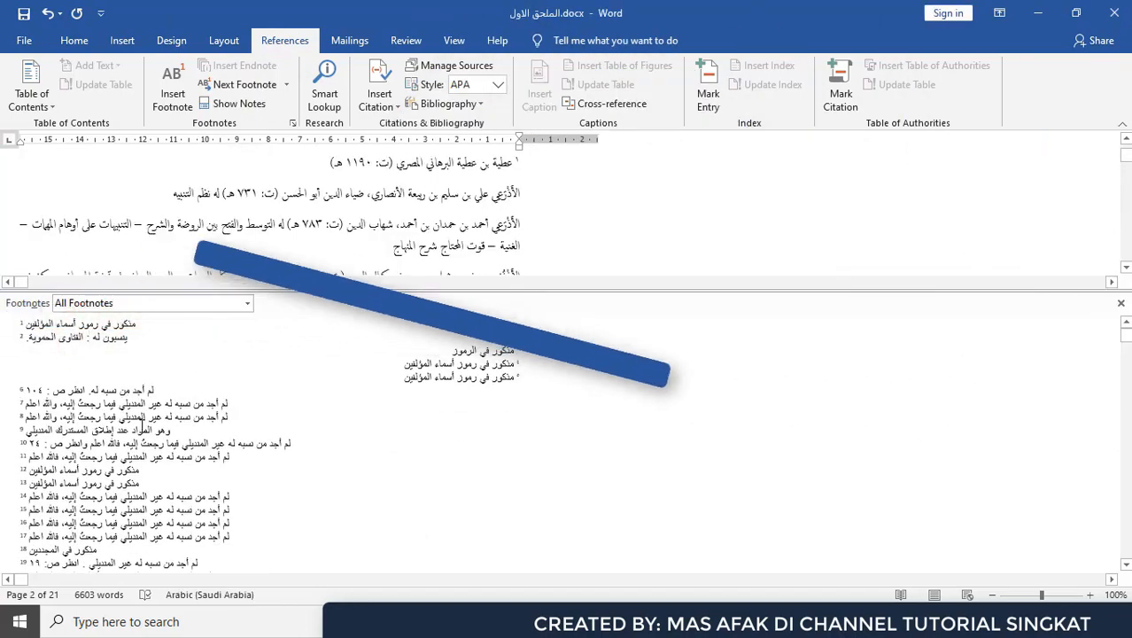
Select the footnote separator line in the notes pane and open its font colour choices.
key("ctrl+a")
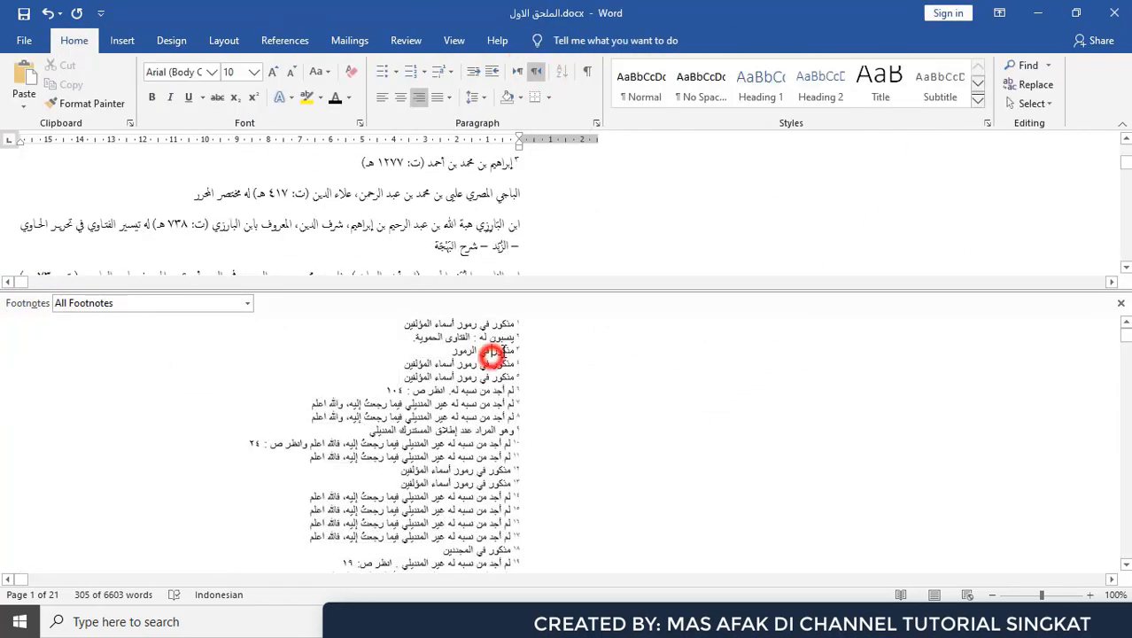
key("Delete")
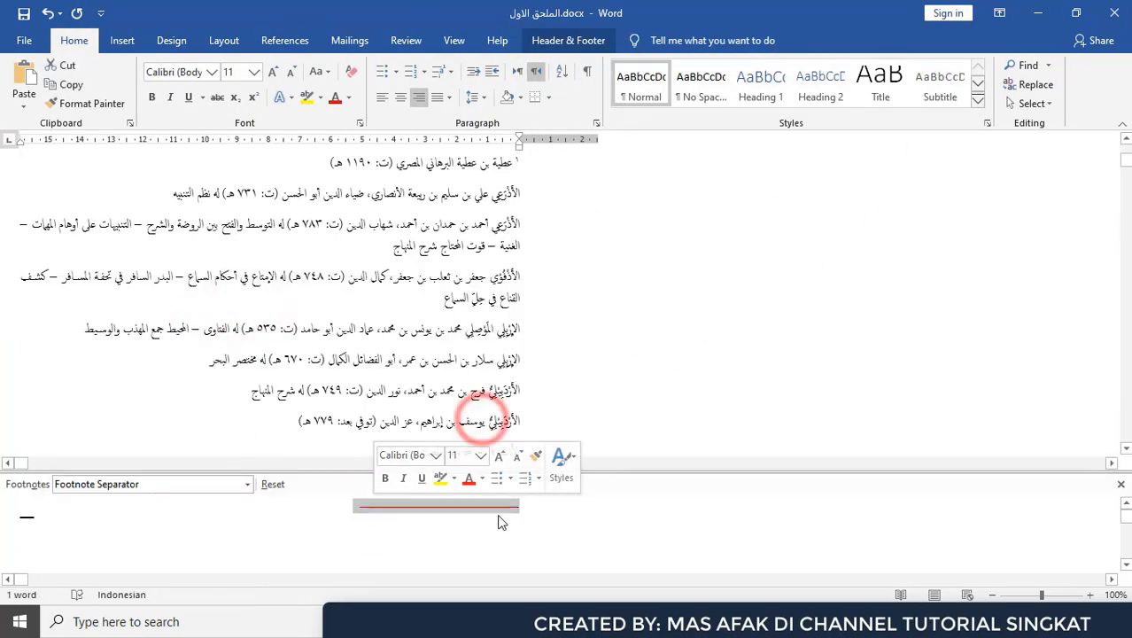
left_click(482, 478)
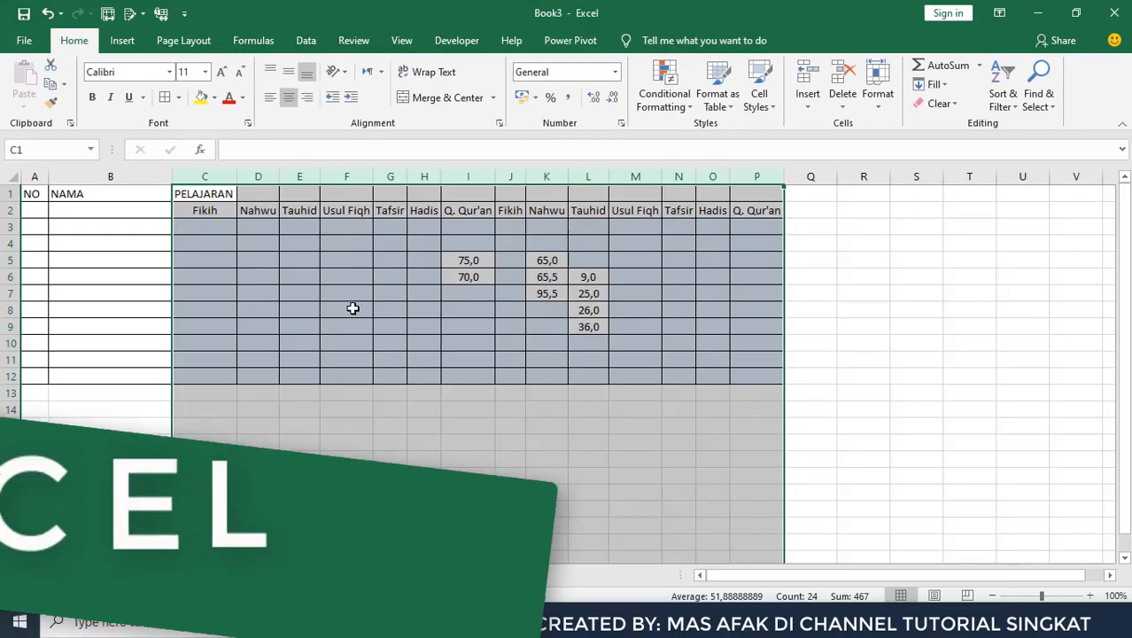
In Excel, rotate the text of the subject headings in C2:P2 to 90 degrees.
left_click_drag(205, 210, 741, 210)
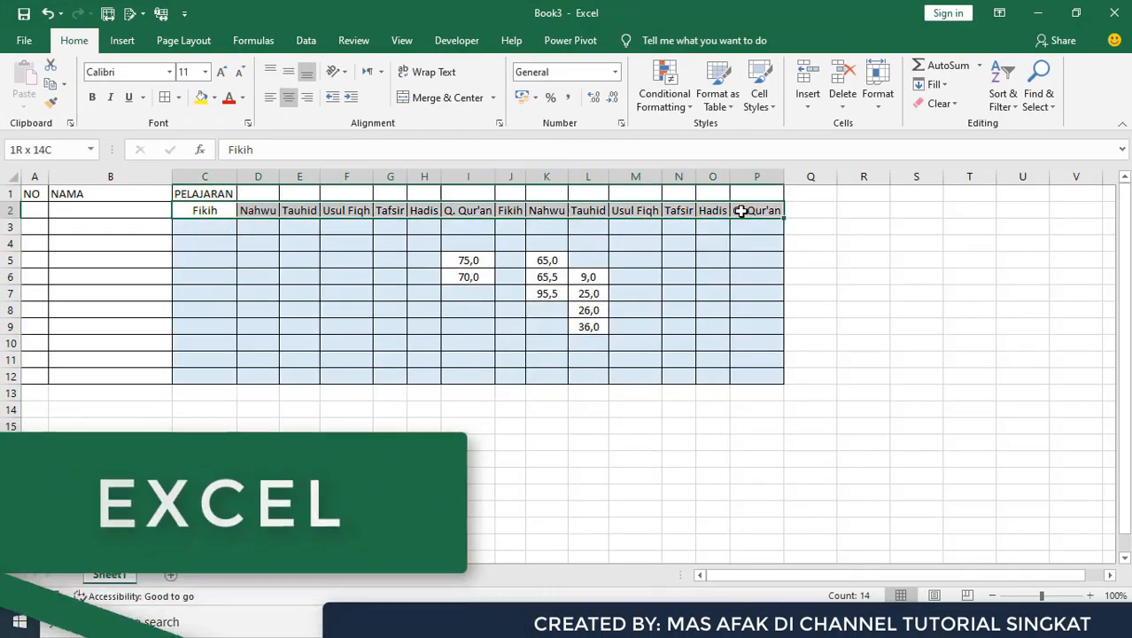
right_click(741, 211)
left_click(832, 528)
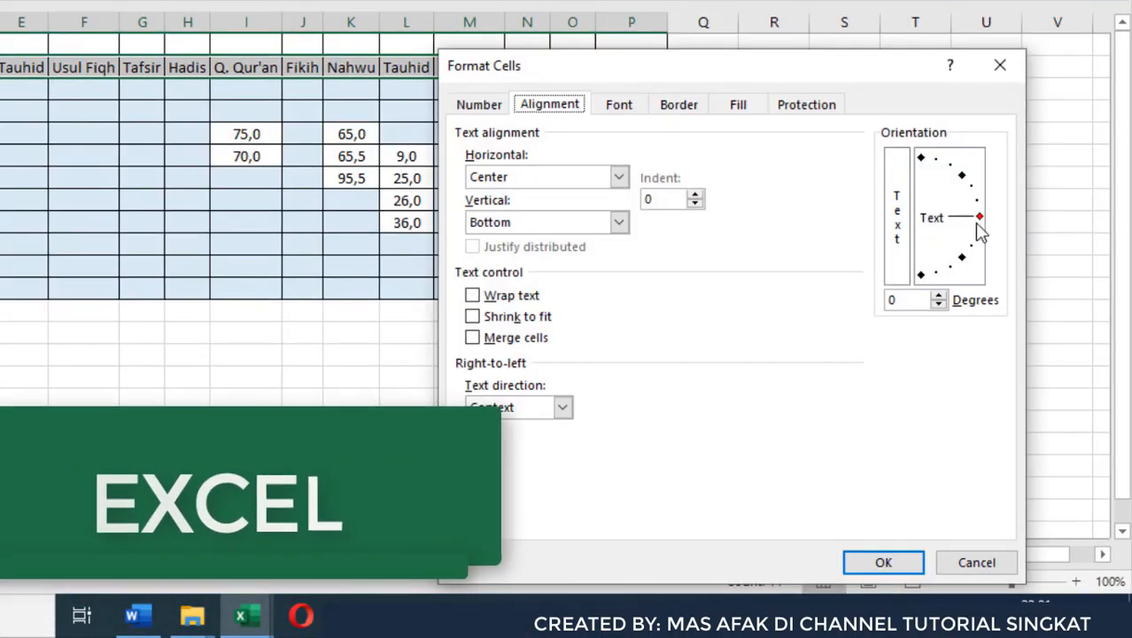
left_click_drag(979, 217, 923, 161)
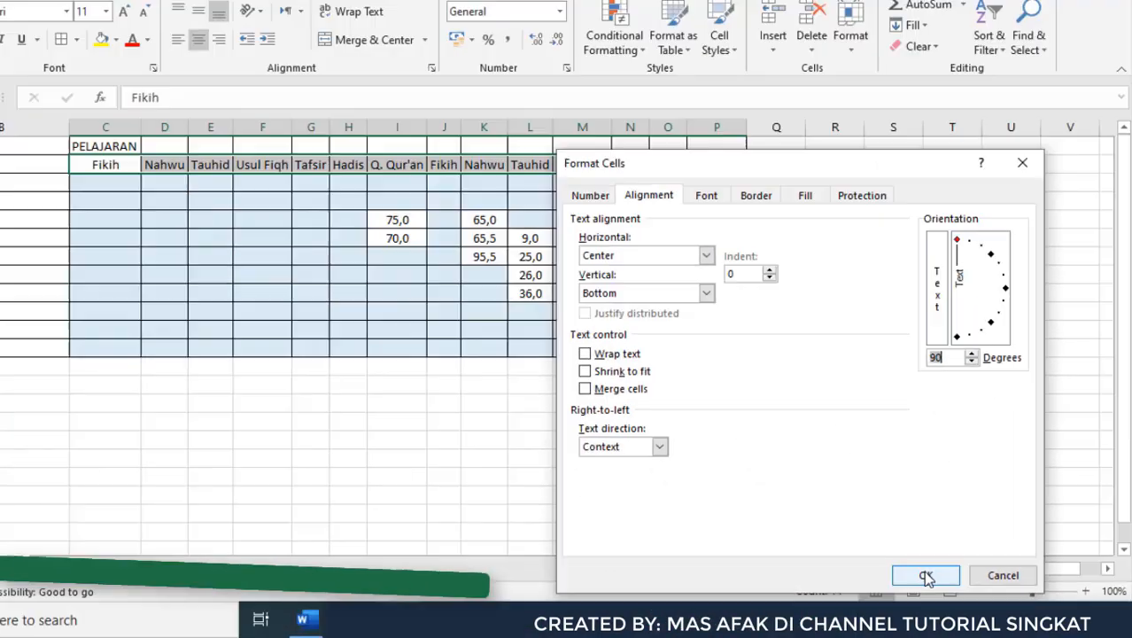
left_click(883, 562)
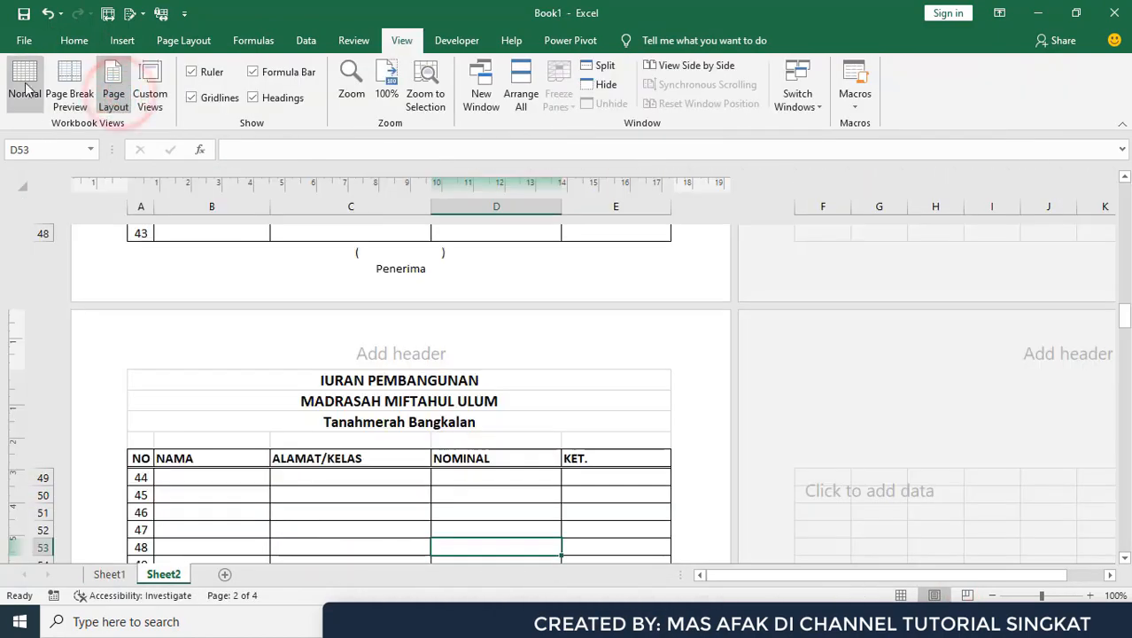
Return the IURAN PEMBANGUNAN sheet to Normal view and open its print preview.
left_click(25, 84)
scroll(362, 325, "up", 16)
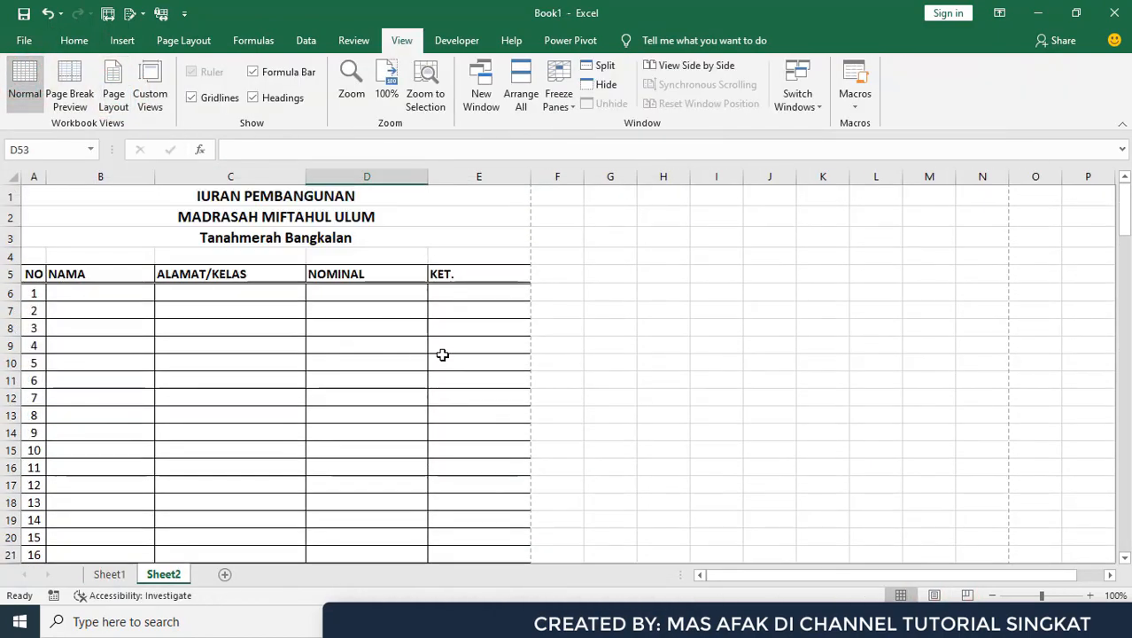
key("ctrl+p")
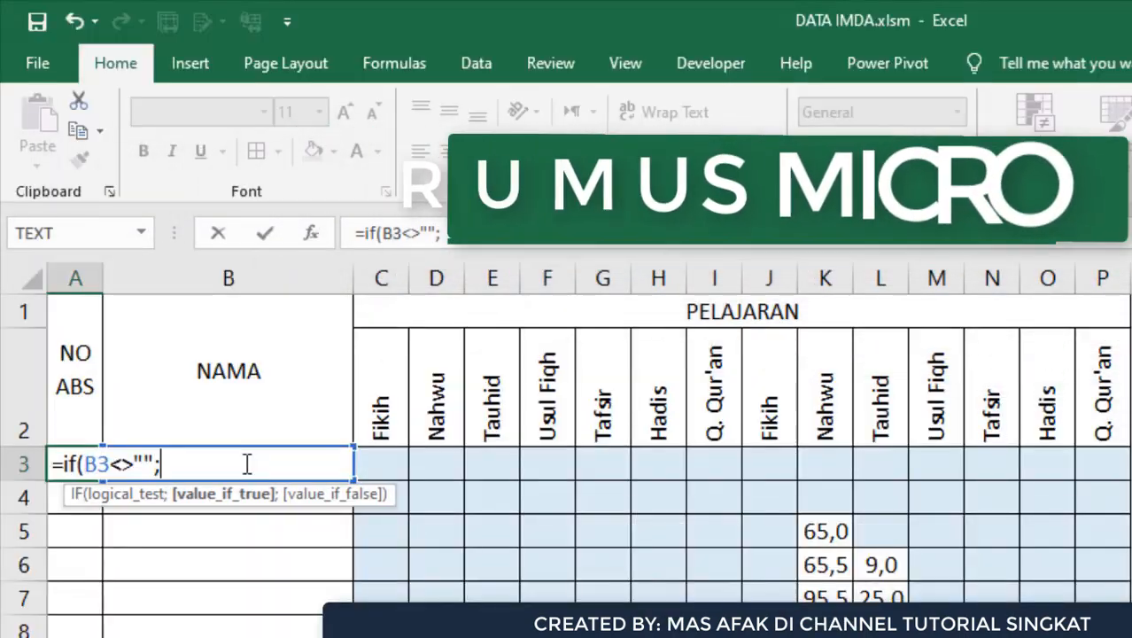
Number the NO ABS column with =IF(B3<>"";1;"") in A3 and =IF(AND(B4<>"";A3<>"");A3+1;"") in A4.
type("1;\"\")")
key("Return")
type("=if(and")
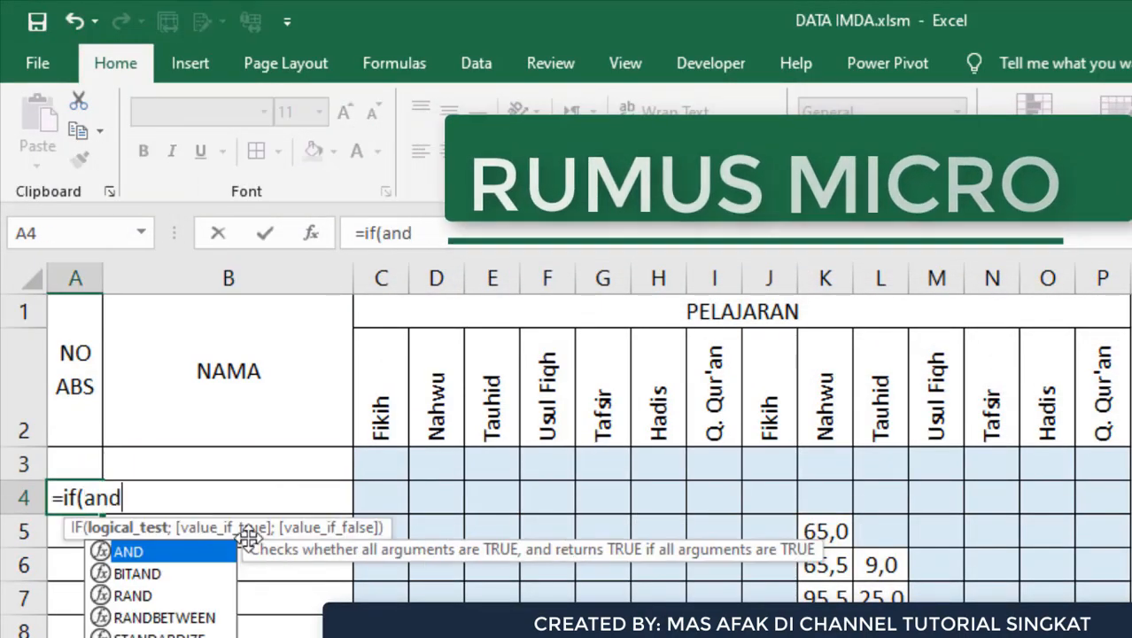
type("(")
key("Right")
type("<>\"\";")
left_click(75, 464)
type("<>\"\");")
left_click(81, 464)
type("+1;\"\")")
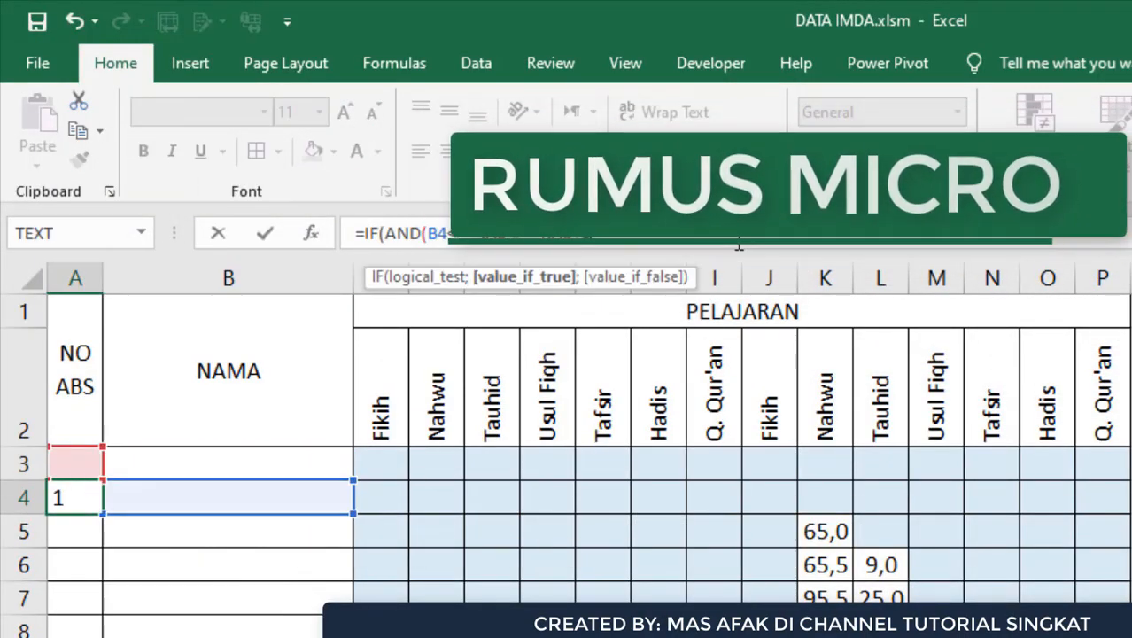
key("Return")
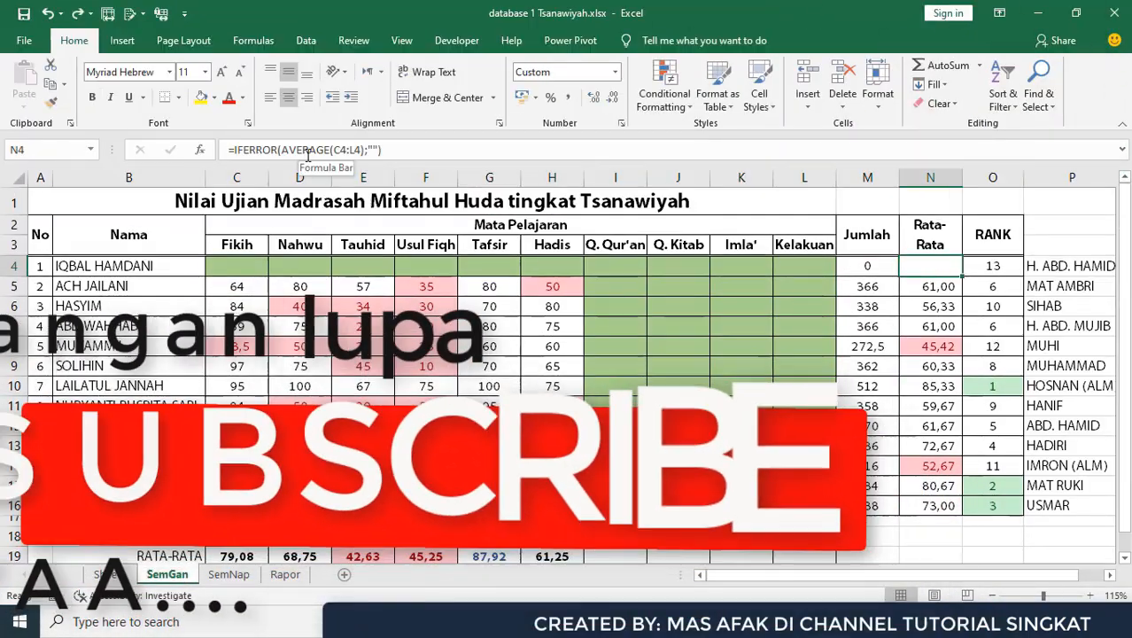
Wrap the average in N4 with an error fallback of 0, as =IFERROR(AVERAGE(C4:L4);0), and switch to the SemNap sheet.
type("0\t0\t0\t0")
key("Delete")
left_click(917, 264)
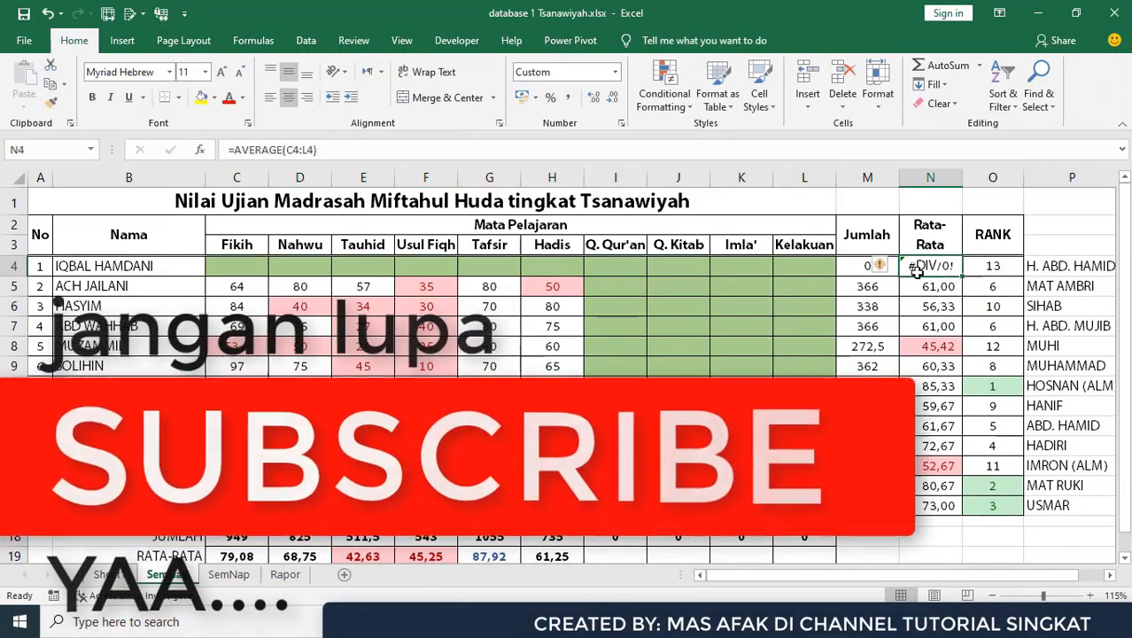
left_click(234, 150)
type("IFERROR(")
left_click(624, 152)
type(";0)")
key("Return")
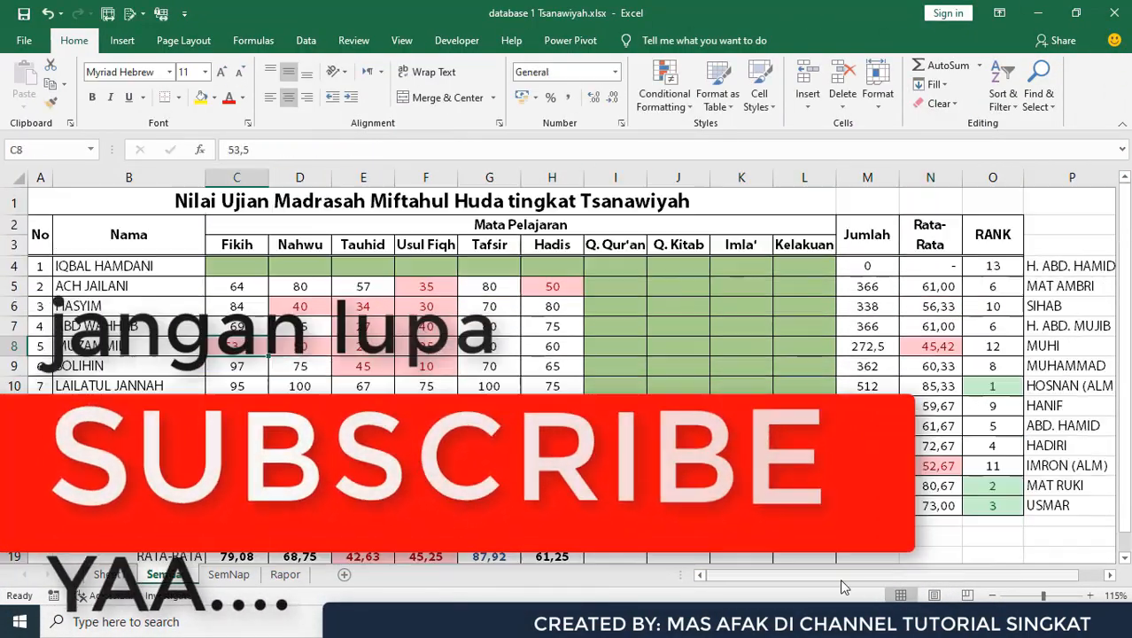
left_click(229, 574)
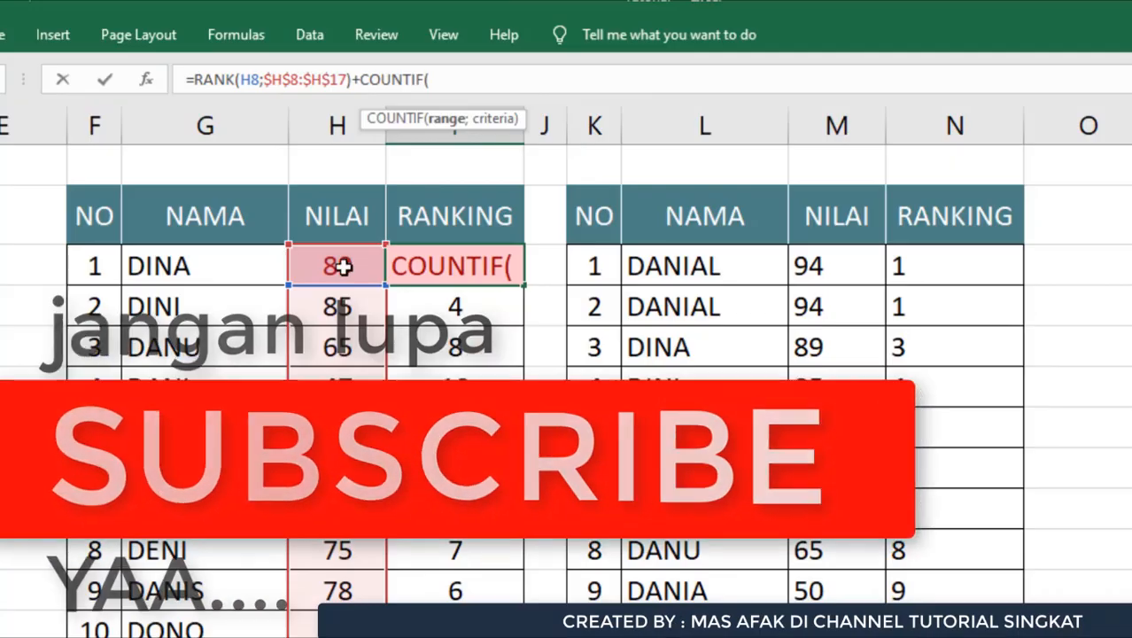
Complete the first RANKING formula as =RANK(H8;$H$8:$H$17)+COUNTIF(H8:H8;H8)-1.
left_click_drag(353, 266, 353, 266)
type(";")
left_click(353, 266)
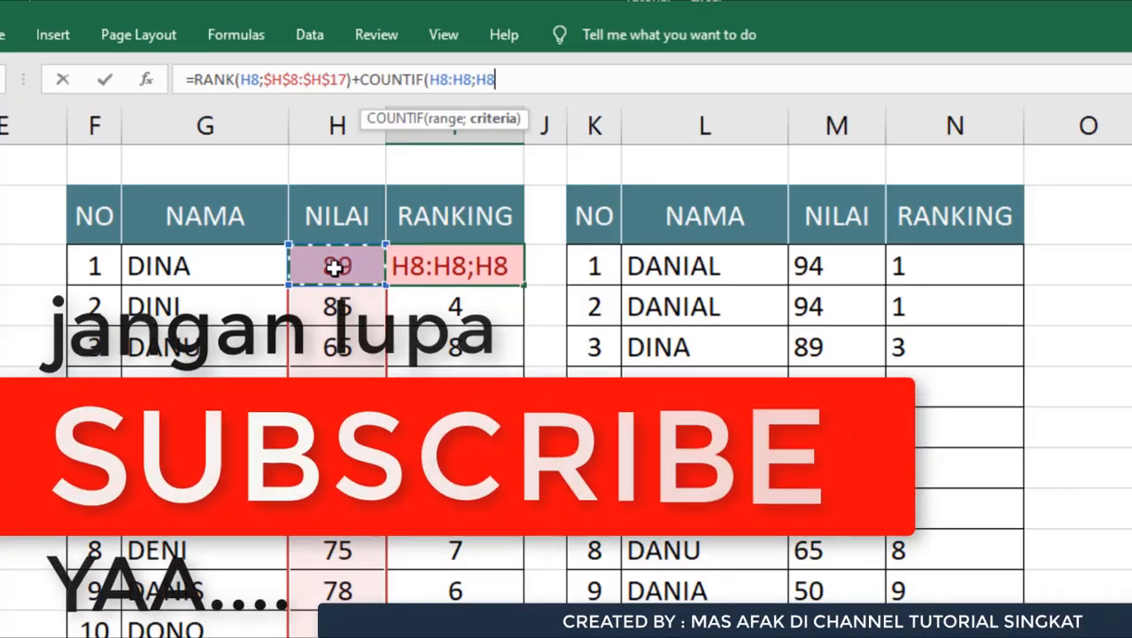
type(")-1")
key("Return")
Anchor the start of the COUNTIF range in the first RANKING formula and fill the formula down the column.
left_click(513, 280)
left_click(439, 80)
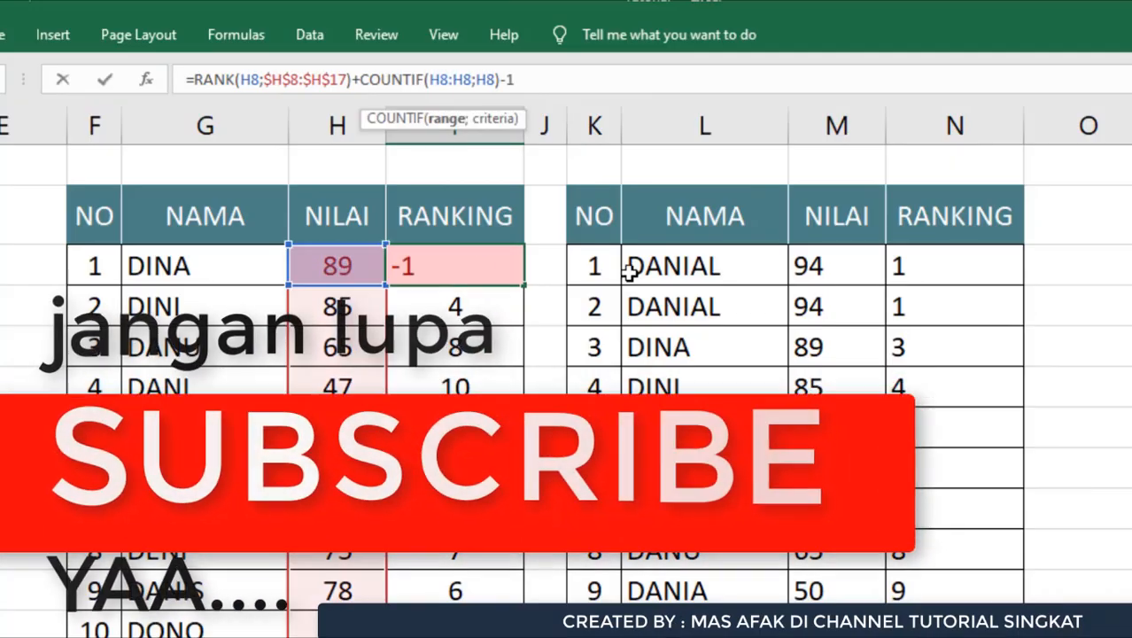
key("F4")
key("F4")
key("Return")
left_click(478, 268)
double_click(523, 285)
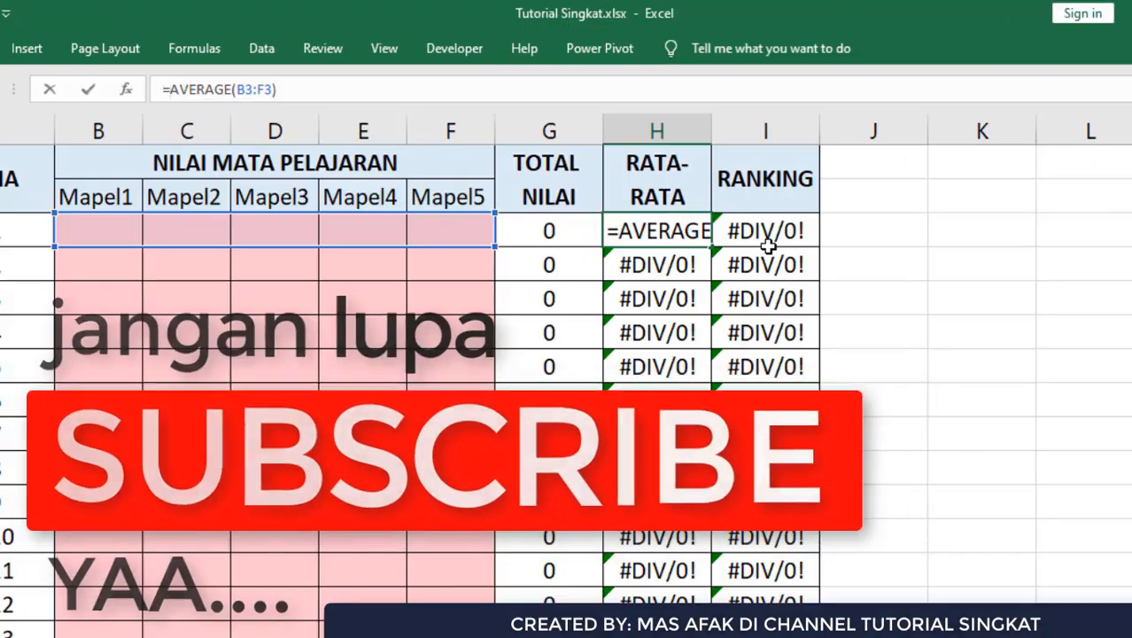
Wrap the RATA-RATA average in H3 with an error fallback of 0, as =IFERROR(AVERAGE(B3:F3);0).
type("IFAVERAGE(B3:F3")
double_click(219, 146)
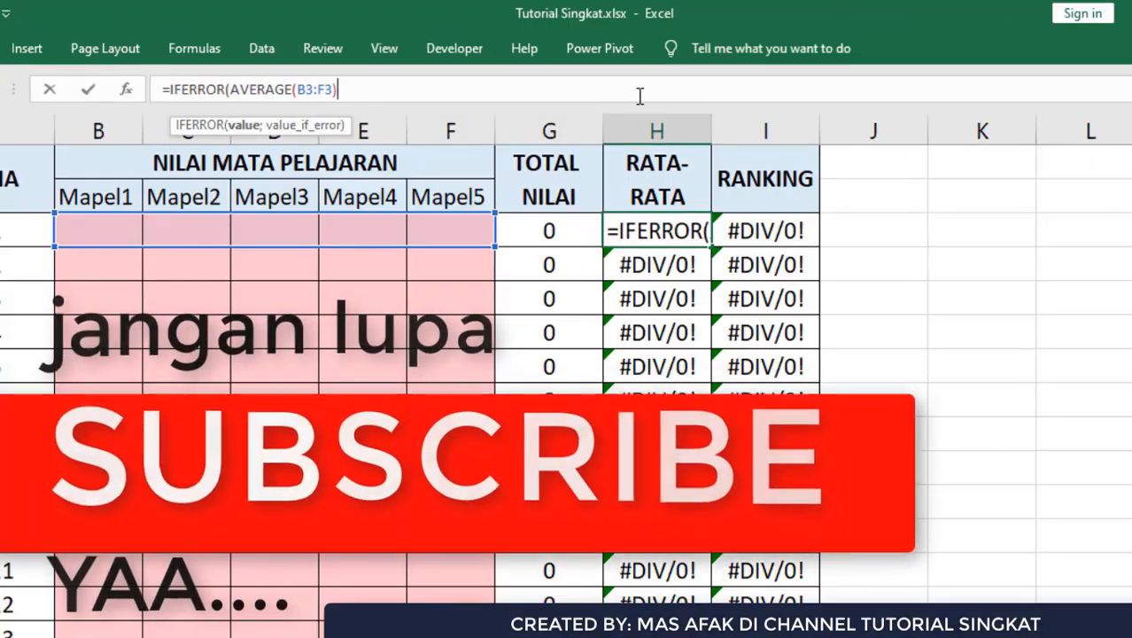
left_click(642, 94)
type(";0")
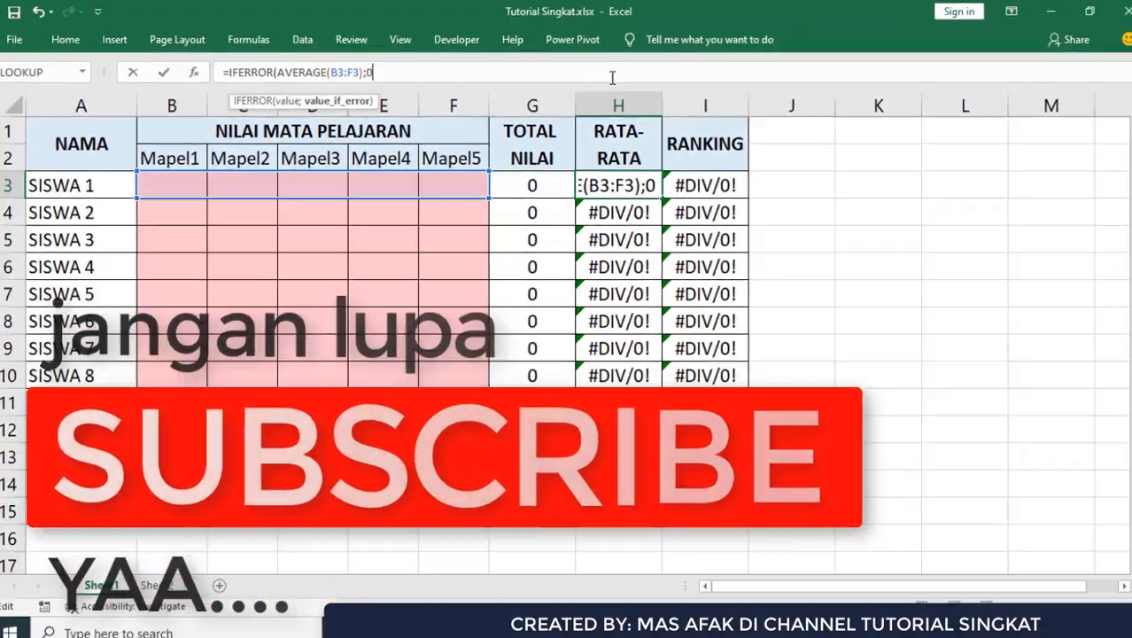
key("ctrl+Return")
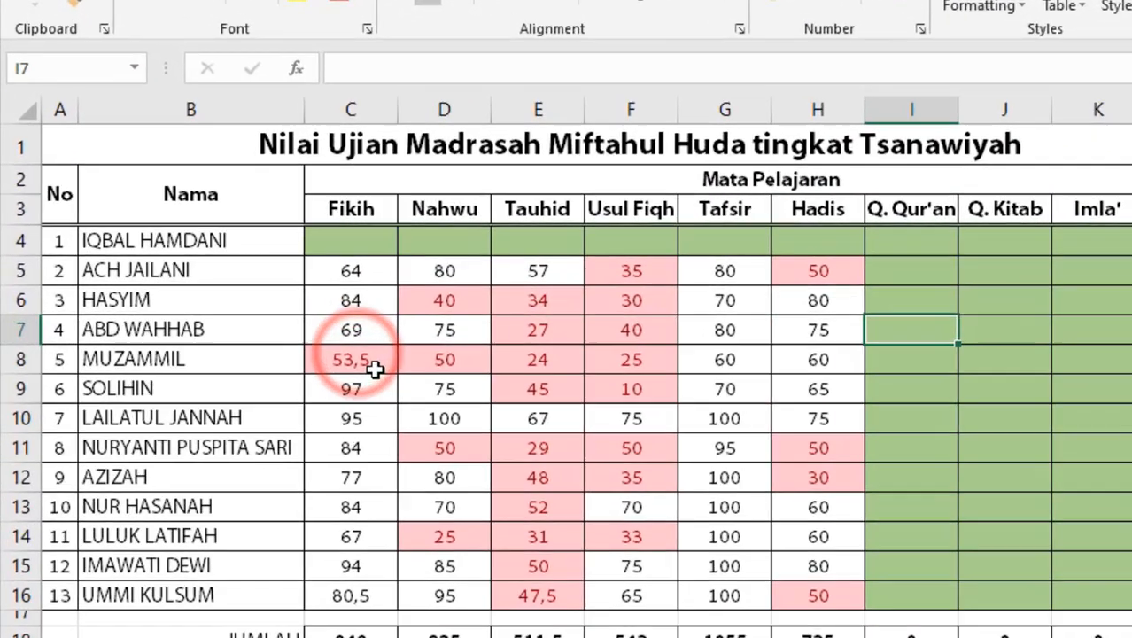
Try a Tafsir score of 50 in G8 and undo the entry.
left_click(376, 370)
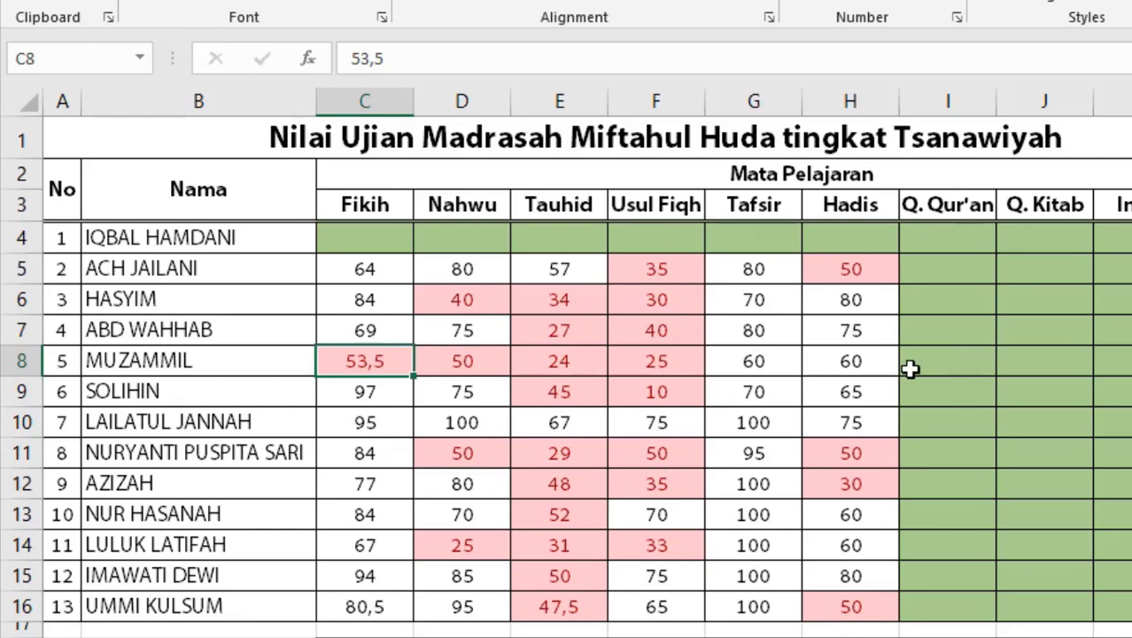
left_click(786, 362)
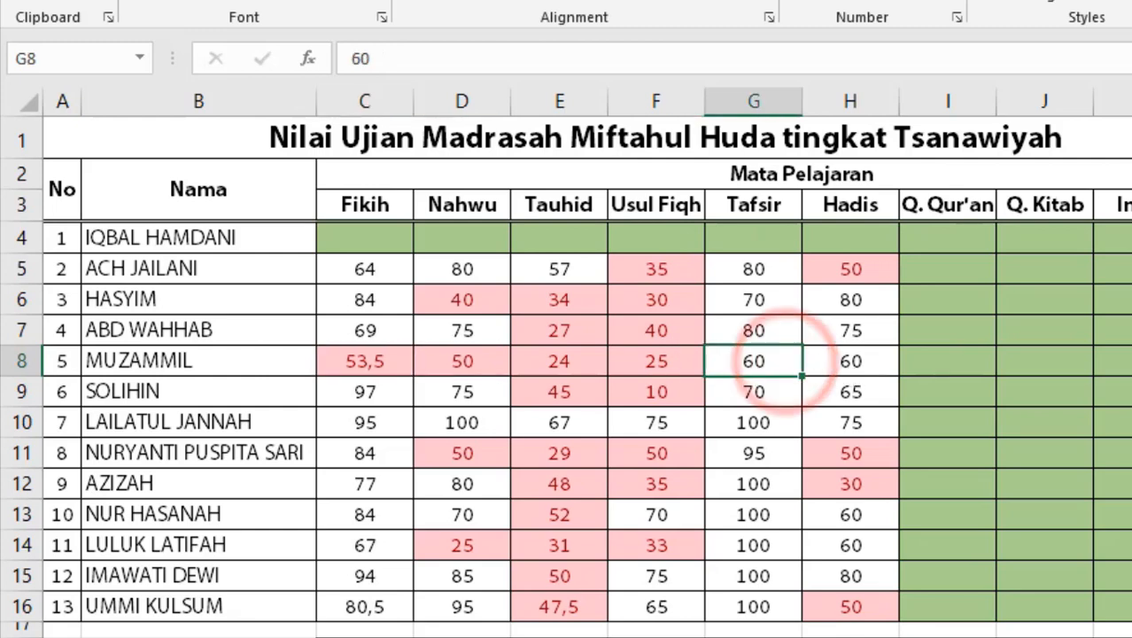
type("50")
key("Return")
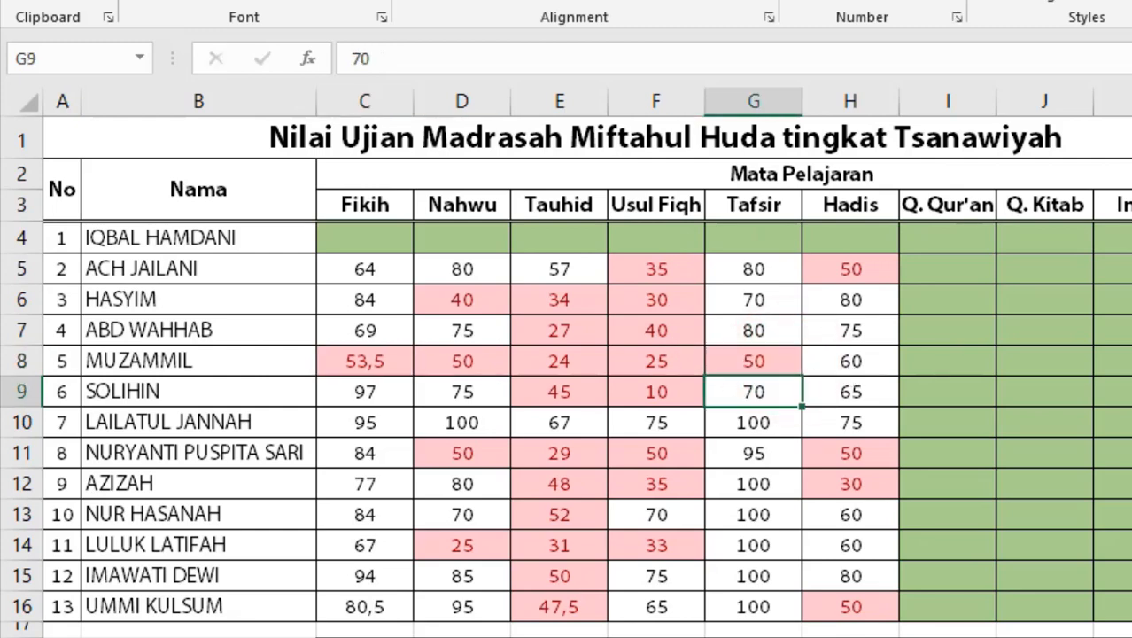
key("ctrl+z")
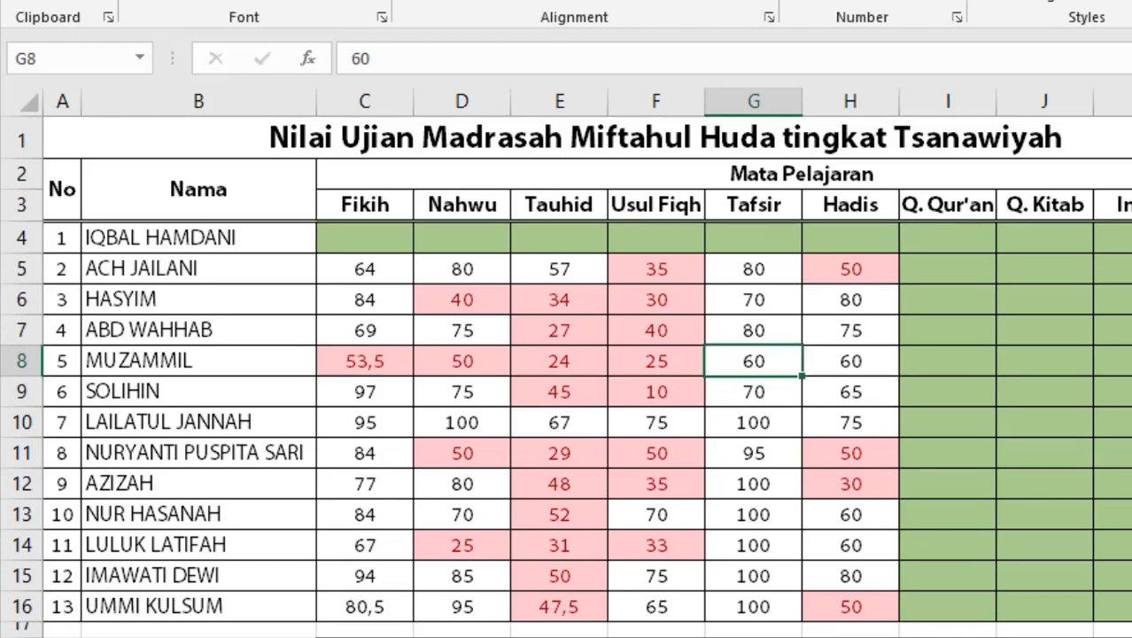
key("Right")
key("Right")
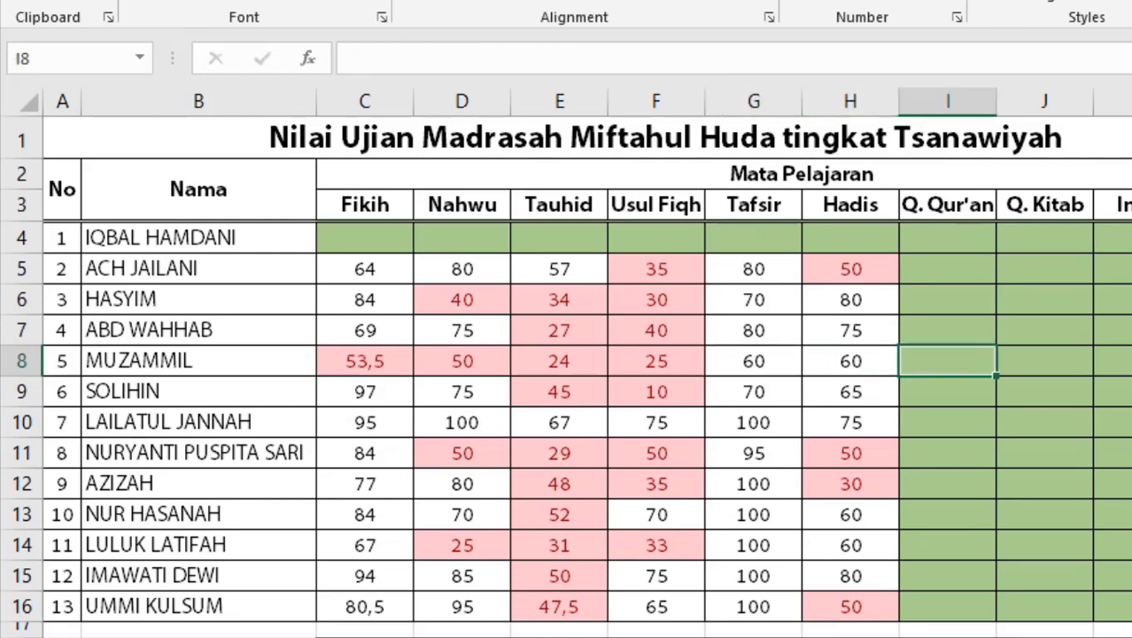
key("Right")
key("Left")
key("Left")
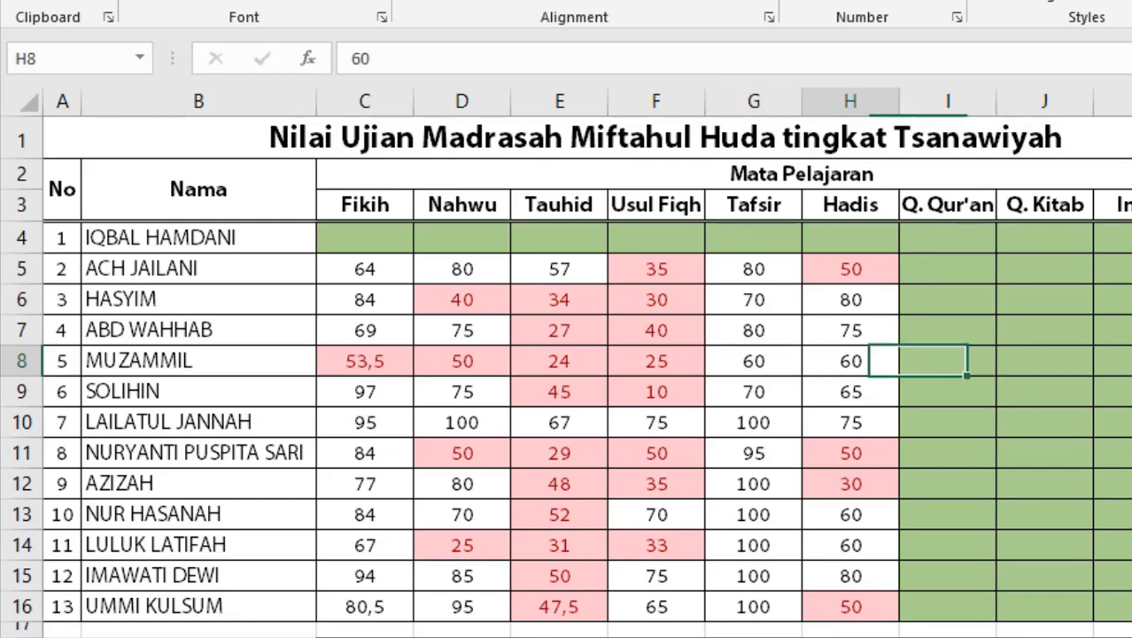
key("Left")
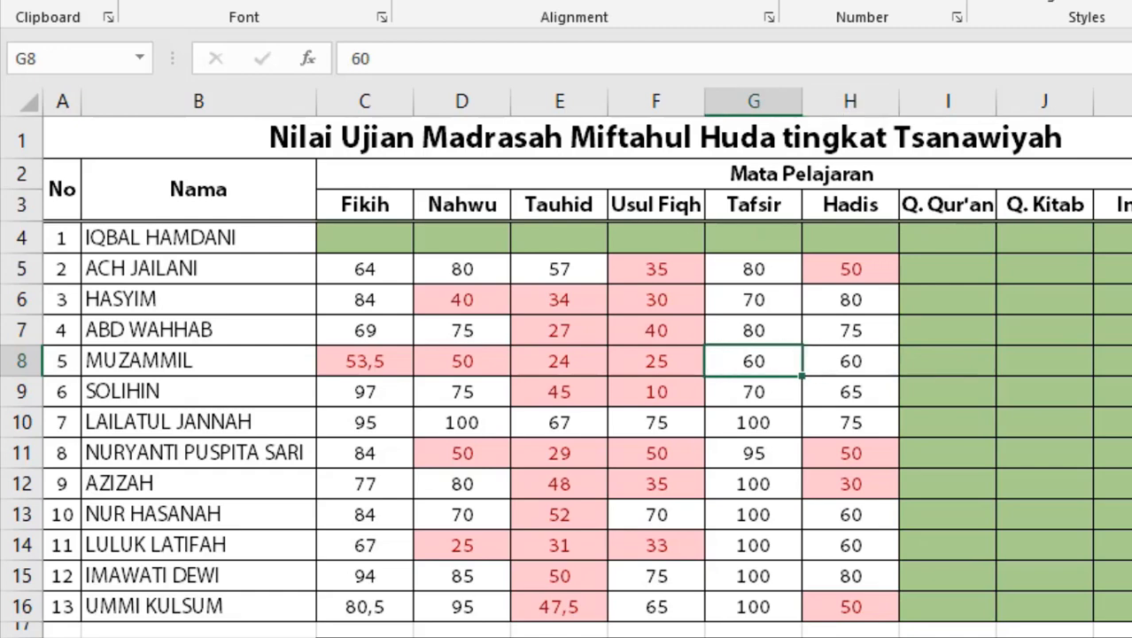
Clear the Tafsir score in G8 and enter 50 in the emptied cell.
key("Delete")
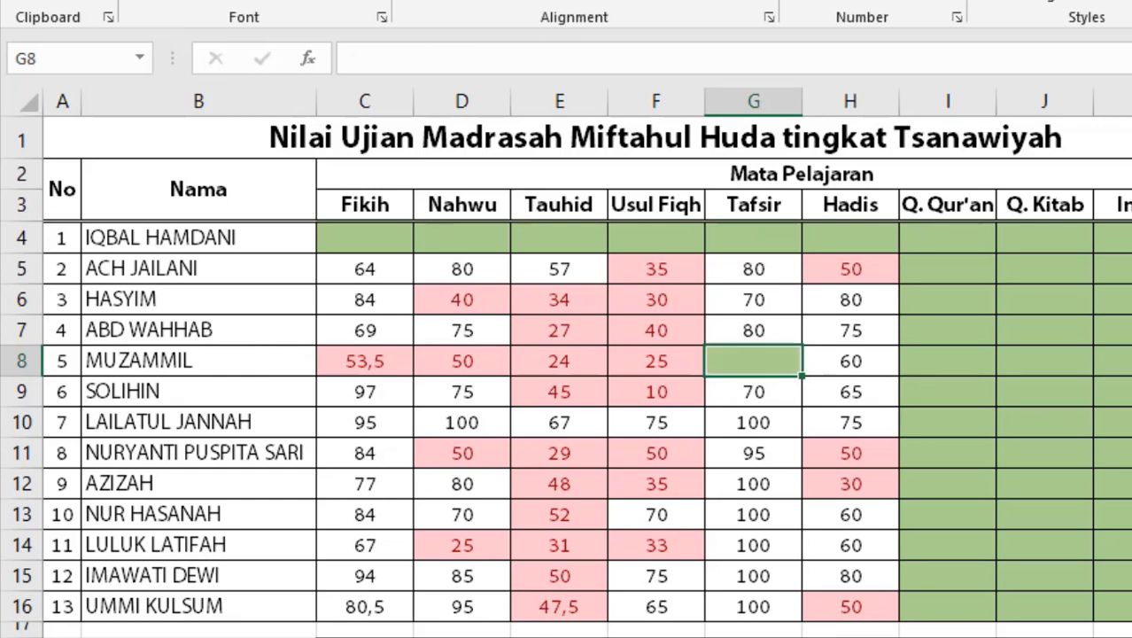
key("Right")
key("Left")
type("50")
key("Return")
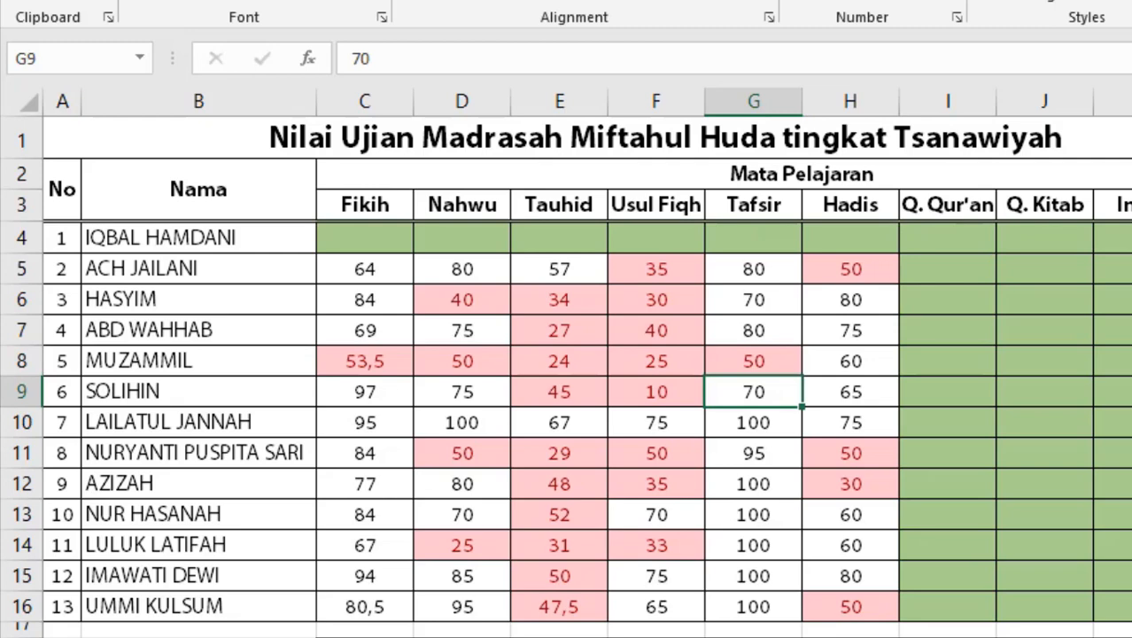
Set the Tafsir score in G8 to 60.
left_click(753, 360)
type("60")
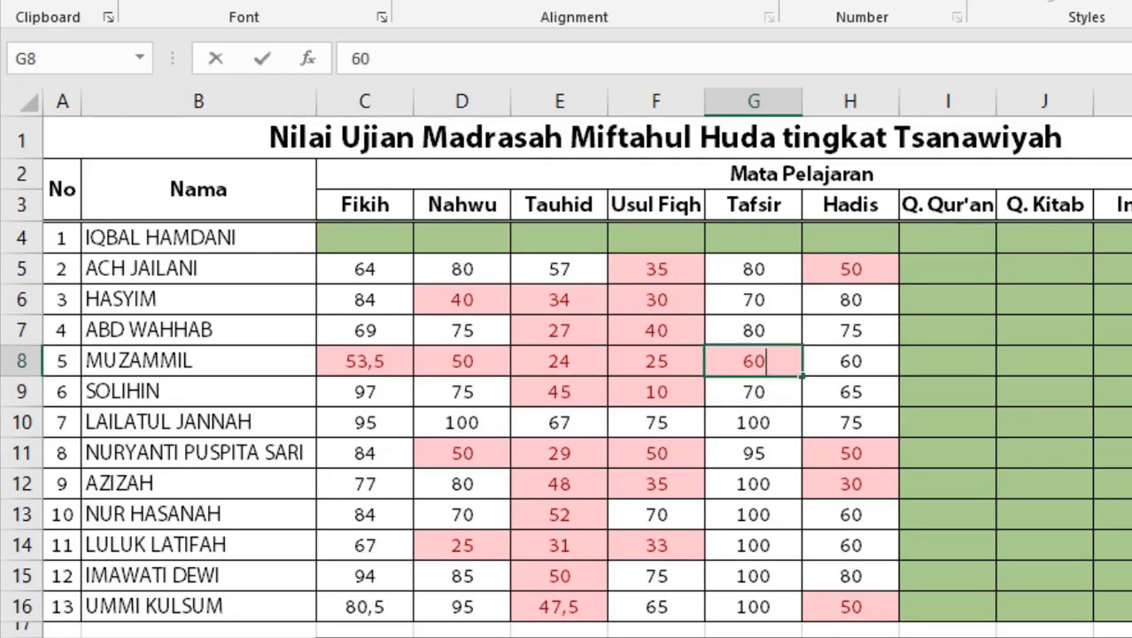
key("Return")
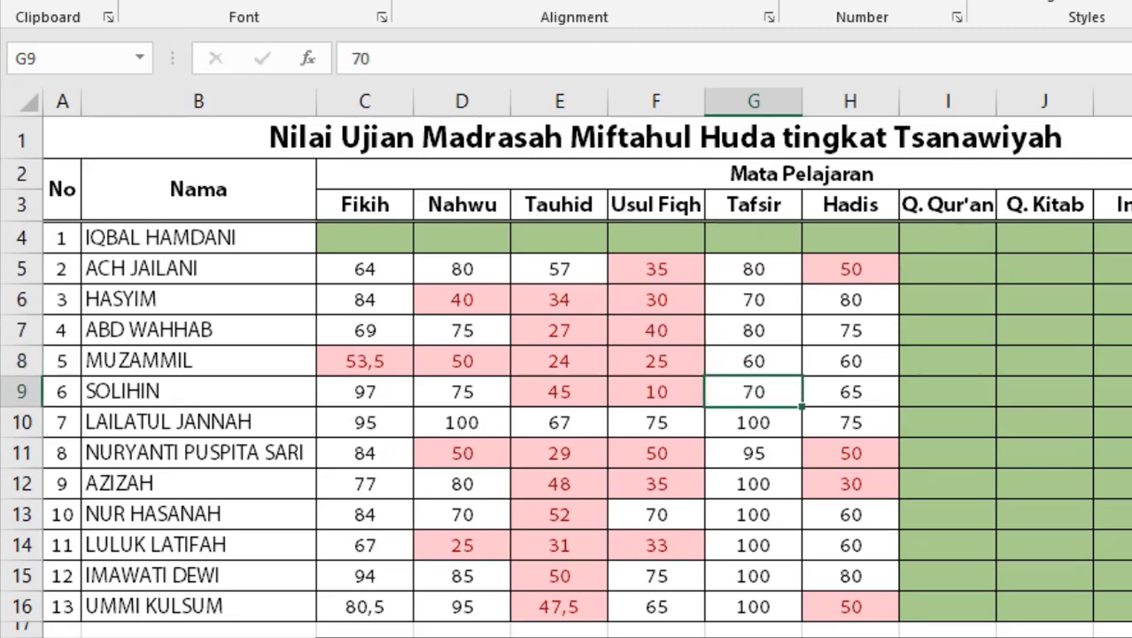
key("Right")
key("Right")
key("Right")
key("Up")
key("Up")
key("Right")
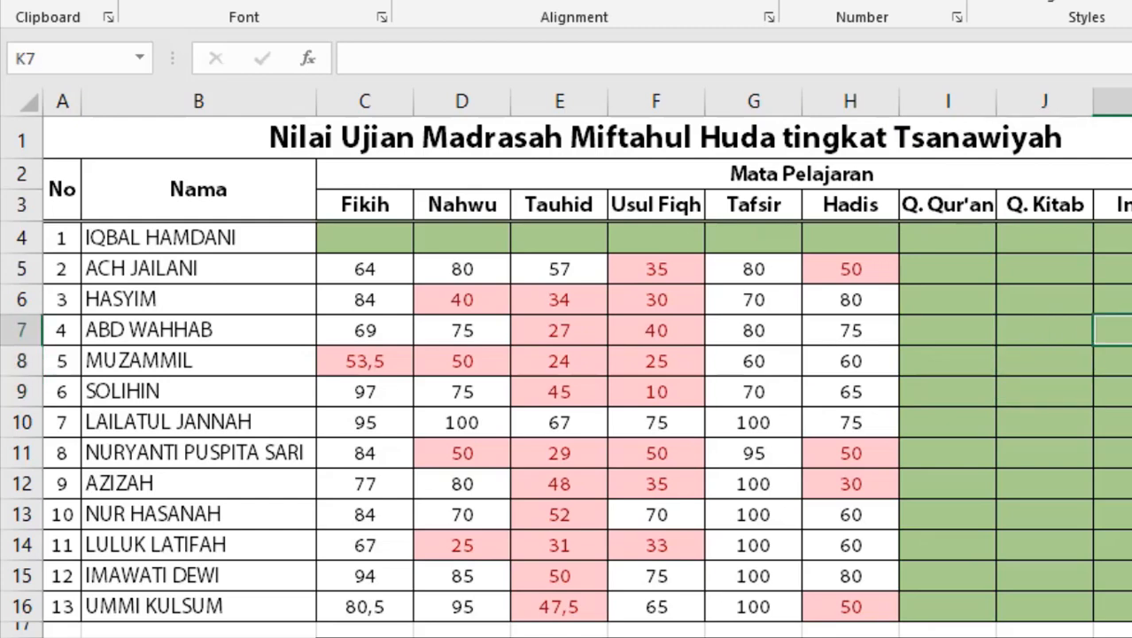
key("Down")
key("Down")
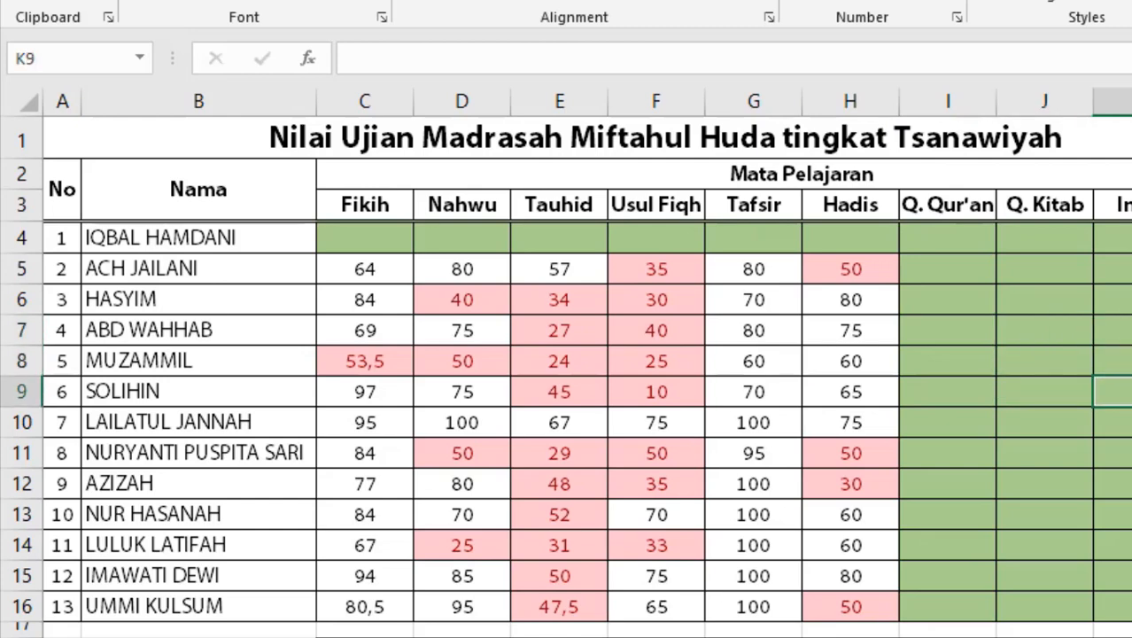
key("Up")
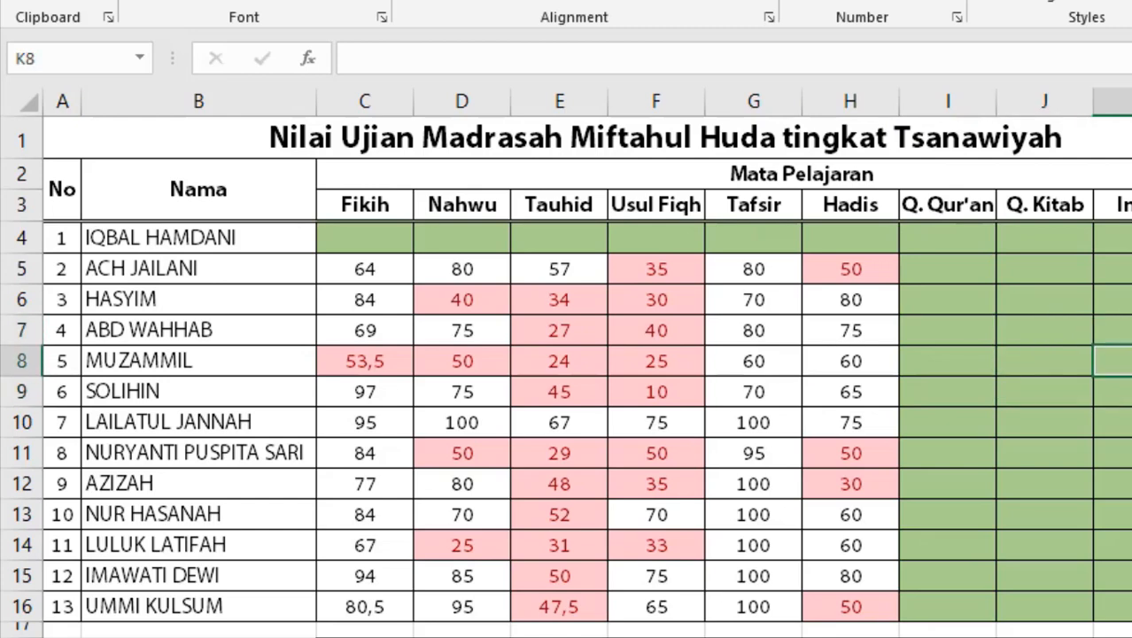
Clear the Tafsir score in G8 and undo the deletion.
key("Left")
key("Left")
key("Left")
key("Left")
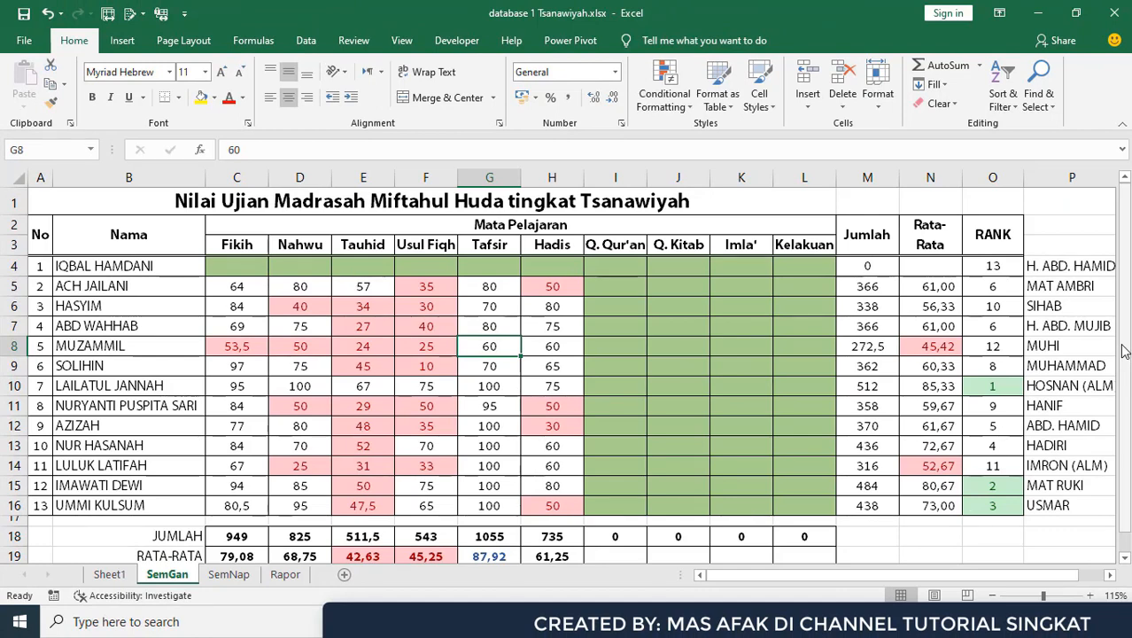
key("Delete")
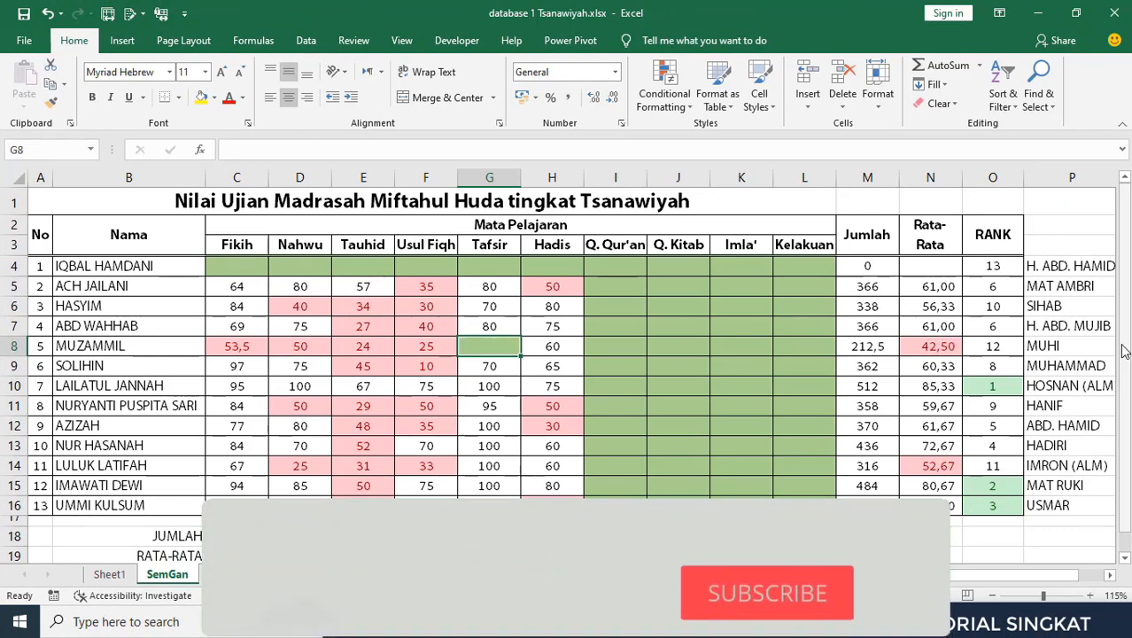
key("ctrl+z")
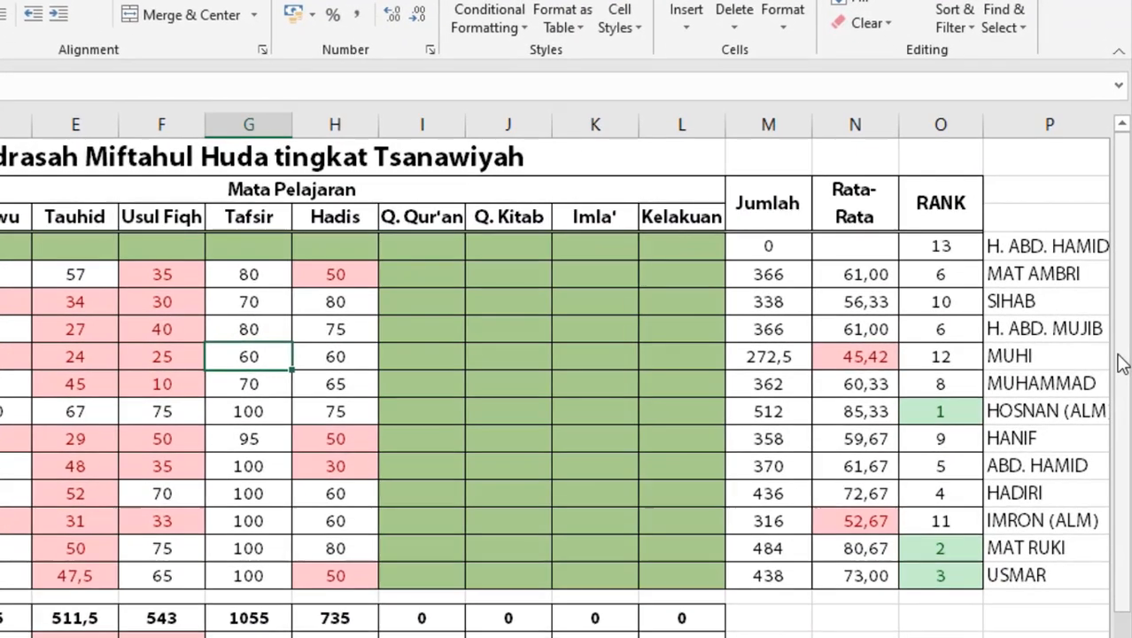
Look over the empty subject columns, the Jumlah totals and the RANK column with its formula in O4.
key("Right")
key("Right")
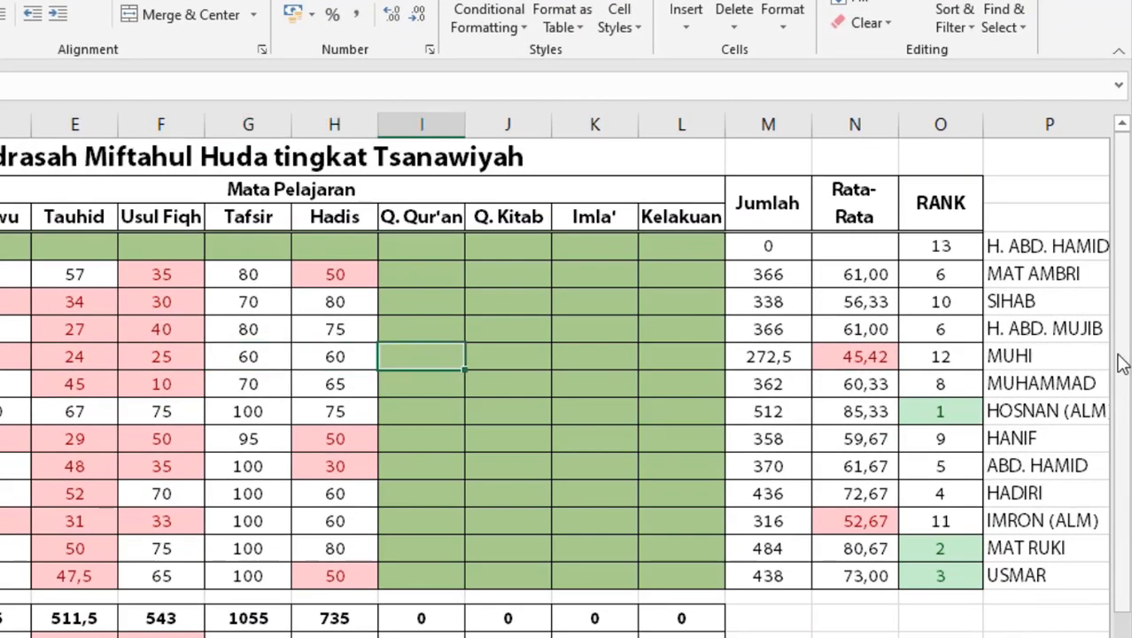
key("Left")
key("Up")
key("Right")
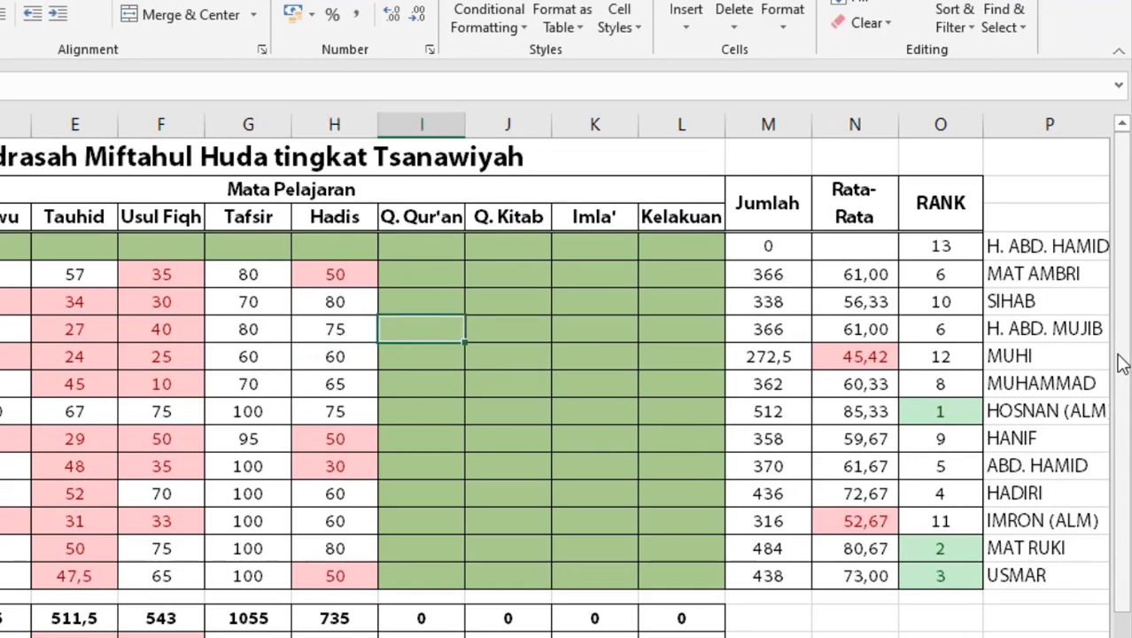
key("Left")
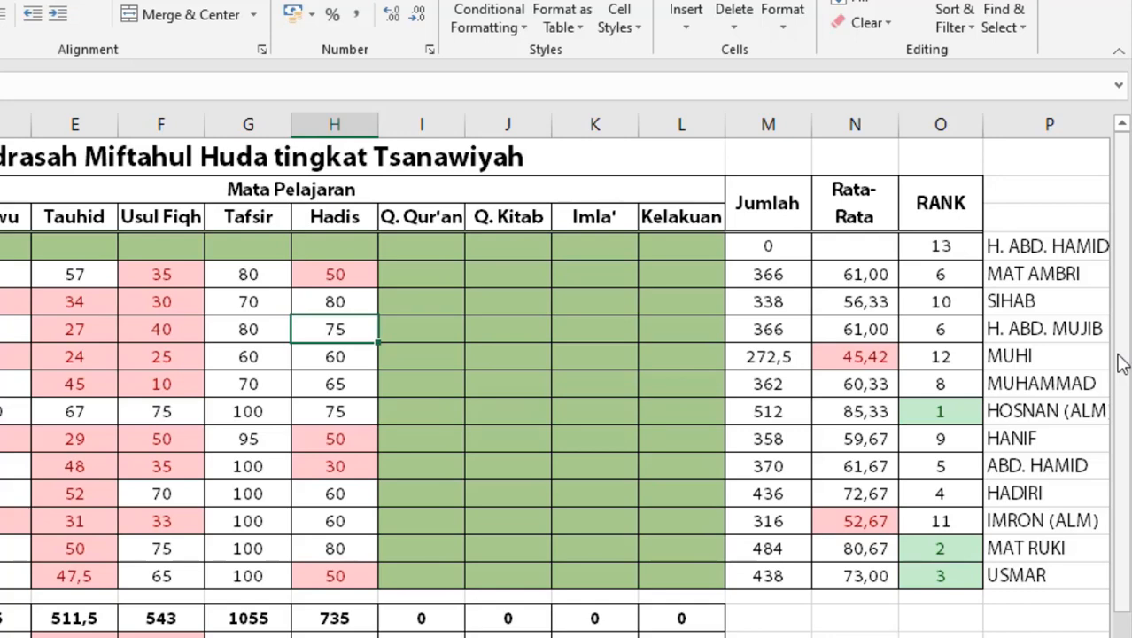
key("Right")
key("Right")
key("Right")
key("Right")
key("Right")
key("Right")
key("Right")
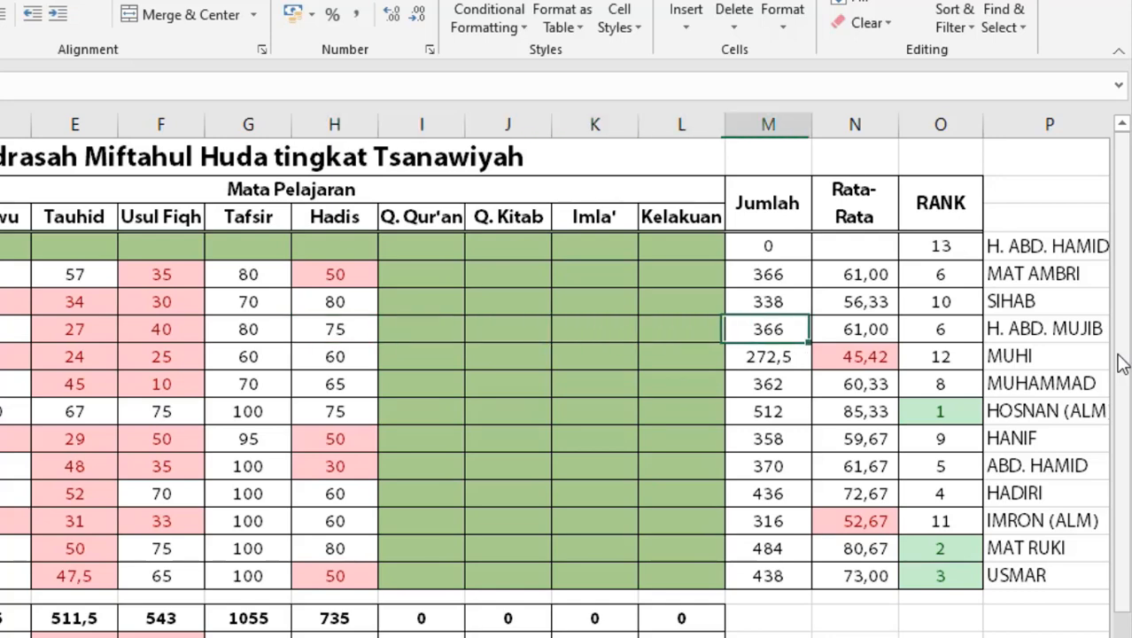
key("Up")
key("Up")
key("Down")
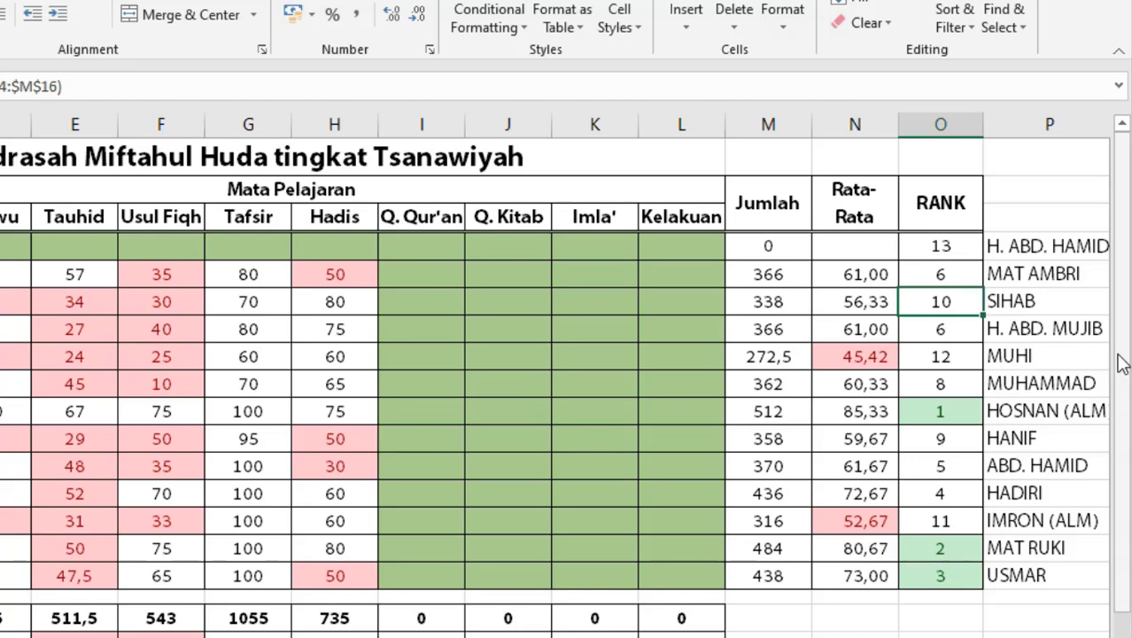
key("Up")
key("Up")
key("Up")
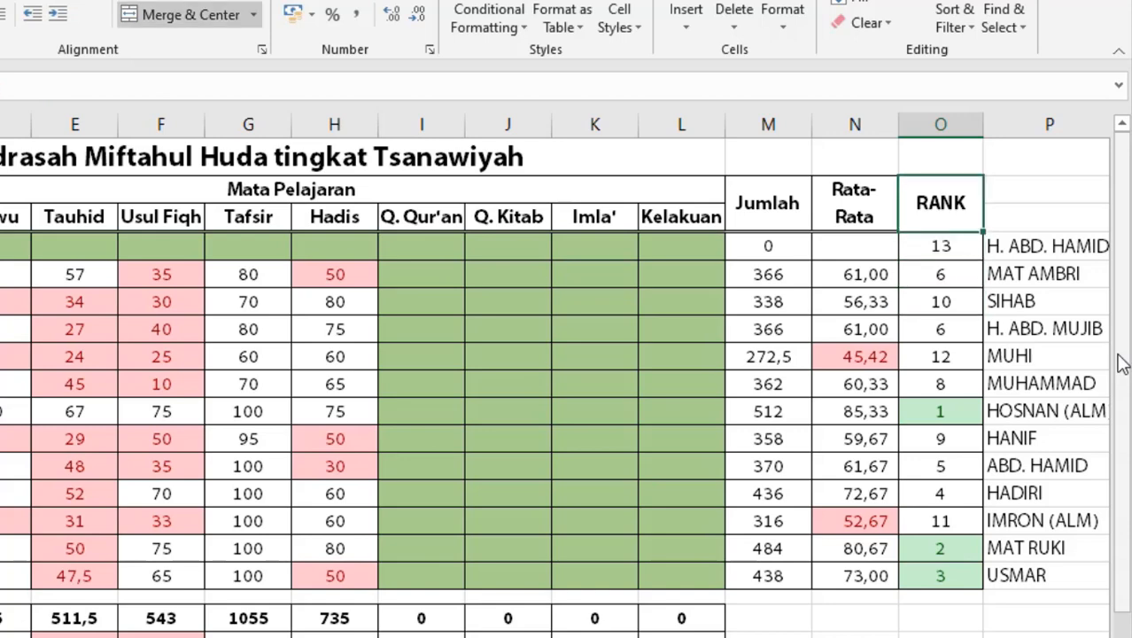
key("Down")
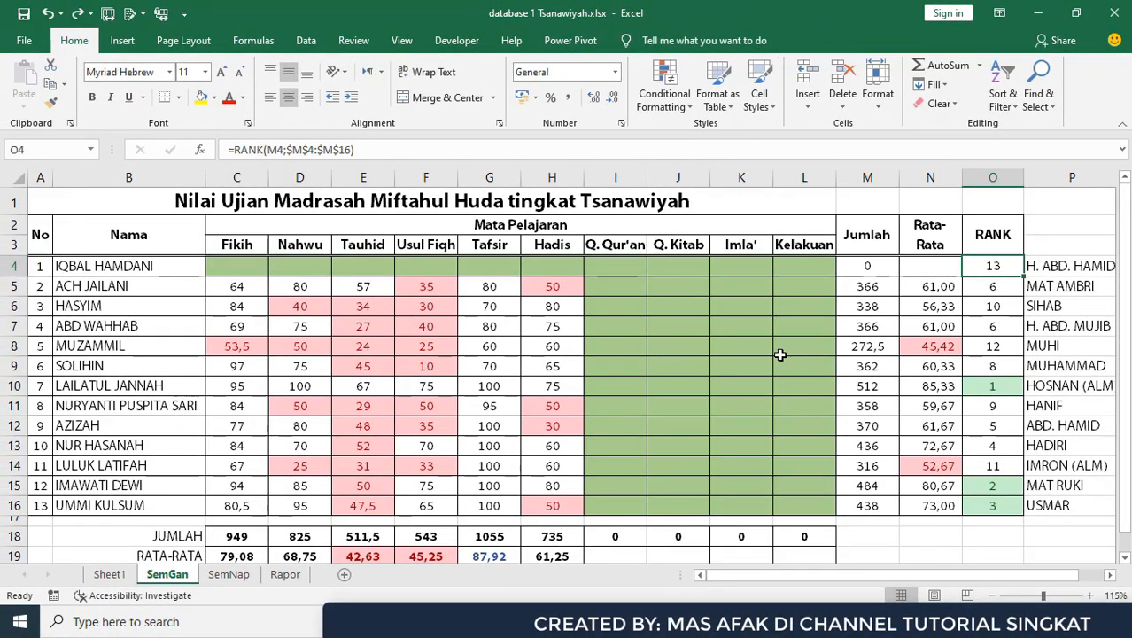
Re-enter the Jumlah total in M4 as a SUM of the subject scores in C4:L4.
left_click(873, 268)
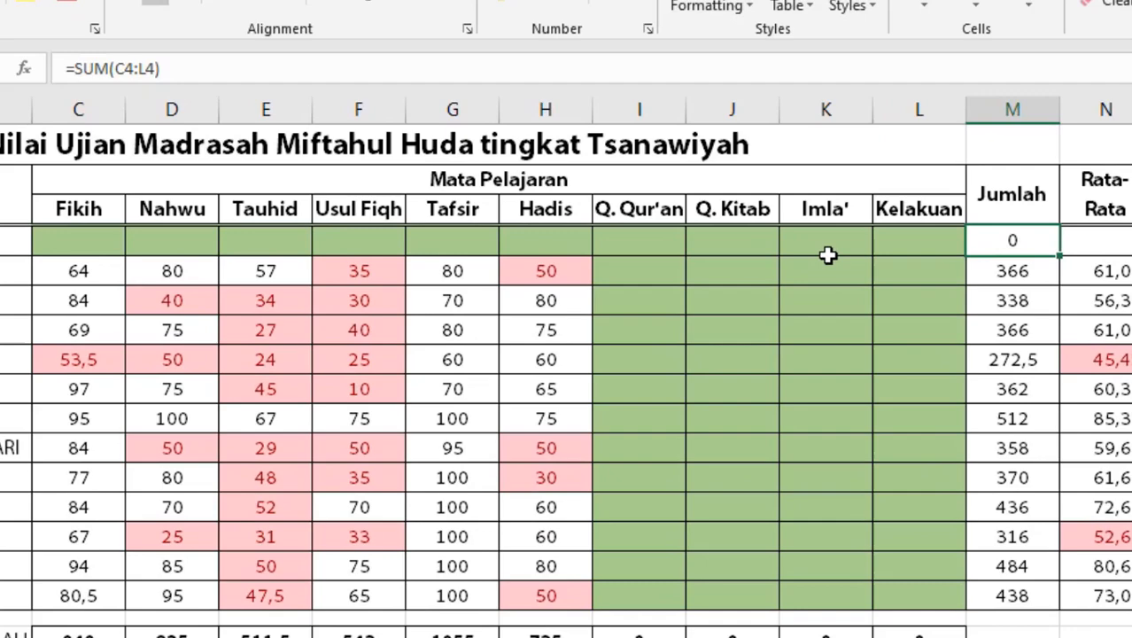
type("=")
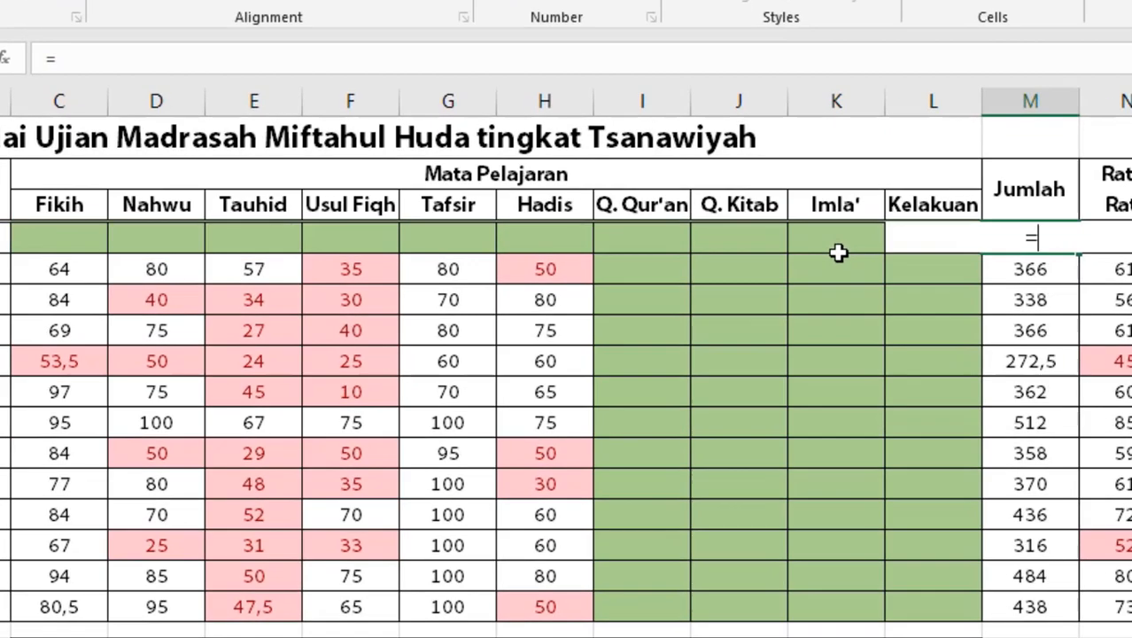
type("sum")
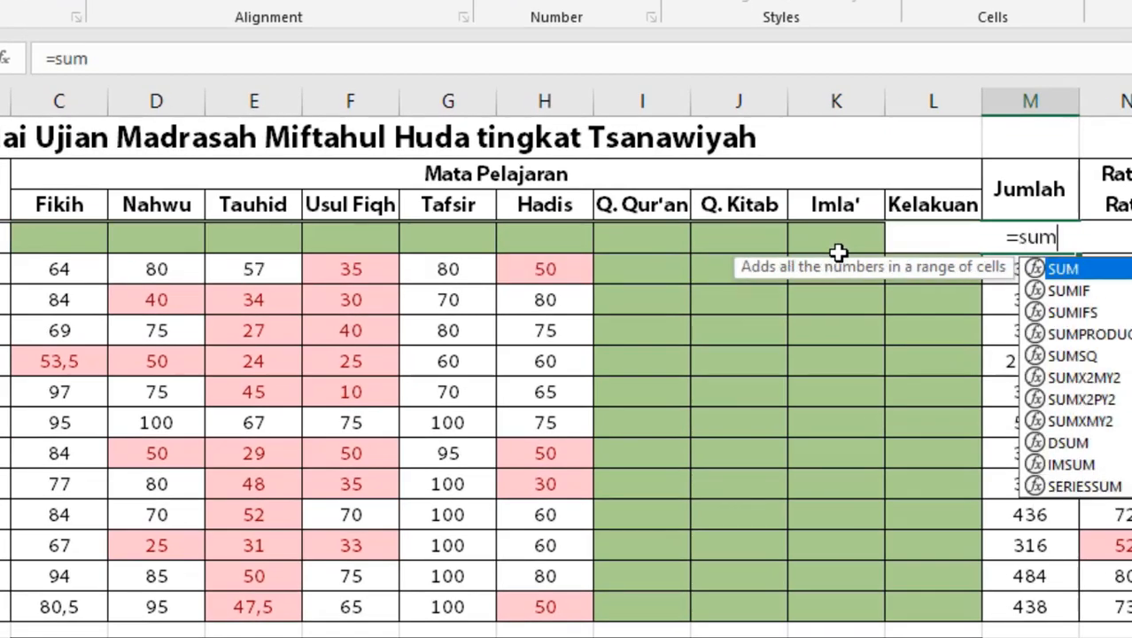
type("(")
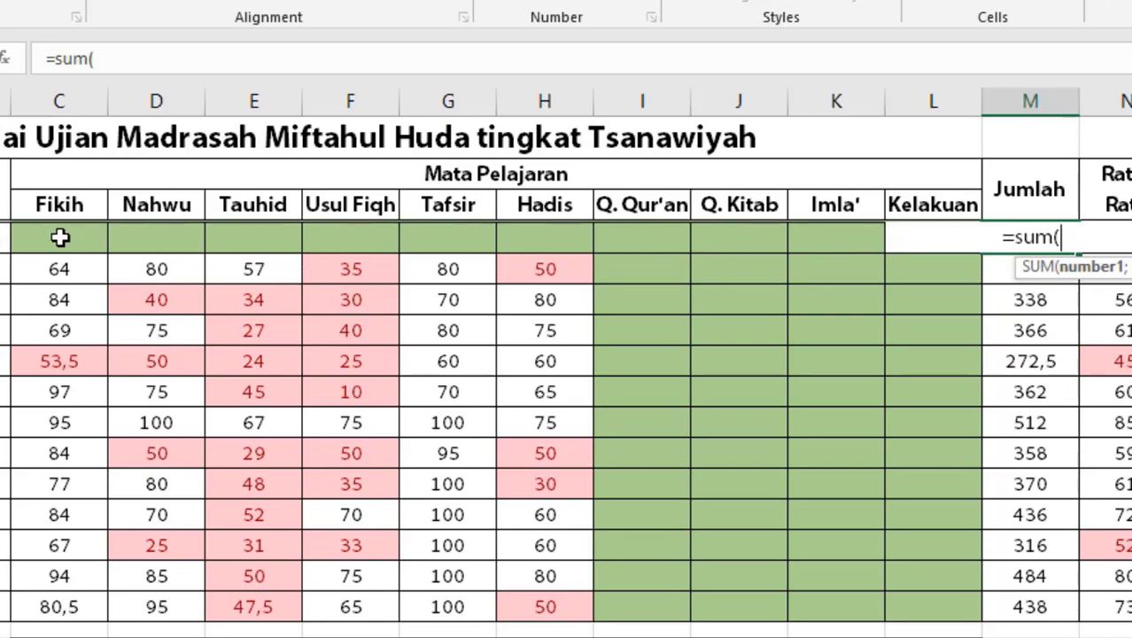
left_click_drag(60, 235, 912, 244)
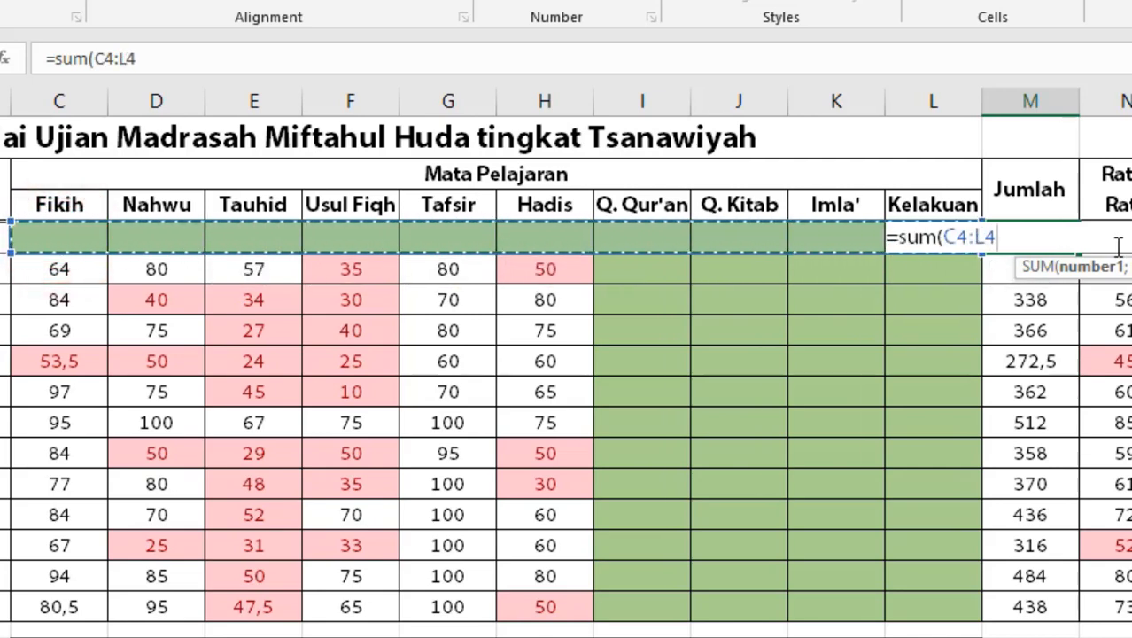
key("Return")
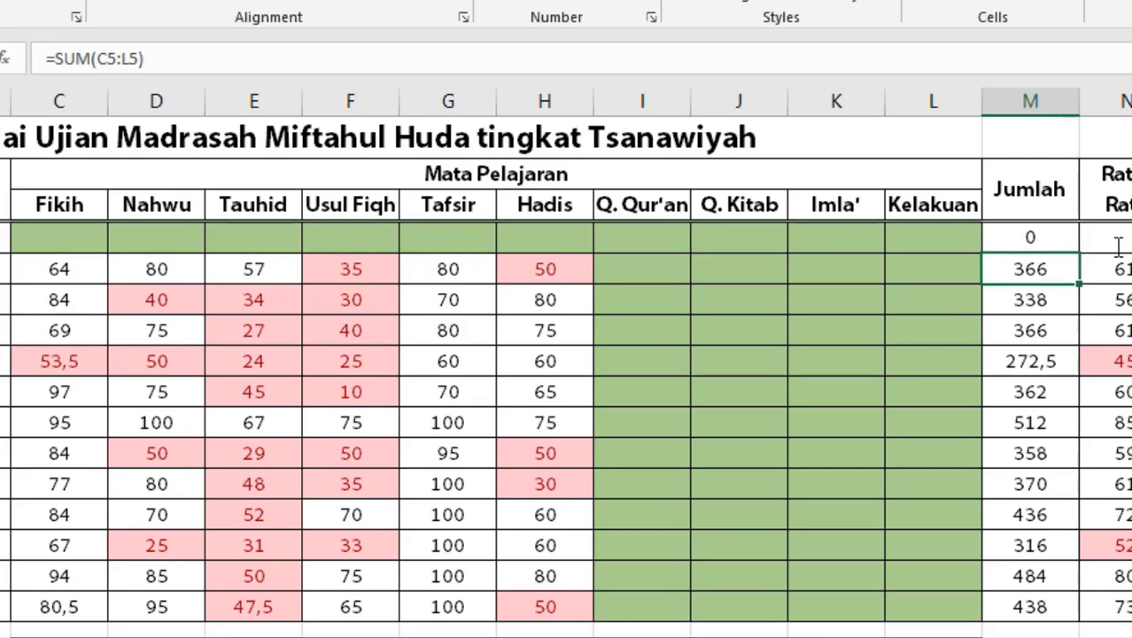
Review the range C4:L4 that the Jumlah formula adds up, from Fikih to Kelakuan.
key("Up")
key("Left")
key("Left")
key("Left")
key("Left")
key("Left")
key("Left")
key("Left")
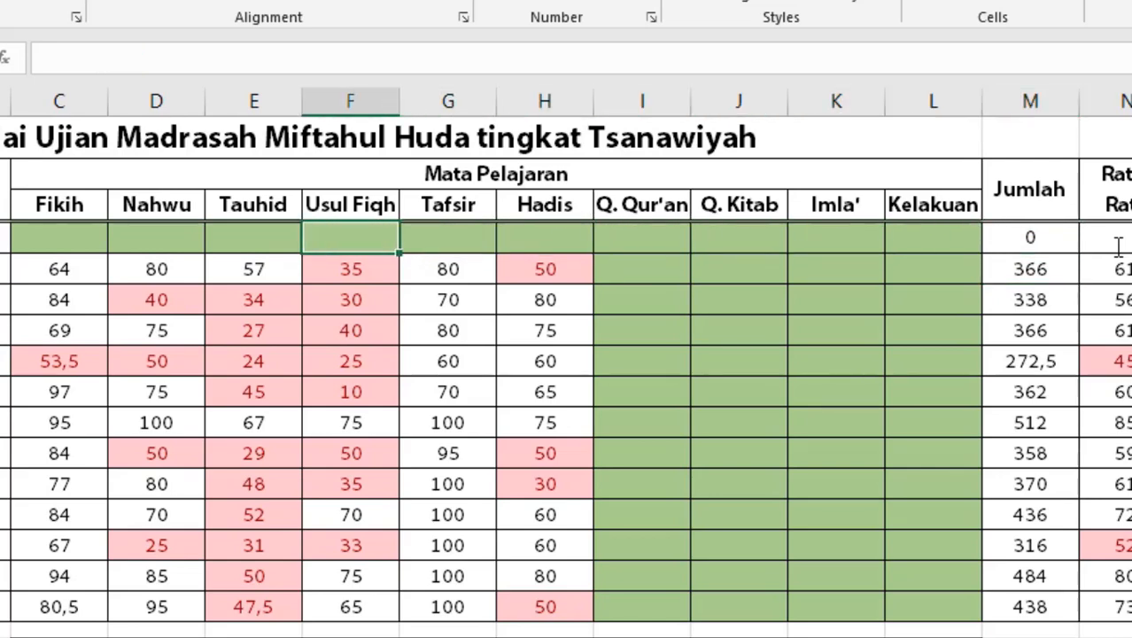
key("Left")
key("Left")
key("Left")
key("shift+Right")
key("shift+Right")
key("shift+Right")
key("shift+Right")
key("shift+Right")
key("shift+Right")
key("shift+Right")
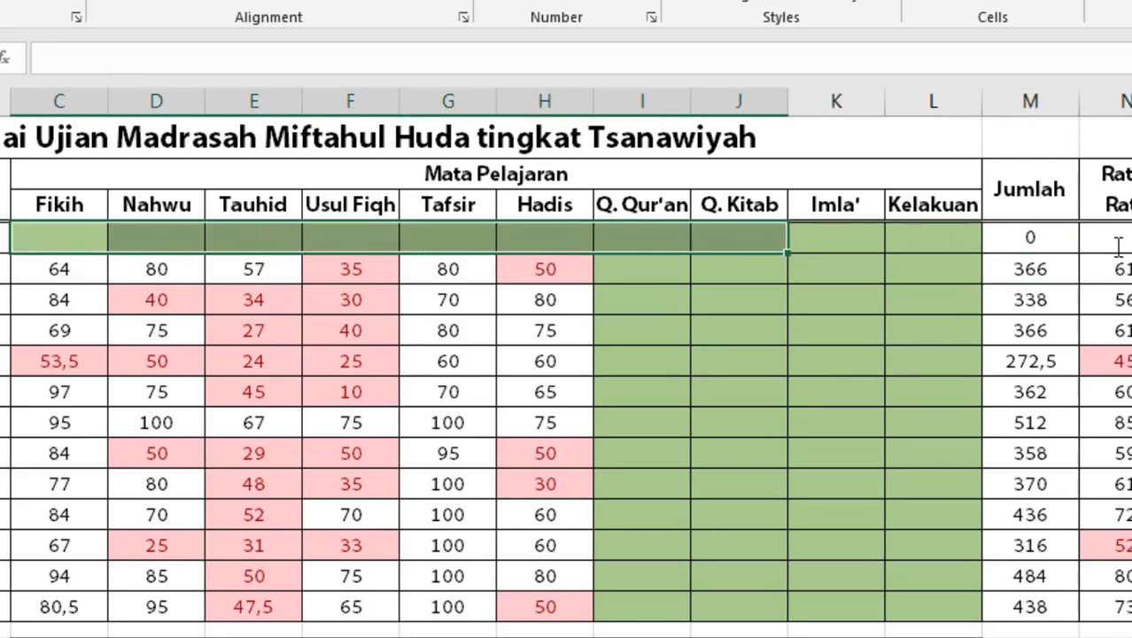
key("shift+Right")
key("shift+Right")
key("Right")
key("Right")
key("Right")
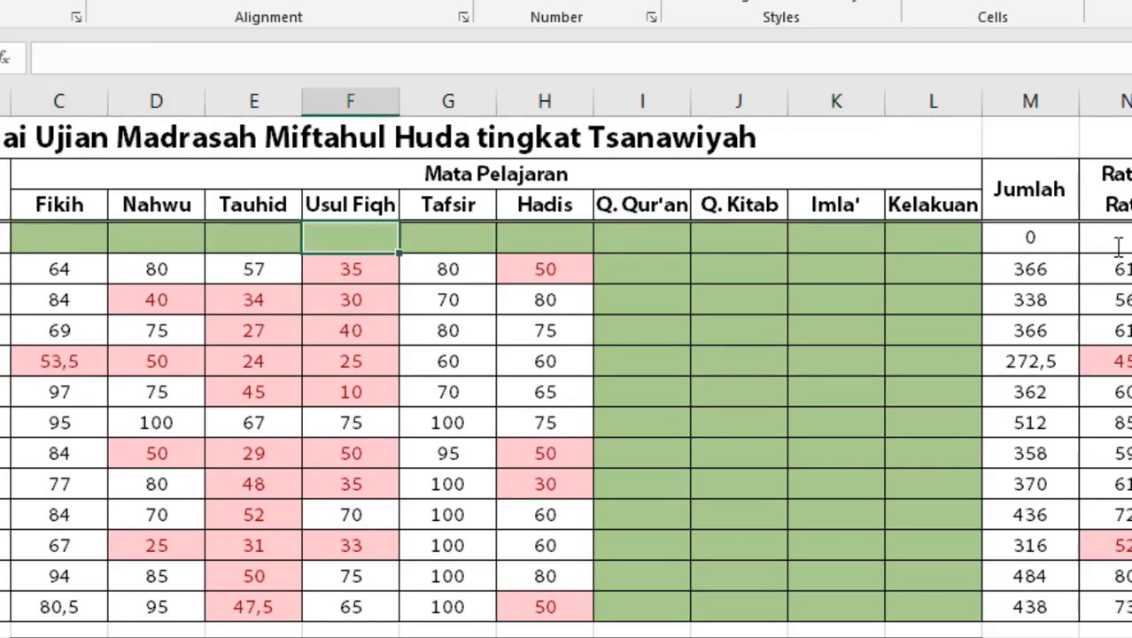
Enter a trial Hadis score of 5 in H4 and check the Jumlah total in M4.
key("Right")
key("Right")
type("5")
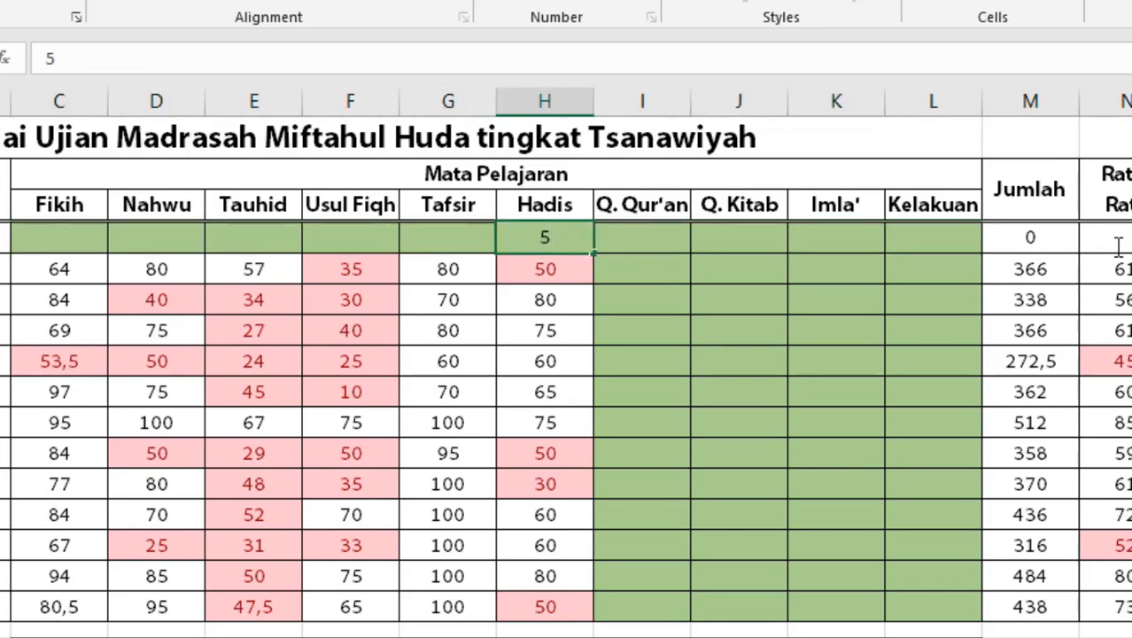
key("Return")
key("Up")
key("Right")
key("Right")
key("Right")
key("Right")
key("Right")
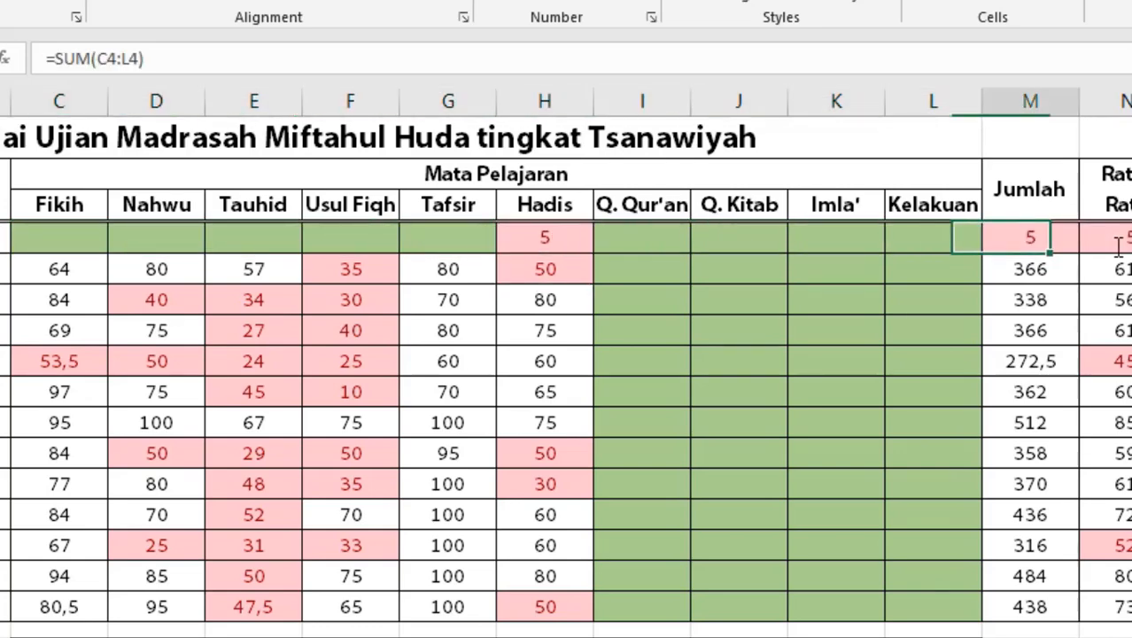
Enter a trial Q. Qur'an score of 5 in I4 and check the row's Jumlah total again.
key("Left")
key("Left")
key("Left")
key("Left")
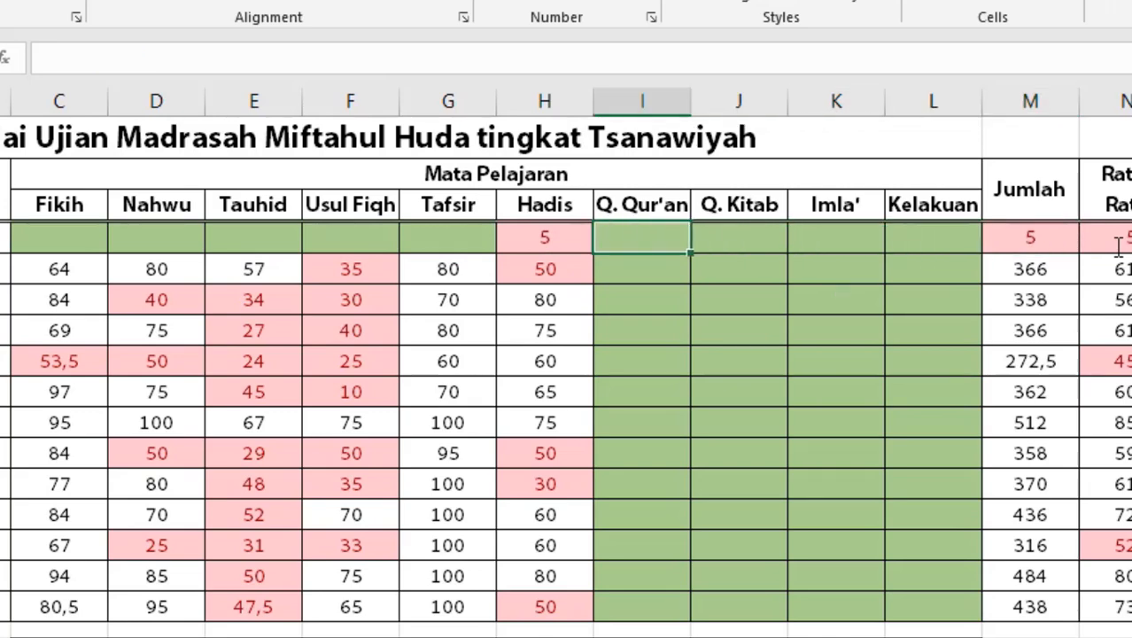
type("5")
key("Return")
key("Up")
key("Right")
key("Right")
key("Right")
key("Right")
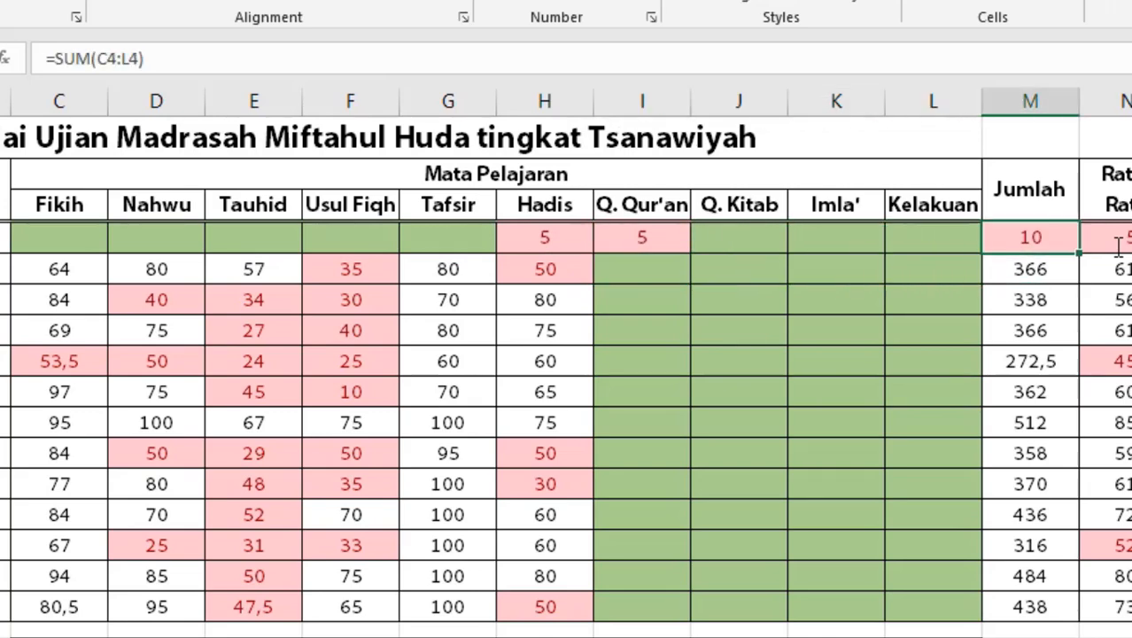
Clear the trial Hadis and Q. Qur'an scores from H4:I4.
key("Left")
key("Left")
key("Left")
key("Left")
key("Left")
key("shift+Right")
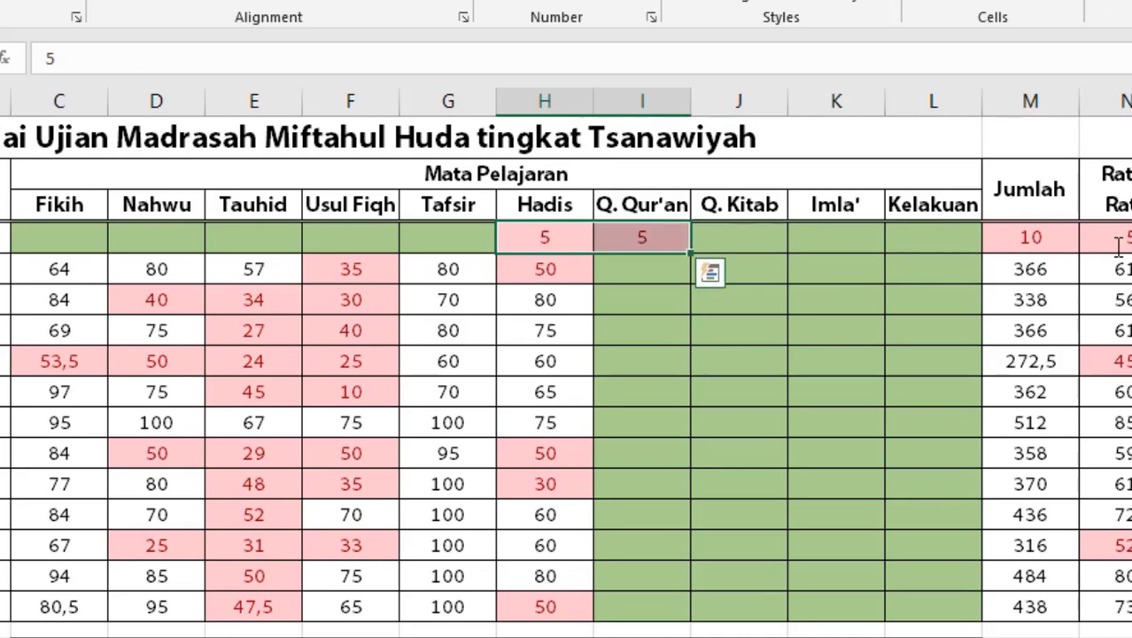
key("Delete")
key("Right")
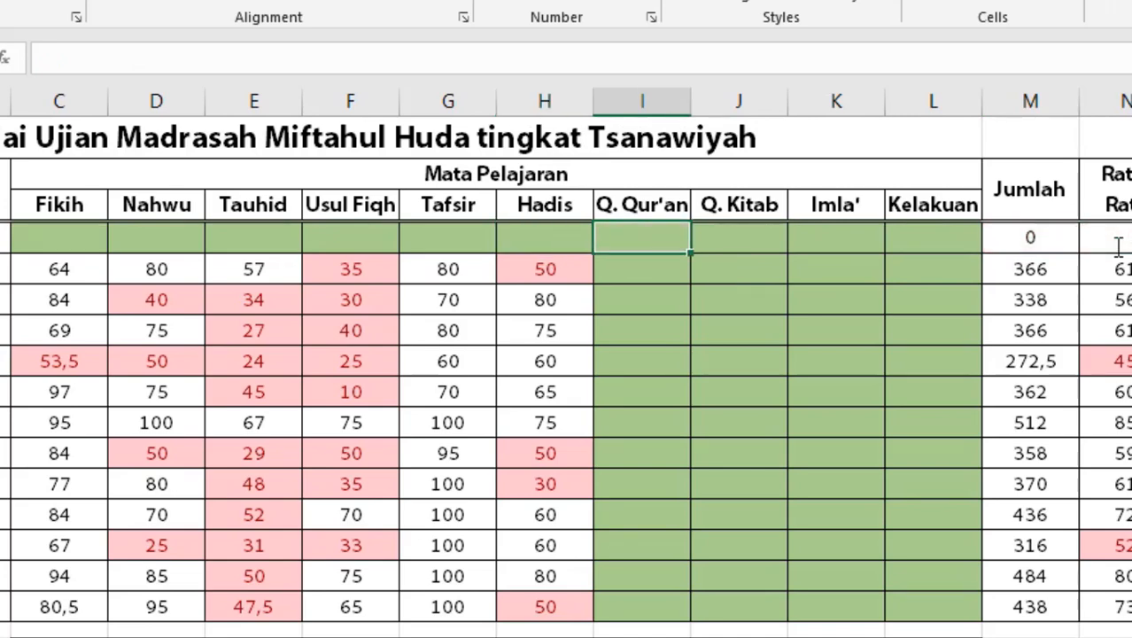
Delete all the Jumlah totals in M4:M16.
left_click(1032, 240)
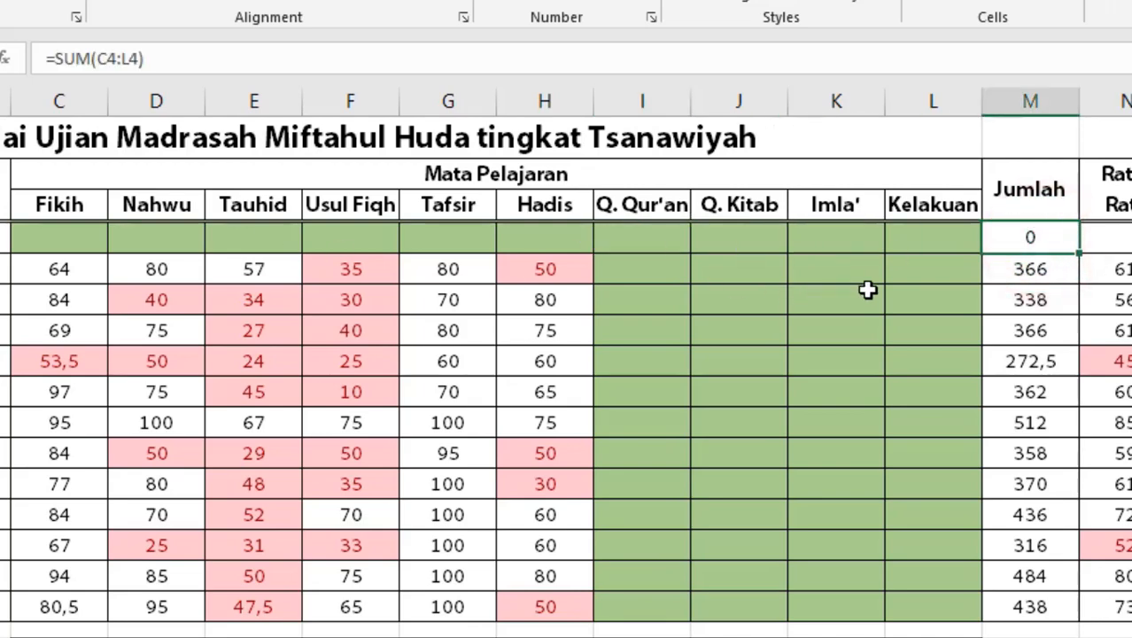
left_click_drag(1028, 269, 1044, 594)
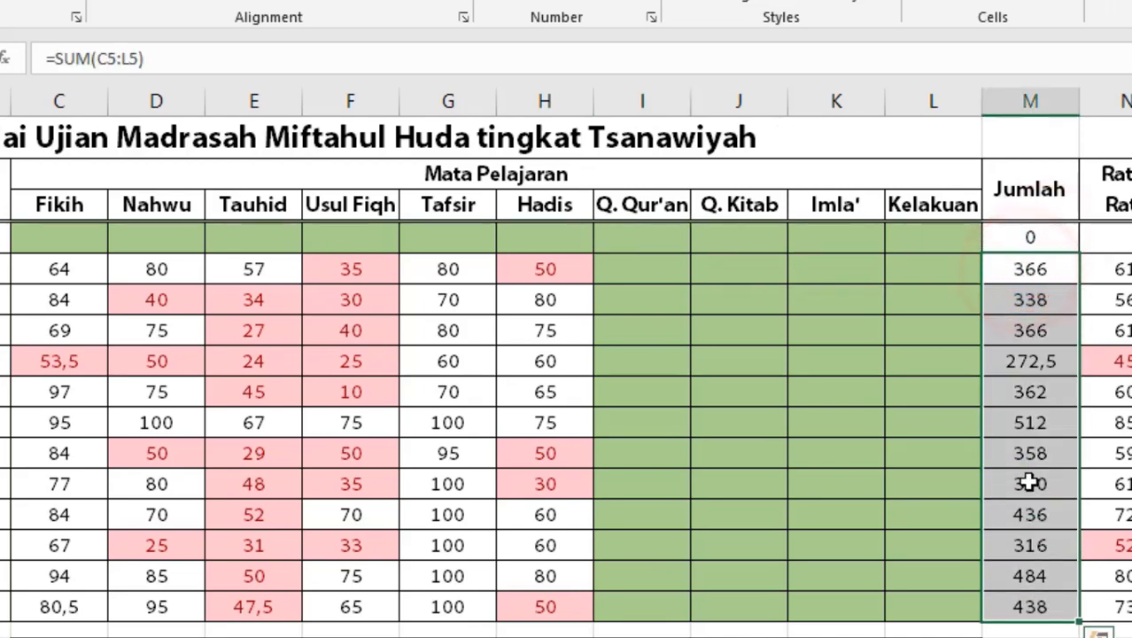
key("Delete")
left_click(1034, 240)
key("Delete")
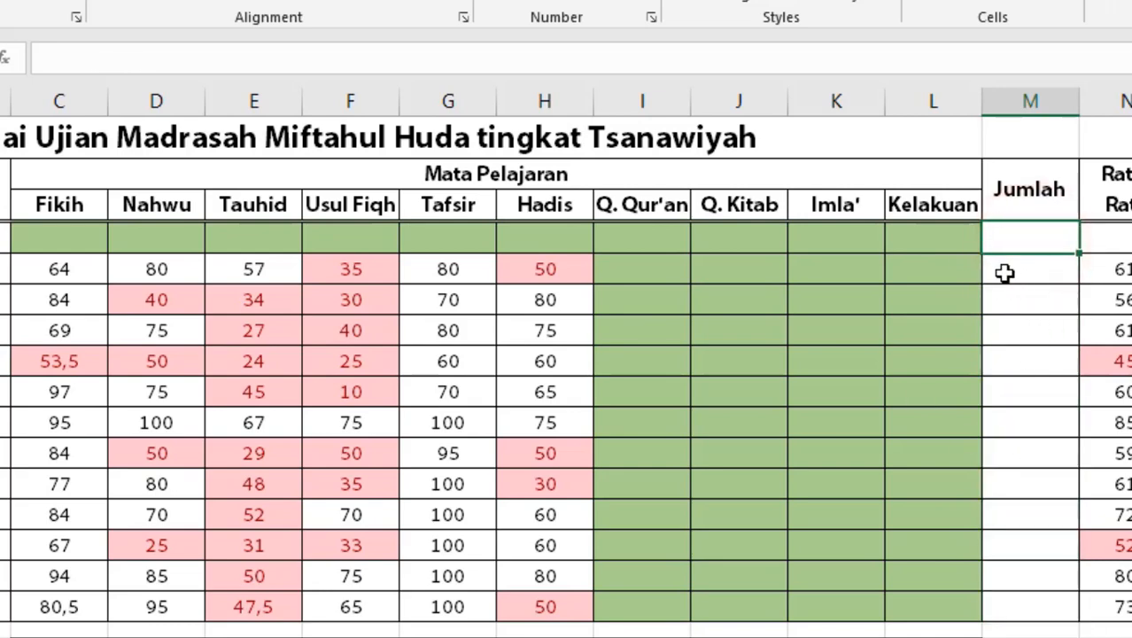
Total the first student's scores in M4 with =SUM(C4:L4) and fill the formula down to M16.
type("=su")
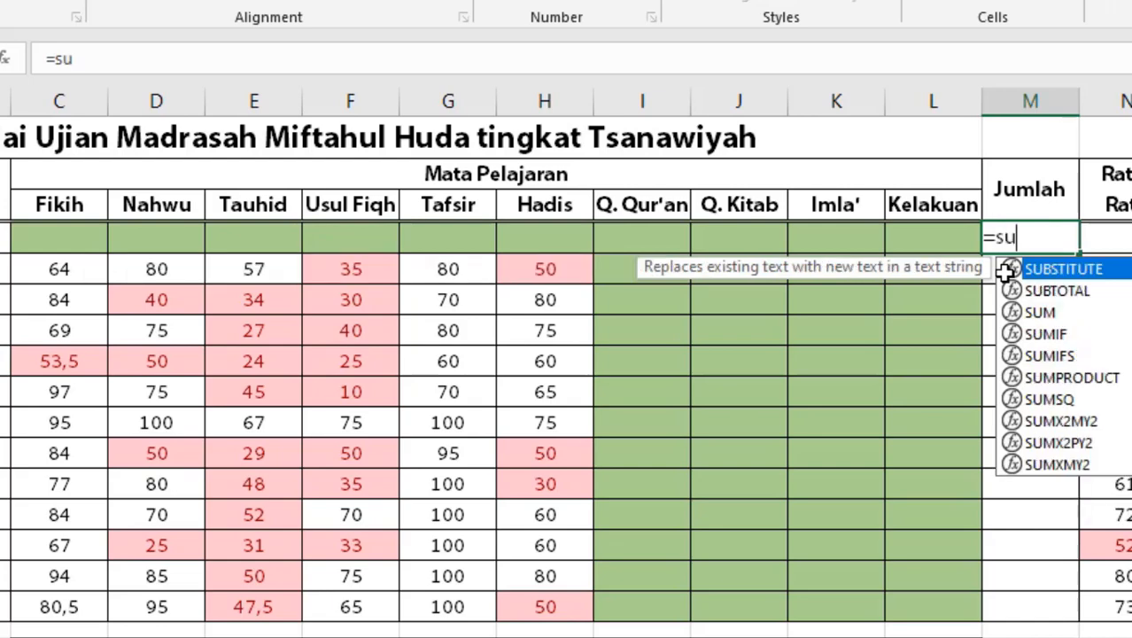
type("m(")
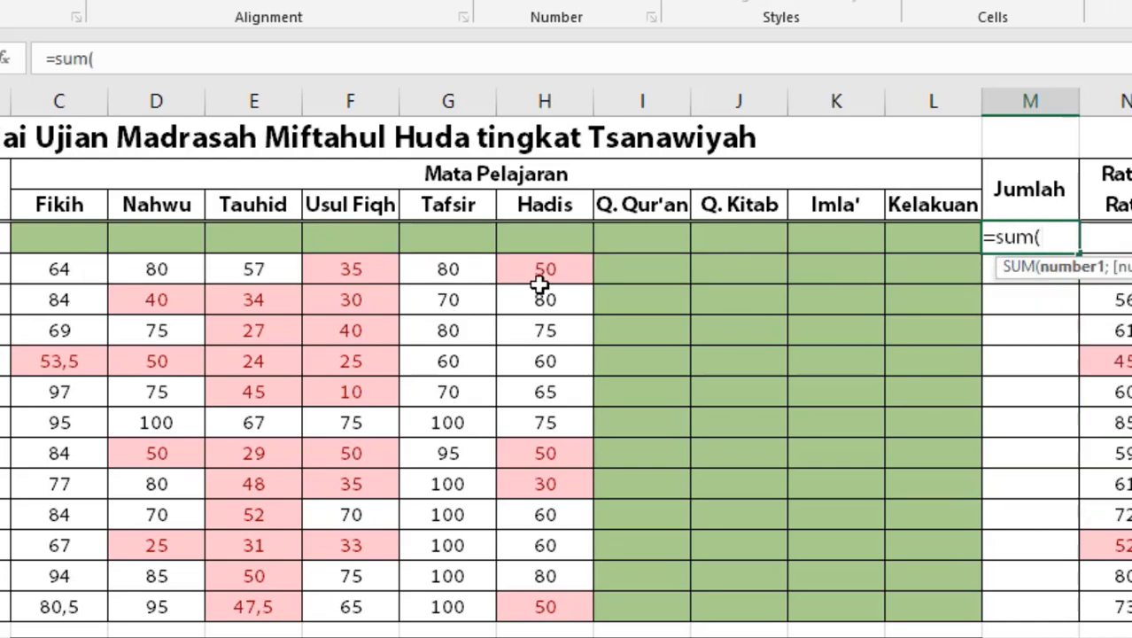
left_click_drag(887, 249, 73, 236)
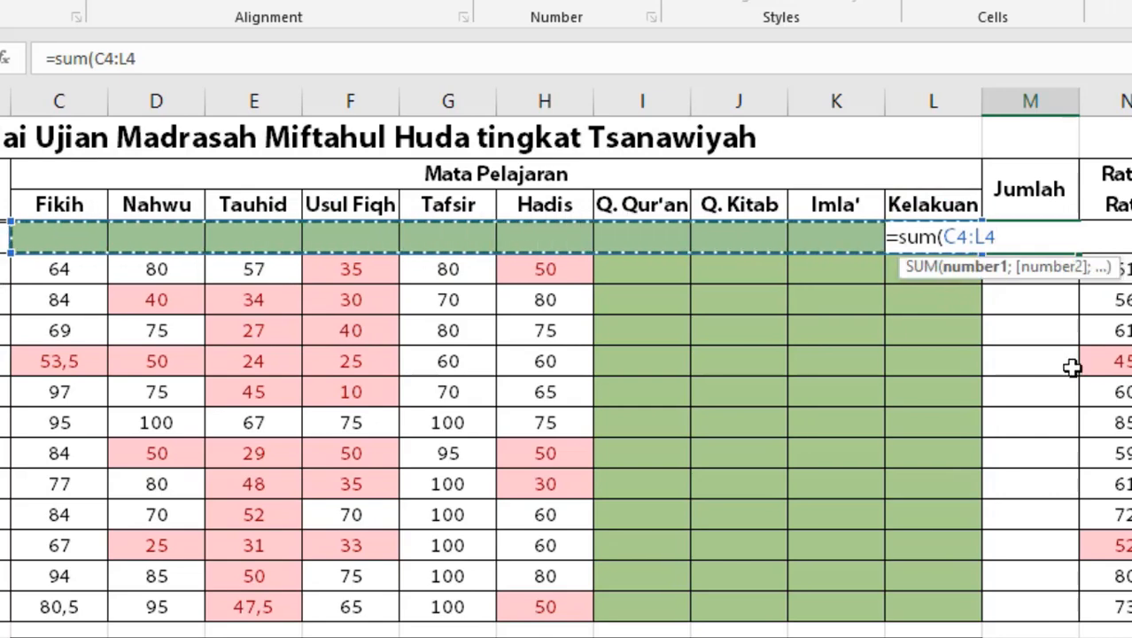
key("Return")
left_click(1035, 242)
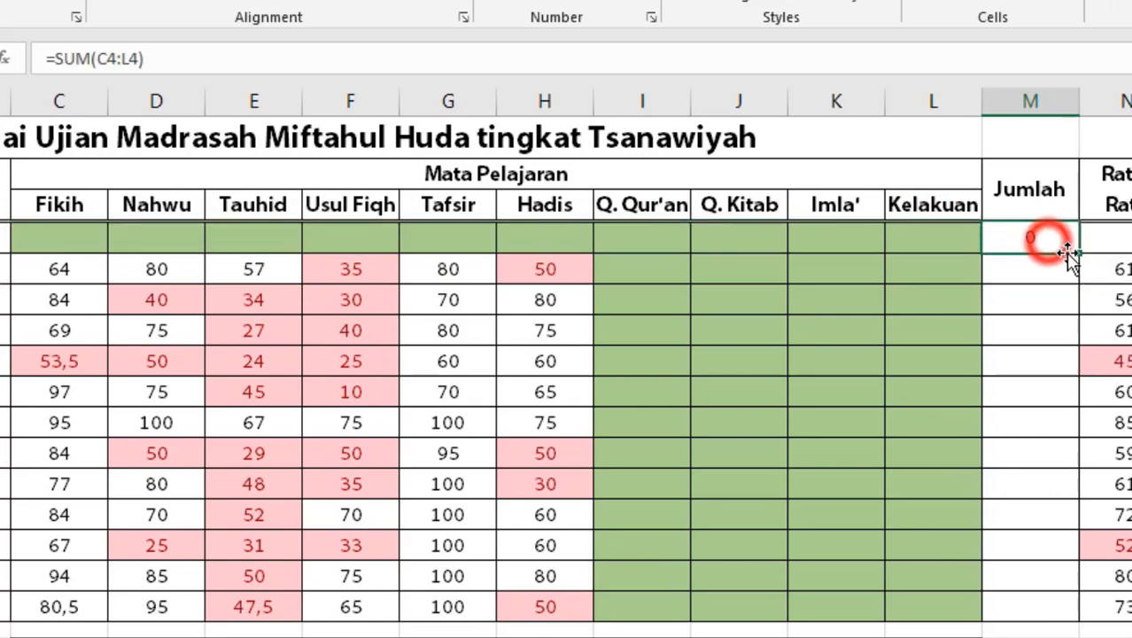
double_click(1080, 254)
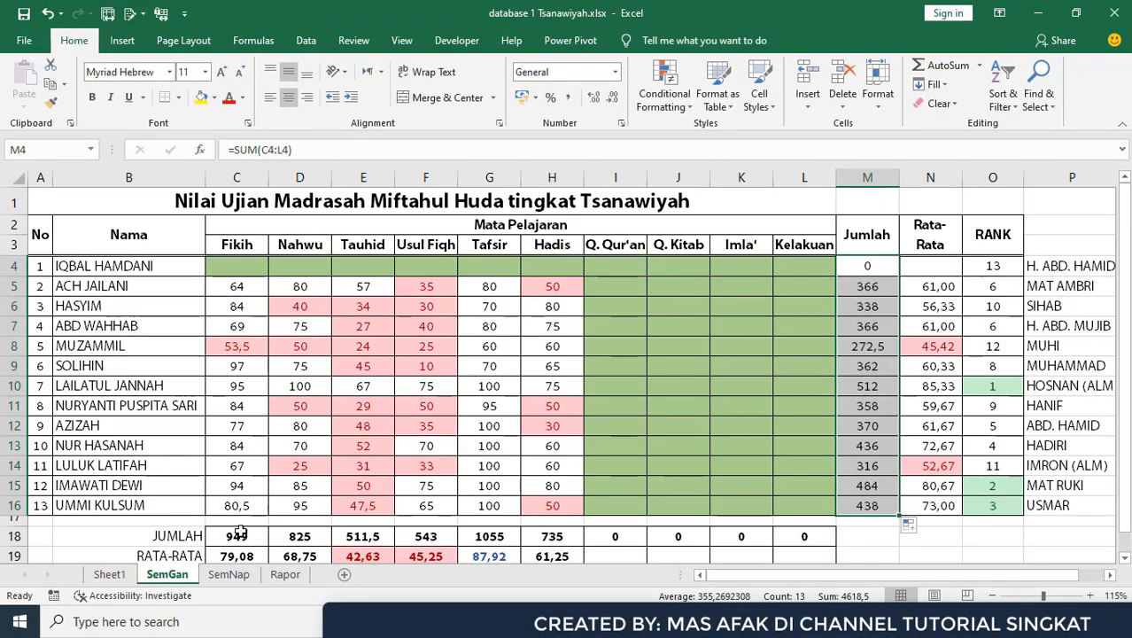
Total the Fikih scores in C18 with =SUM(C4:C16) and fill the formula across the JUMLAH row to L18.
left_click(237, 536)
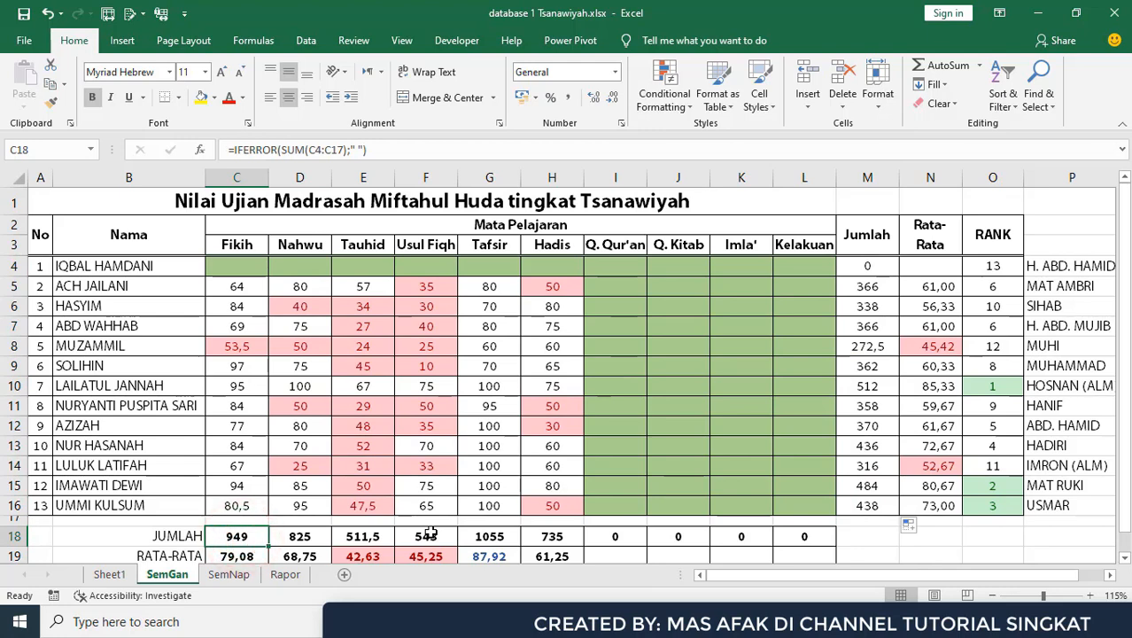
type("=")
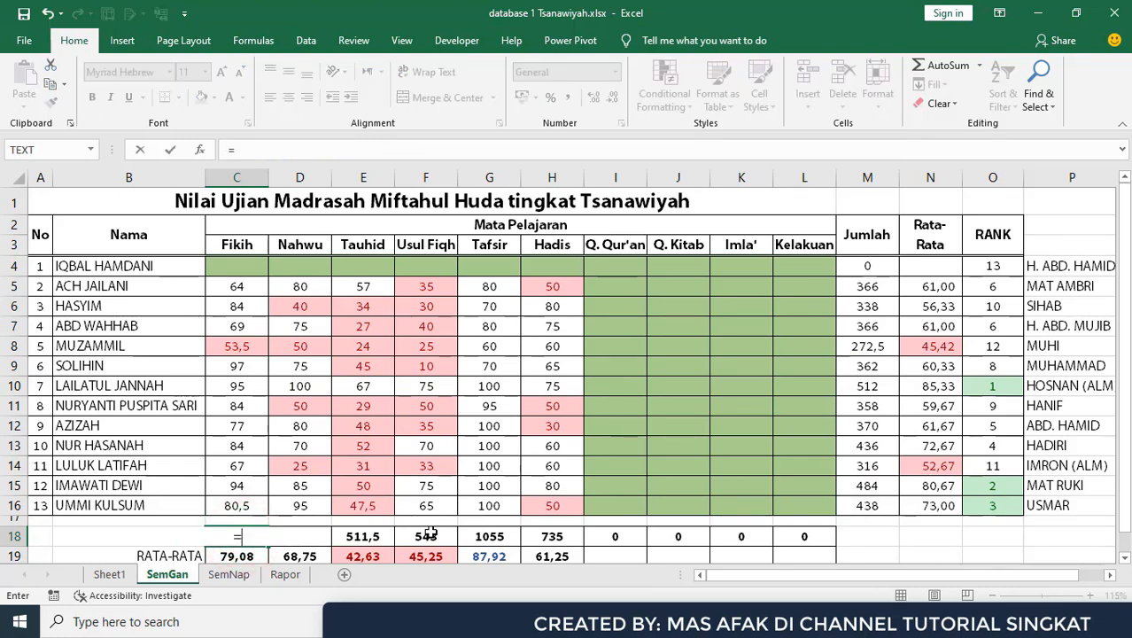
type("sum(")
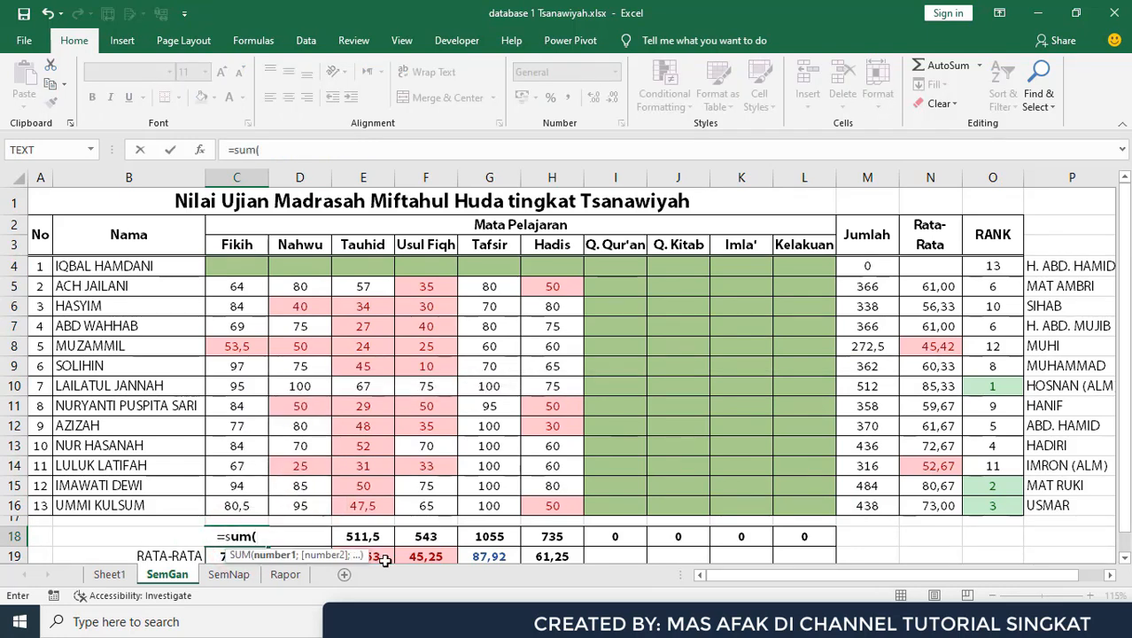
left_click_drag(238, 505, 237, 266)
key("Return")
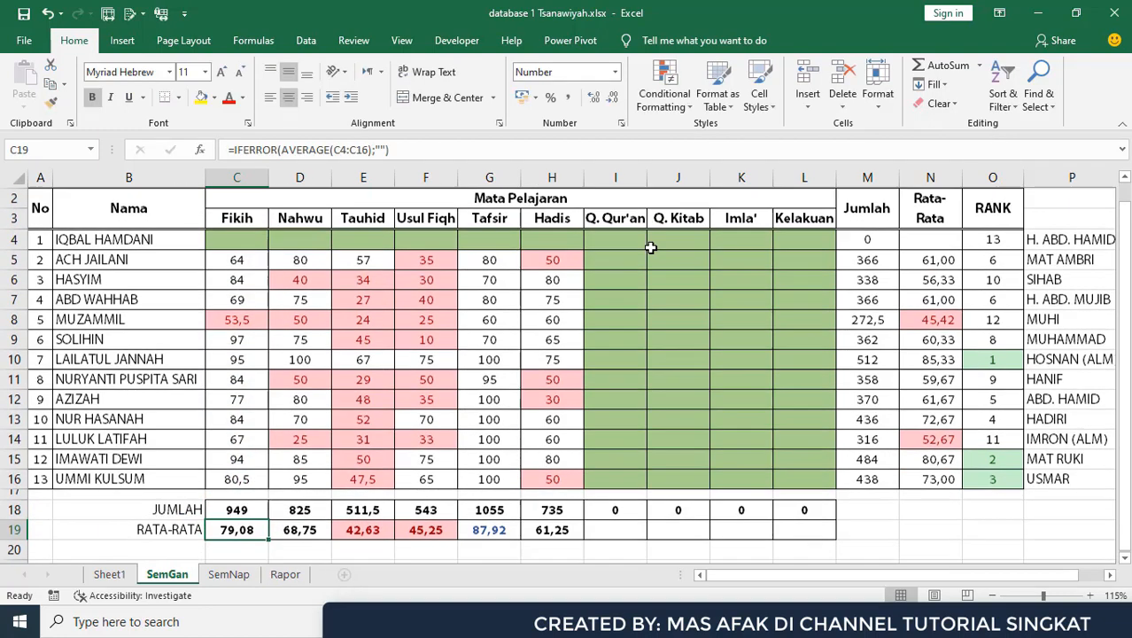
key("Up")
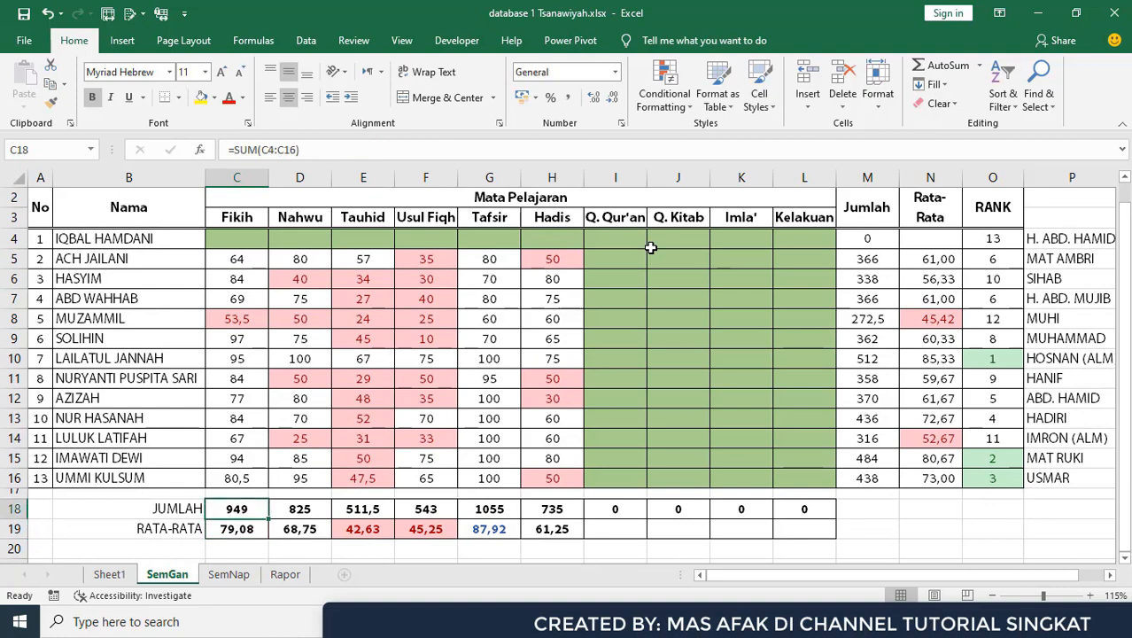
left_click_drag(270, 521, 804, 512)
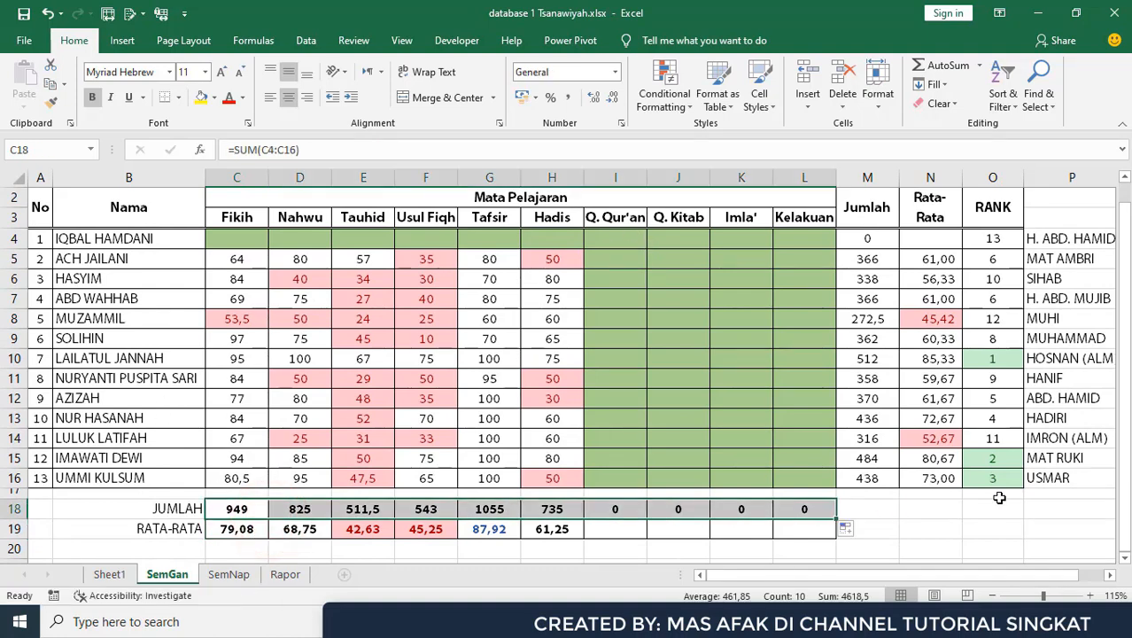
Undo the new SUM formulas in the JUMLAH row.
key("Down")
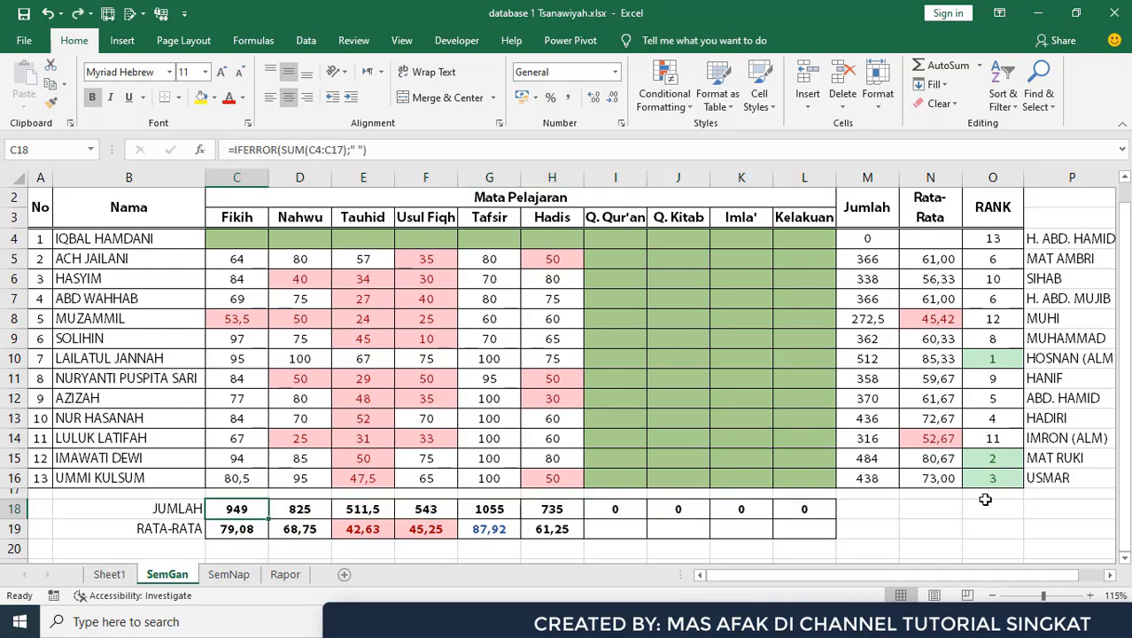
left_click(913, 503)
scroll(906, 503, "up", 1)
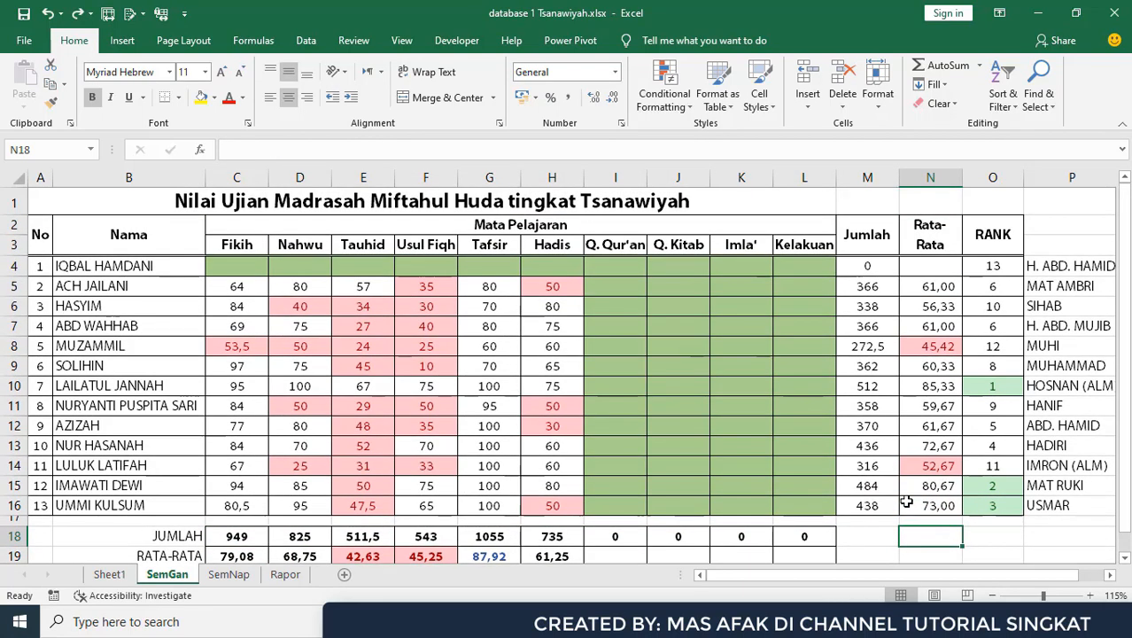
Average the first student's scores in N4 with =AVERAGE(C4:L4) and fill the formula down to N16.
left_click(918, 270)
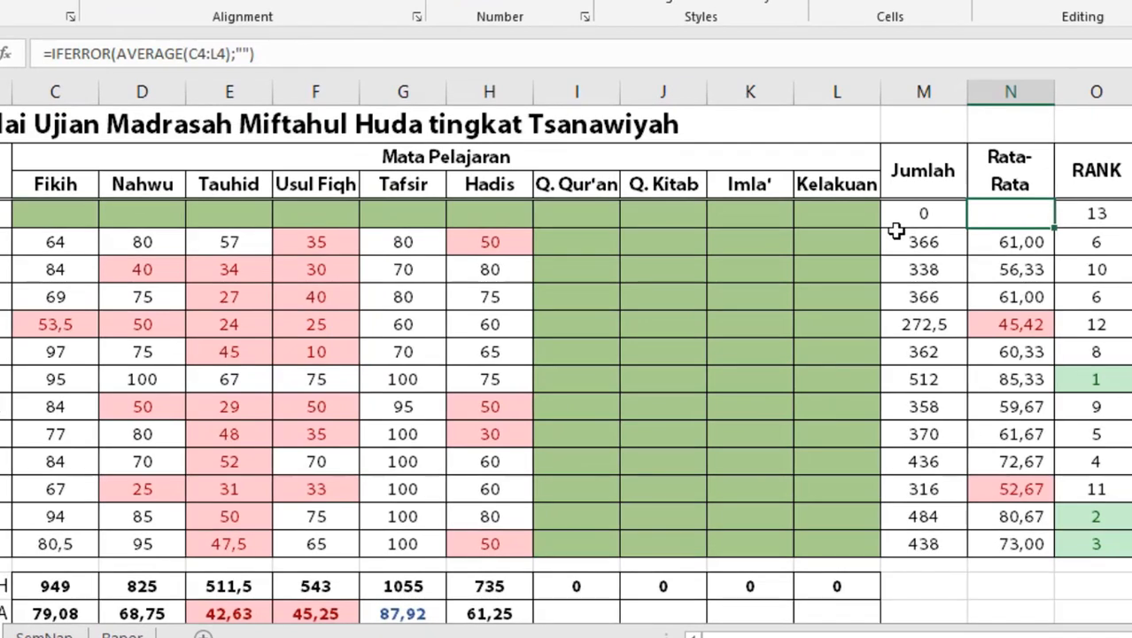
type("=v")
key("BackSpace")
type("a")
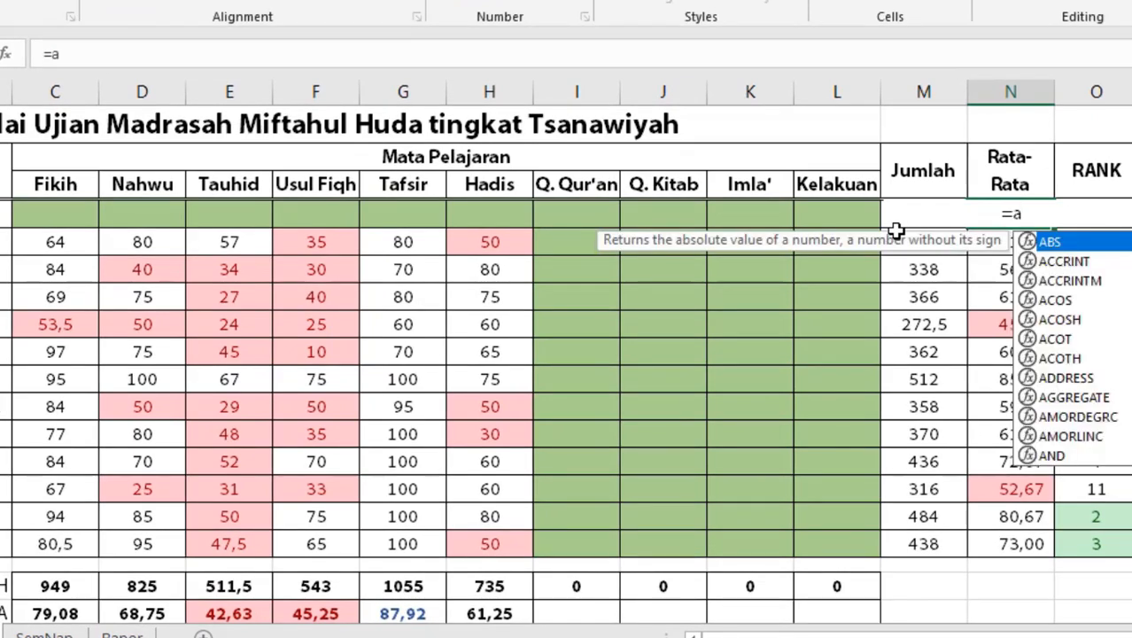
type("verag")
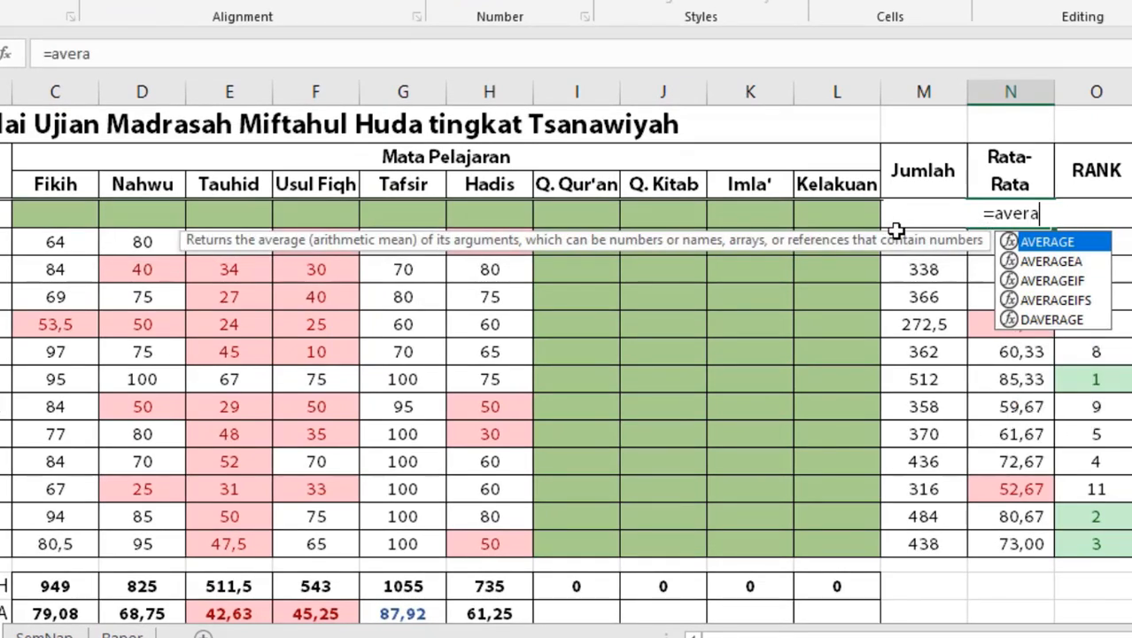
double_click(1031, 240)
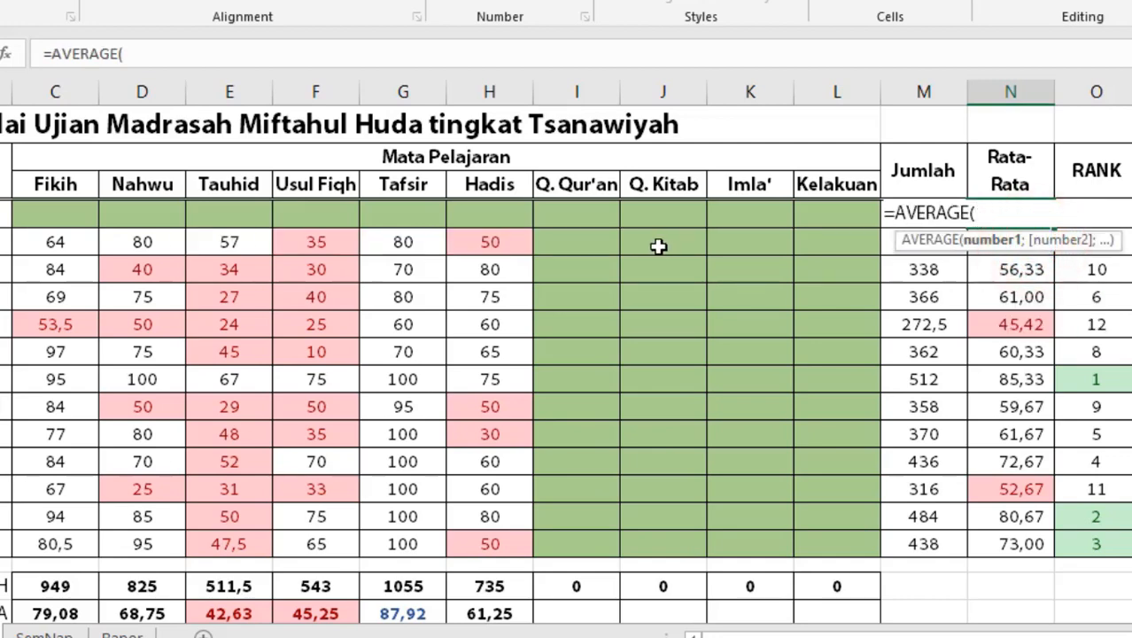
left_click_drag(824, 213, 80, 211)
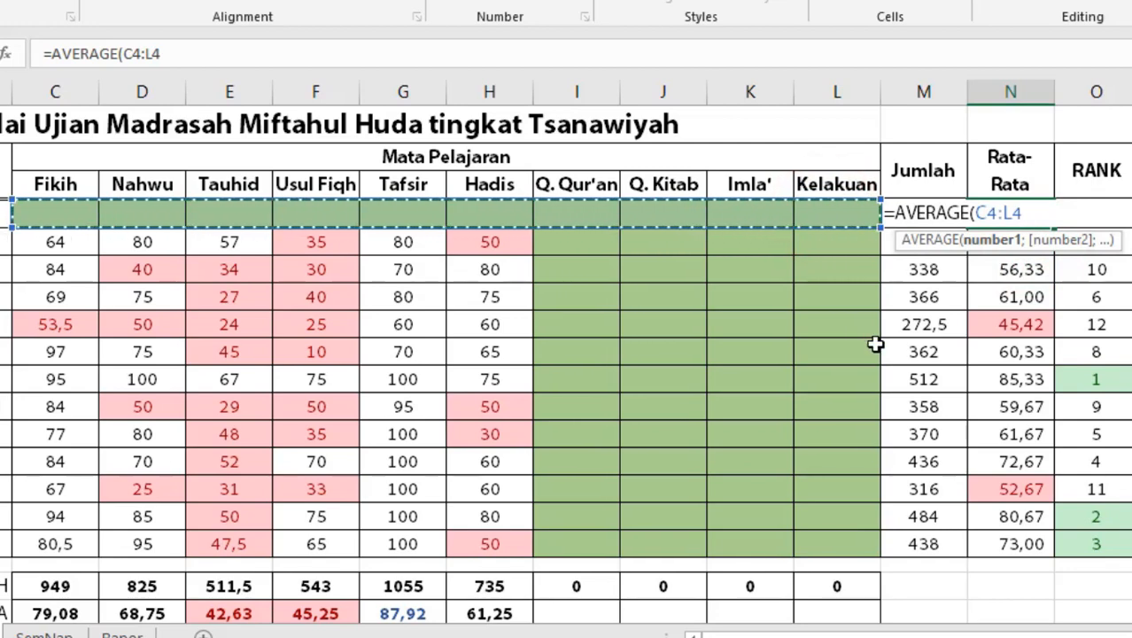
key("Return")
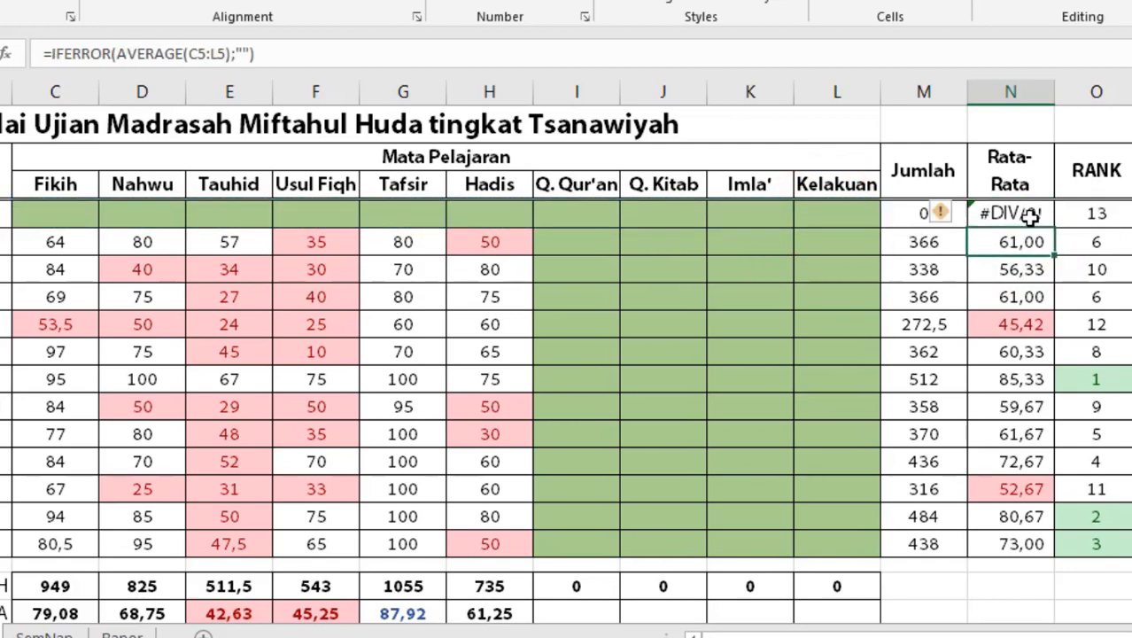
left_click(1028, 217)
double_click(1055, 227)
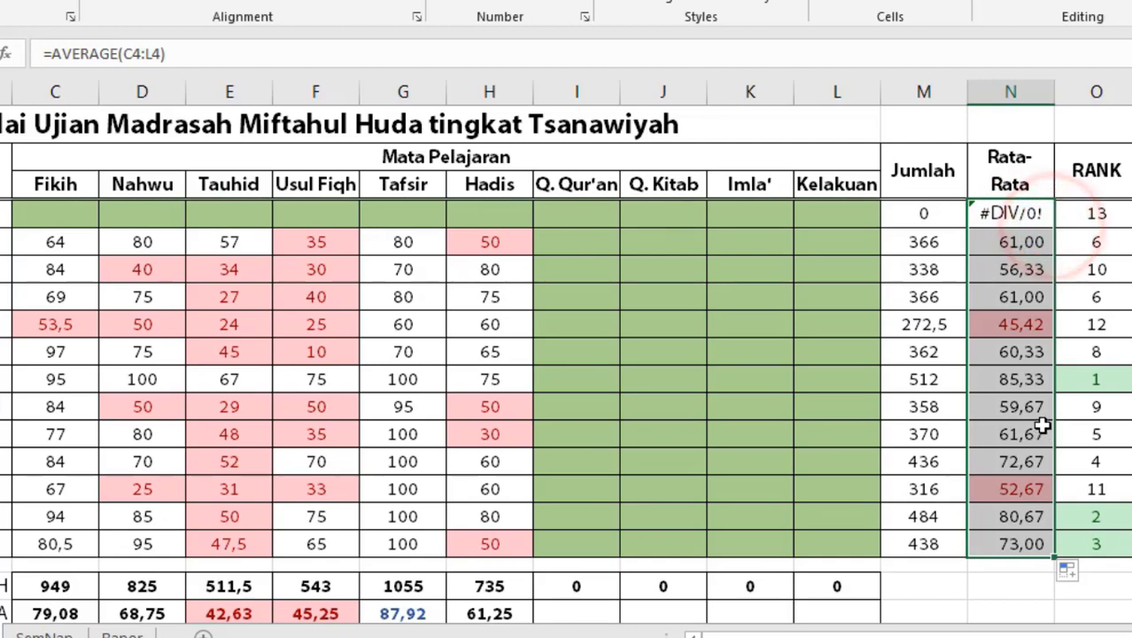
Compare the Rata-Rata formulas in N4 and N5 and inspect the range that N5 averages.
left_click(1026, 243)
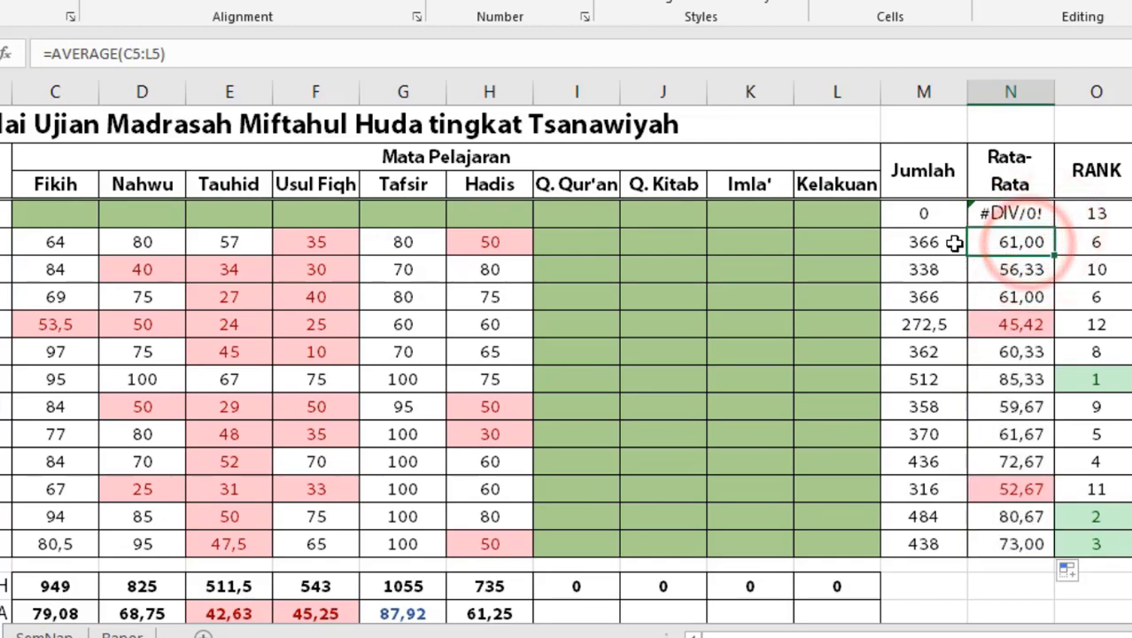
left_click(990, 214)
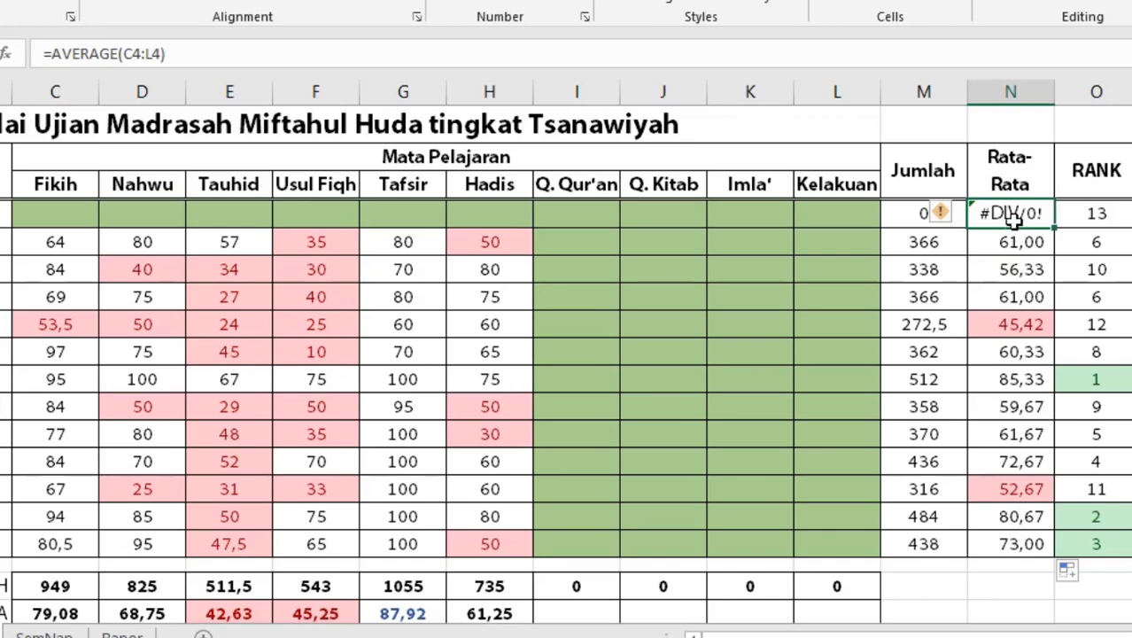
left_click(1012, 241)
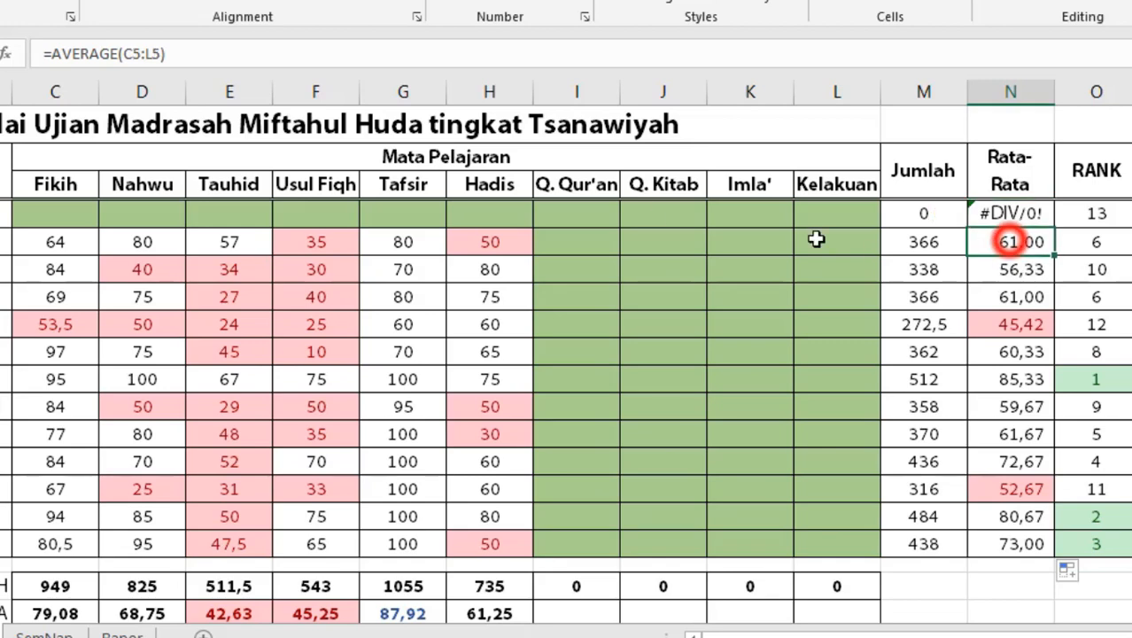
left_click(304, 54)
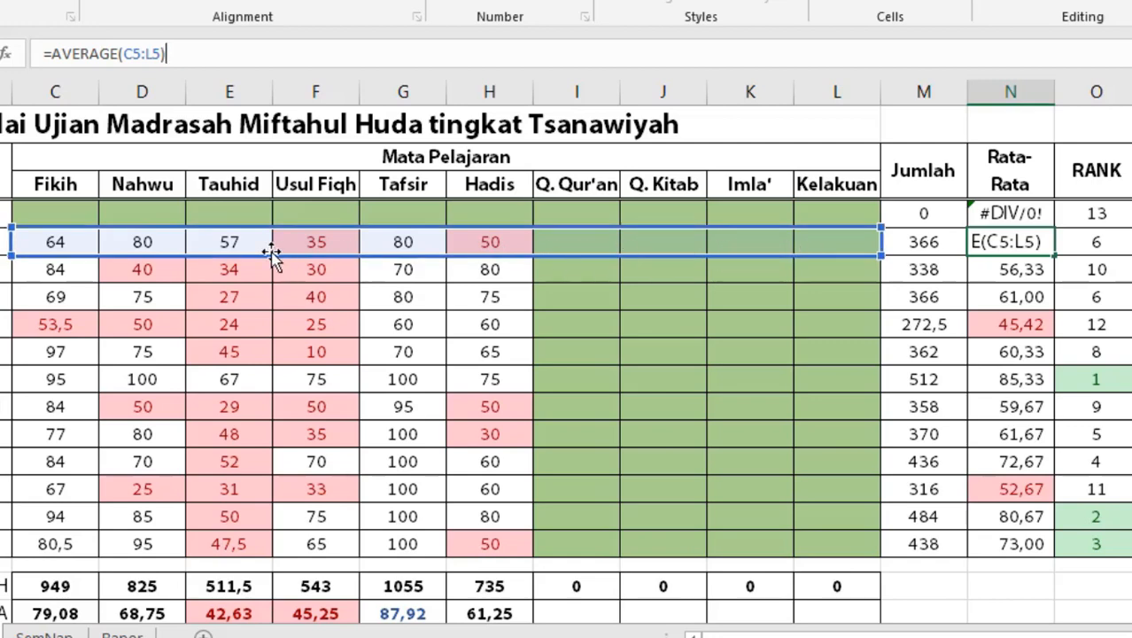
left_click(1072, 320)
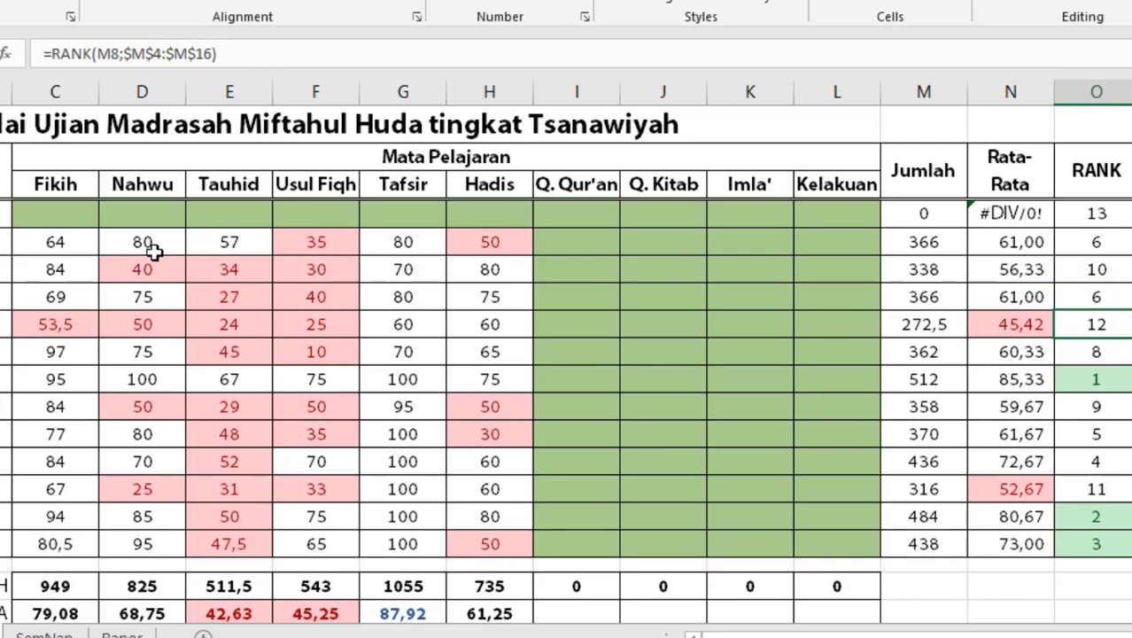
Examine the second student's filled scores in C5:H5 and blank scores in I5:L5 against the average in N5.
left_click_drag(55, 239, 525, 245)
left_click(55, 243)
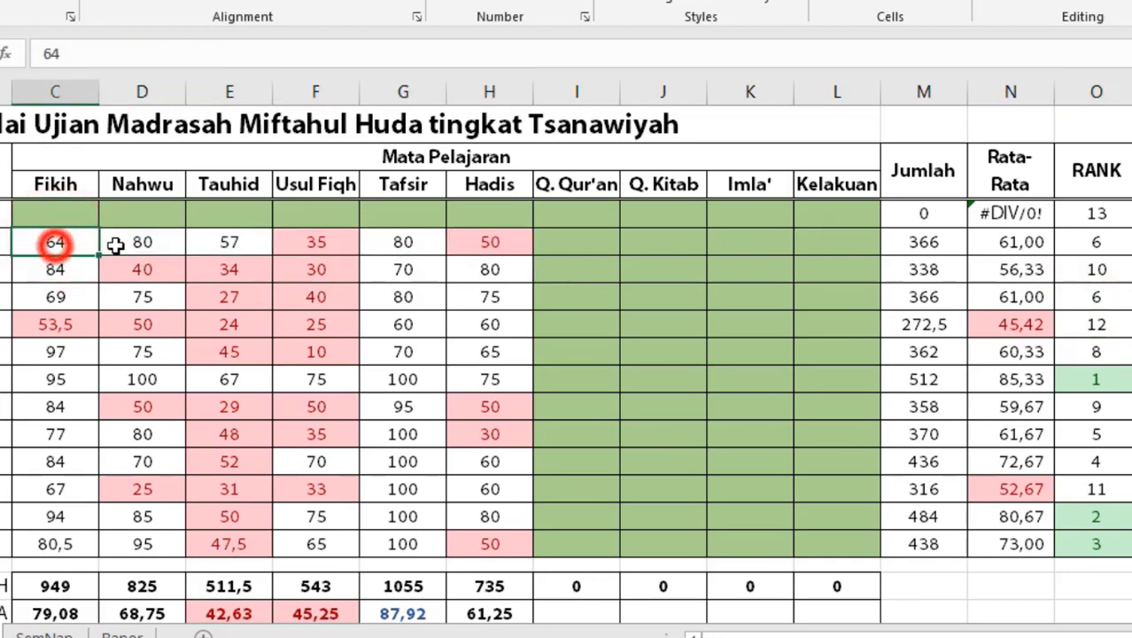
left_click(120, 244)
left_click(229, 247)
left_click(328, 246)
left_click(420, 245)
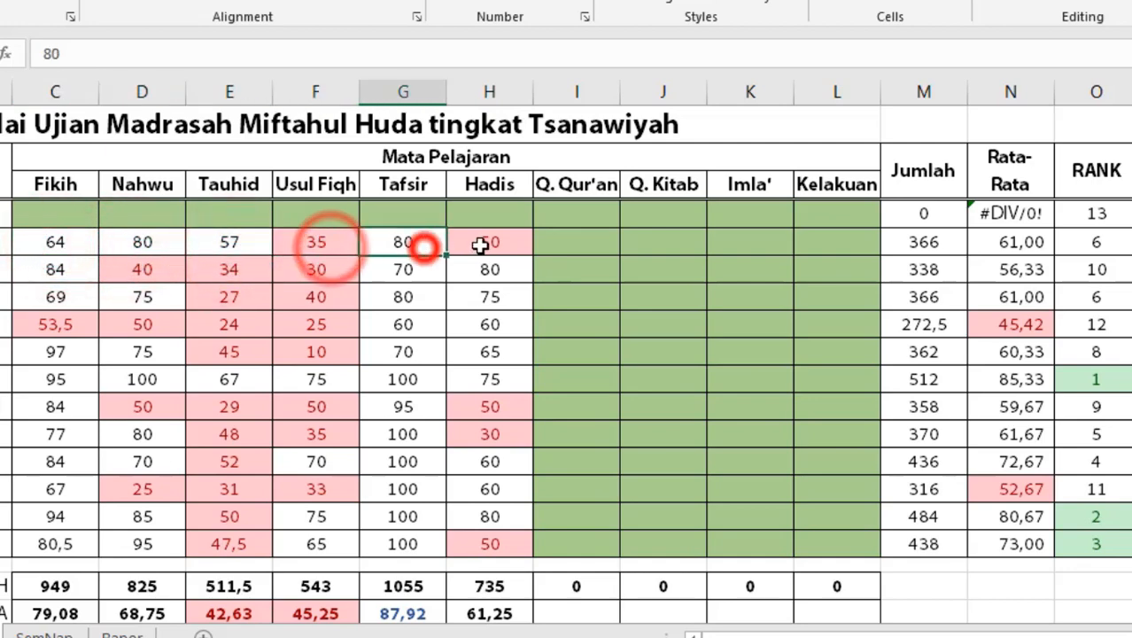
left_click(483, 246)
left_click(1006, 247)
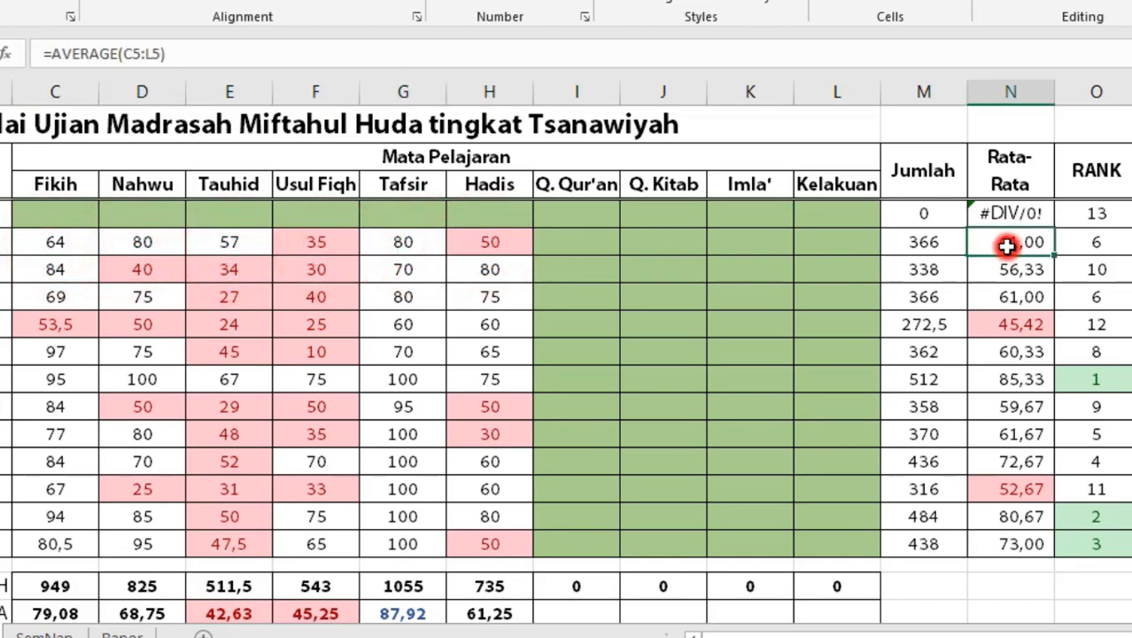
left_click(52, 243)
left_click_drag(215, 251, 473, 246)
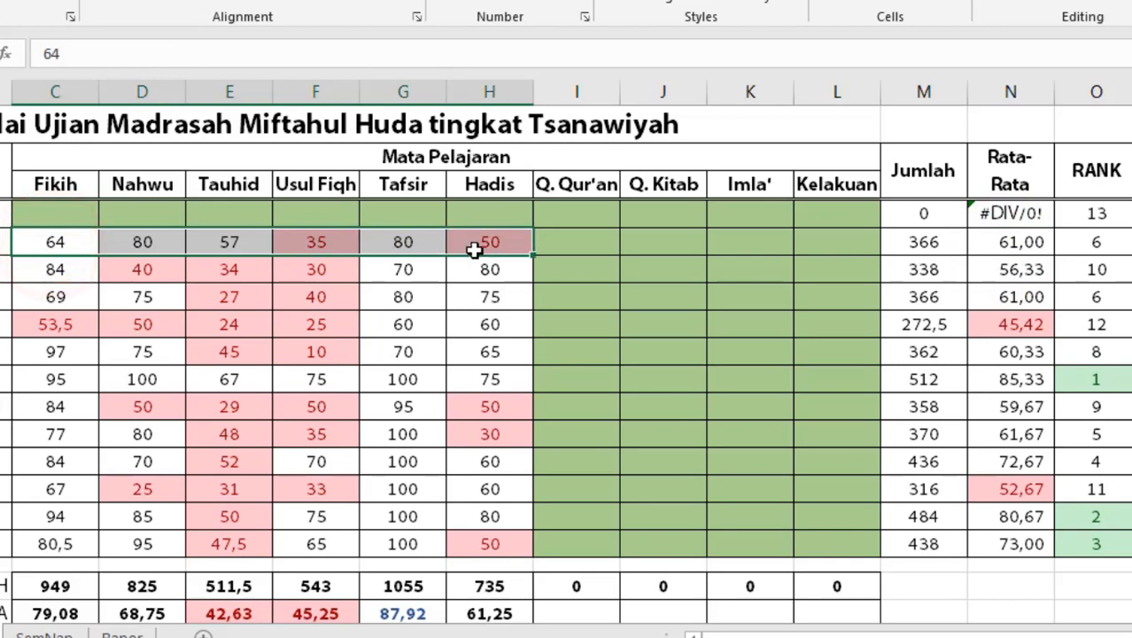
left_click_drag(581, 246, 844, 242)
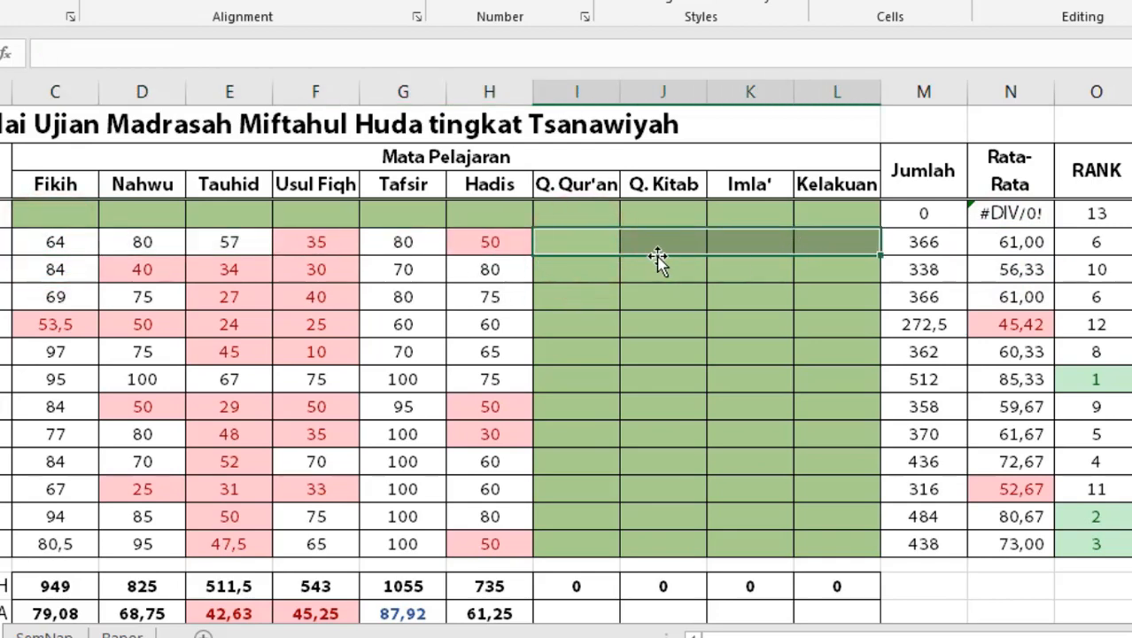
Enter trial scores of 0 in the second student's blank subjects I5:L5.
left_click(609, 241)
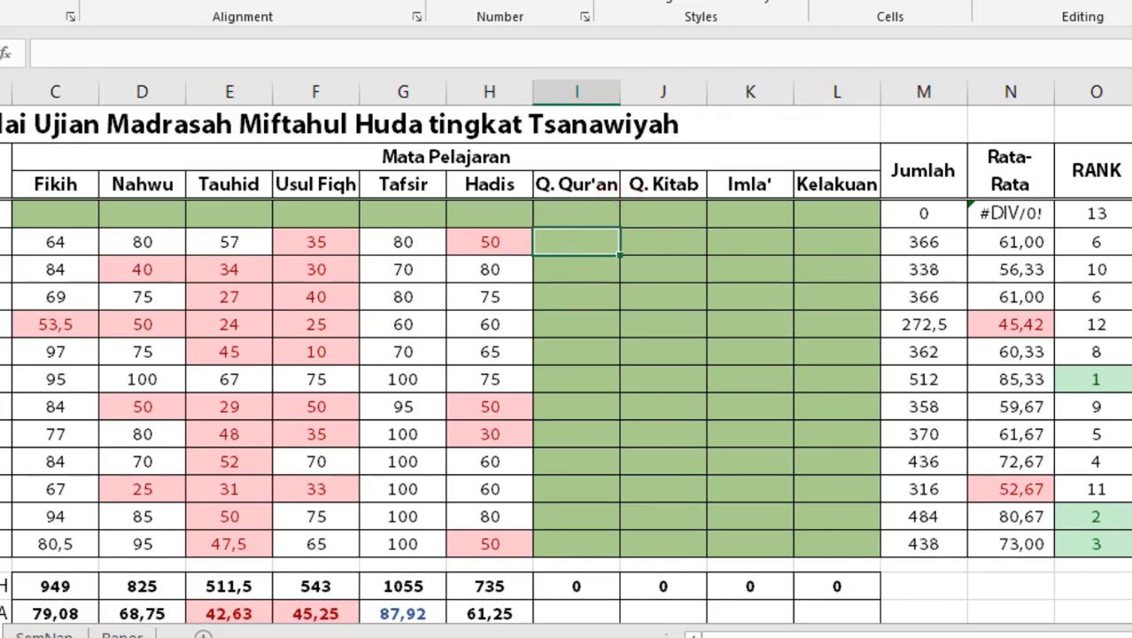
type("0")
key("Tab")
type("0")
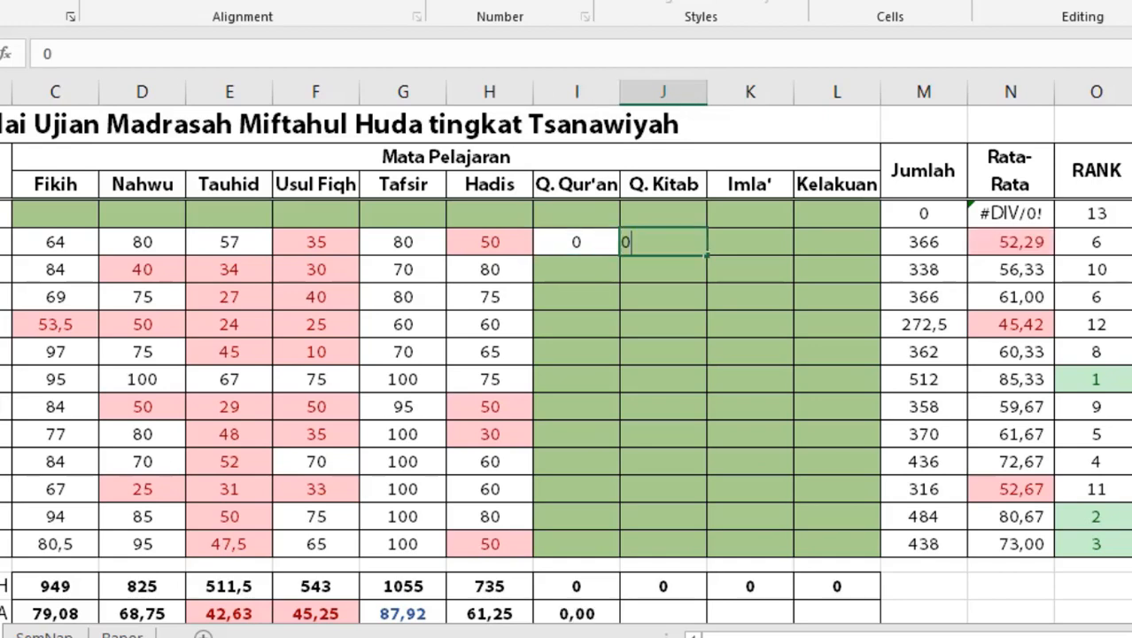
key("Tab")
type("0")
key("Tab")
type("0")
key("Tab")
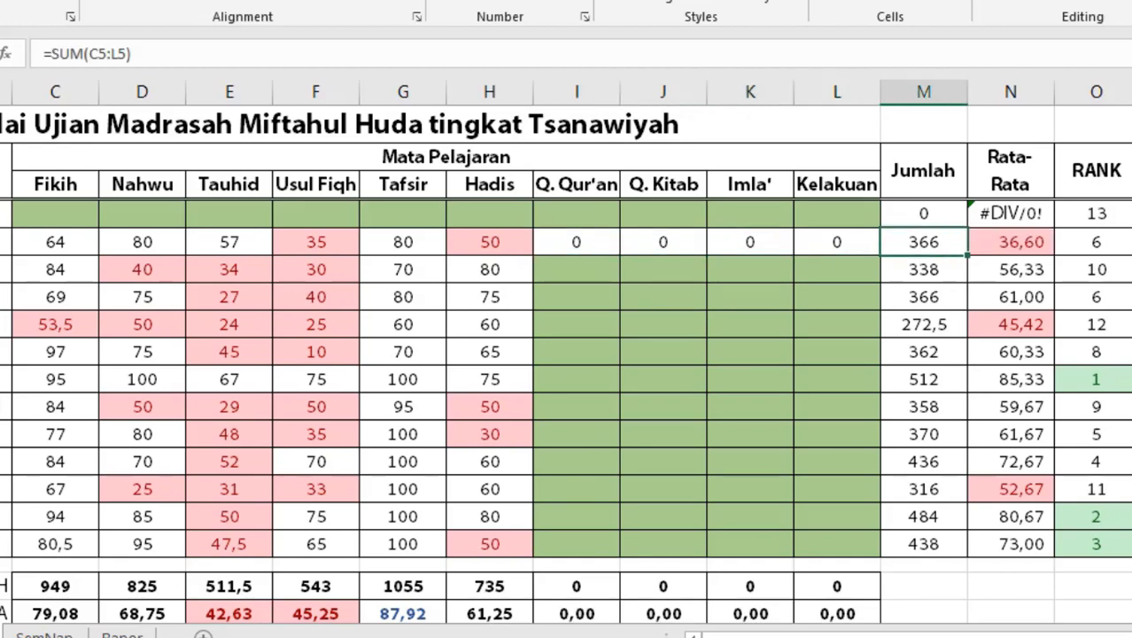
Clear the trial zero scores from I5:L5.
left_click(836, 241)
key("shift+Left")
key("shift+Left")
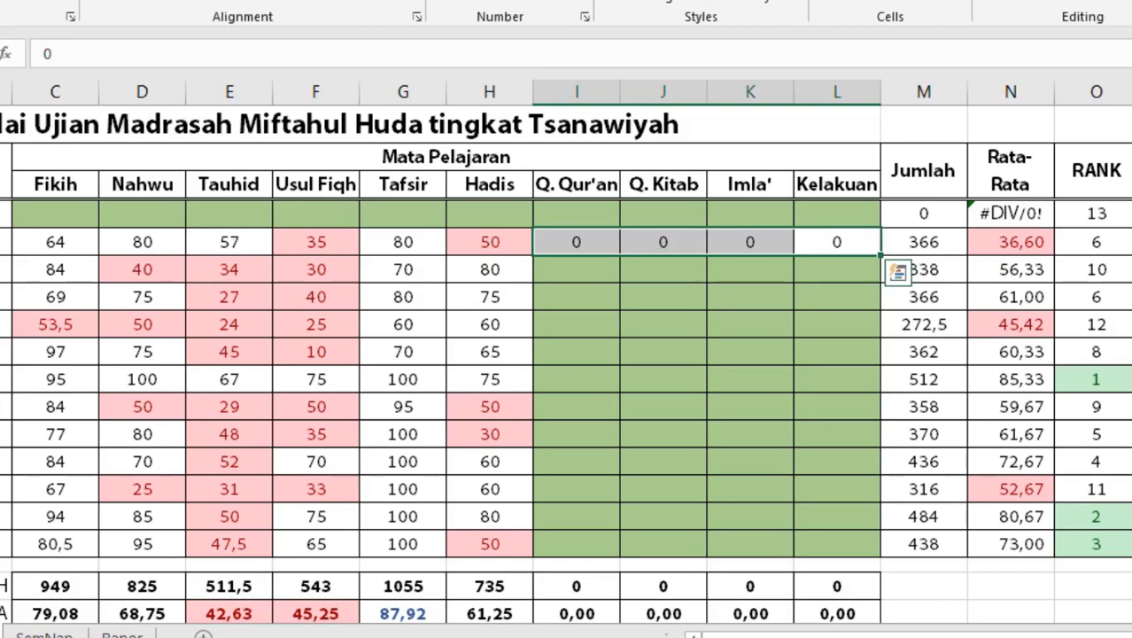
key("Delete")
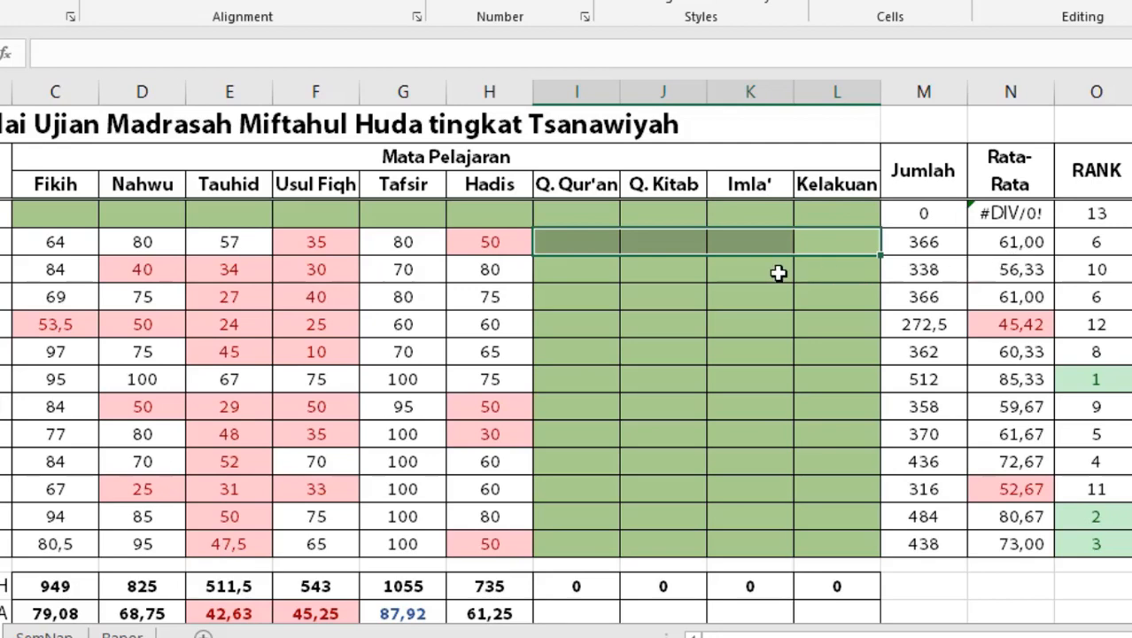
Inspect the average formula in N4 and the first student's blank scores in C4:L4.
left_click(1030, 215)
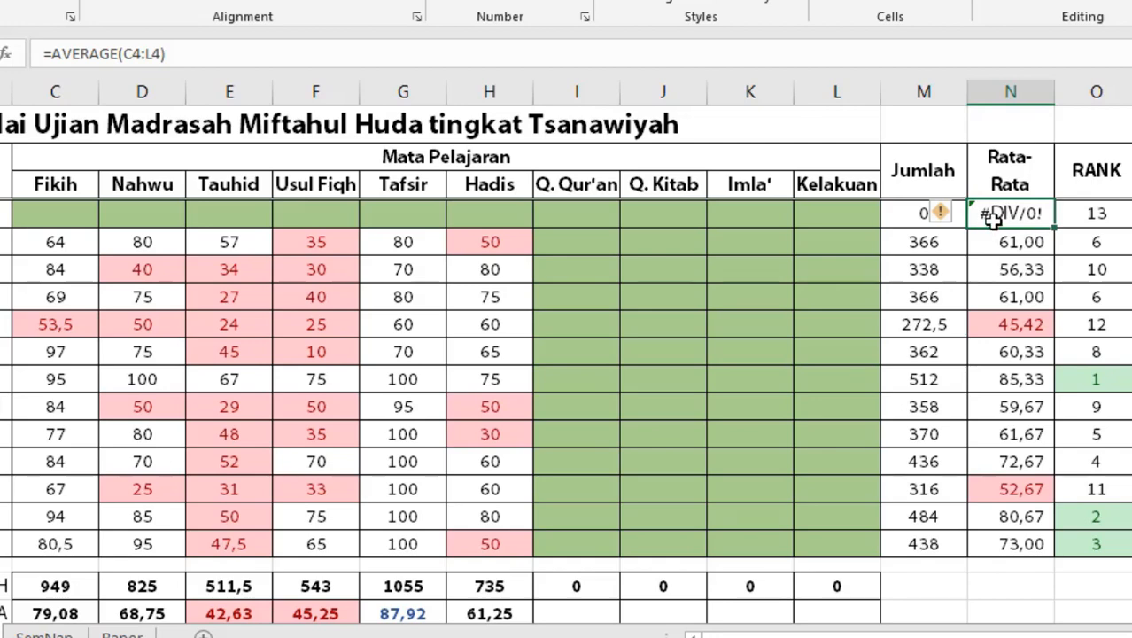
left_click_drag(58, 216, 821, 212)
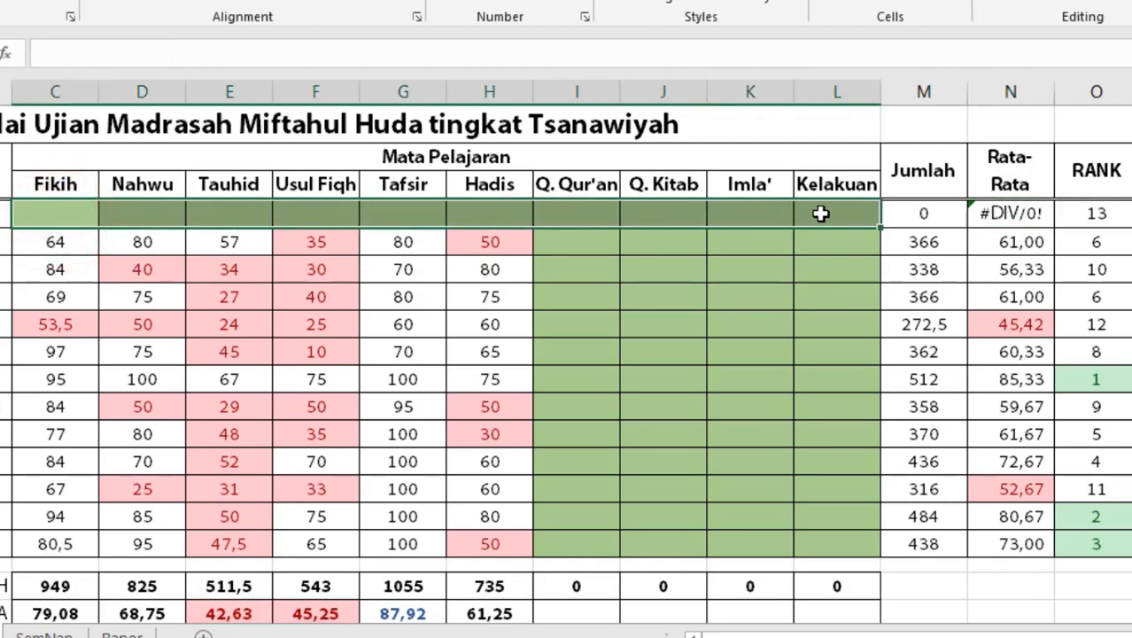
left_click(592, 213)
left_click_drag(97, 214, 584, 220)
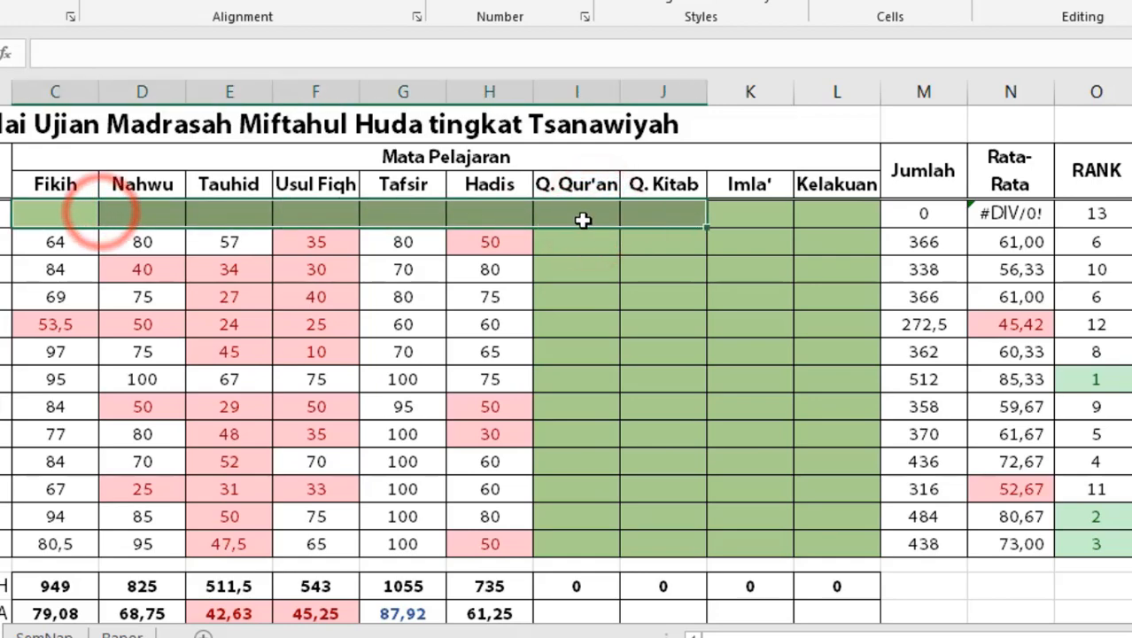
Enter a trial Q. Qur'an score of 0 in I4 and check the first student's average.
left_click(572, 220)
type("0")
key("Return")
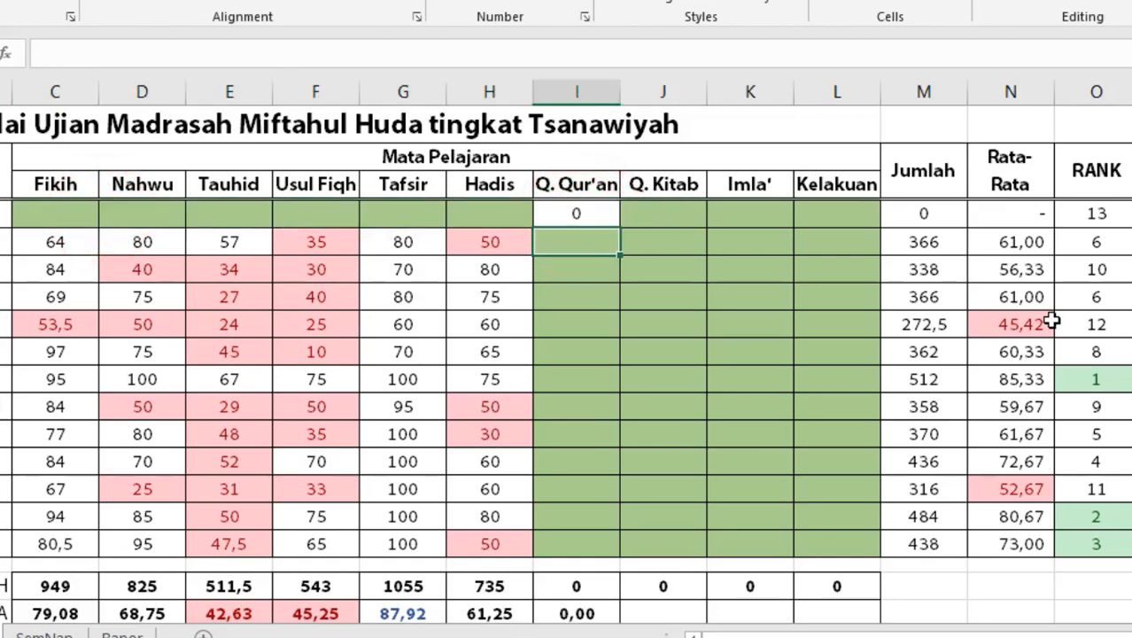
key("Right")
key("Right")
key("Right")
key("Right")
key("Right")
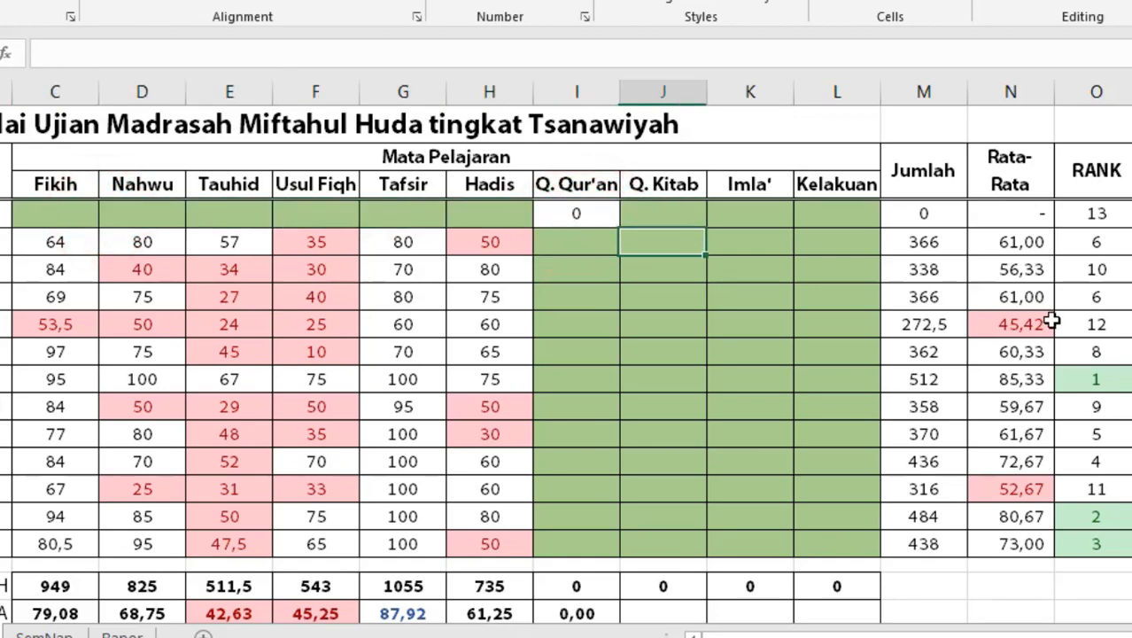
Clear the first student's trial Q. Qur'an score from I4.
key("Up")
key("Left")
key("Left")
key("Left")
key("Left")
key("Left")
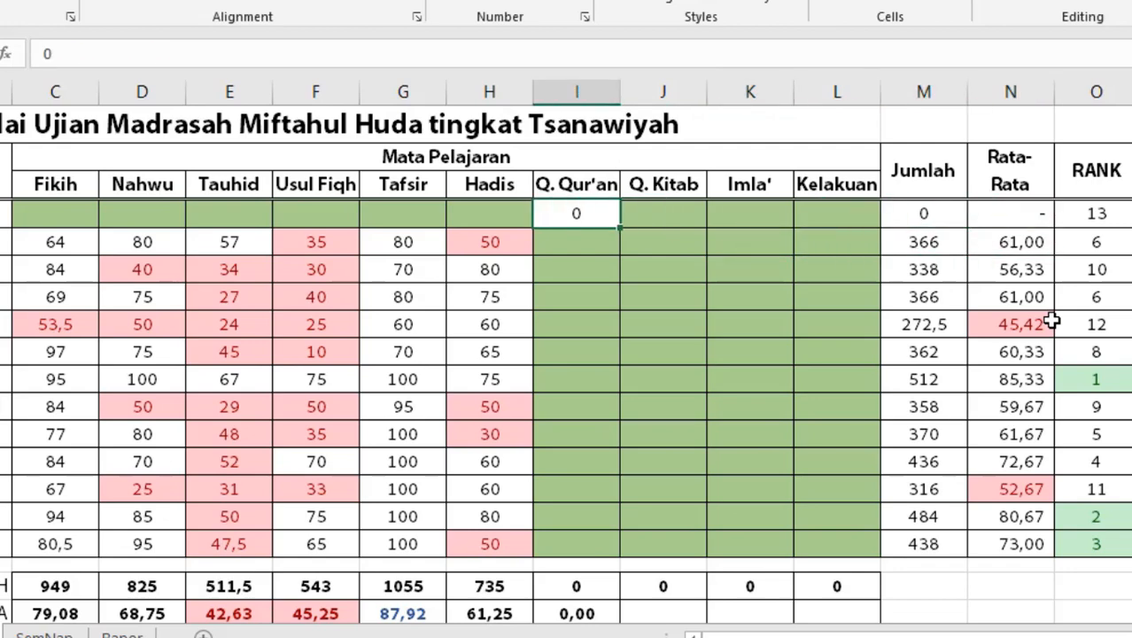
key("Delete")
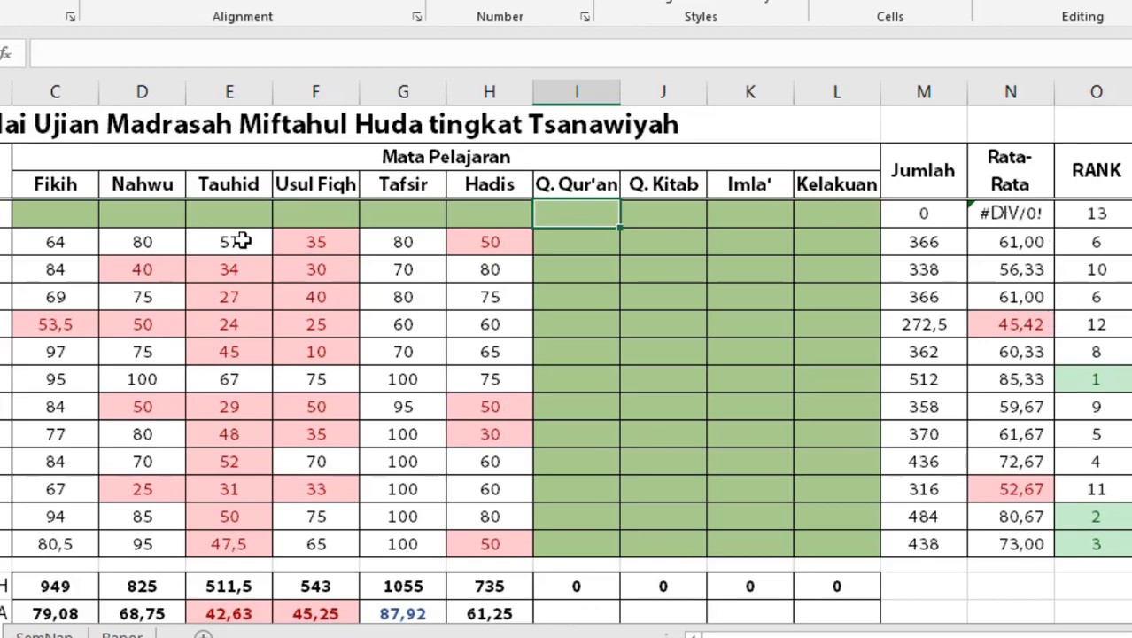
Wrap the first student's average formula in N4 with IFERROR, making it =IFERROR(AVERAGE(C4:L4);0).
left_click_drag(81, 217, 801, 217)
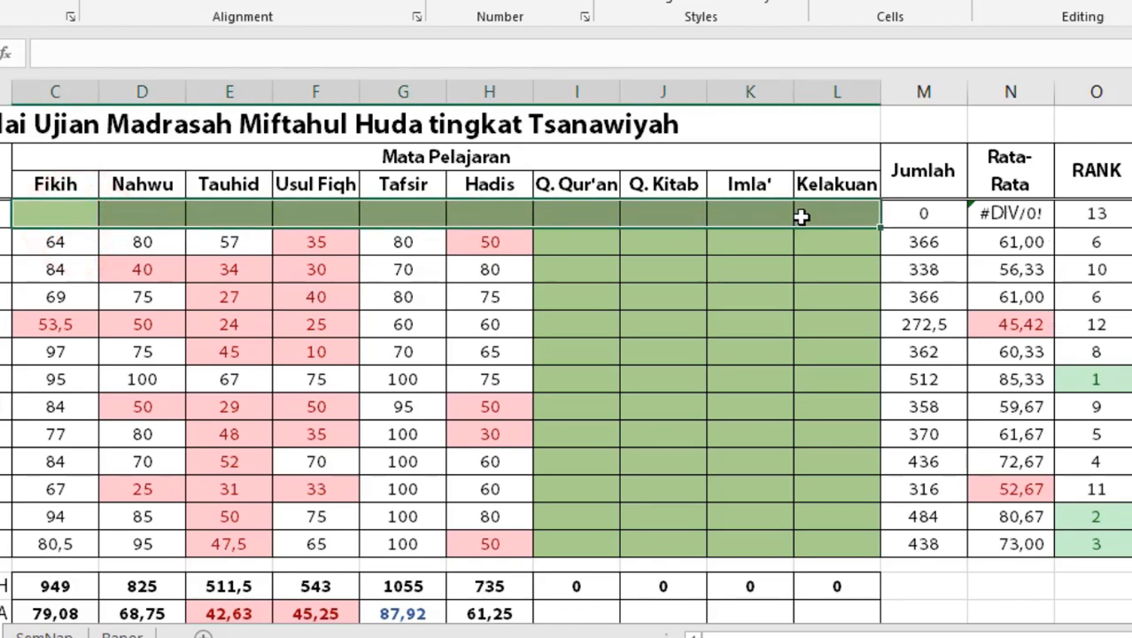
left_click(1035, 214)
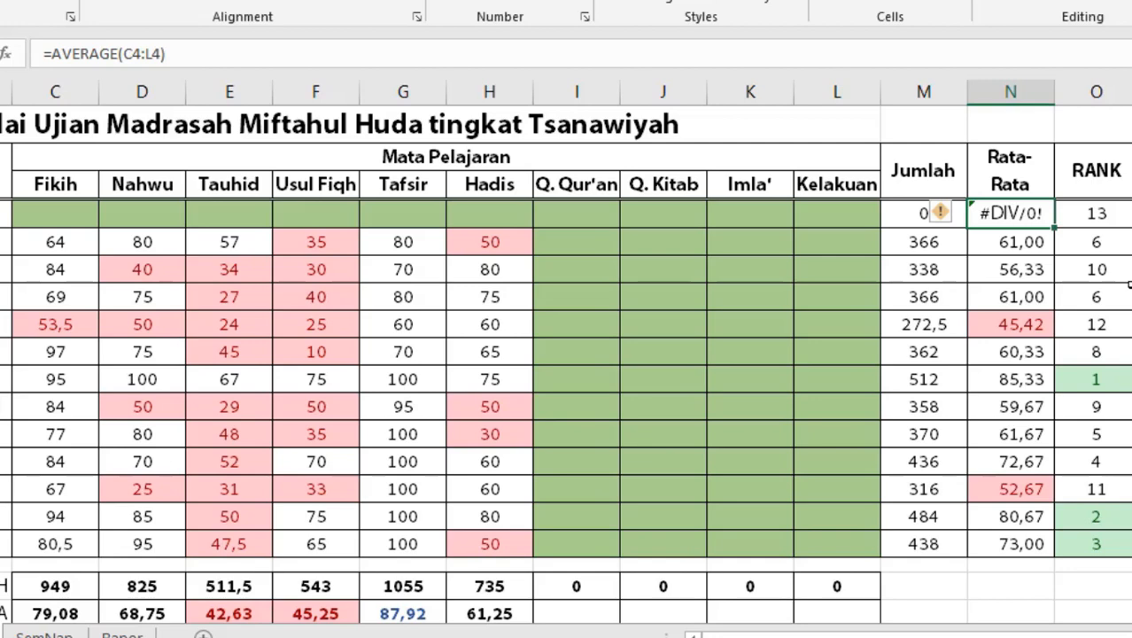
left_click(46, 53)
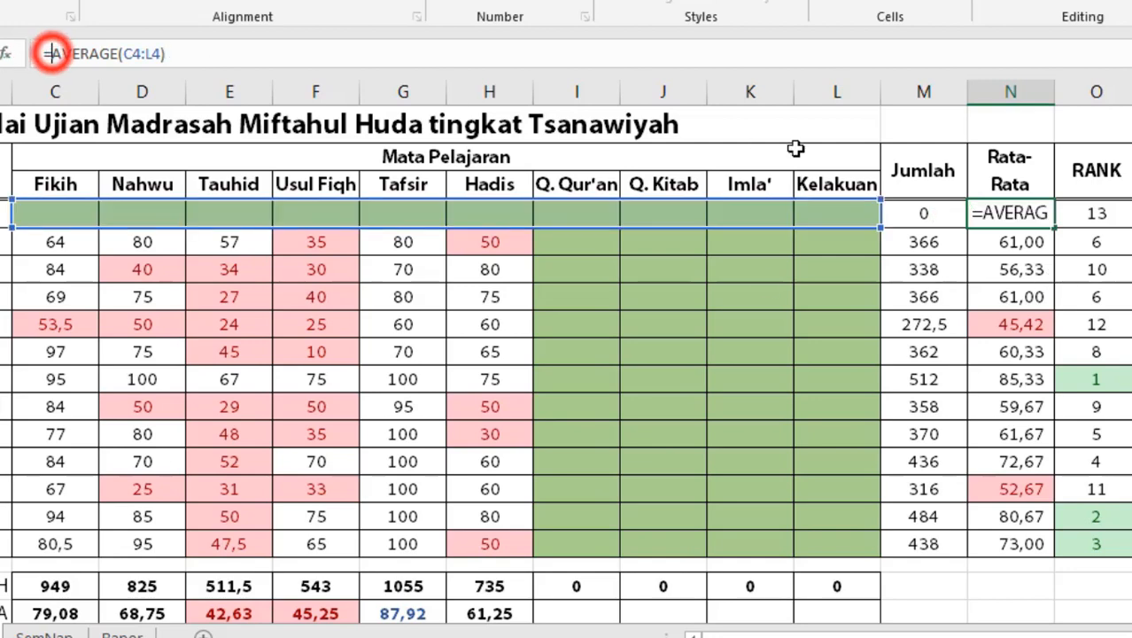
type("if")
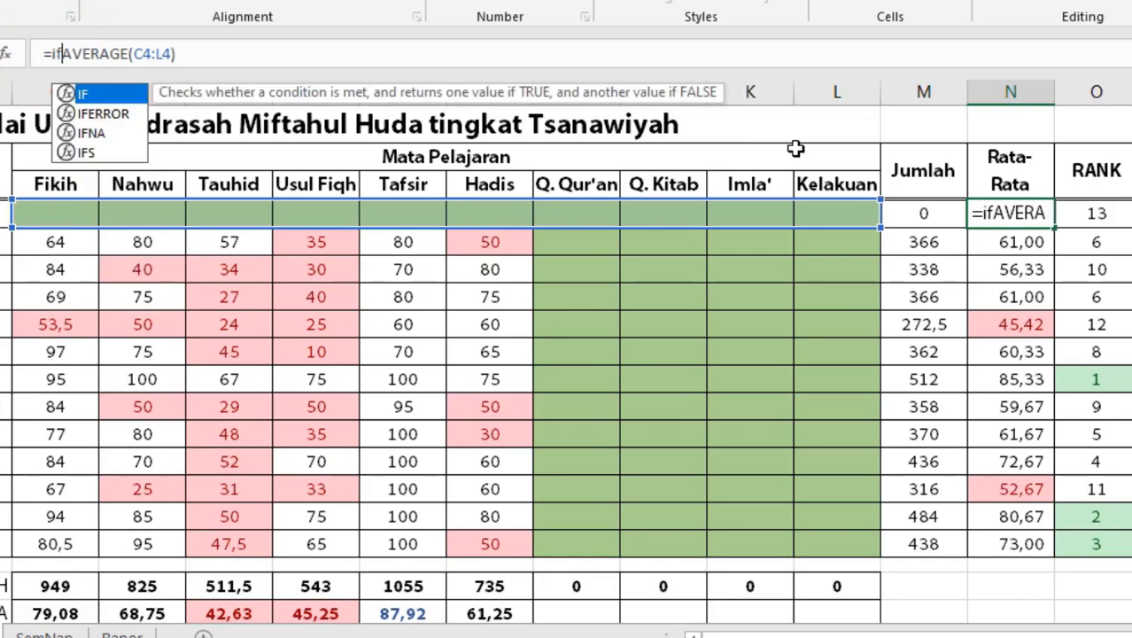
double_click(110, 113)
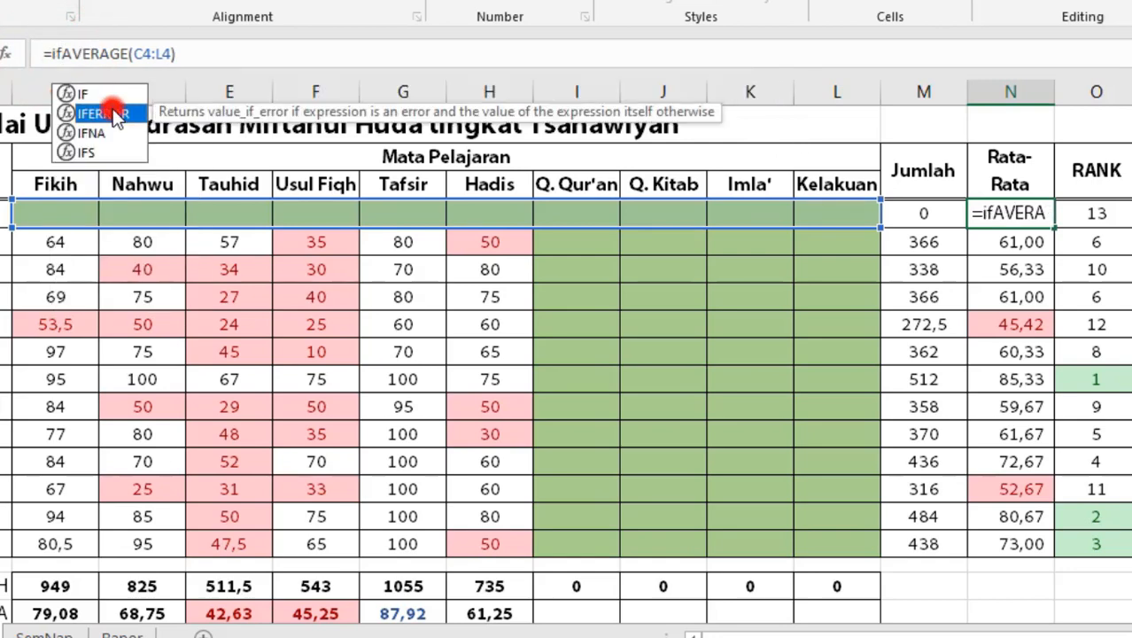
left_click(255, 54)
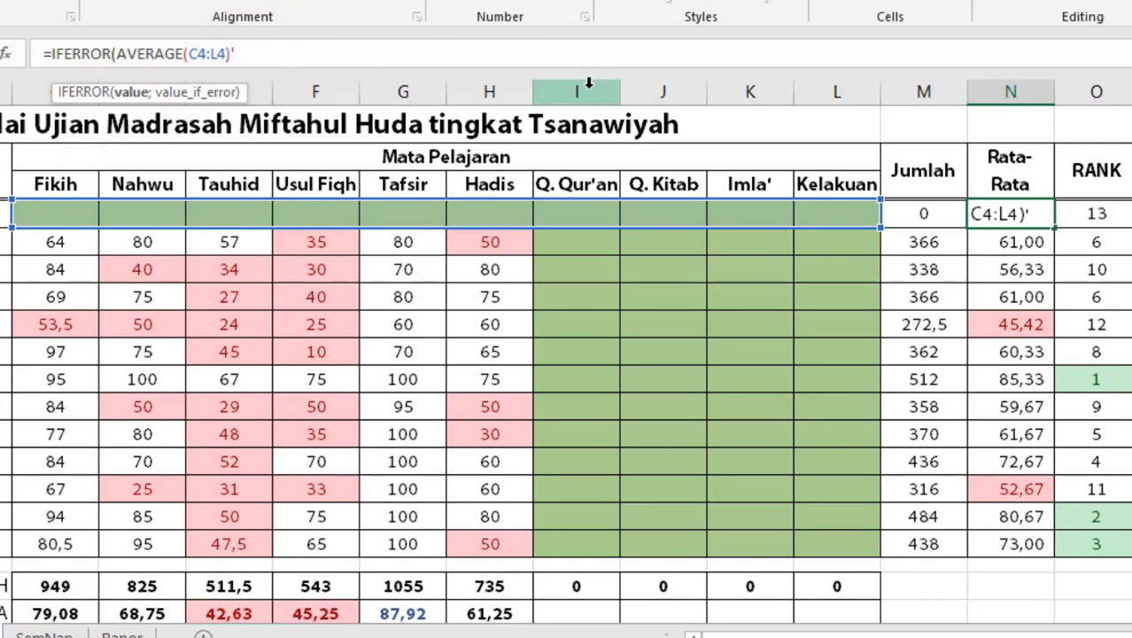
type(";")
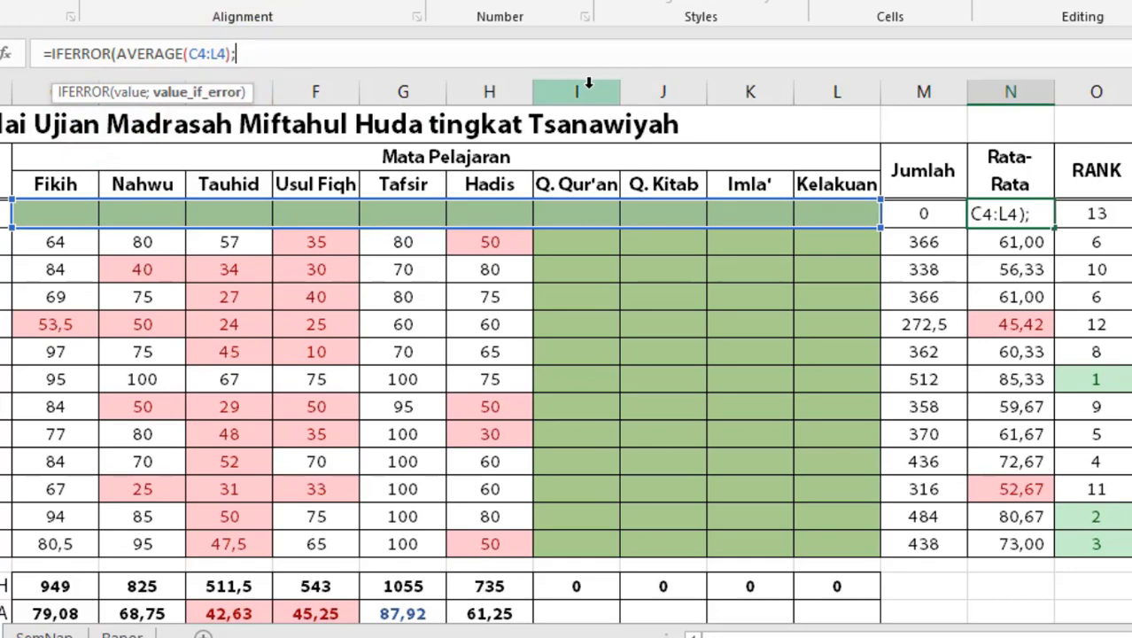
type("0)")
key("Return")
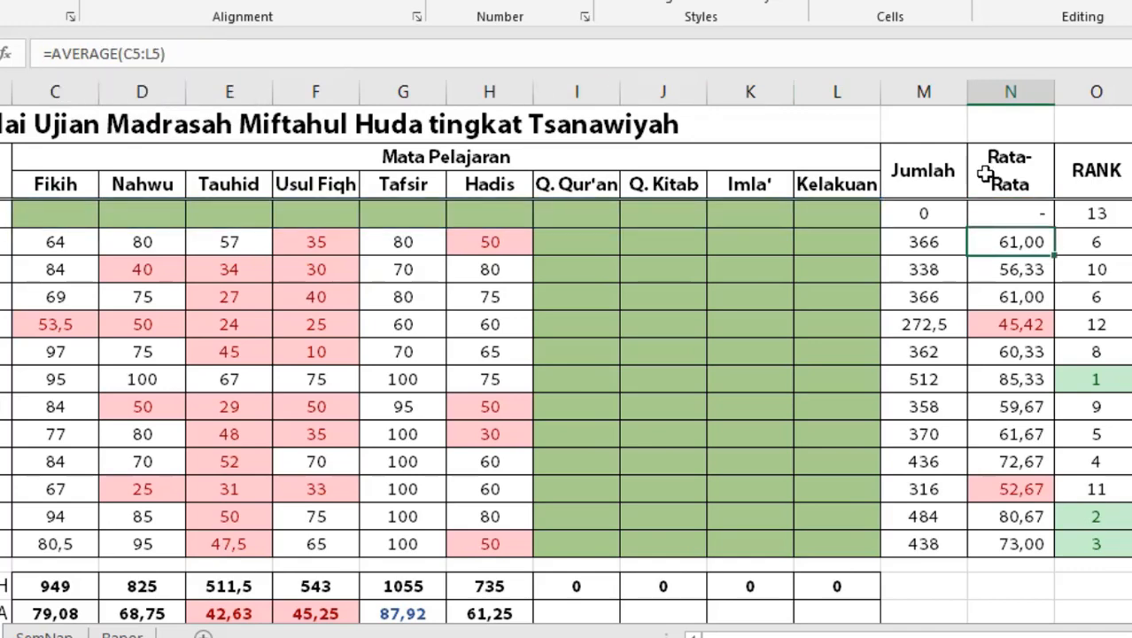
Inspect the IFERROR formula in N4 against the first student's blank scores in C4:L4.
left_click(1001, 212)
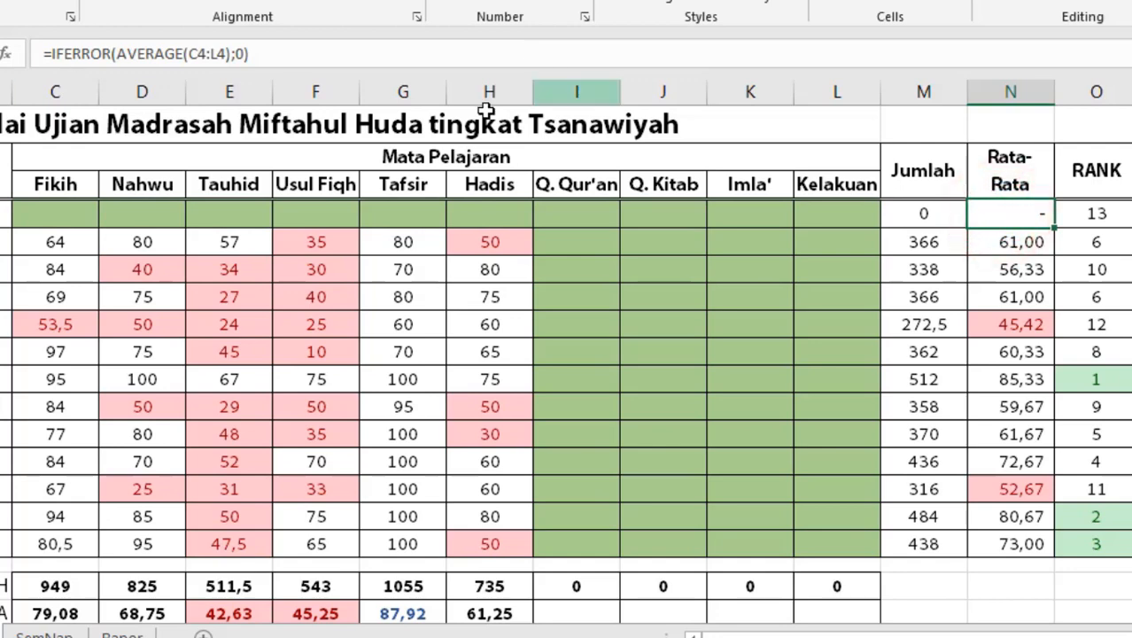
left_click_drag(76, 215, 771, 220)
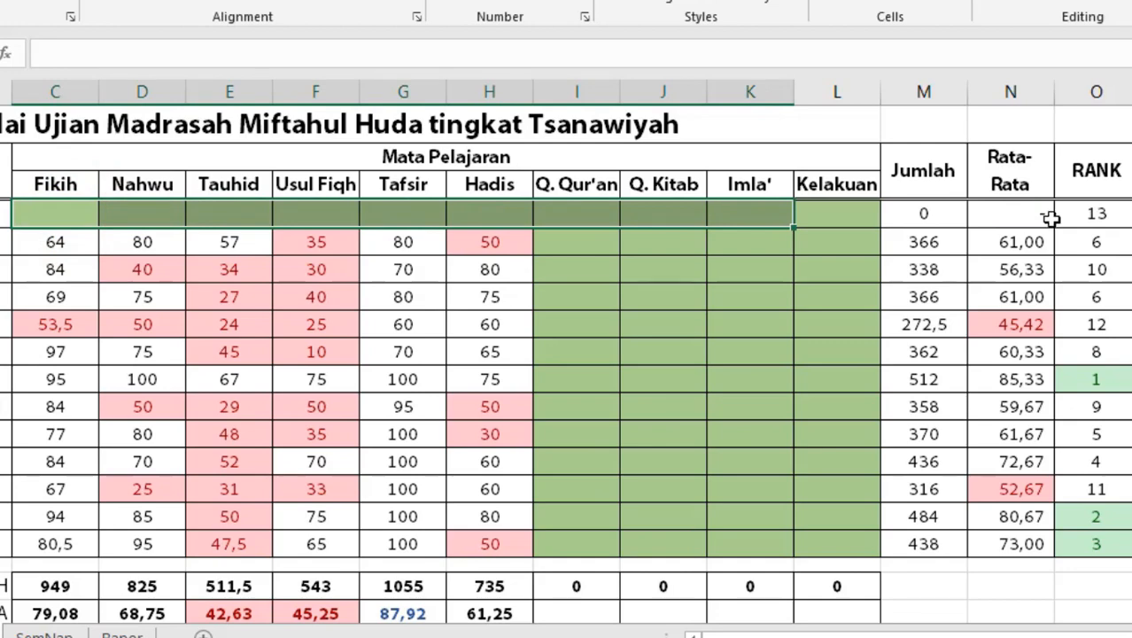
left_click_drag(816, 215, 97, 211)
left_click(997, 216)
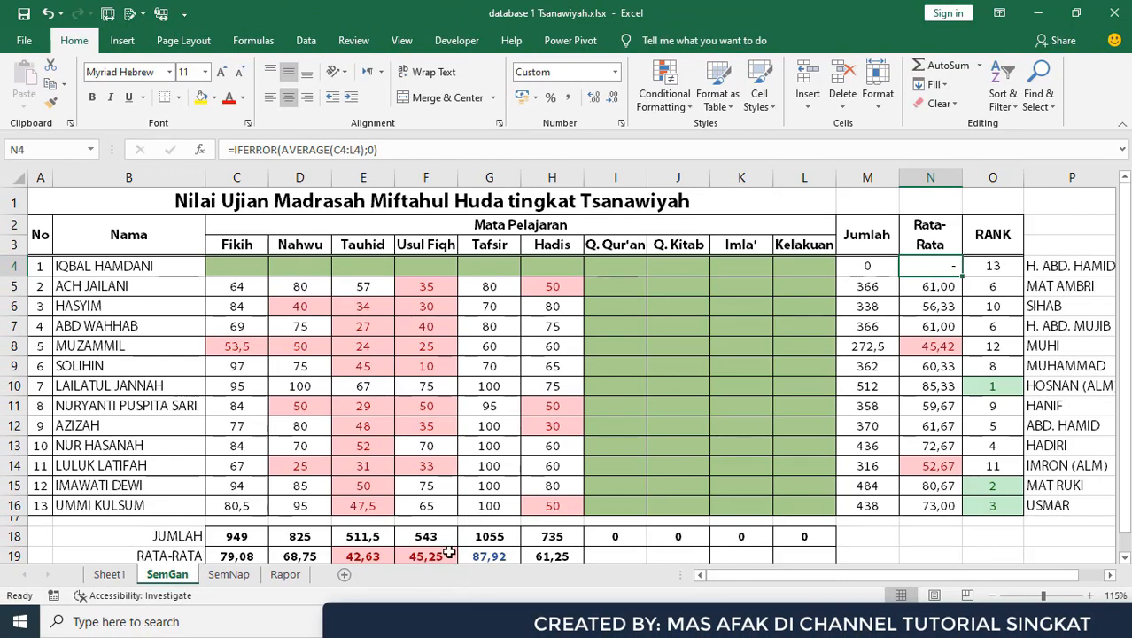
left_click(237, 289)
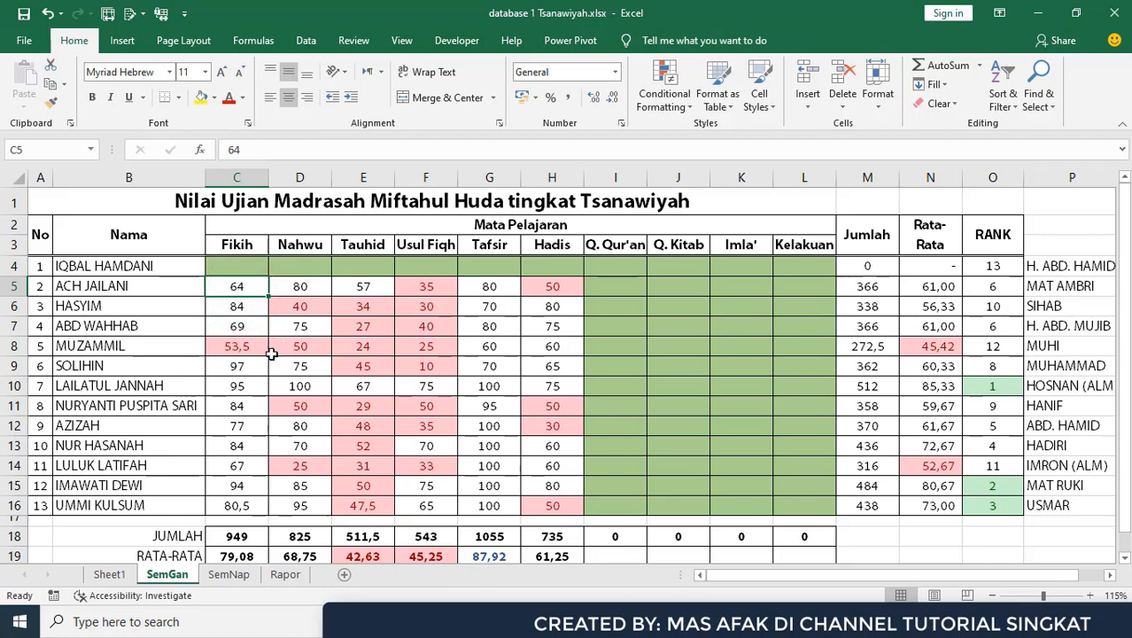
left_click(247, 349)
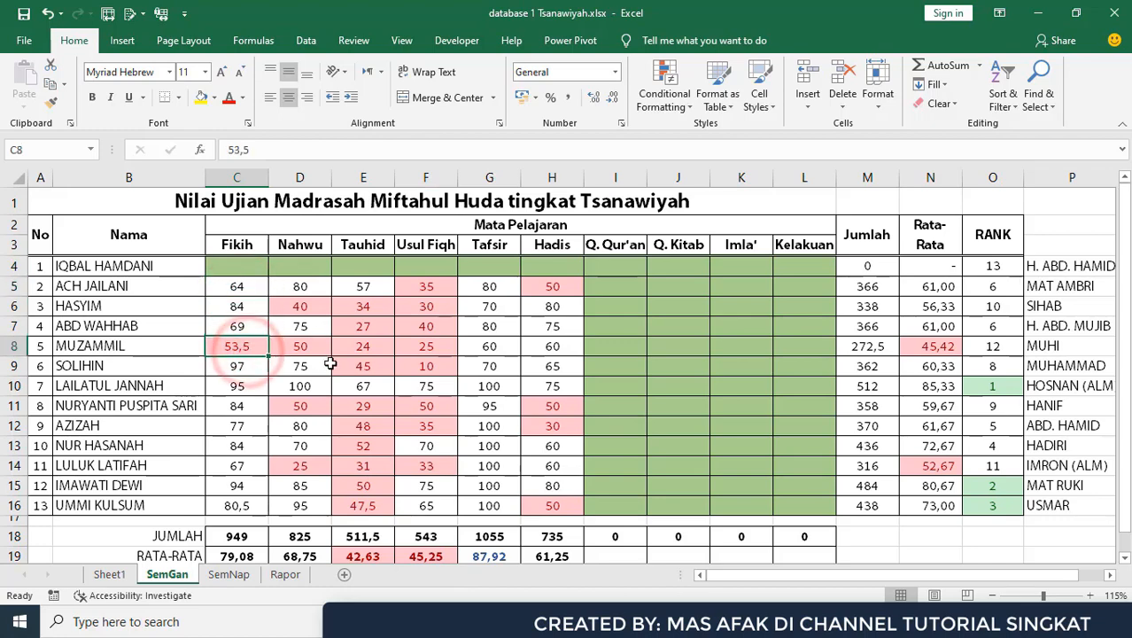
scroll(329, 363, "down", 1)
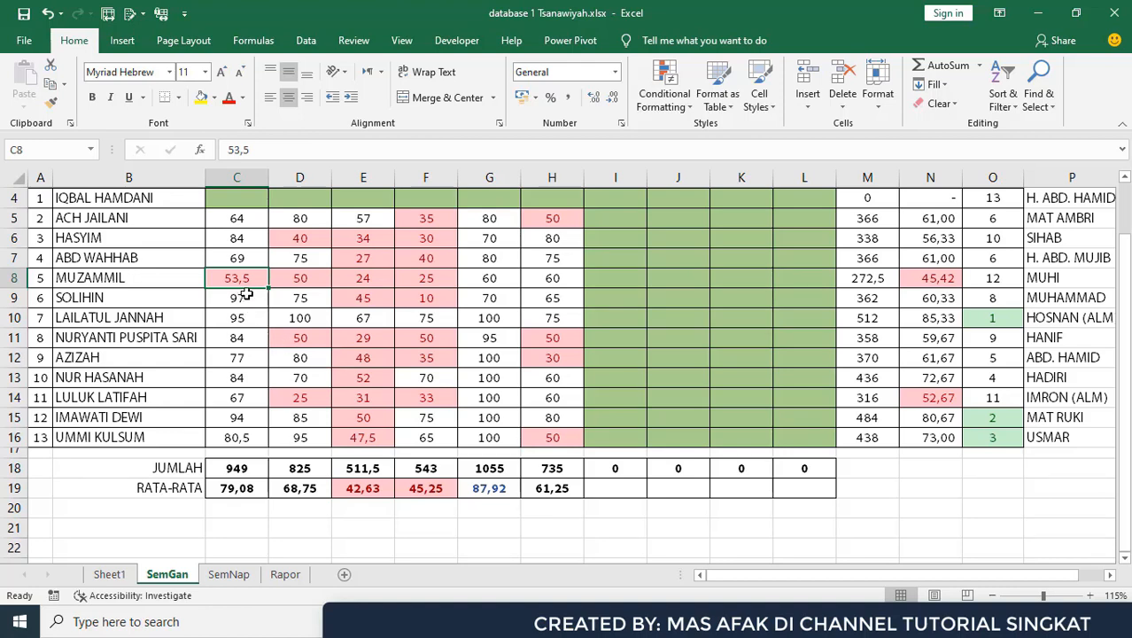
scroll(642, 417, "up", 1)
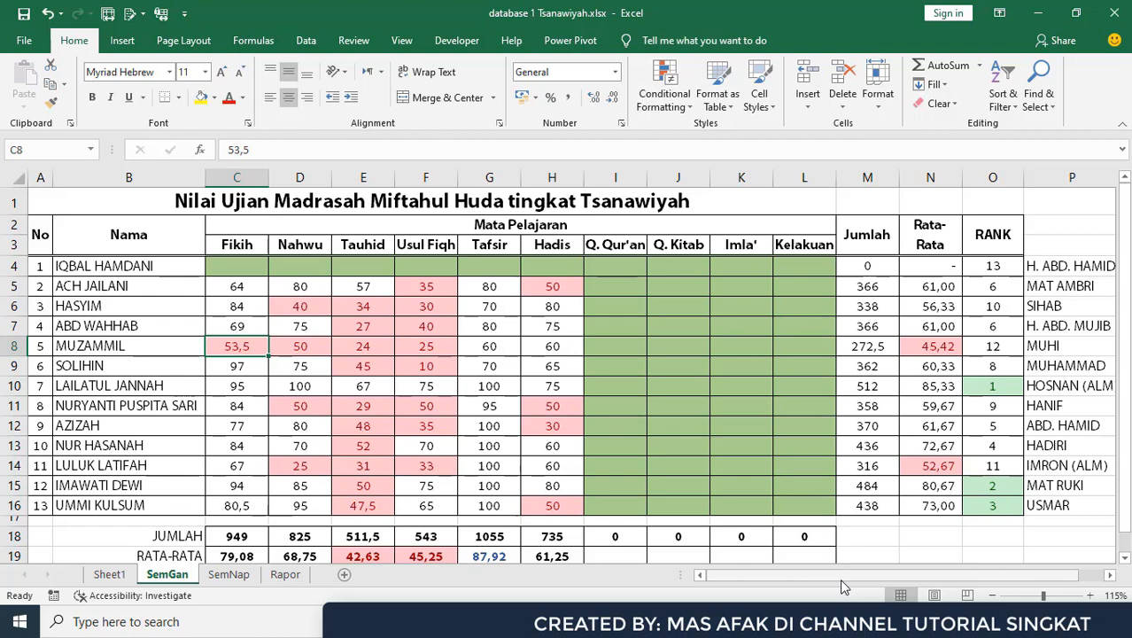
Compare the layouts of the SemGan and SemNap score sheets.
left_click(227, 574)
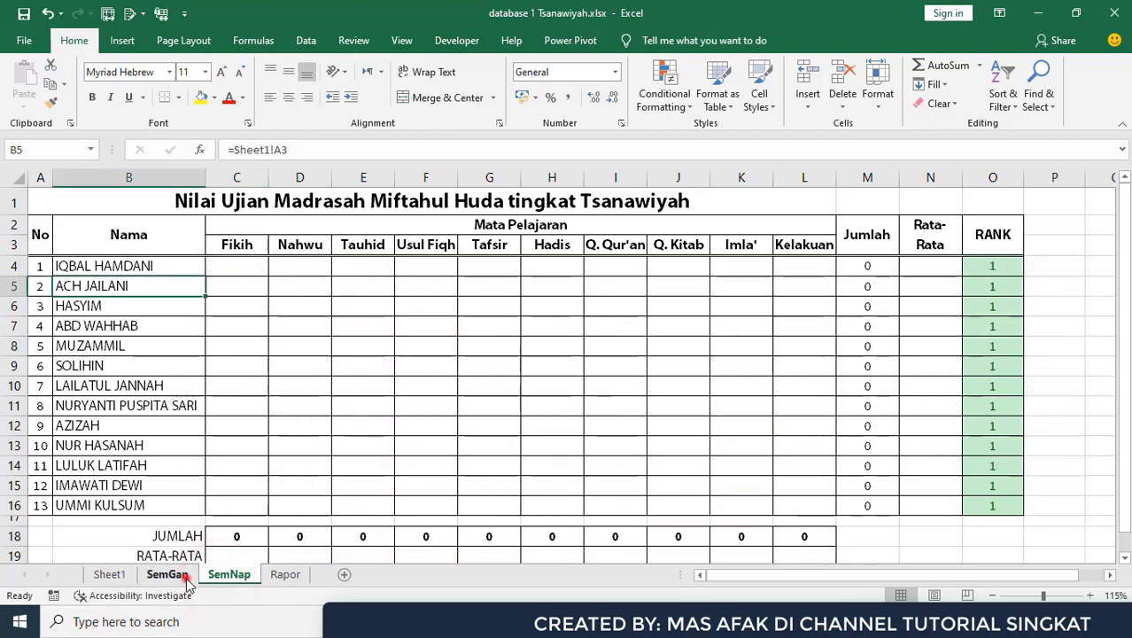
left_click(167, 574)
left_click(223, 575)
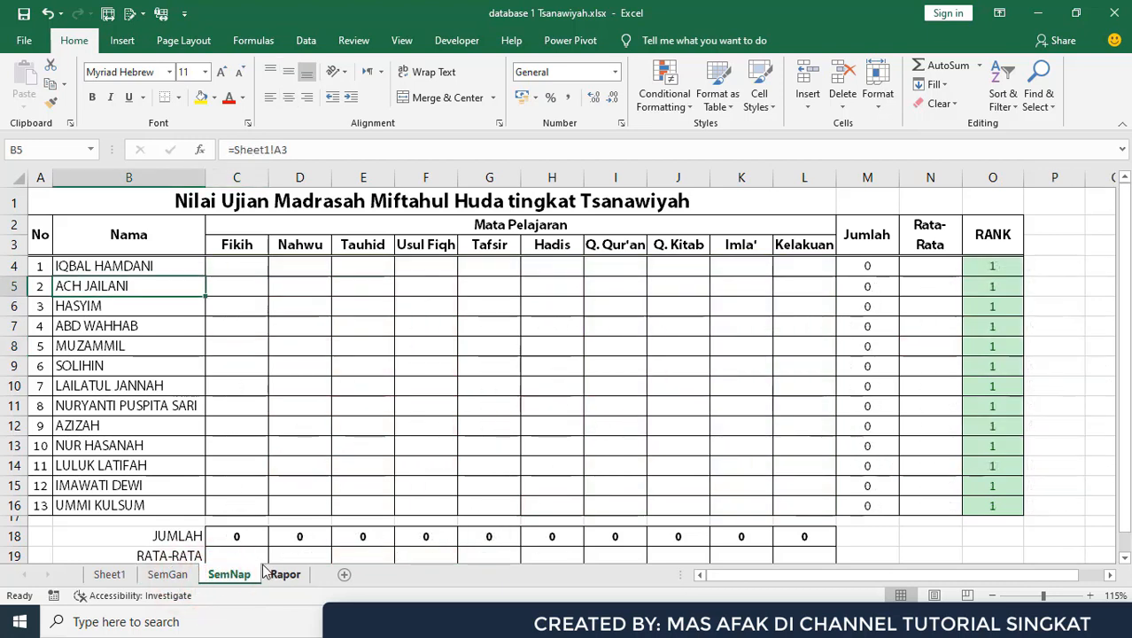
left_click(167, 574)
left_click(221, 575)
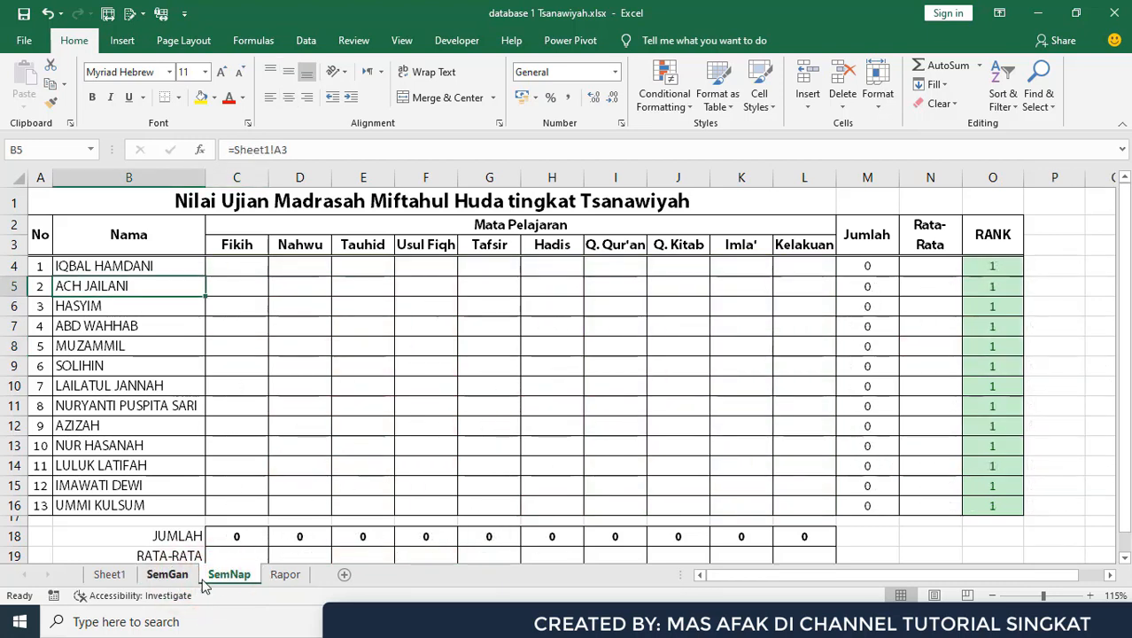
left_click(167, 574)
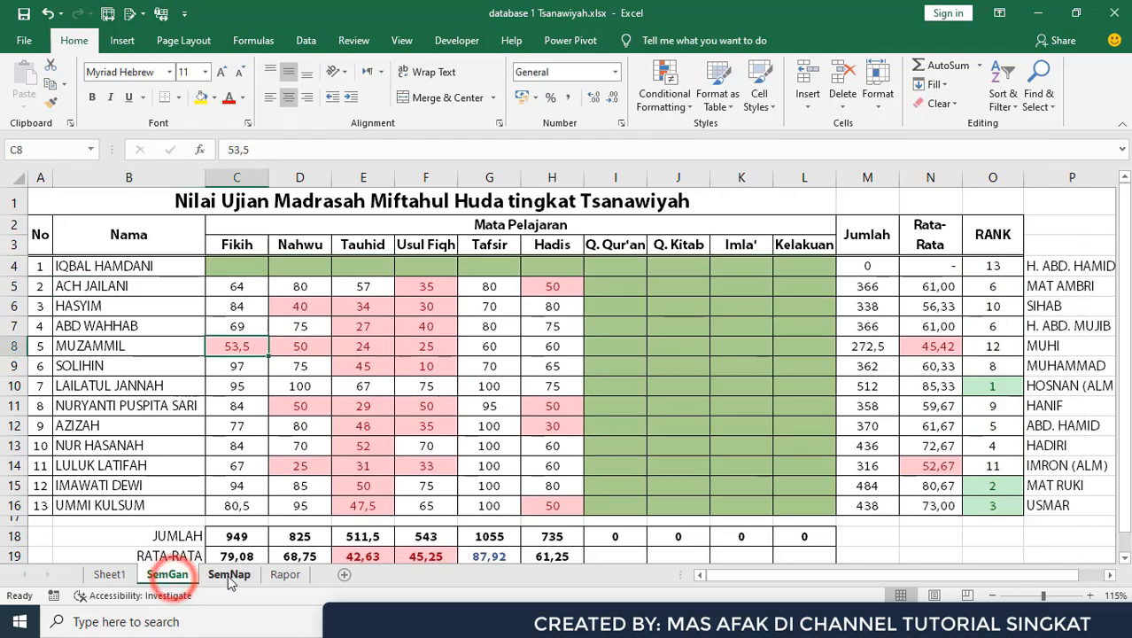
left_click(227, 574)
left_click(168, 576)
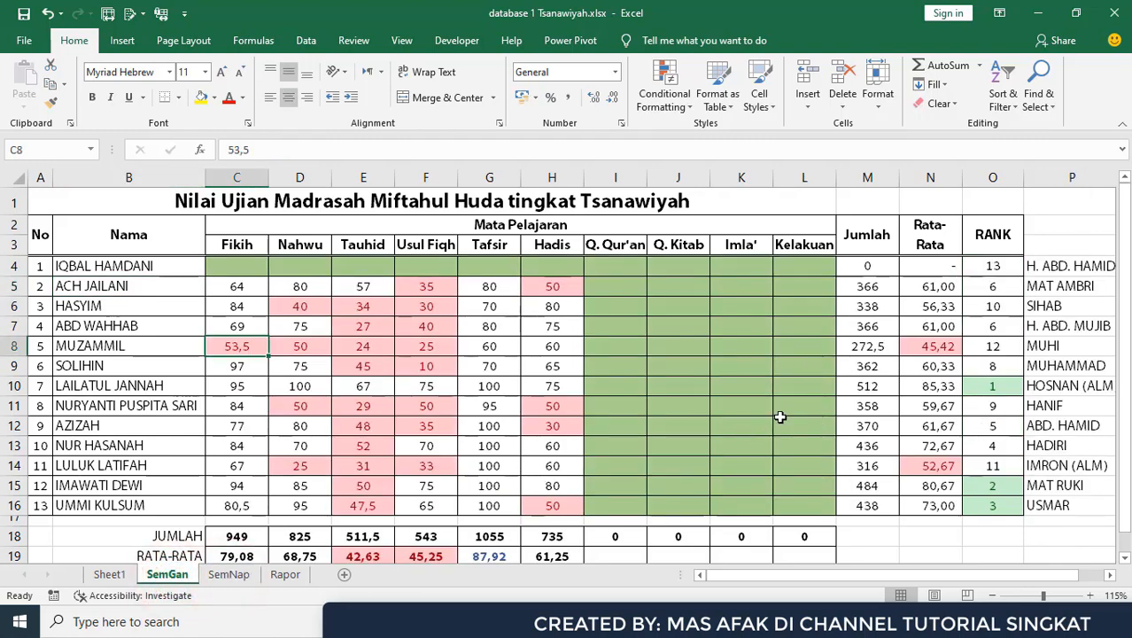
left_click(225, 575)
left_click(194, 575)
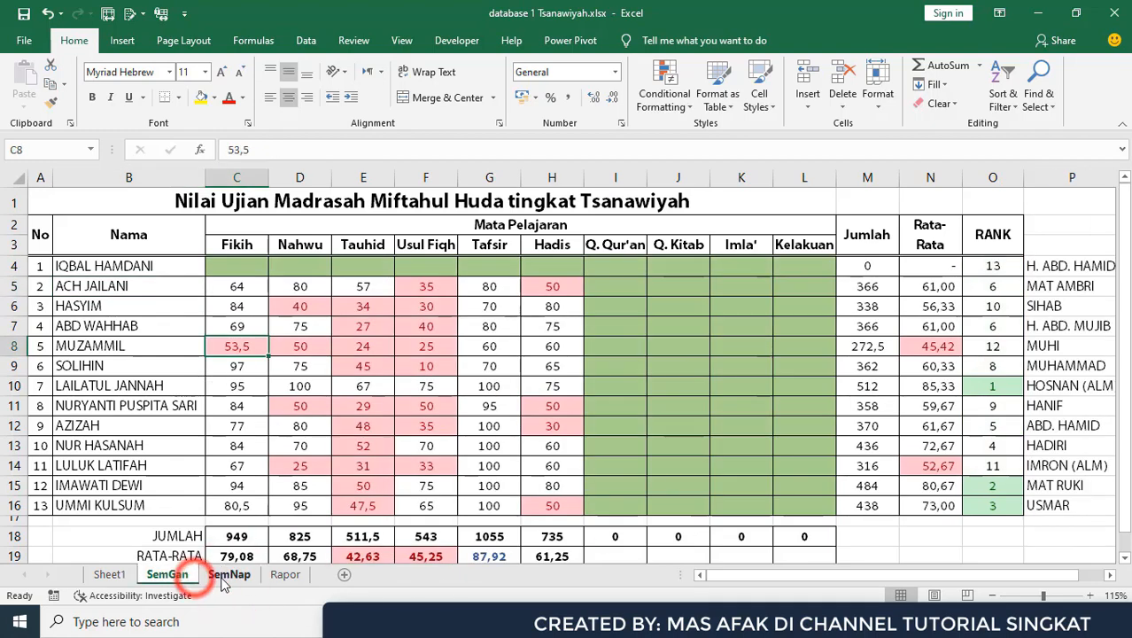
Link C4 on the SemNap sheet with =SemGan!C4 and fill the reference across the score range C4:L16.
left_click(226, 575)
left_click(241, 269)
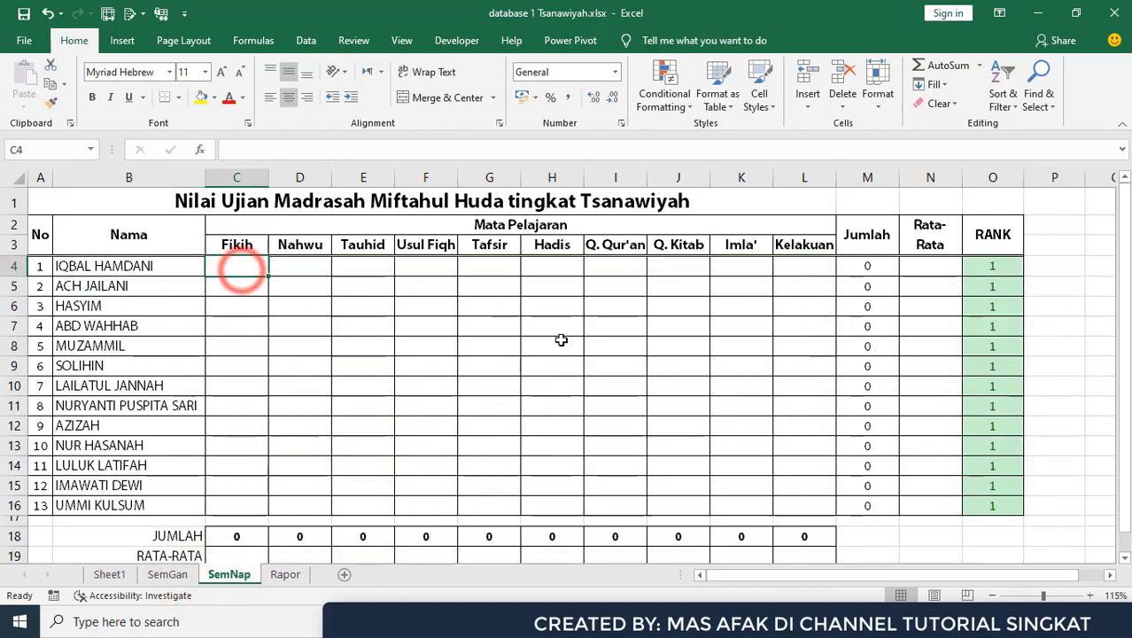
type("=")
left_click(167, 574)
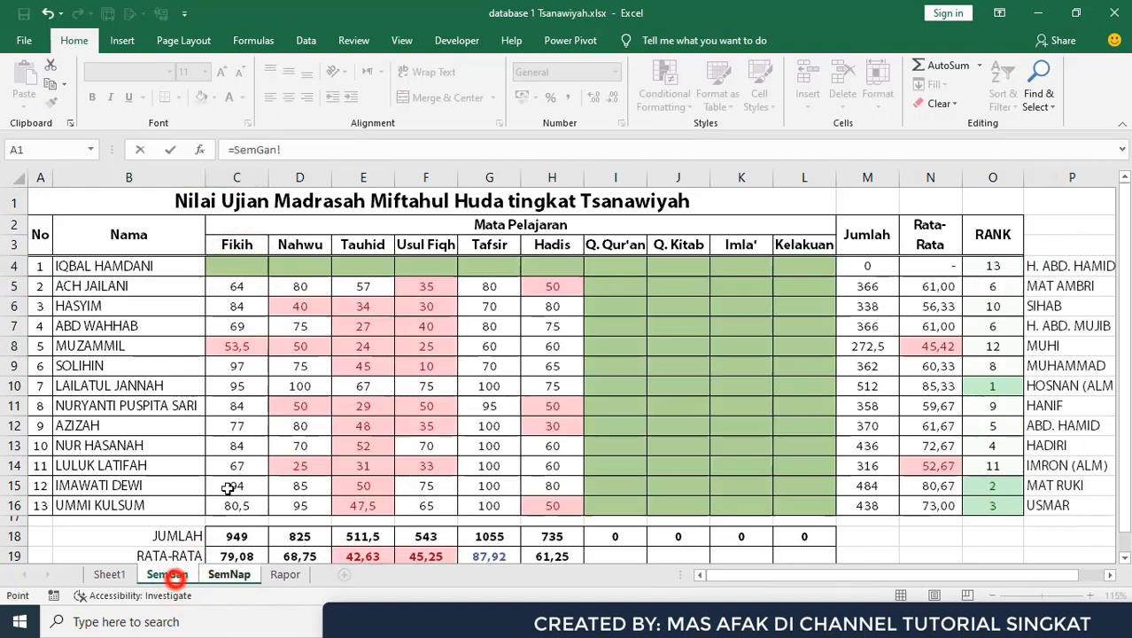
left_click(241, 267)
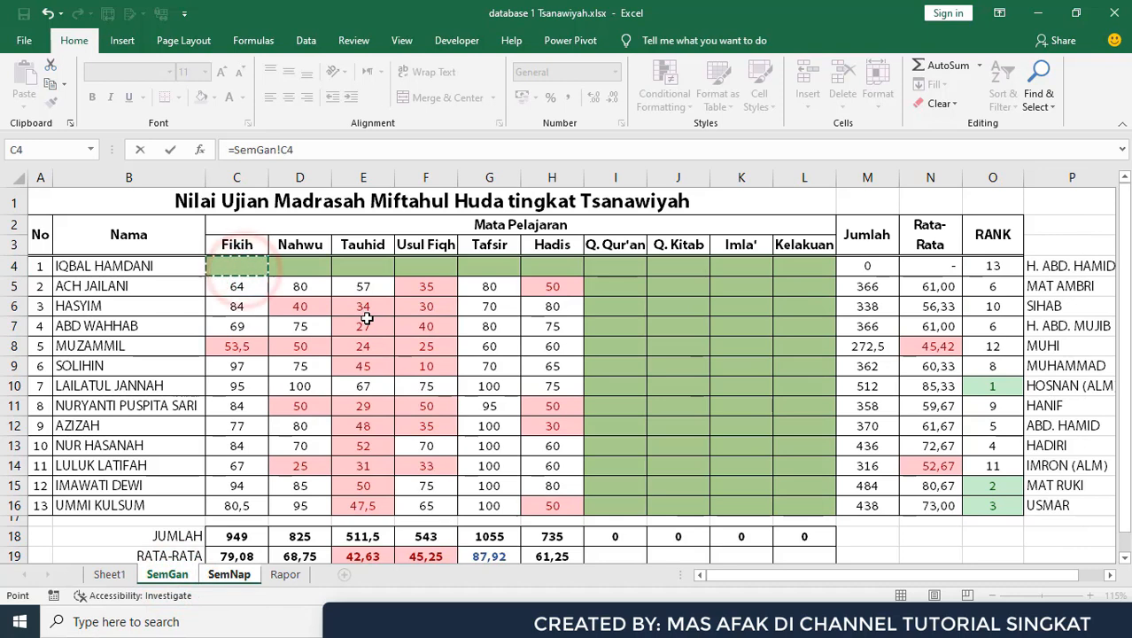
key("Return")
left_click(253, 265)
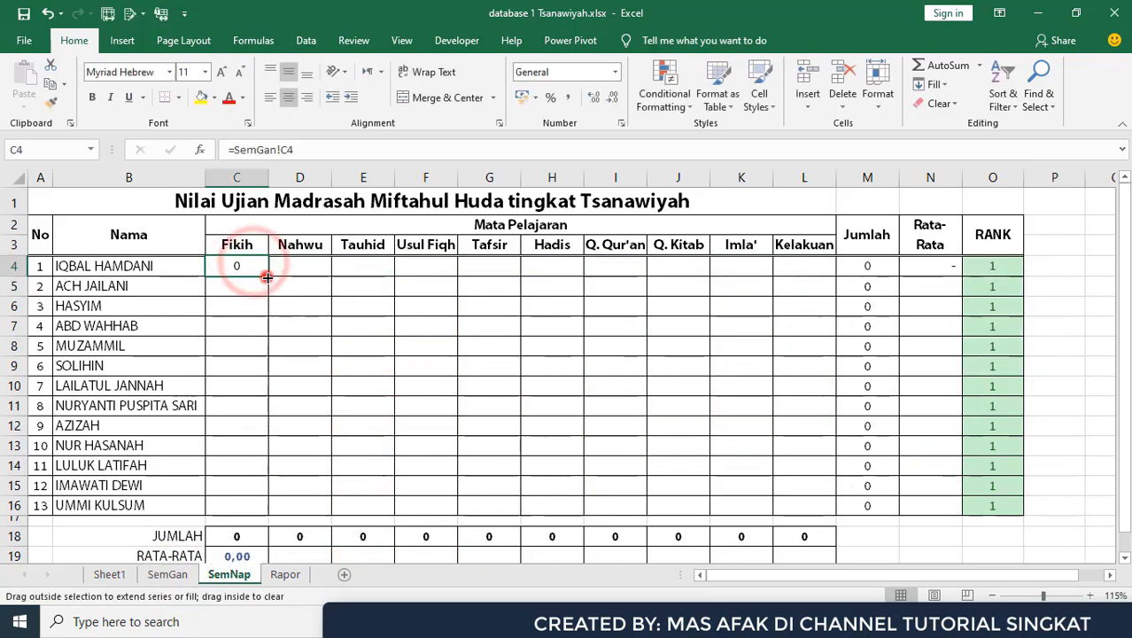
left_click_drag(268, 276, 810, 510)
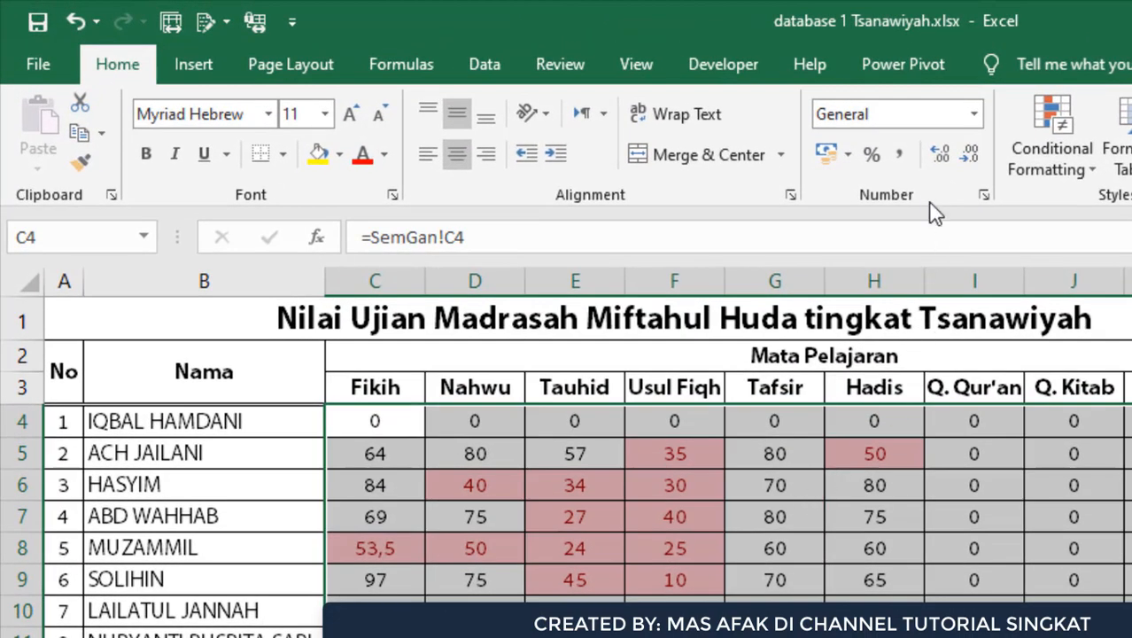
Format the linked scores in C4:L16 as numbers with no decimal places.
left_click(938, 158)
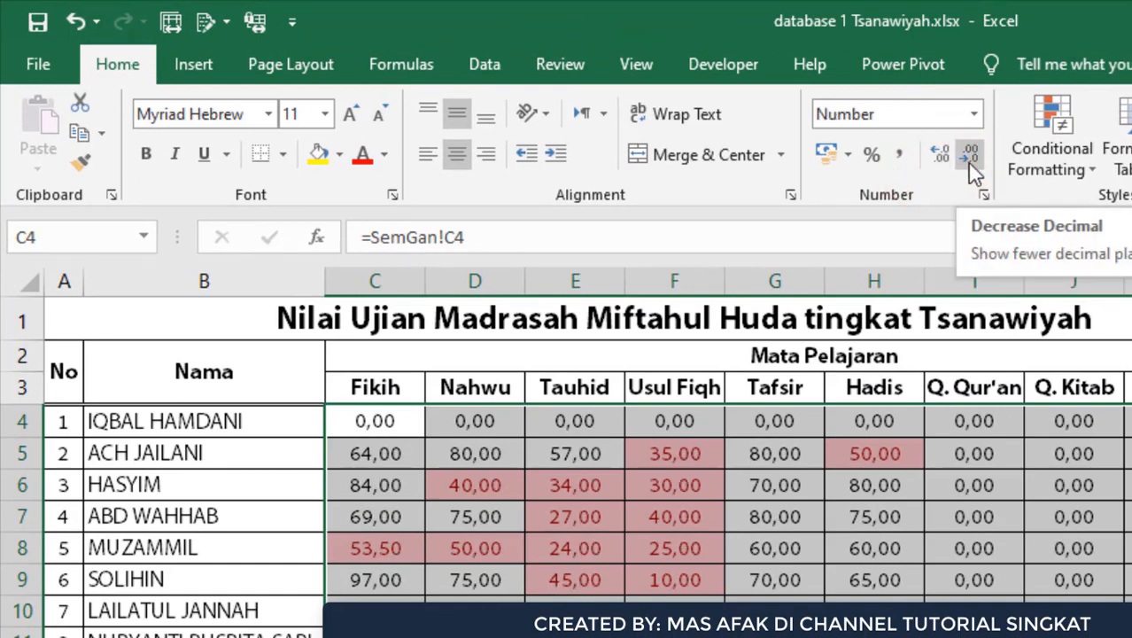
left_click(971, 164)
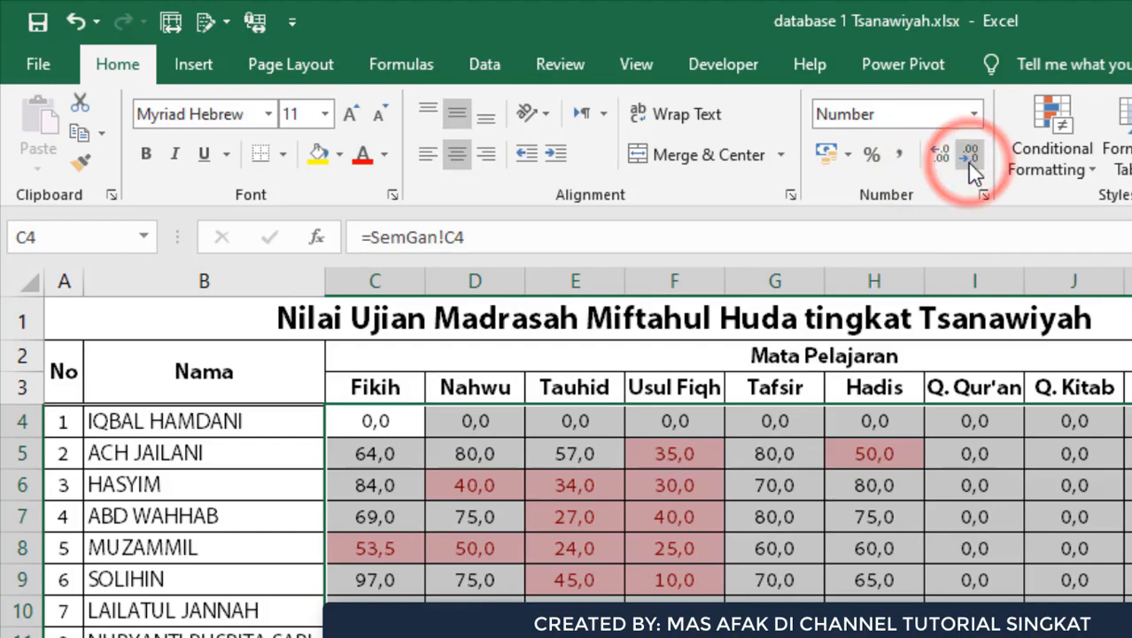
left_click(971, 164)
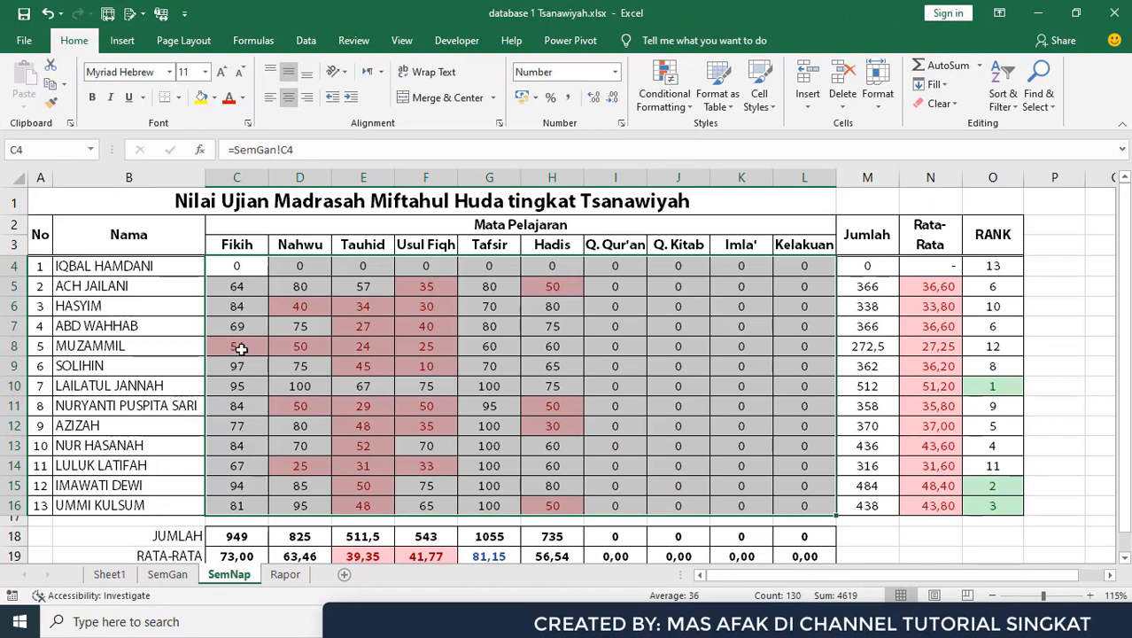
Compare the fifth student's Fikih score in C8 between the SemGan and SemNap sheets.
left_click(167, 574)
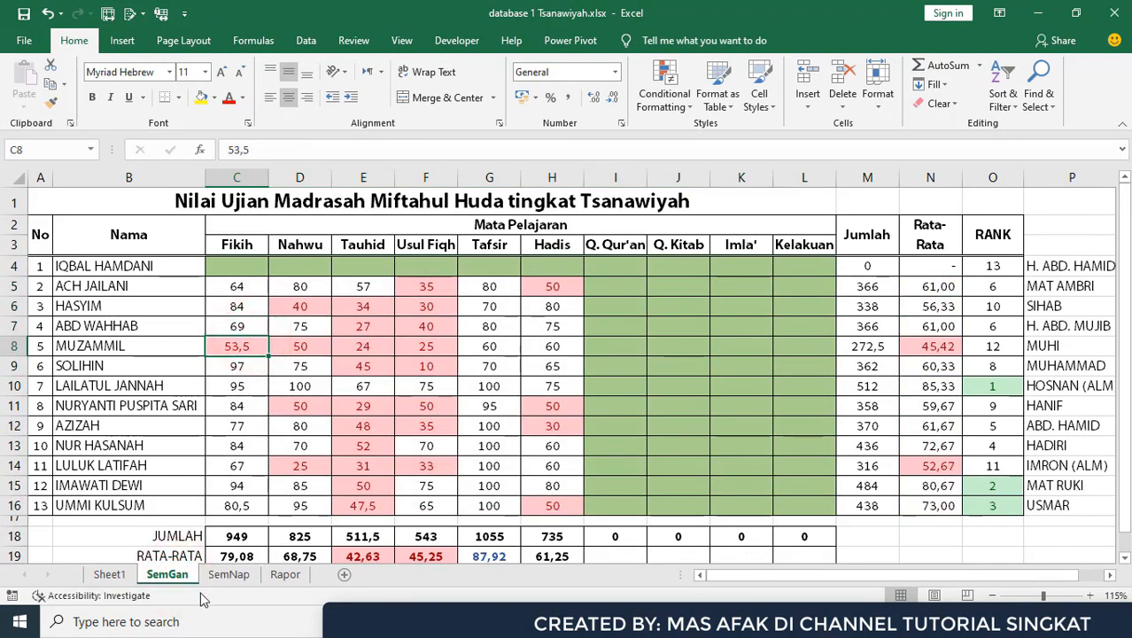
left_click(224, 576)
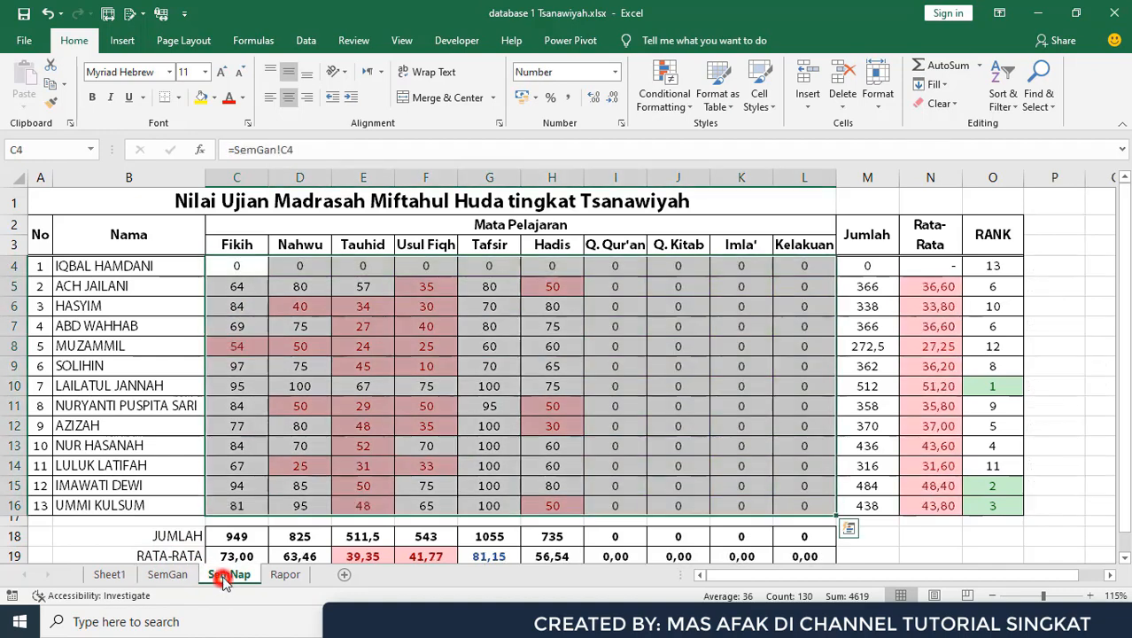
left_click(255, 351)
Set the fourth student's Fikih score in C7 on the SemGan sheet to 69,2 and check it on SemNap.
left_click(167, 574)
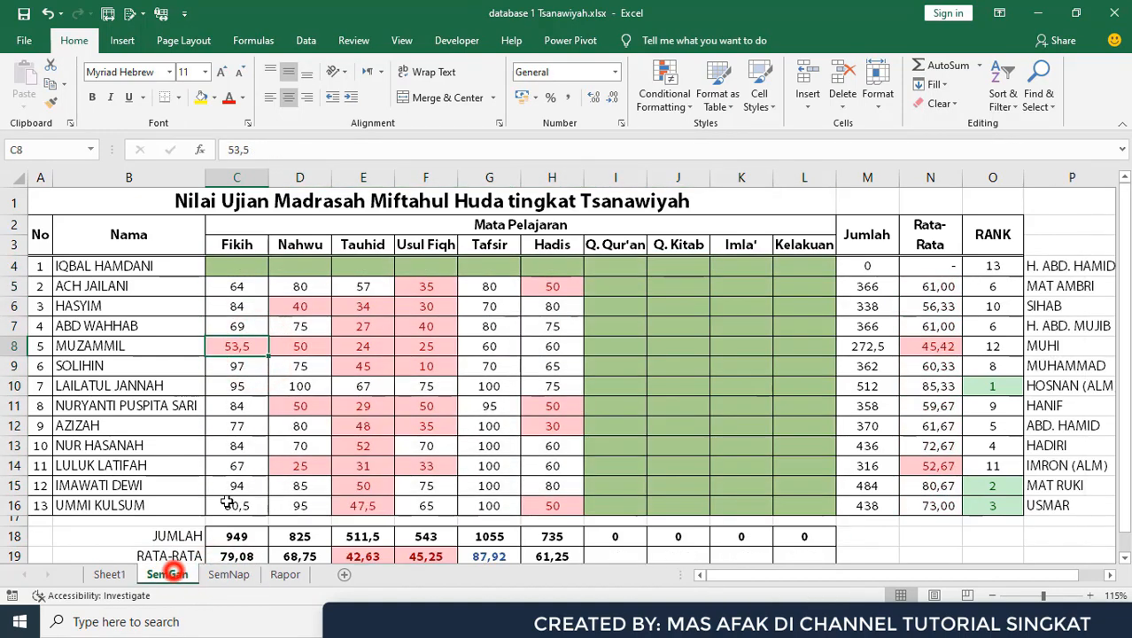
left_click(256, 329)
left_click(266, 149)
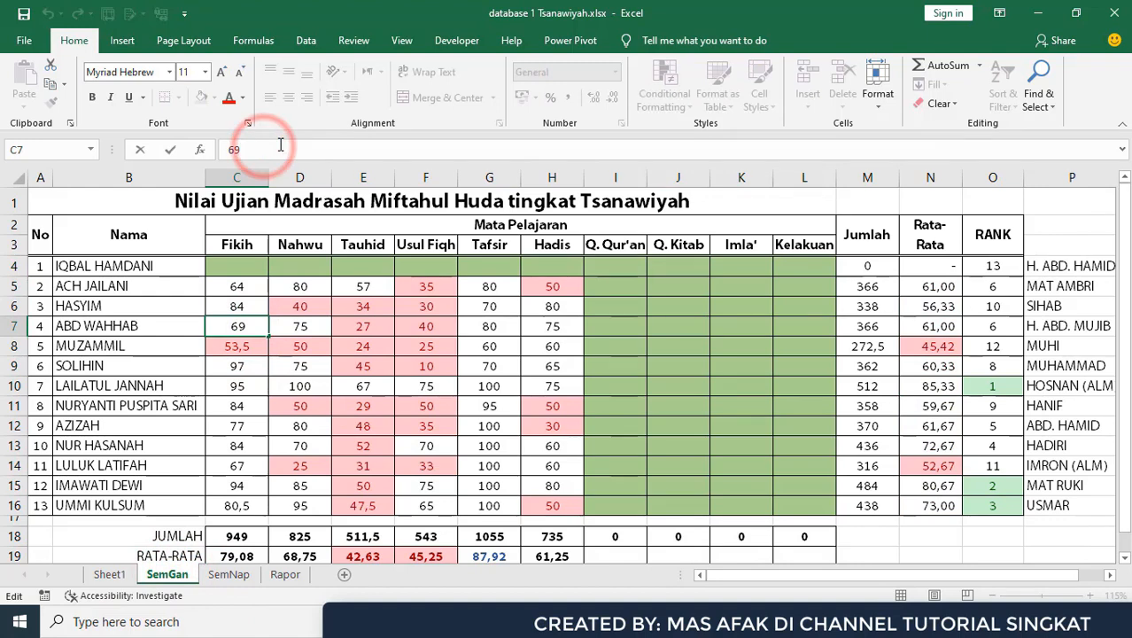
type(",2")
key("Return")
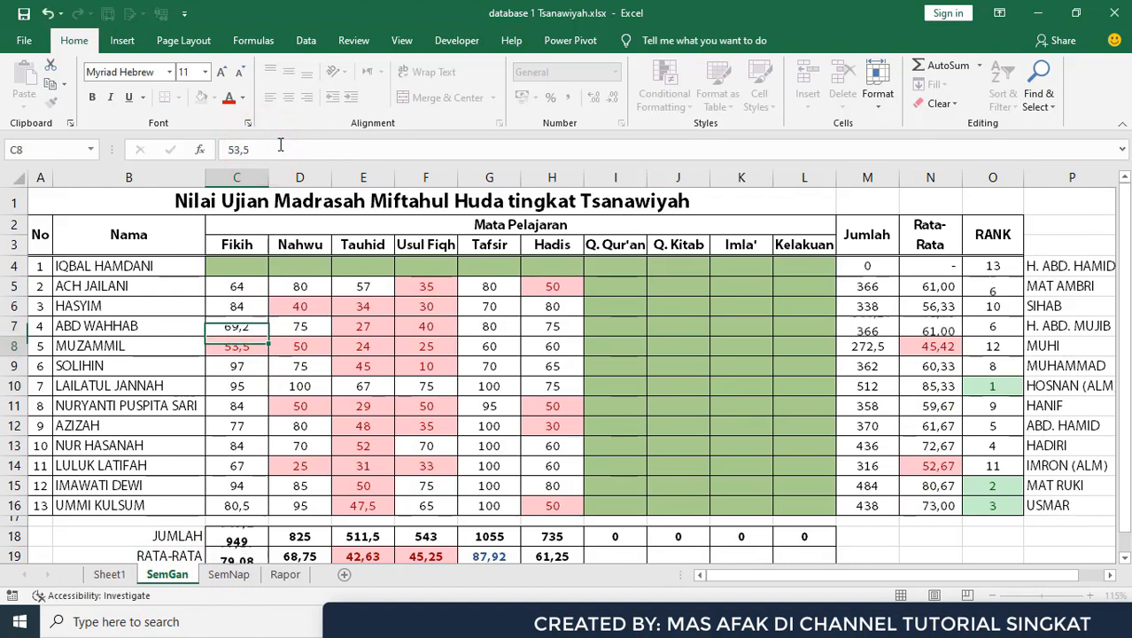
left_click(231, 574)
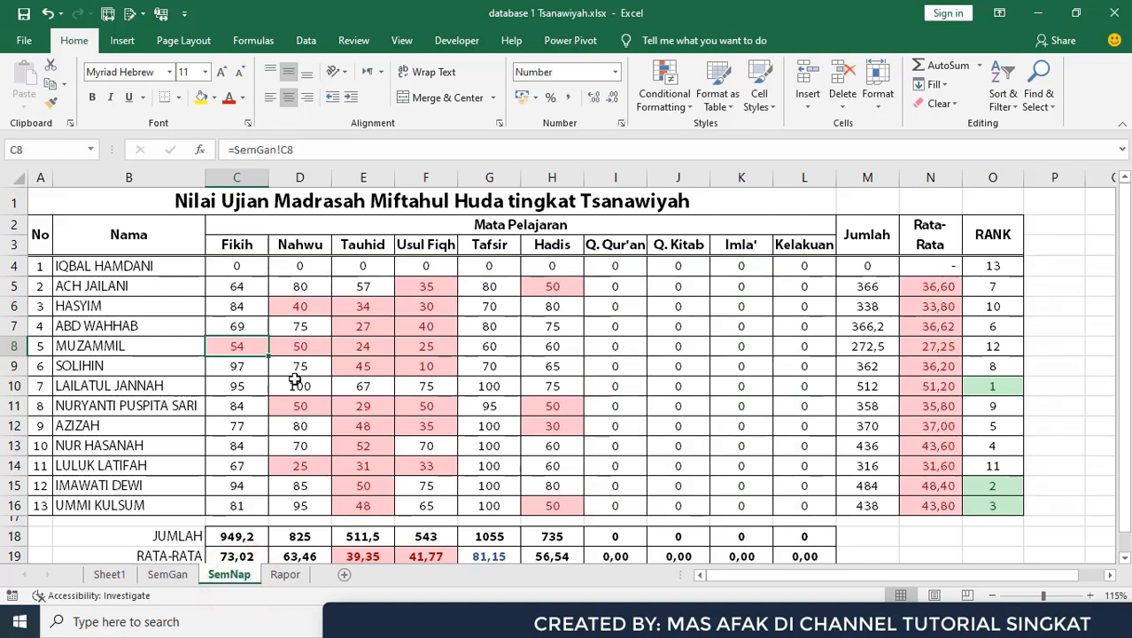
Set the Fikih score in C7 on the SemGan sheet to 69,5 and check the linked score on SemNap.
left_click(168, 574)
left_click(245, 325)
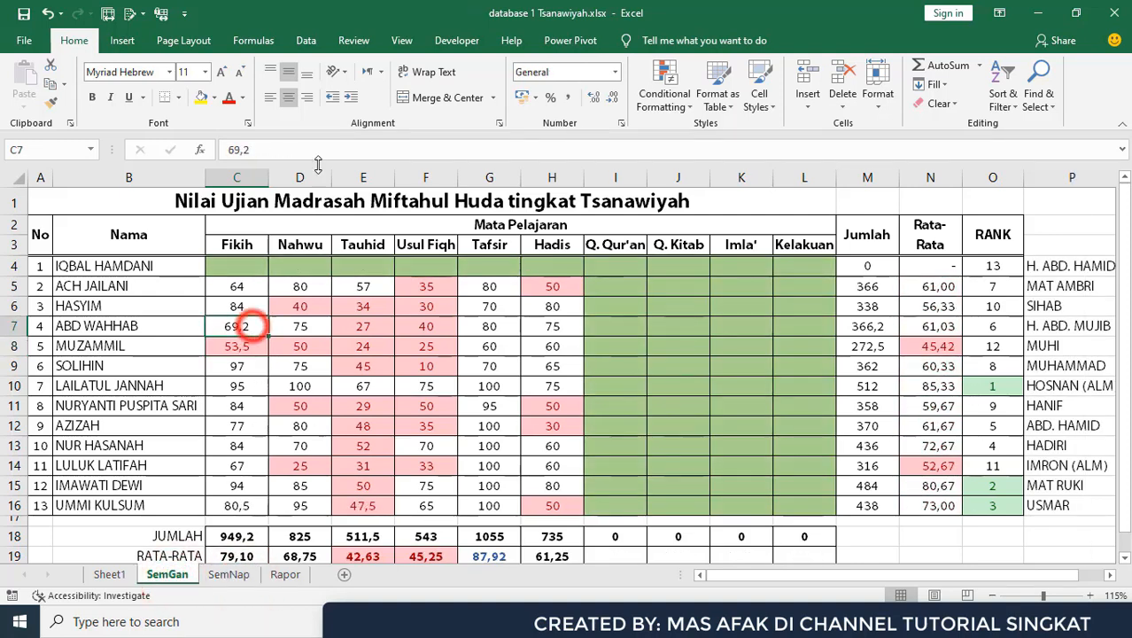
left_click(247, 148)
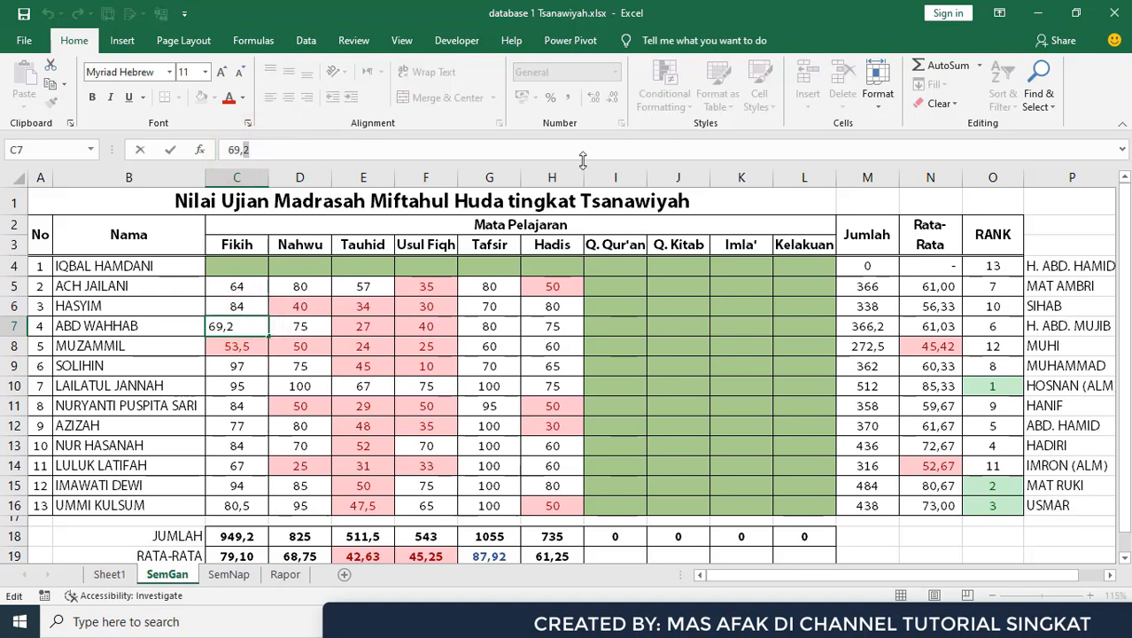
key("BackSpace")
type("5")
key("Return")
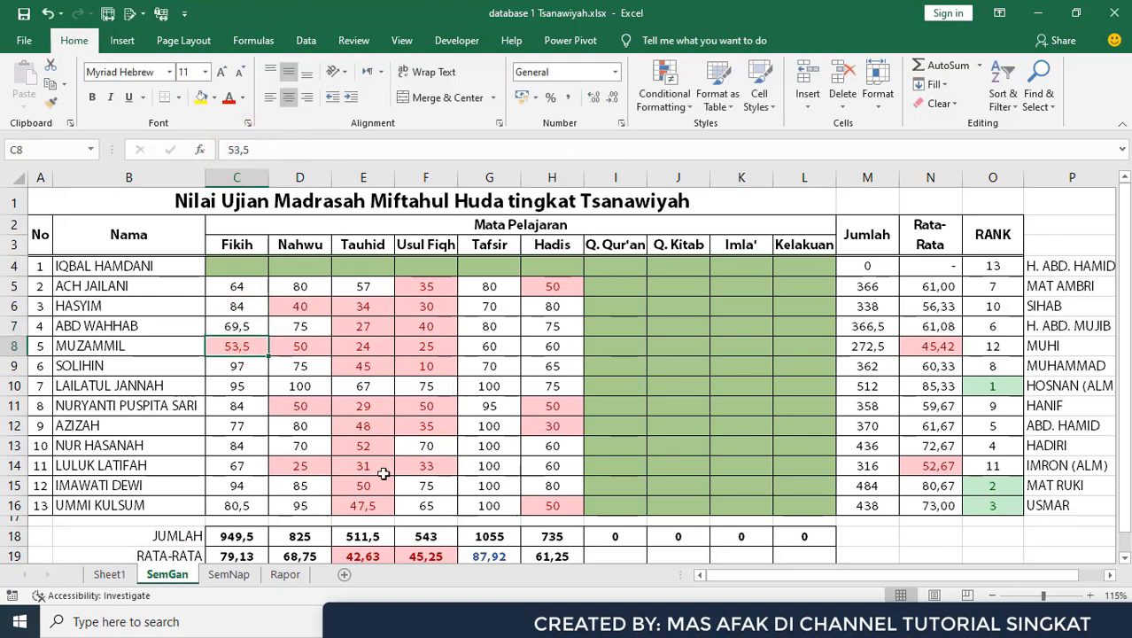
left_click(229, 574)
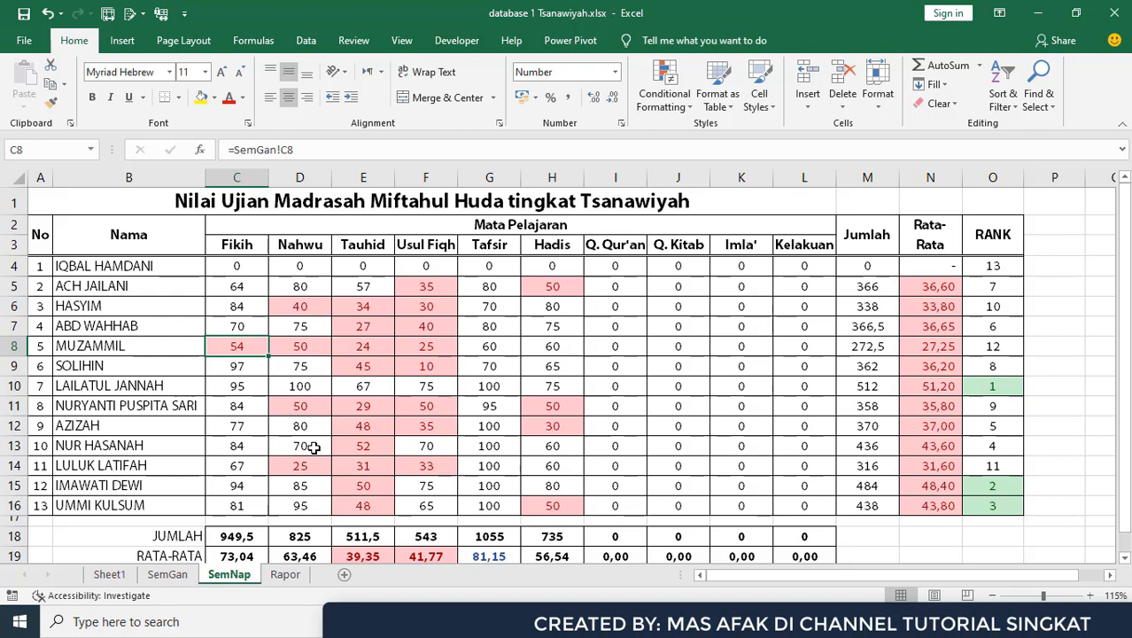
Show the linked scores in C4:L16 on the SemNap sheet with one decimal place and return them to none.
left_click(168, 574)
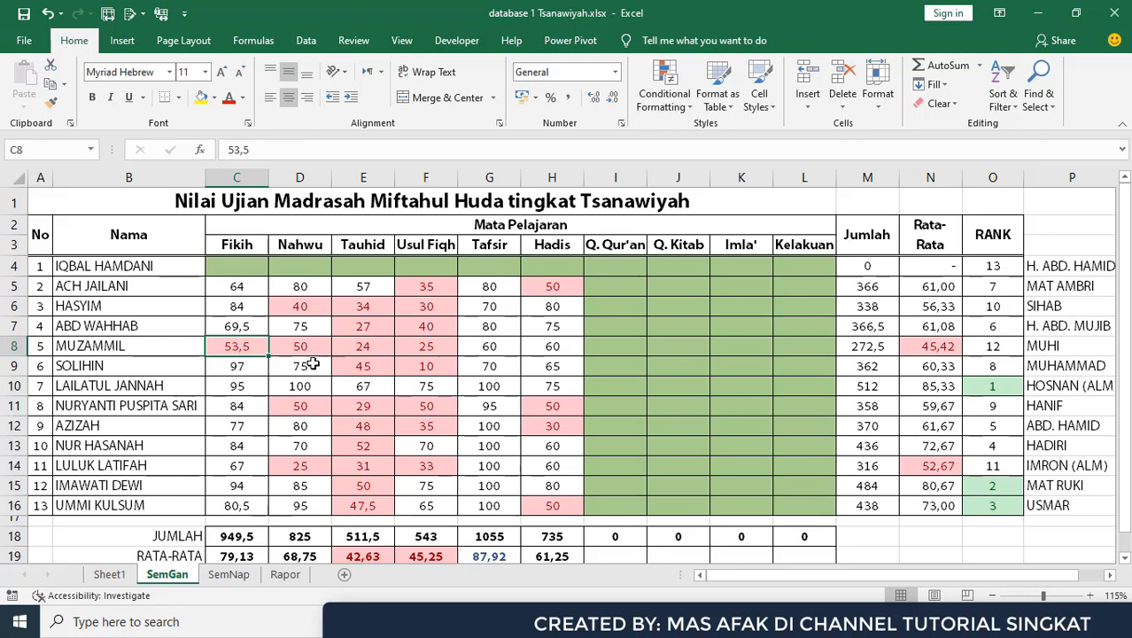
left_click(239, 577)
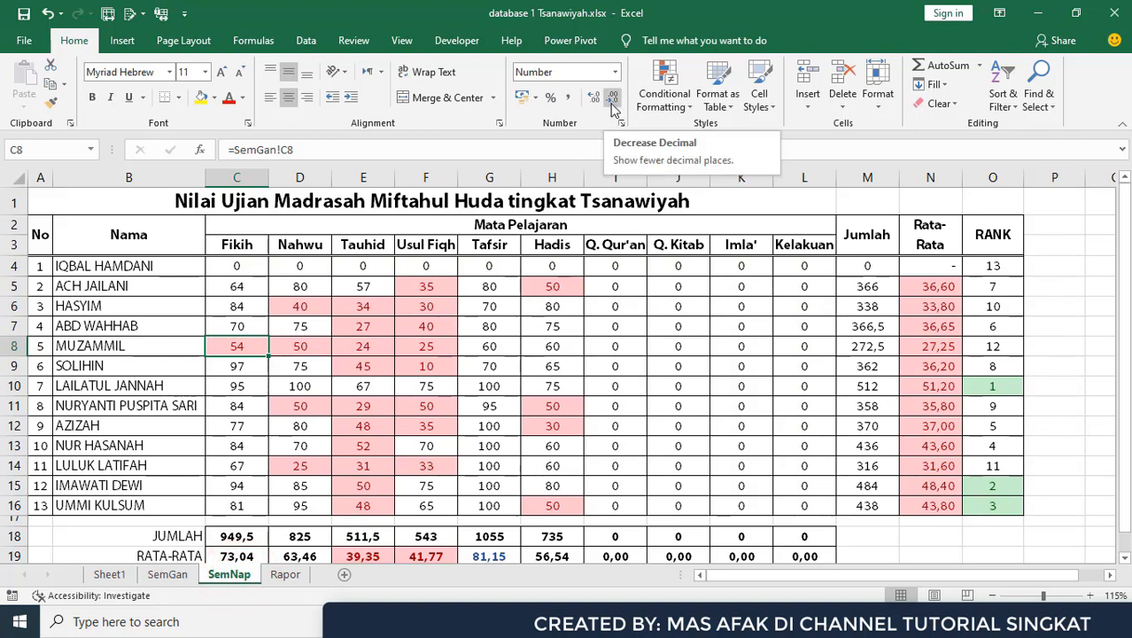
left_click_drag(232, 265, 805, 503)
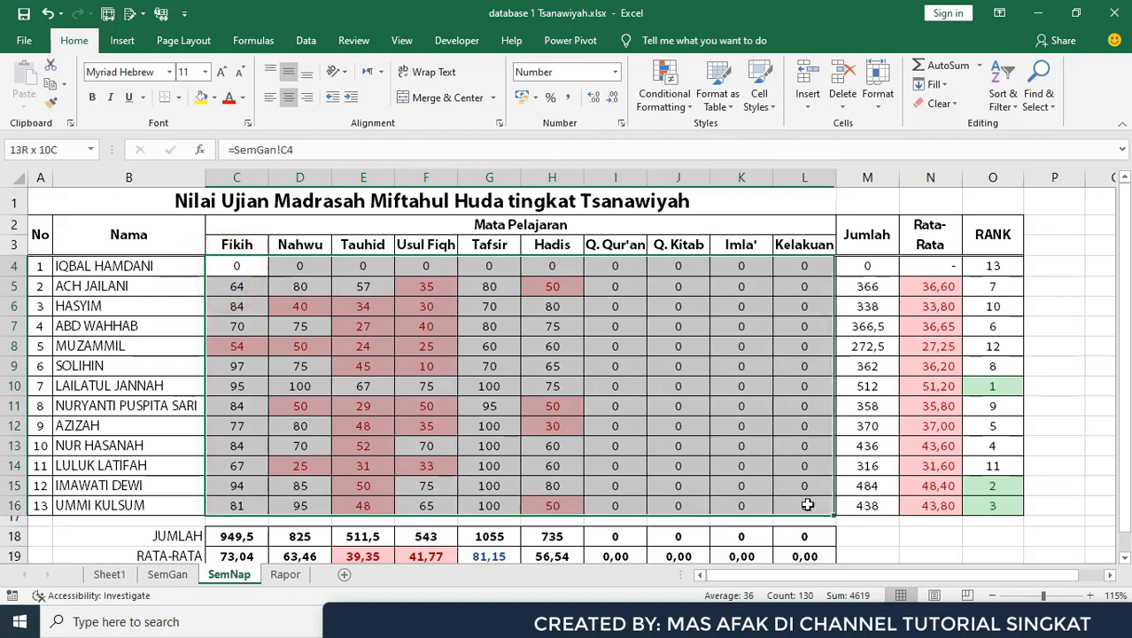
left_click(593, 99)
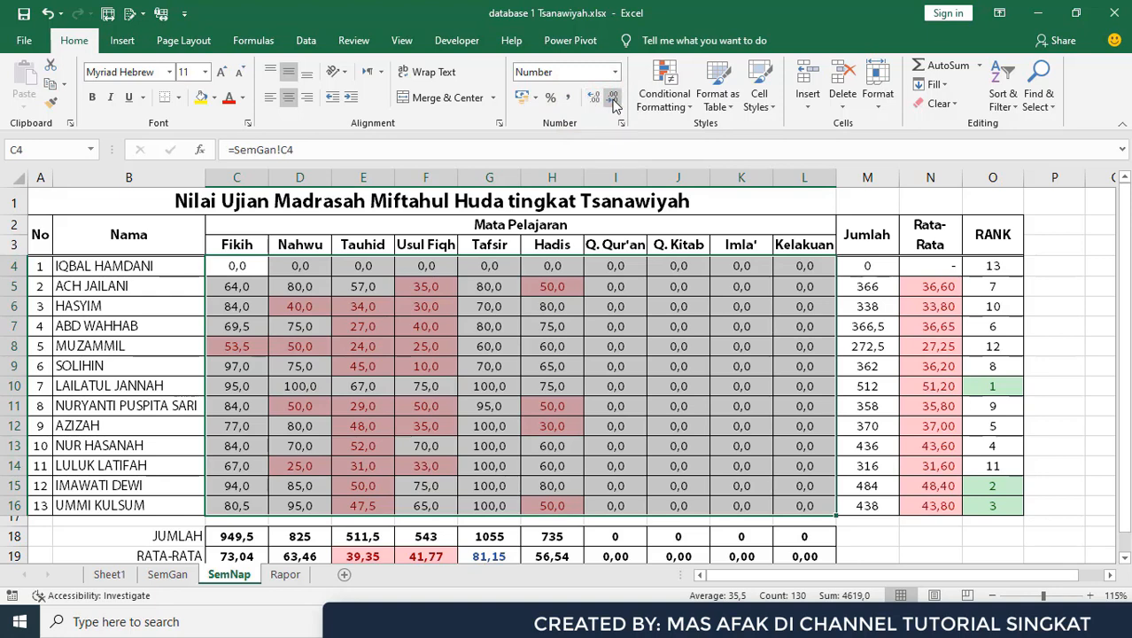
left_click(613, 99)
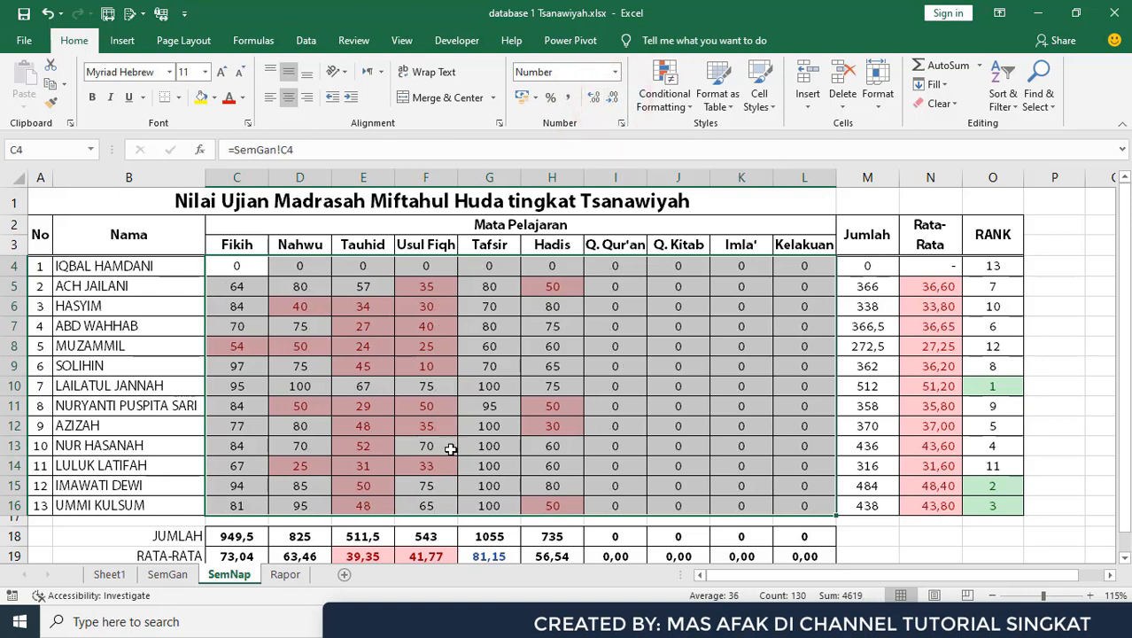
Compare the score range C4:L16 between the SemGan and SemNap sheets.
left_click(167, 574)
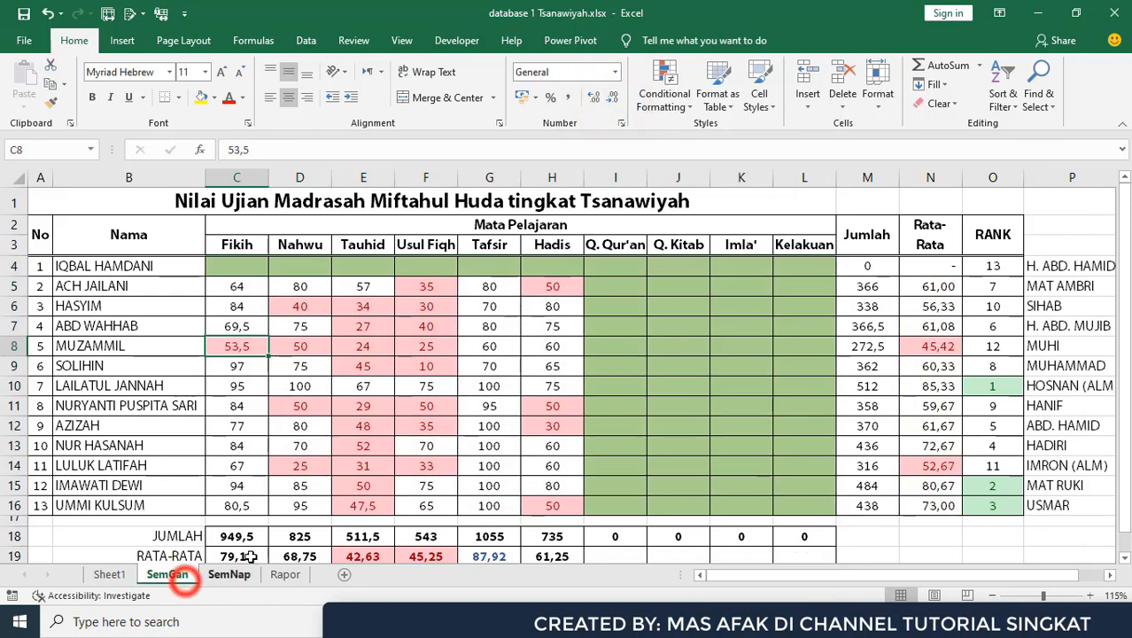
left_click(227, 574)
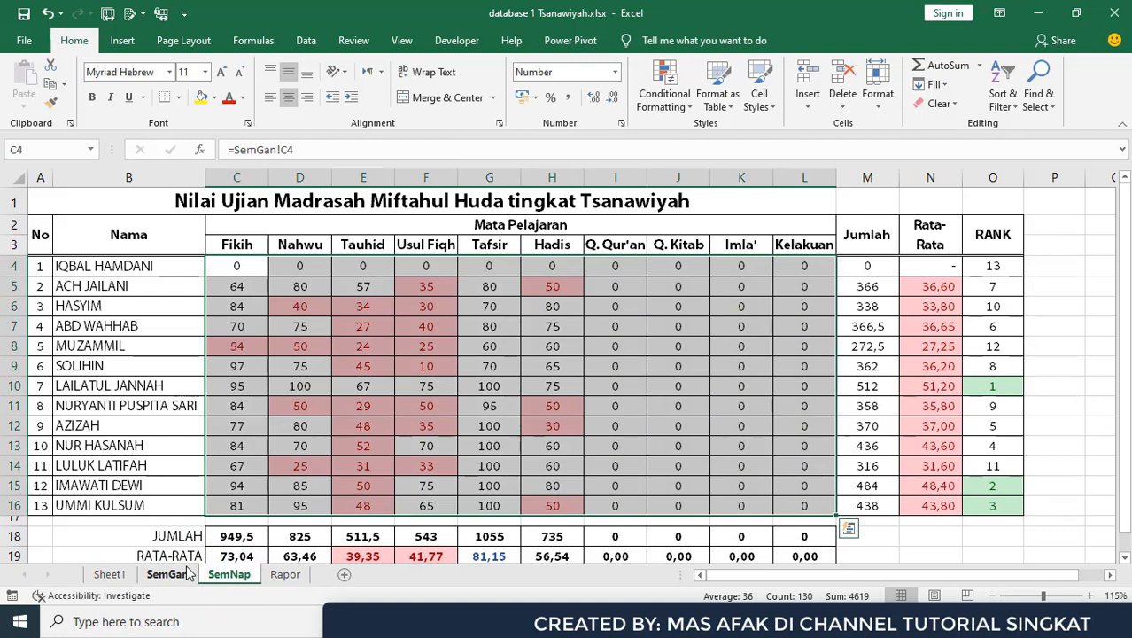
left_click(180, 574)
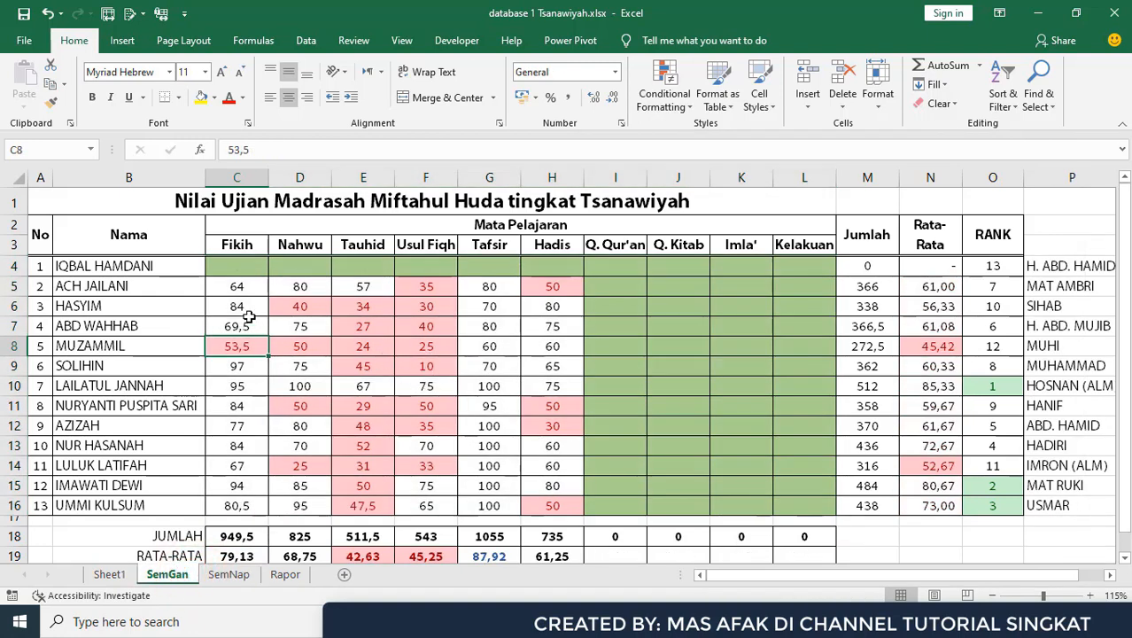
left_click_drag(233, 266, 828, 508)
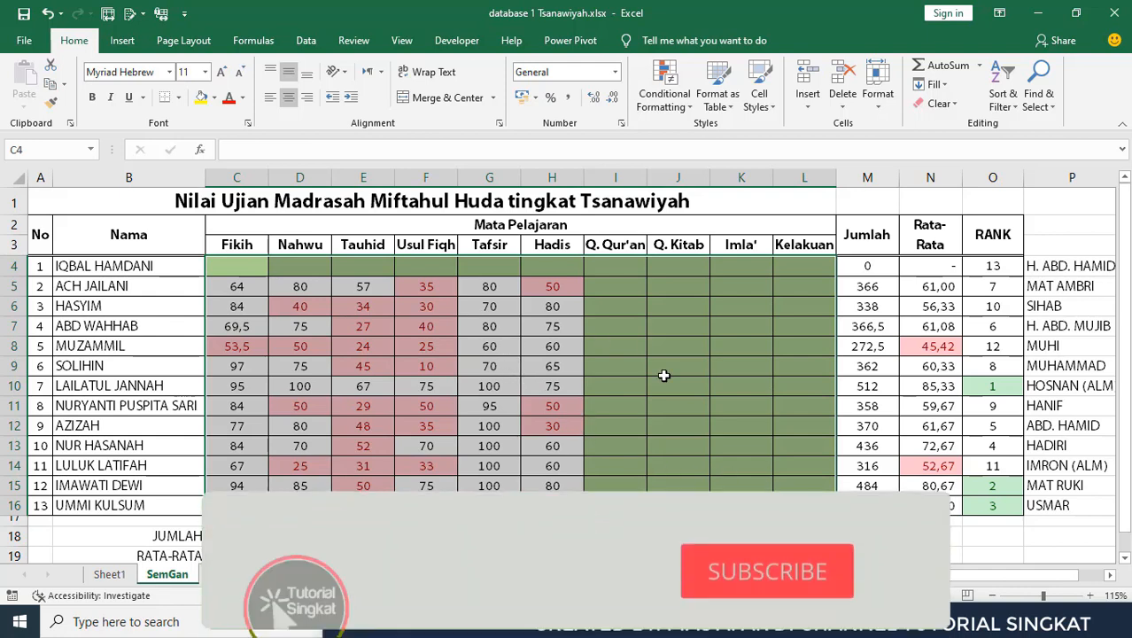
Enter the Q. Qur'an scores 54, 55, 54,4 and 54,5 in I5:I8 on the SemGan sheet.
left_click(634, 293)
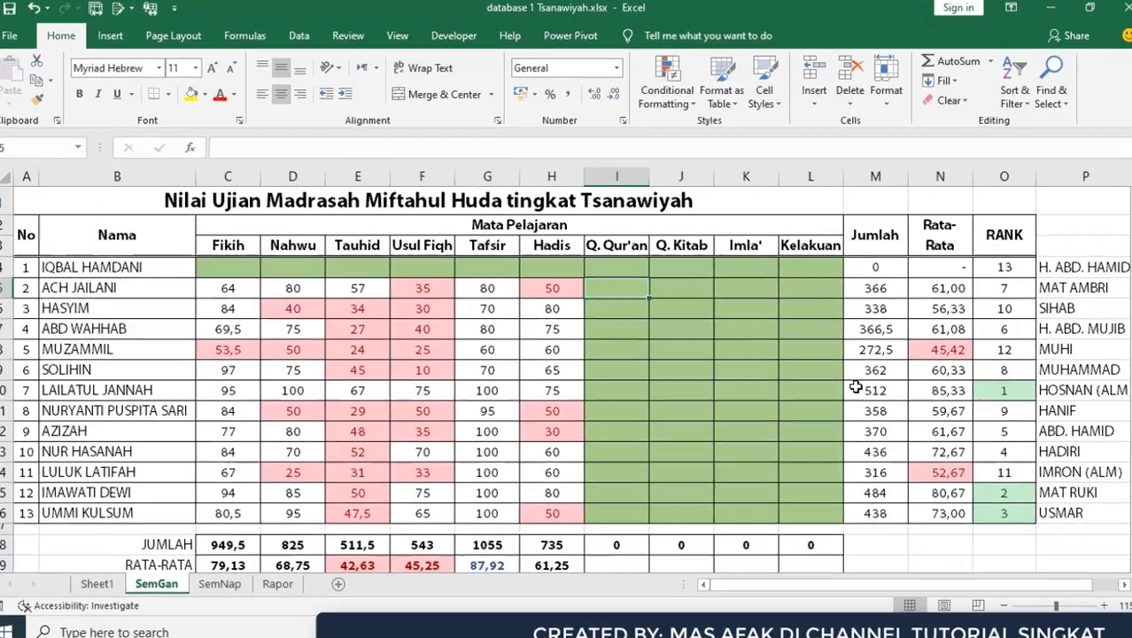
type("54")
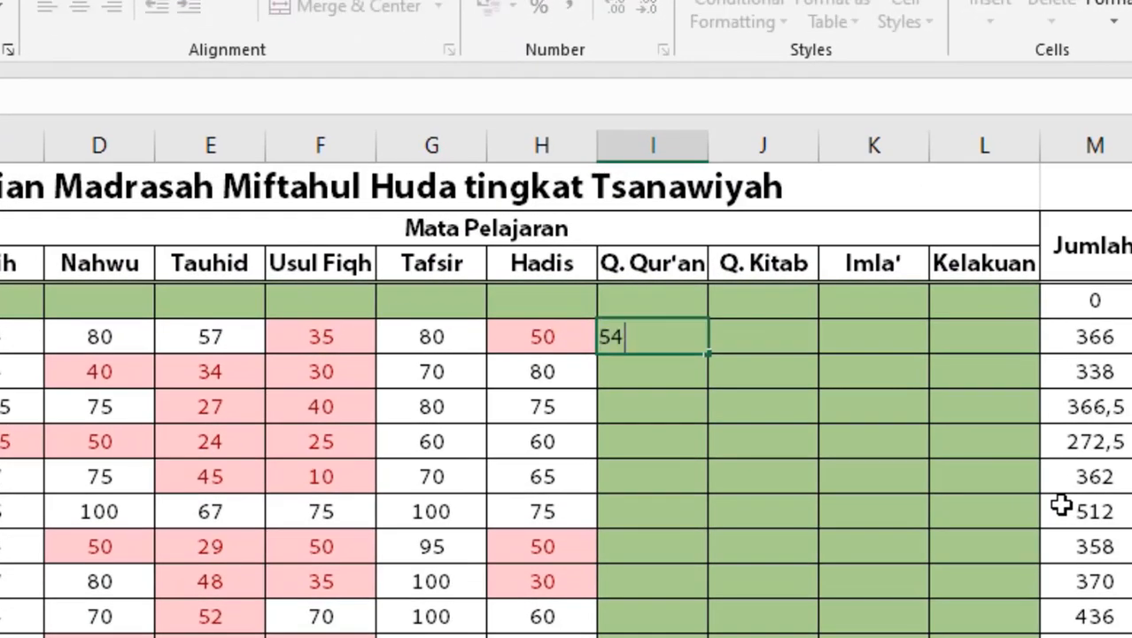
key("Return")
type("55")
key("Return")
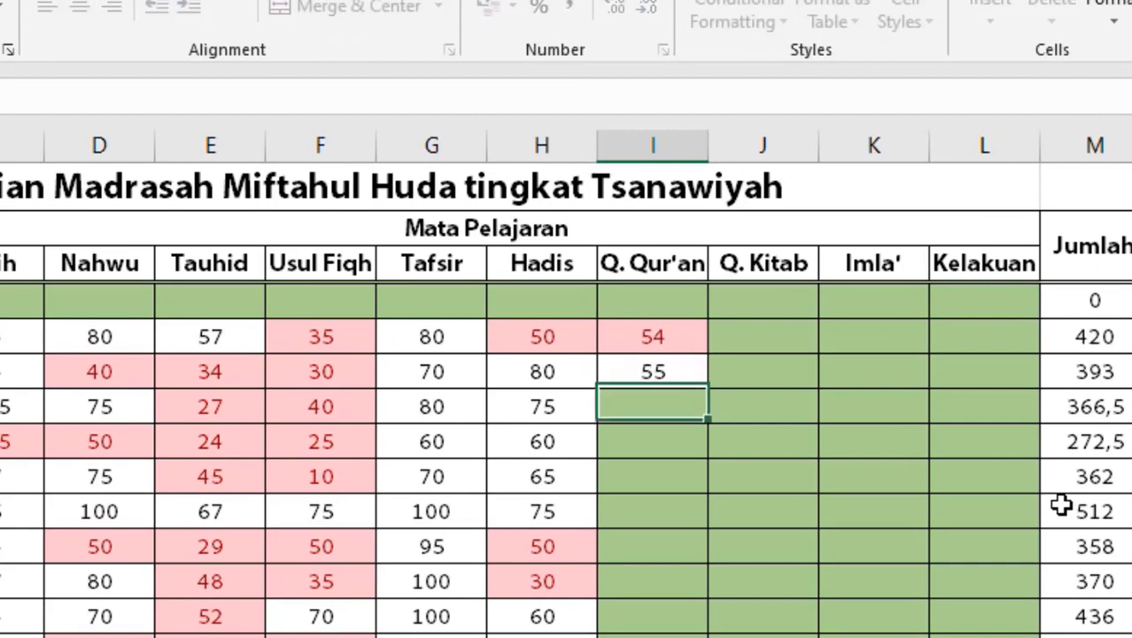
type("54,4")
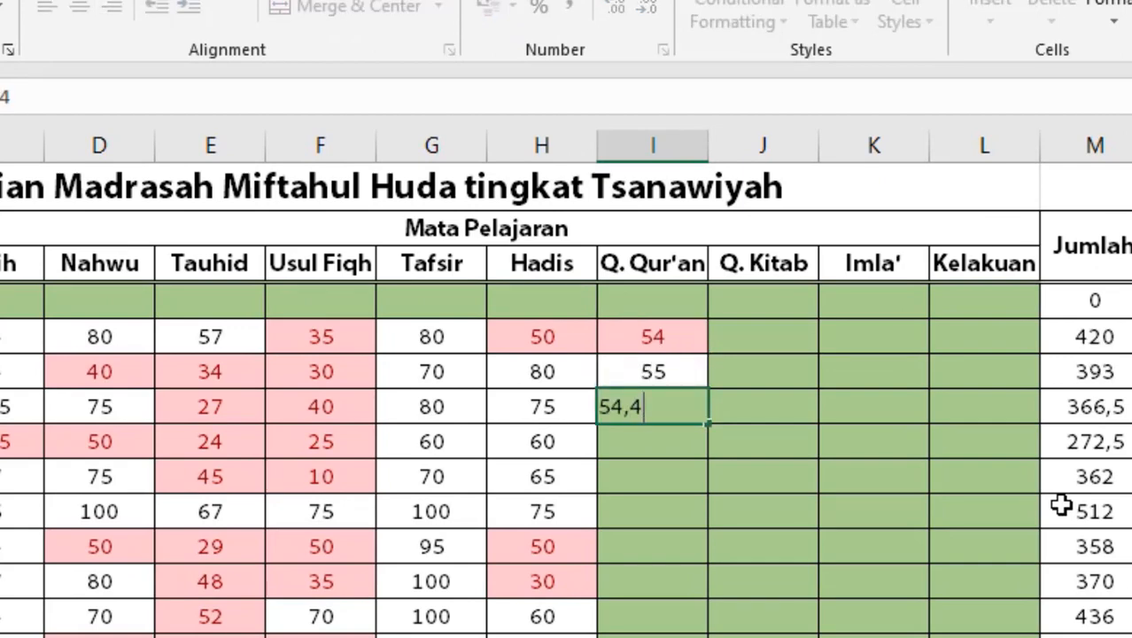
key("Return")
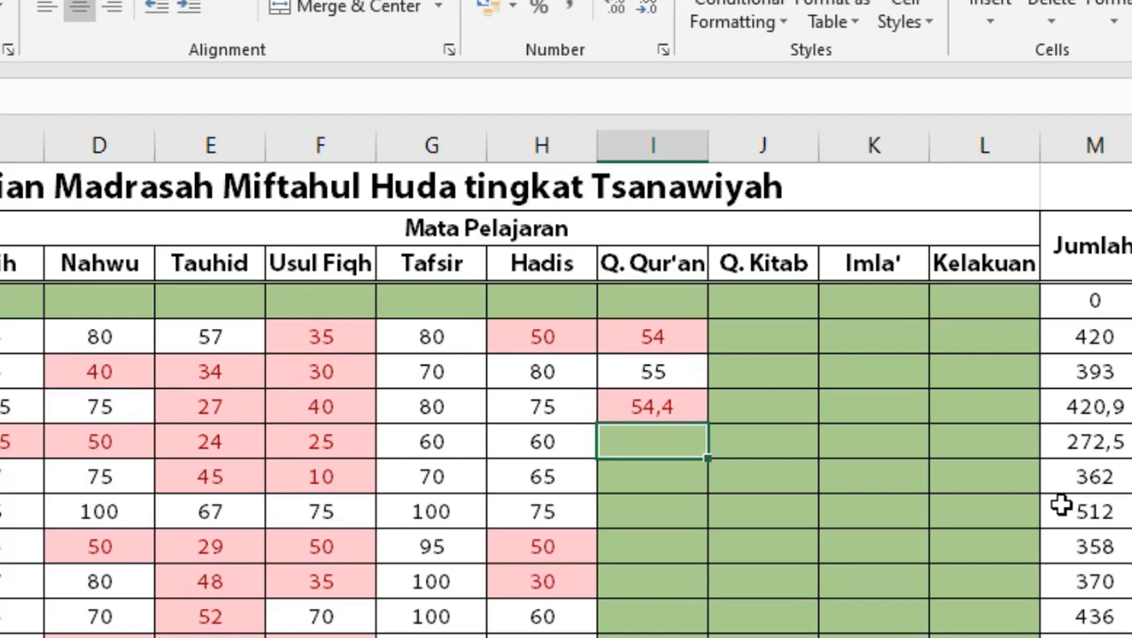
type("5")
key("BackSpace")
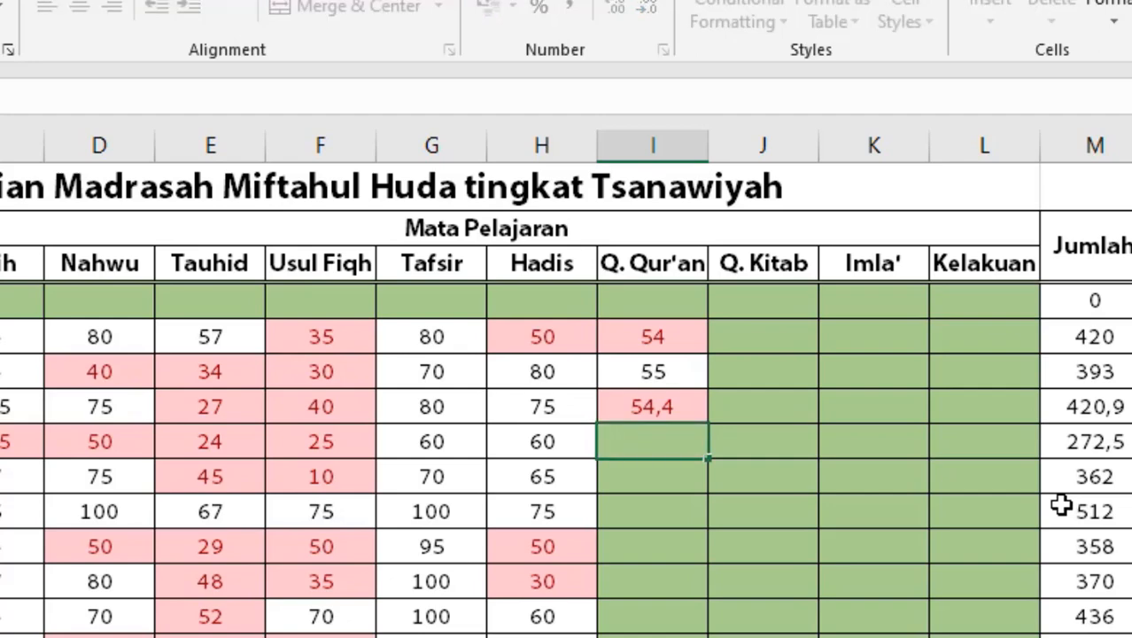
type("54,5")
key("Return")
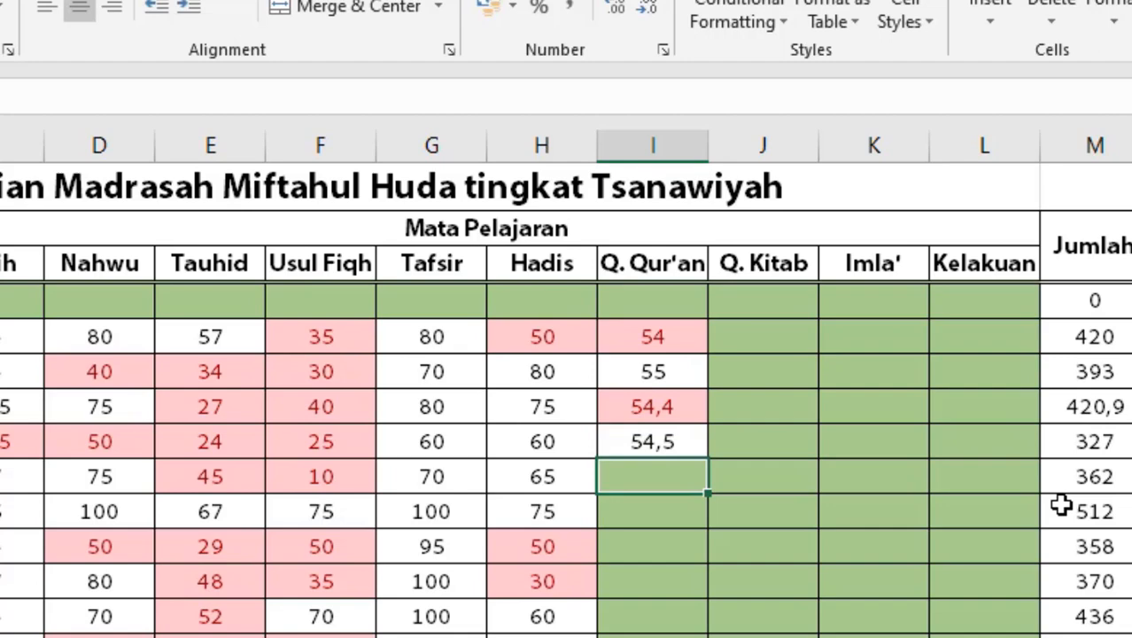
Enter the Q. Qur'an scores 54,44 in I9 and 54,45 in I10.
key("Up")
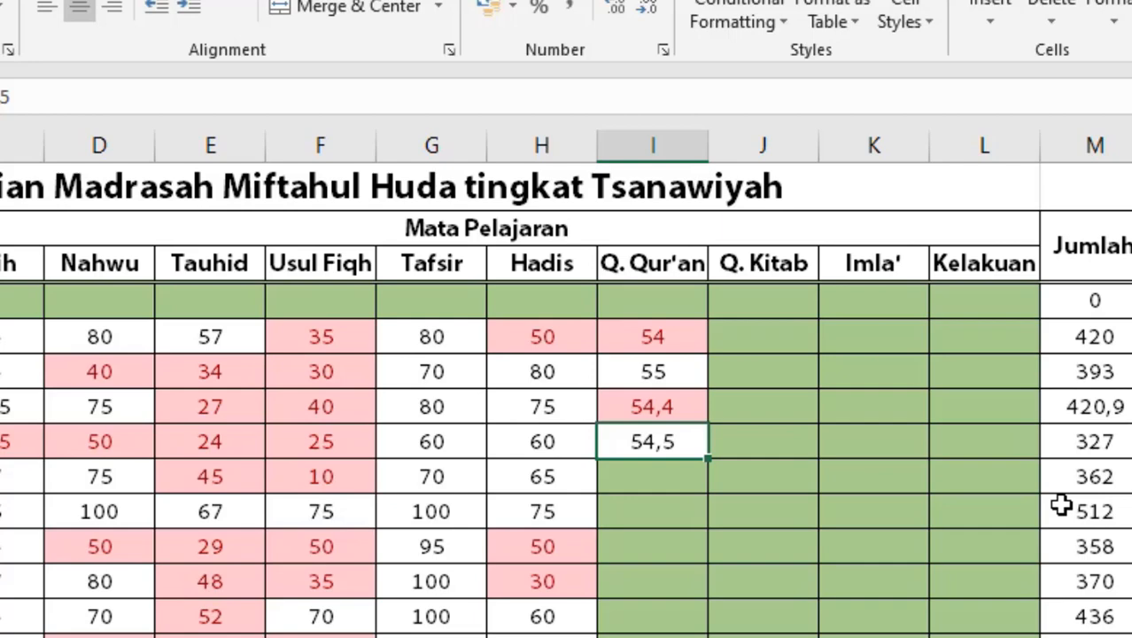
key("Down")
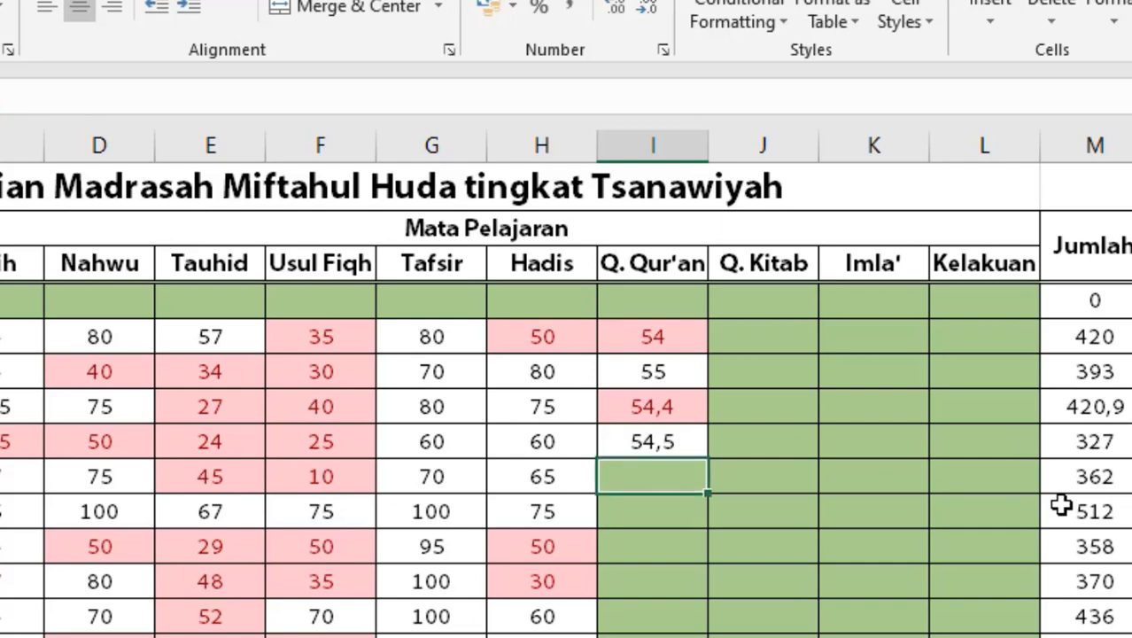
type("54,")
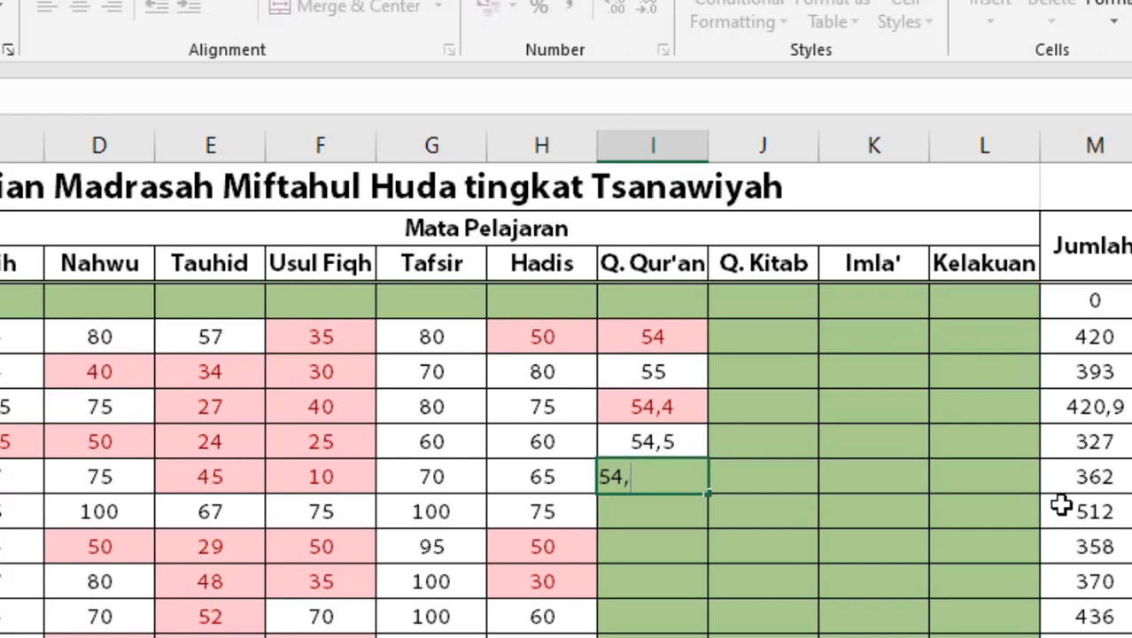
type("44")
key("Return")
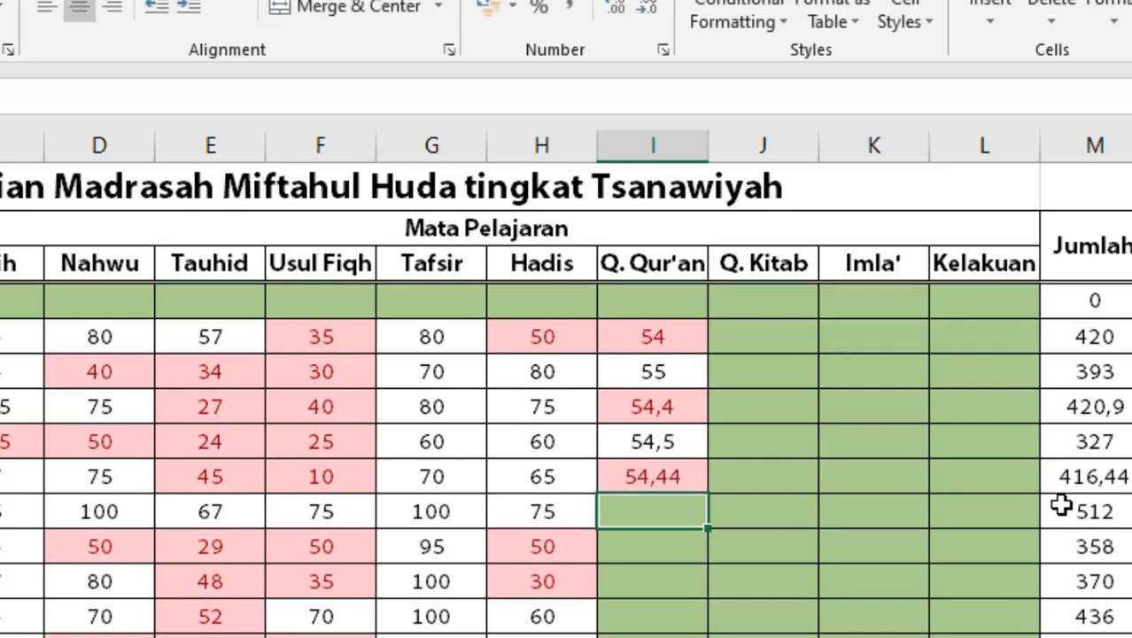
type("54,45")
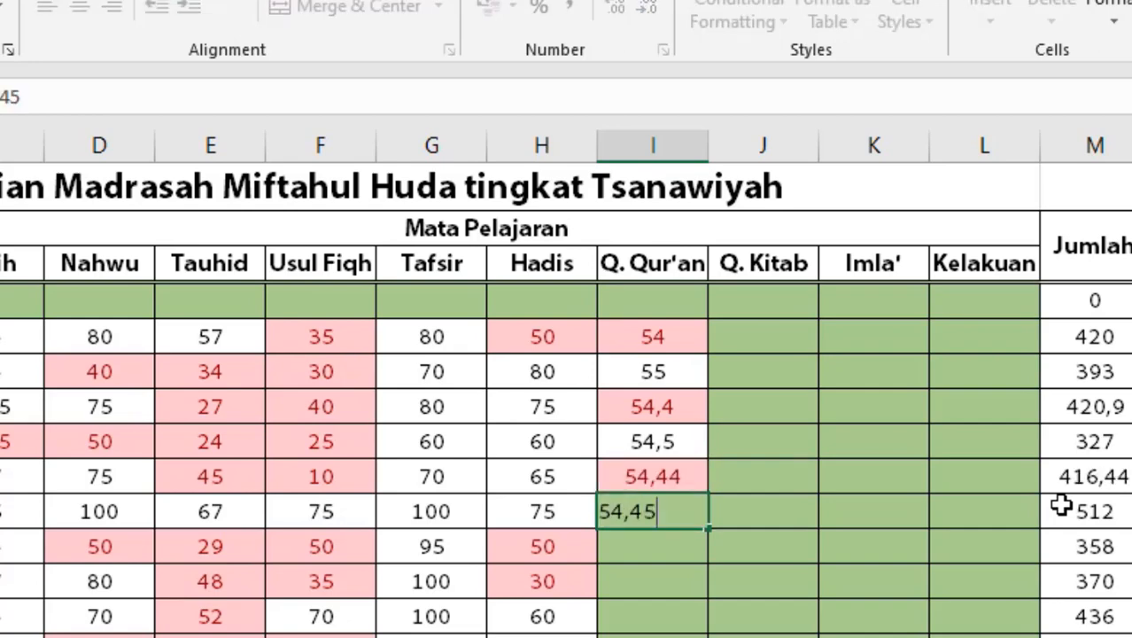
key("Return")
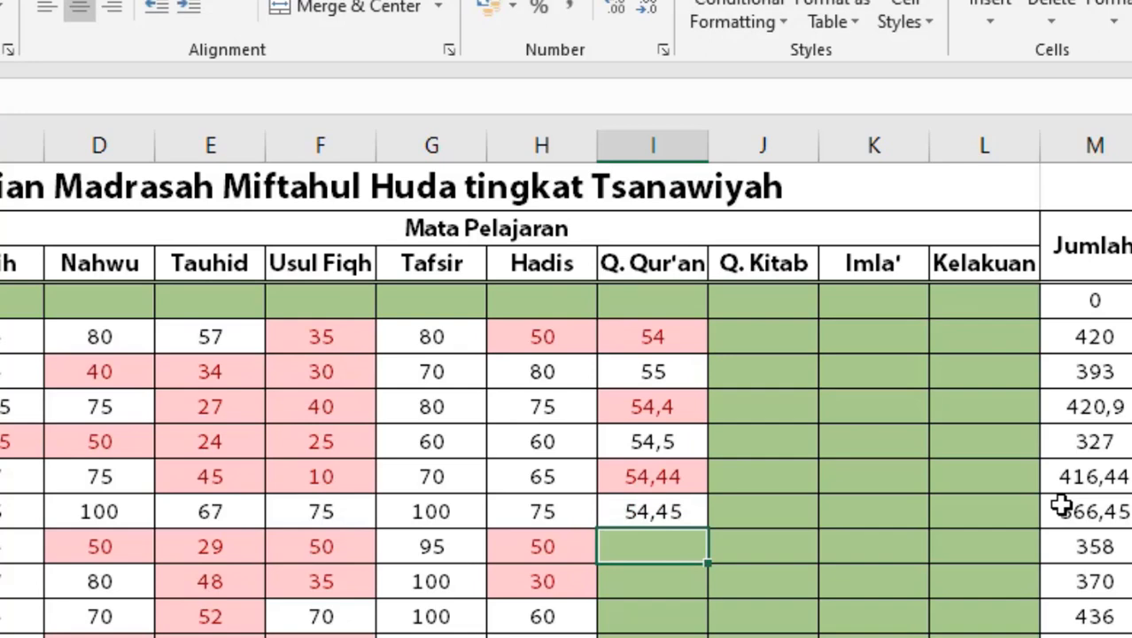
key("Up")
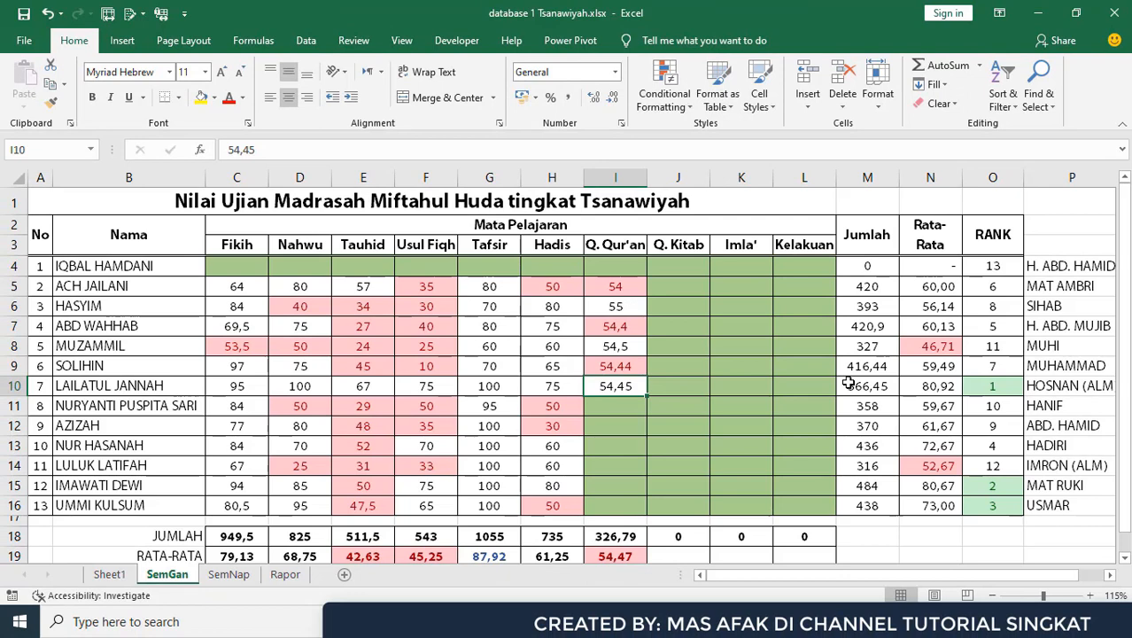
Clear the conditional formatting rules from the score range C4:L16 on the SemGan sheet.
left_click(235, 264)
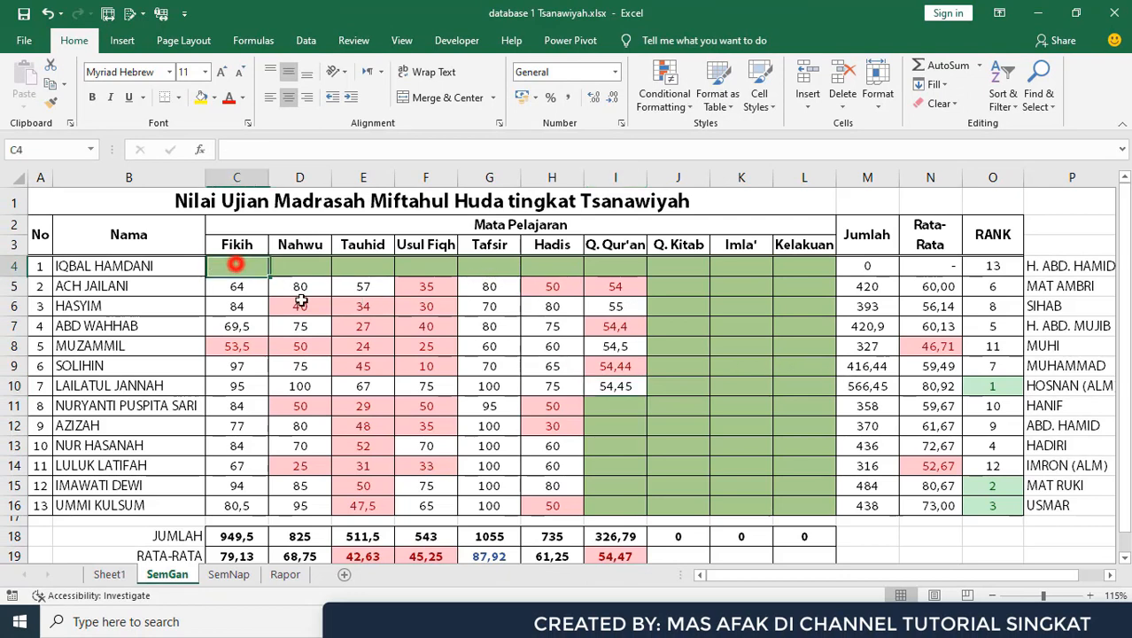
left_click_drag(301, 302, 795, 507)
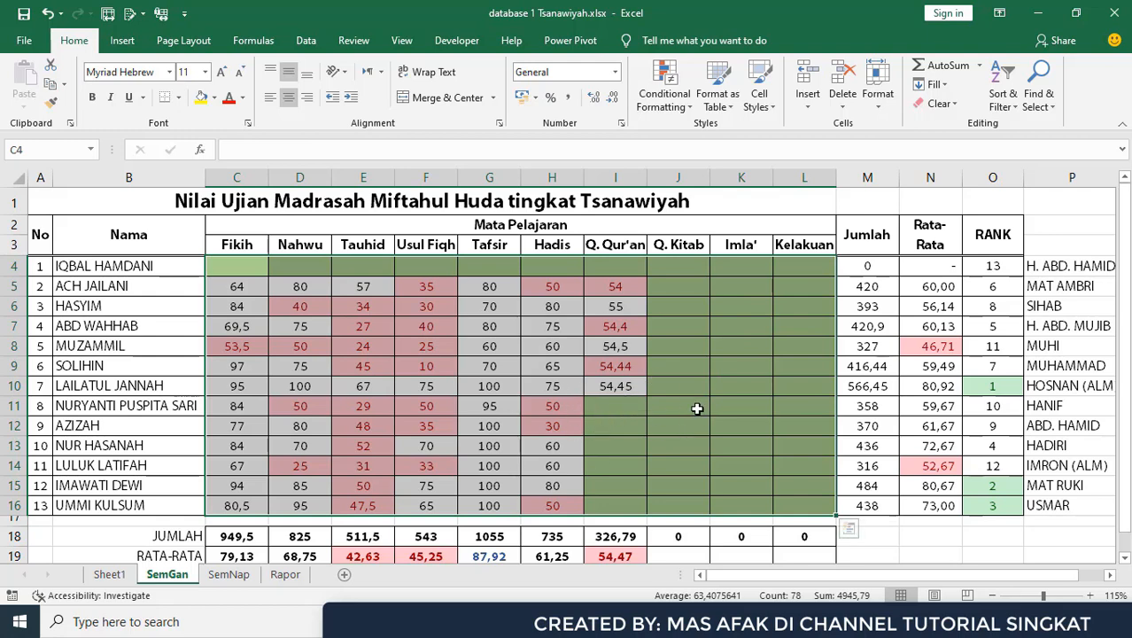
left_click(664, 102)
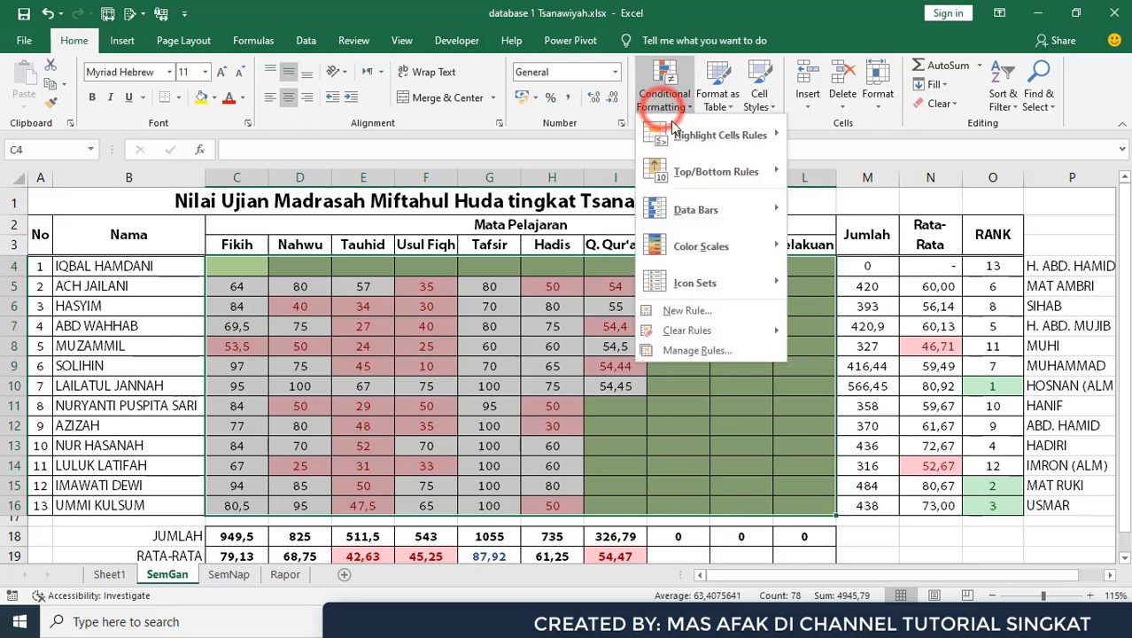
mouse_move(724, 330)
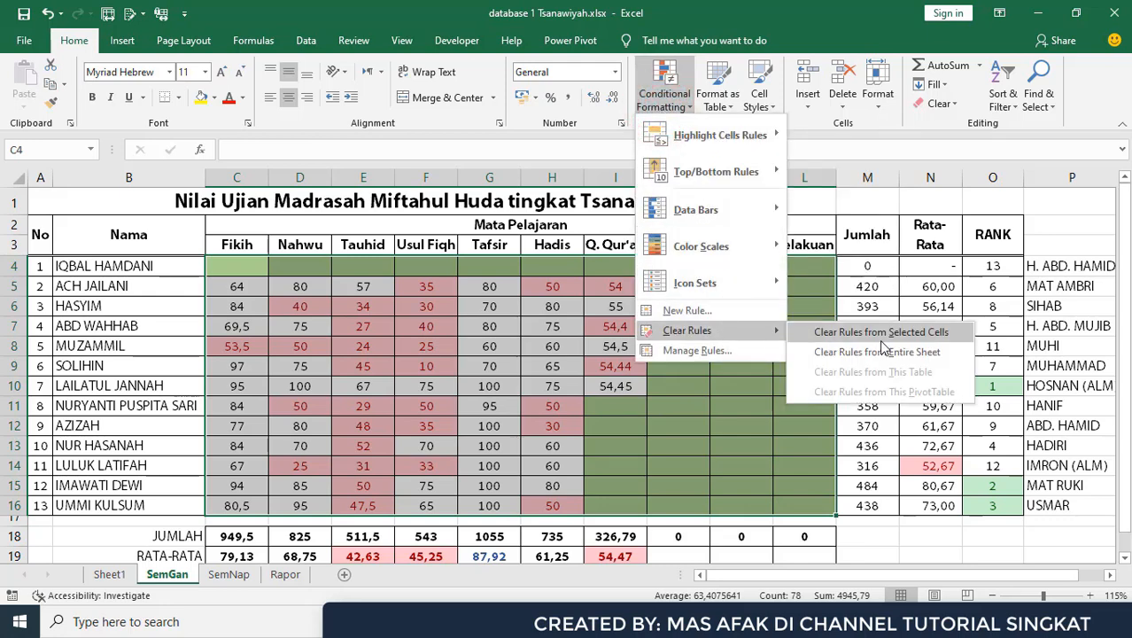
left_click(926, 335)
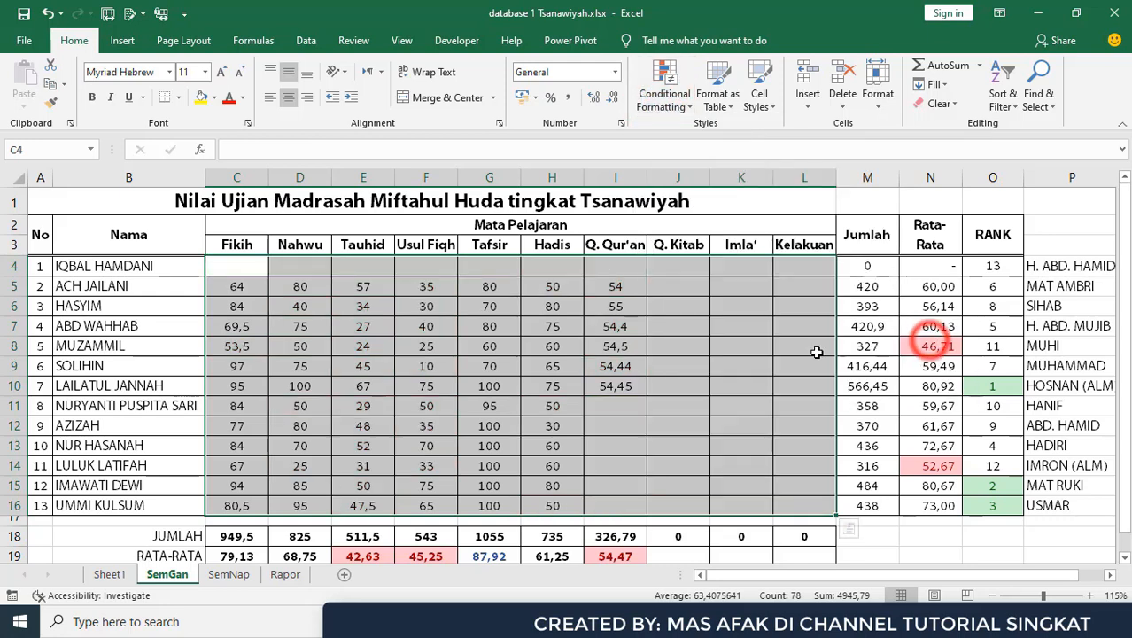
left_click(618, 371)
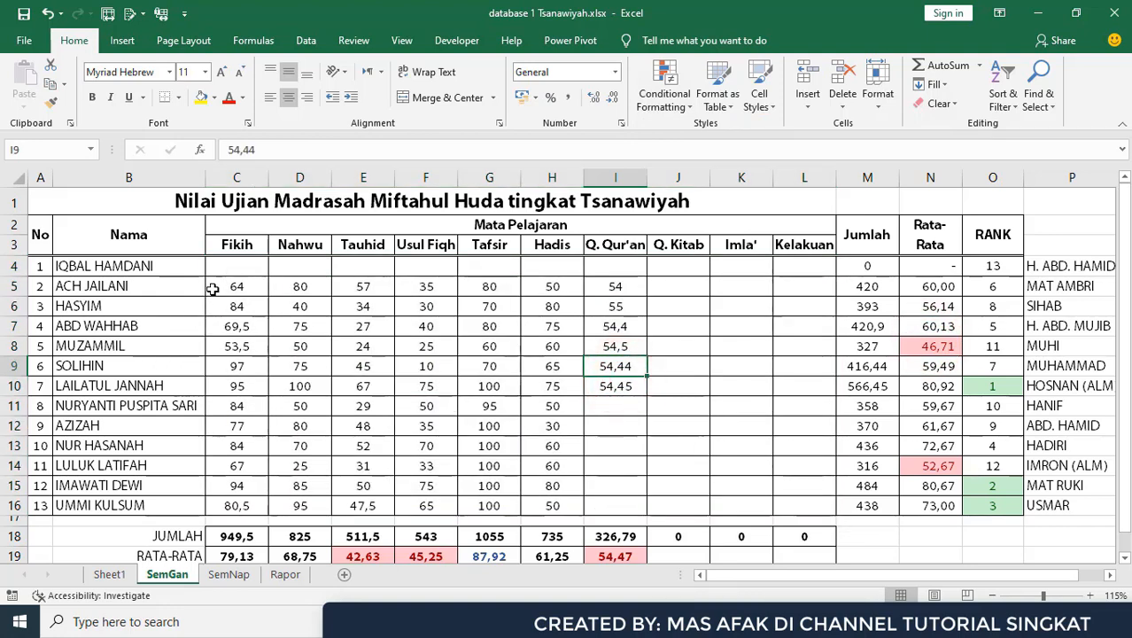
Set up a Between highlight rule for the scores in C4:L16 with limits 1 and 54,44.
left_click_drag(229, 268, 820, 508)
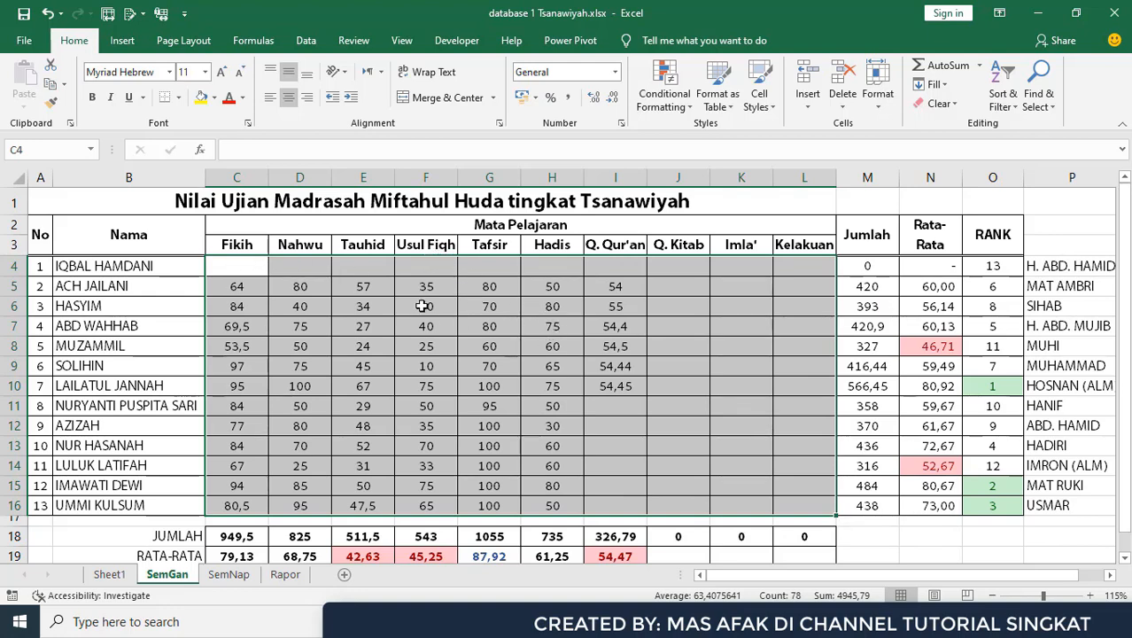
left_click(684, 108)
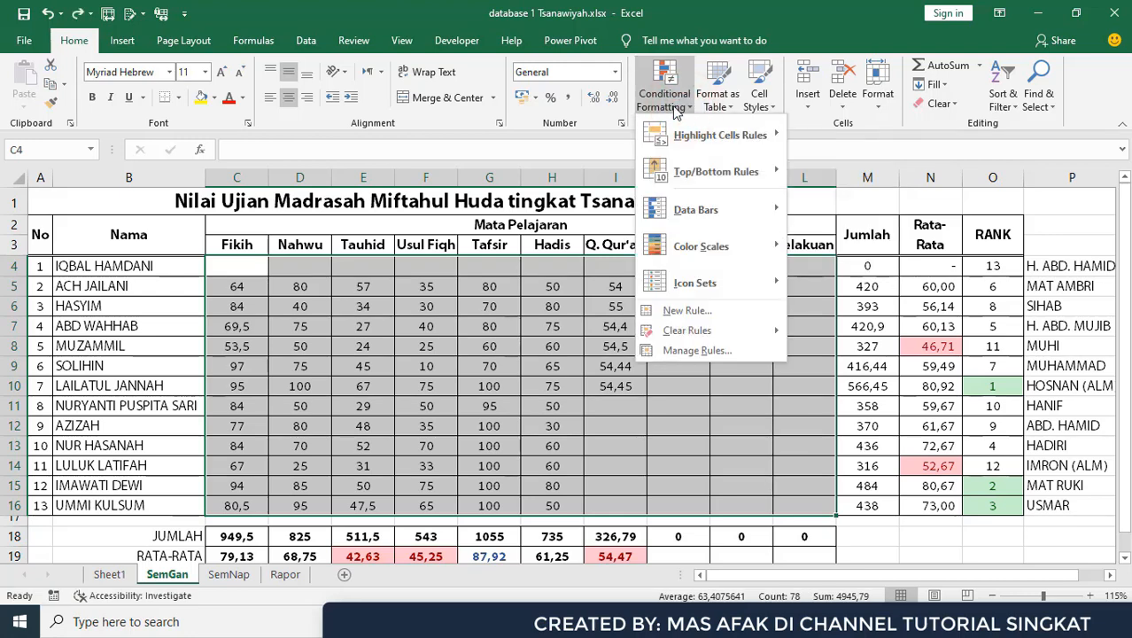
mouse_move(677, 144)
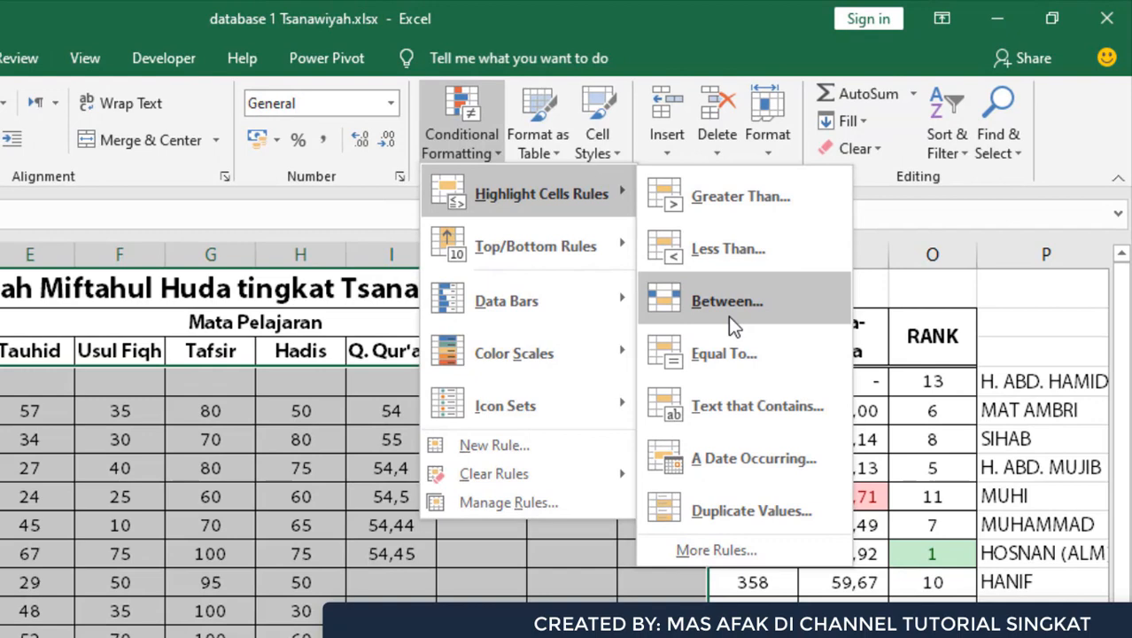
left_click(728, 316)
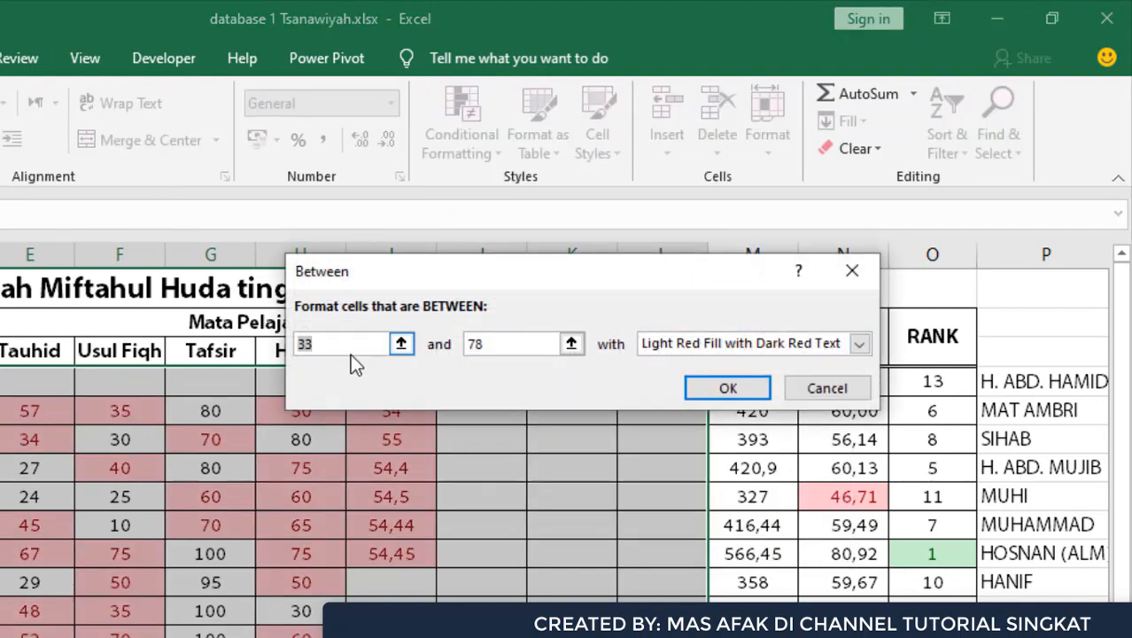
type("1")
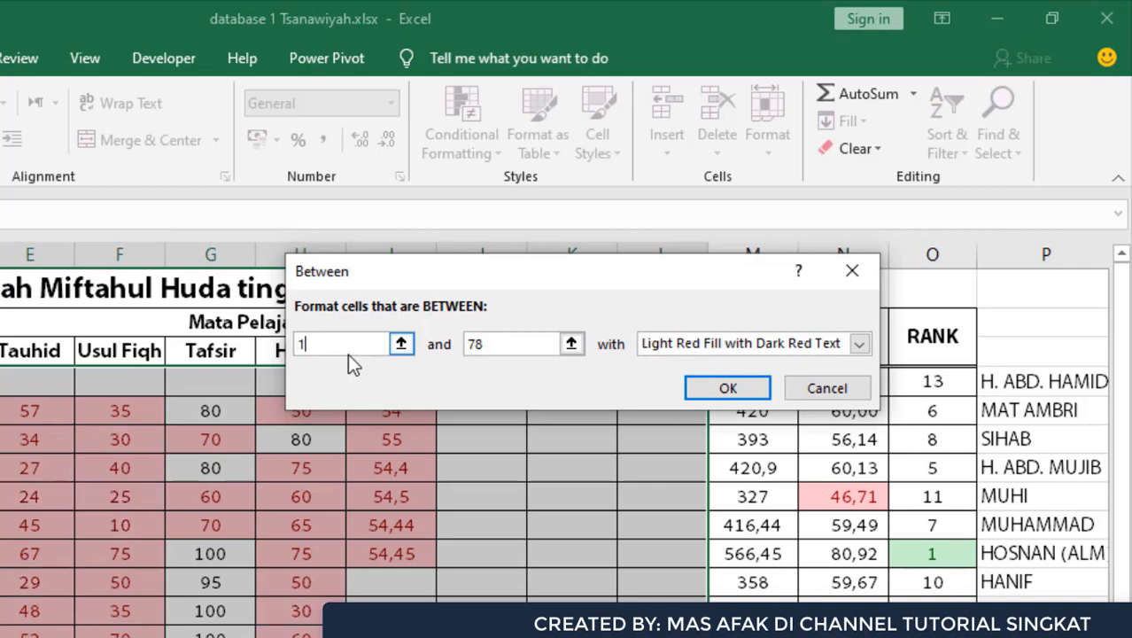
double_click(482, 344)
type("54")
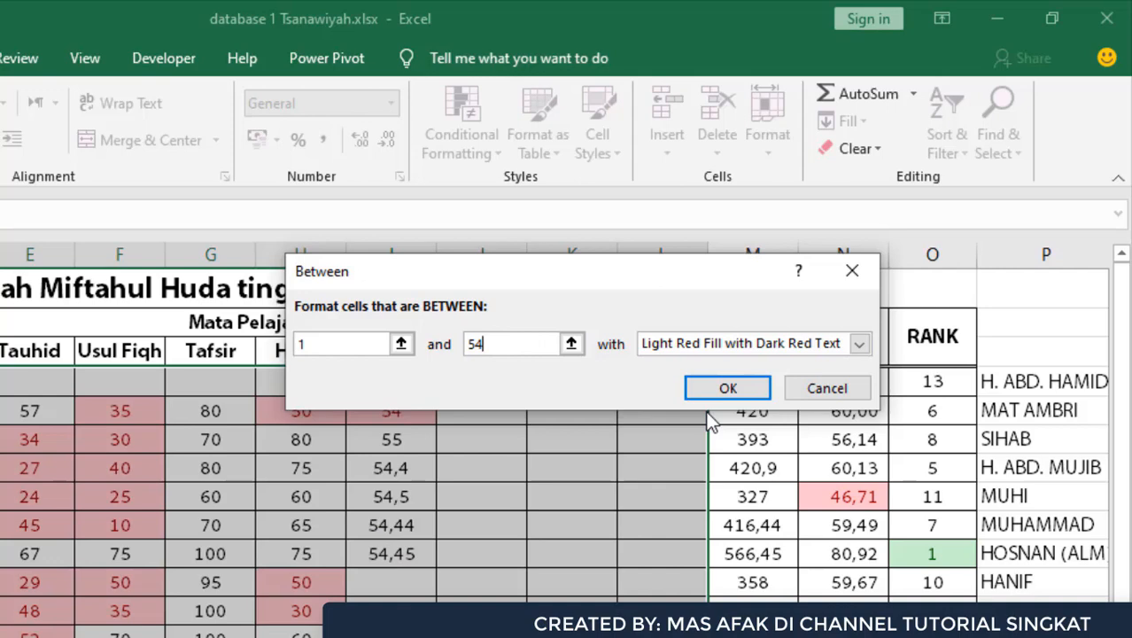
type(",44")
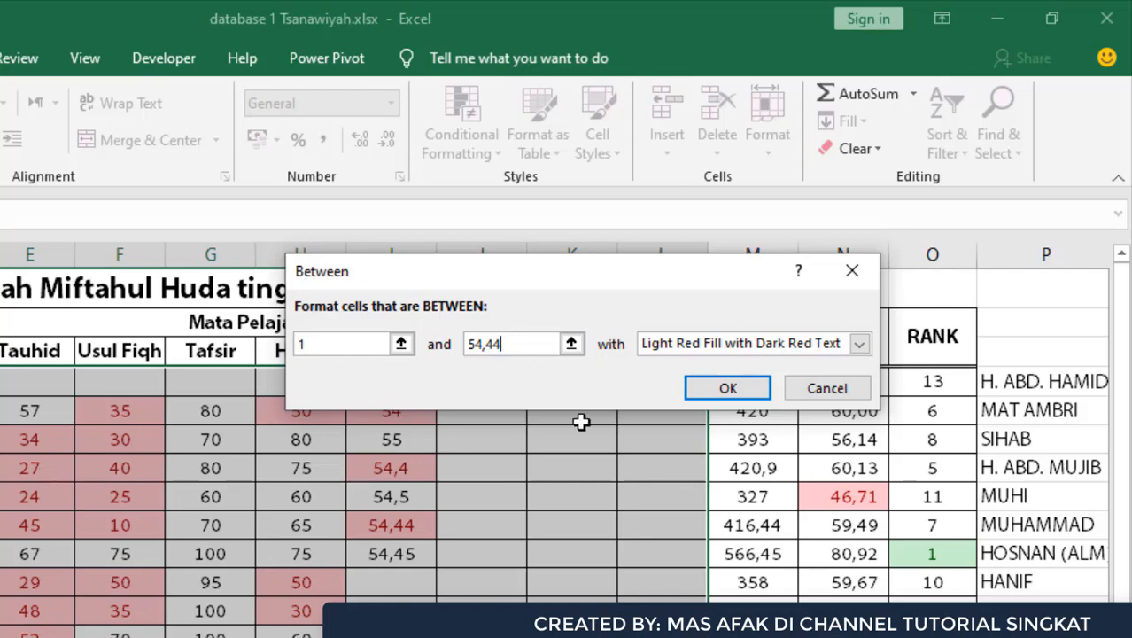
Try the Red Text, Light Red Fill with Dark Red Text, Yellow Fill with Dark Yellow Text and custom formats on the Between rule.
left_click(860, 347)
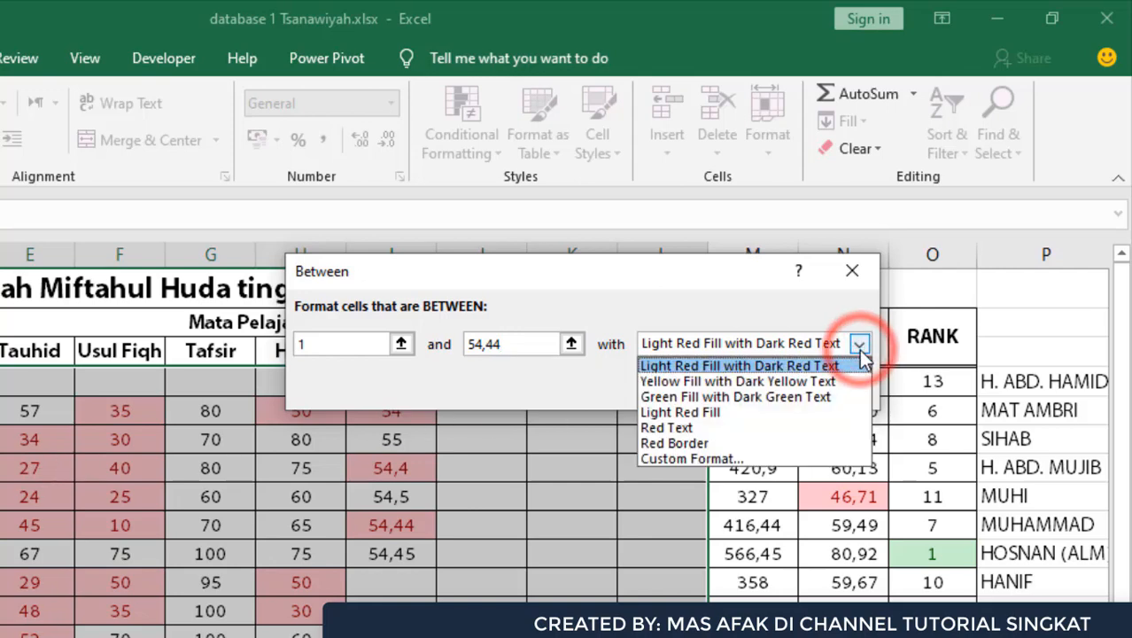
left_click(676, 430)
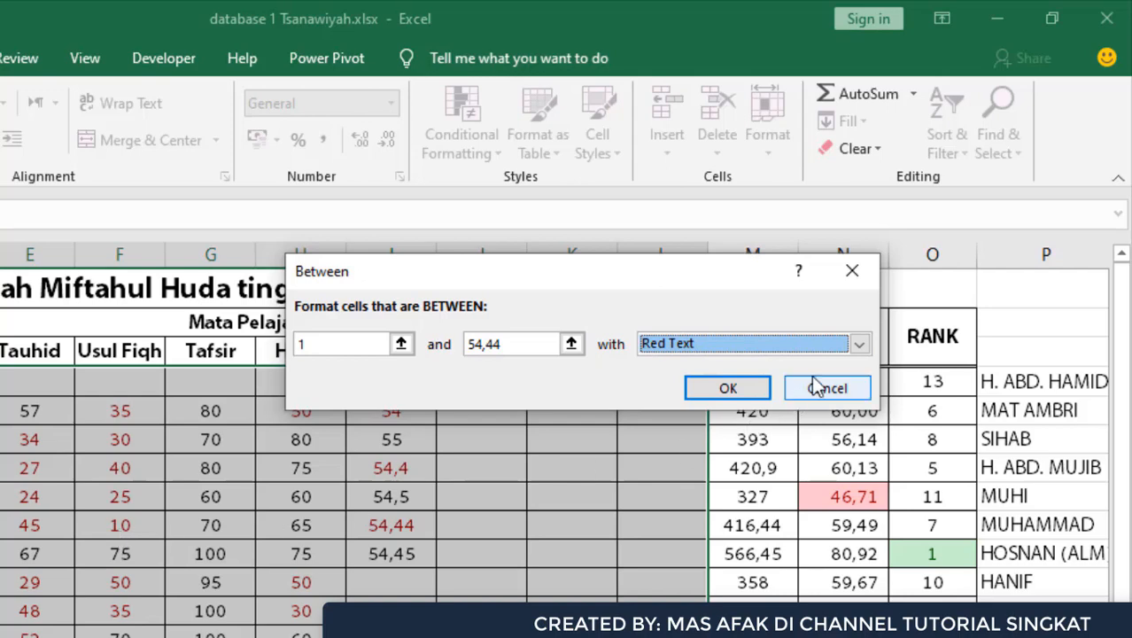
left_click(859, 347)
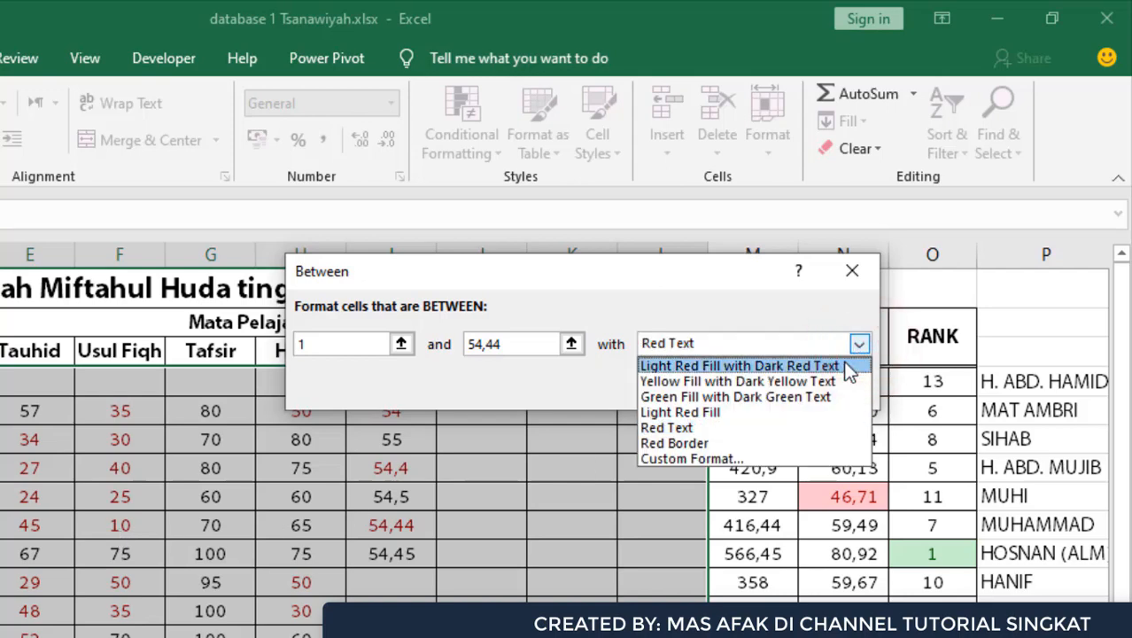
left_click(849, 367)
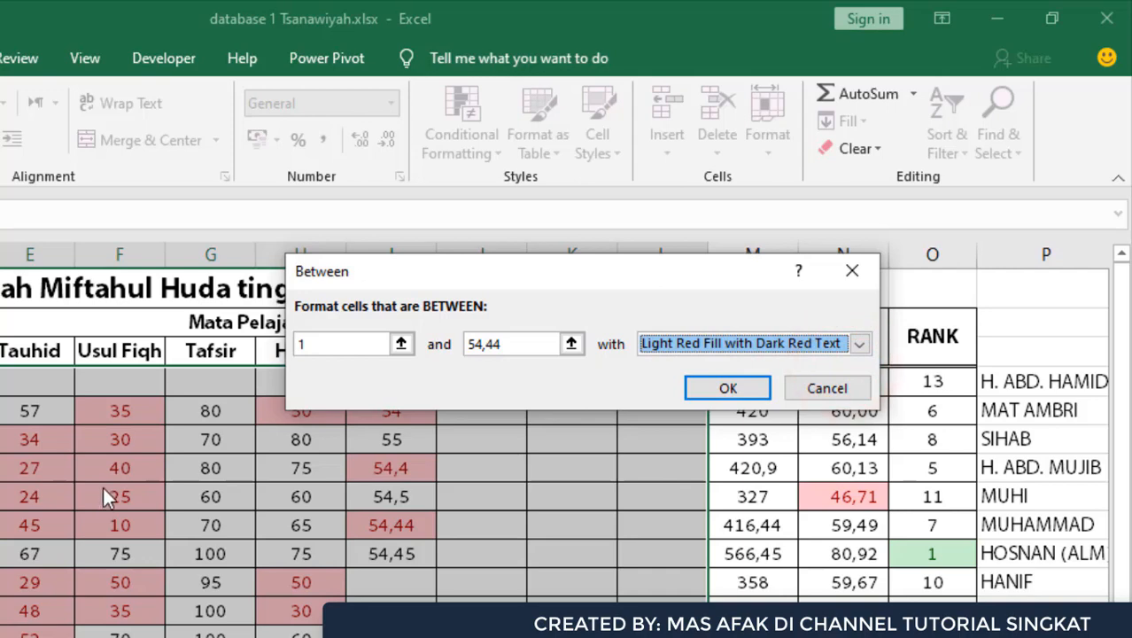
left_click(860, 345)
left_click(793, 383)
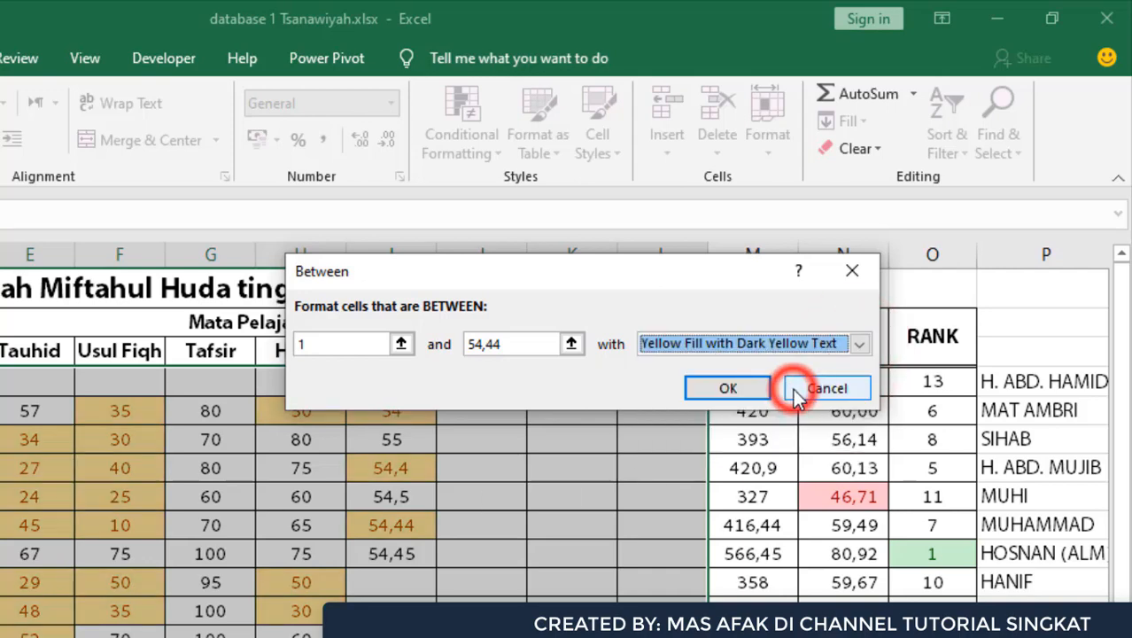
left_click(859, 345)
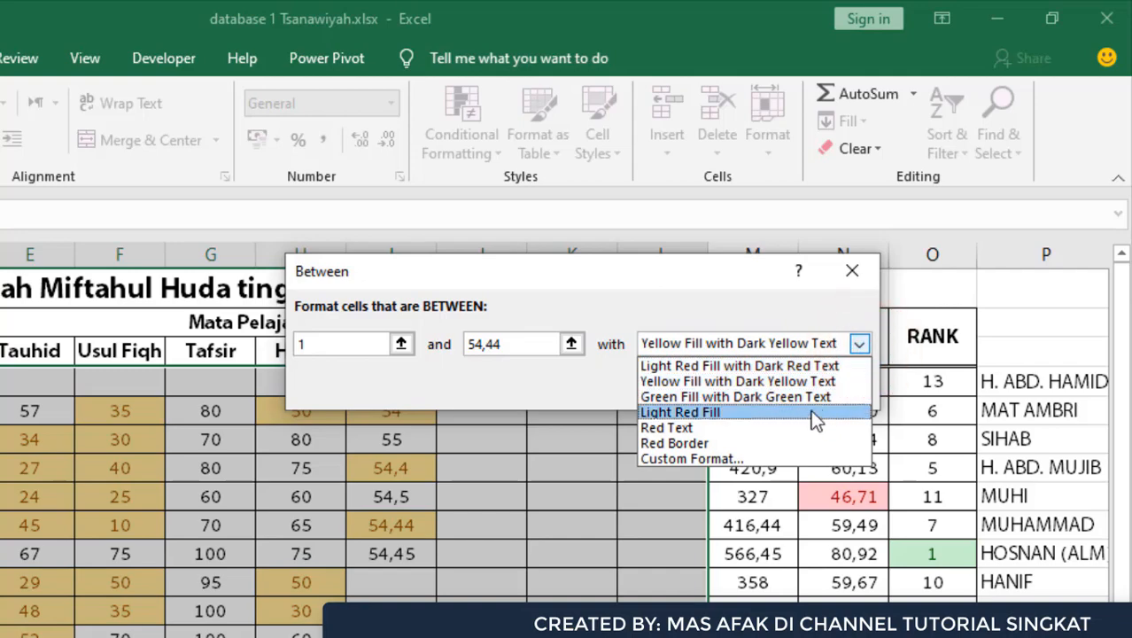
left_click(735, 459)
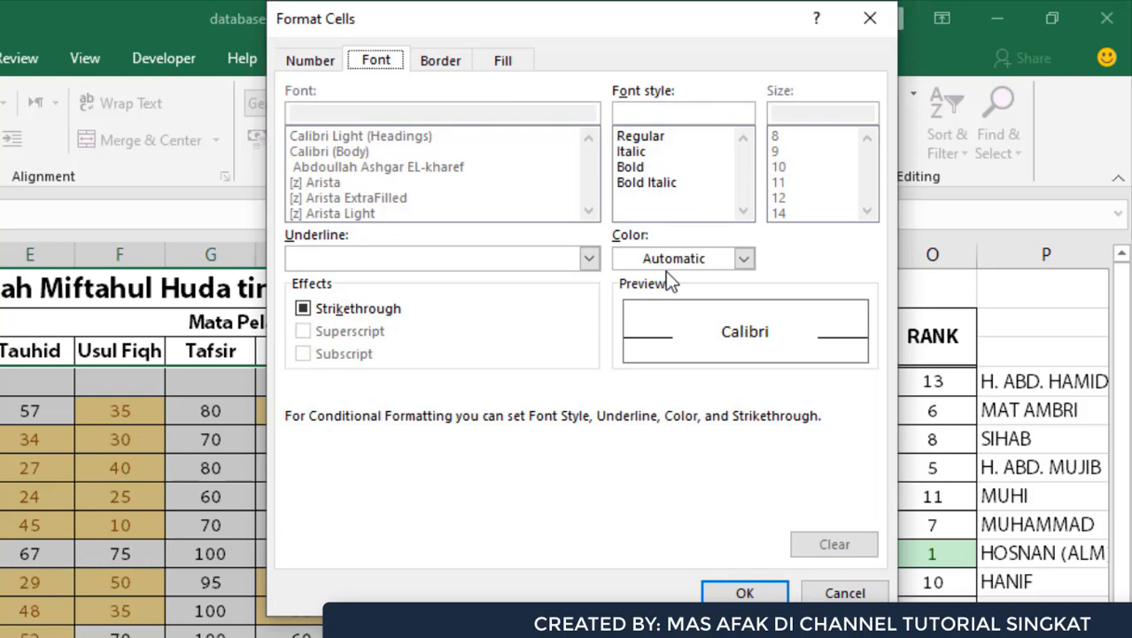
left_click(841, 596)
Apply the Between rule to C4:L16 with Light Red Fill with Dark Red Text.
left_click(858, 344)
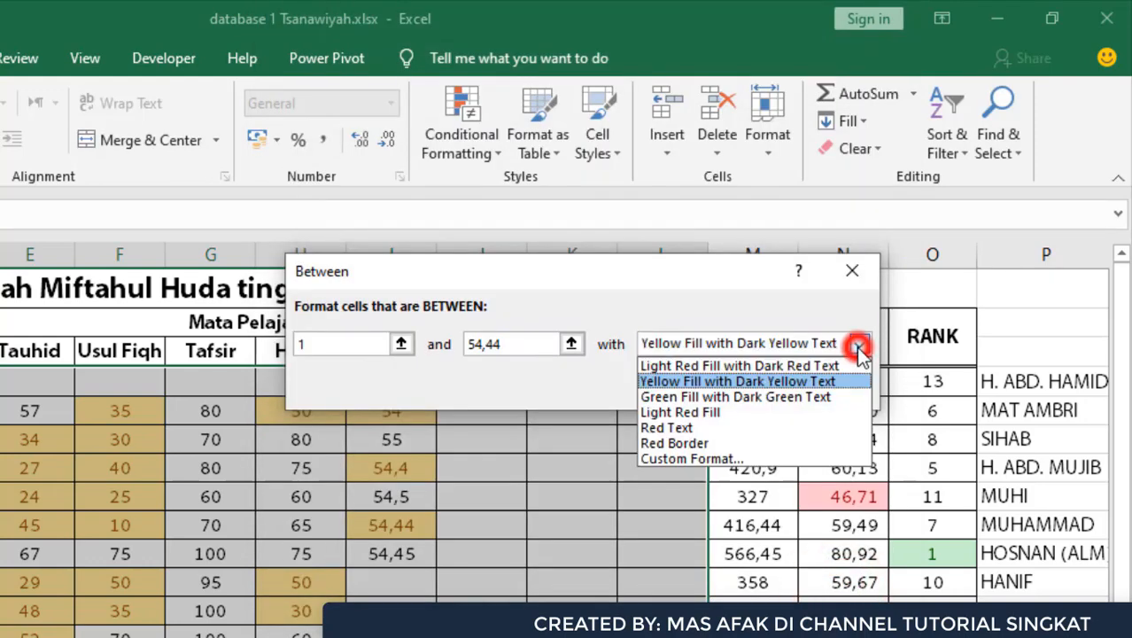
left_click(829, 361)
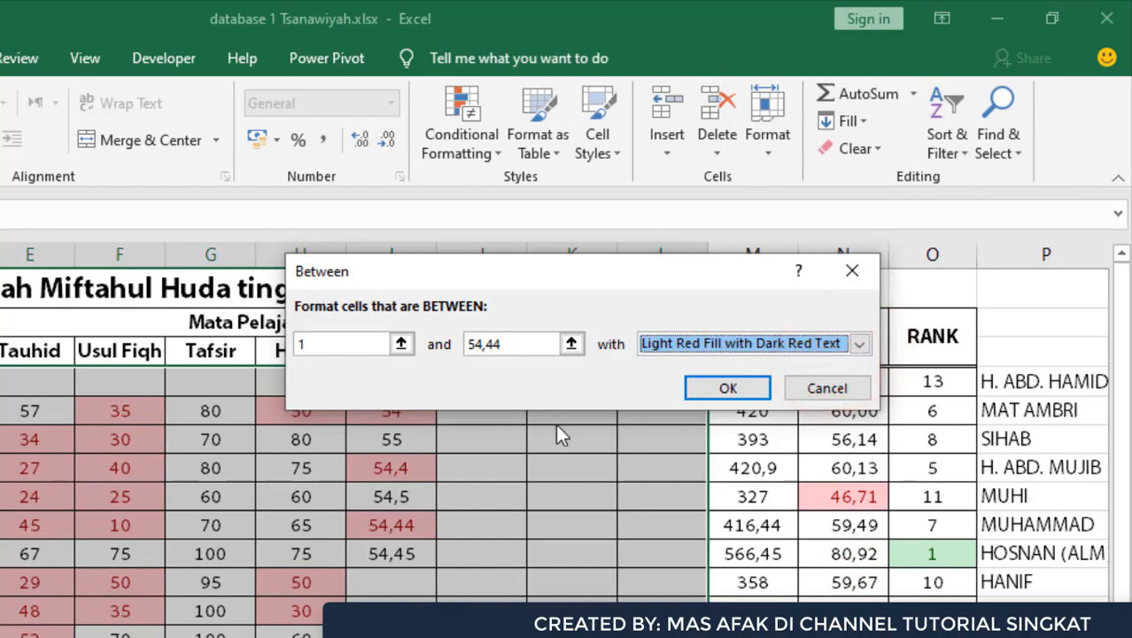
left_click(709, 392)
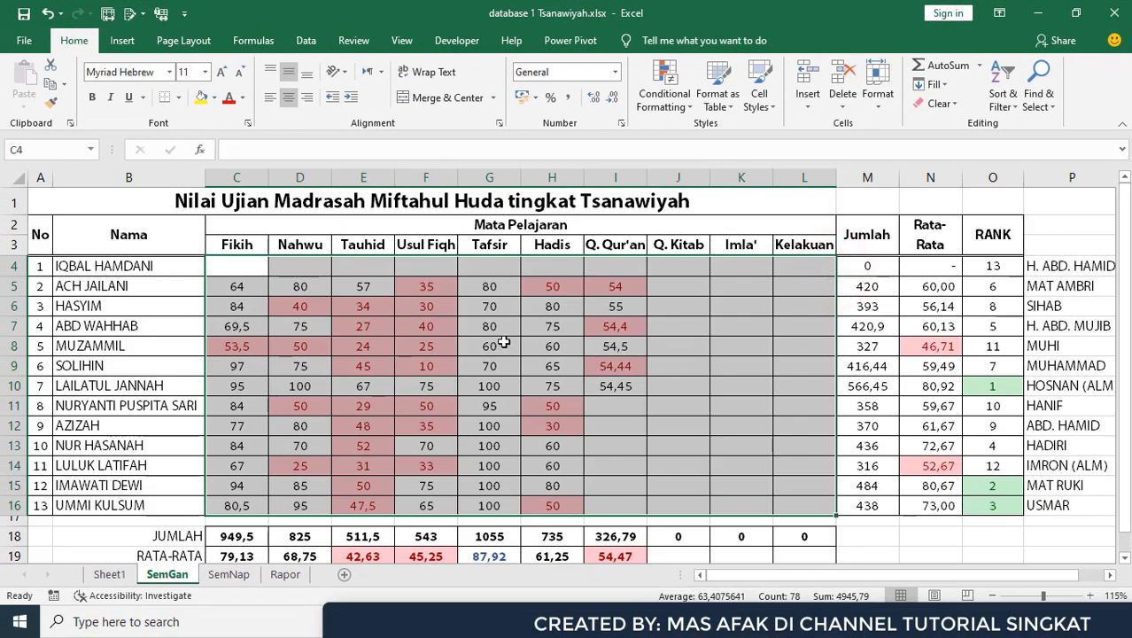
Enter the Q. Kitab scores 50, 40, 30, 20 and 10 in J8:J12.
left_click(680, 340)
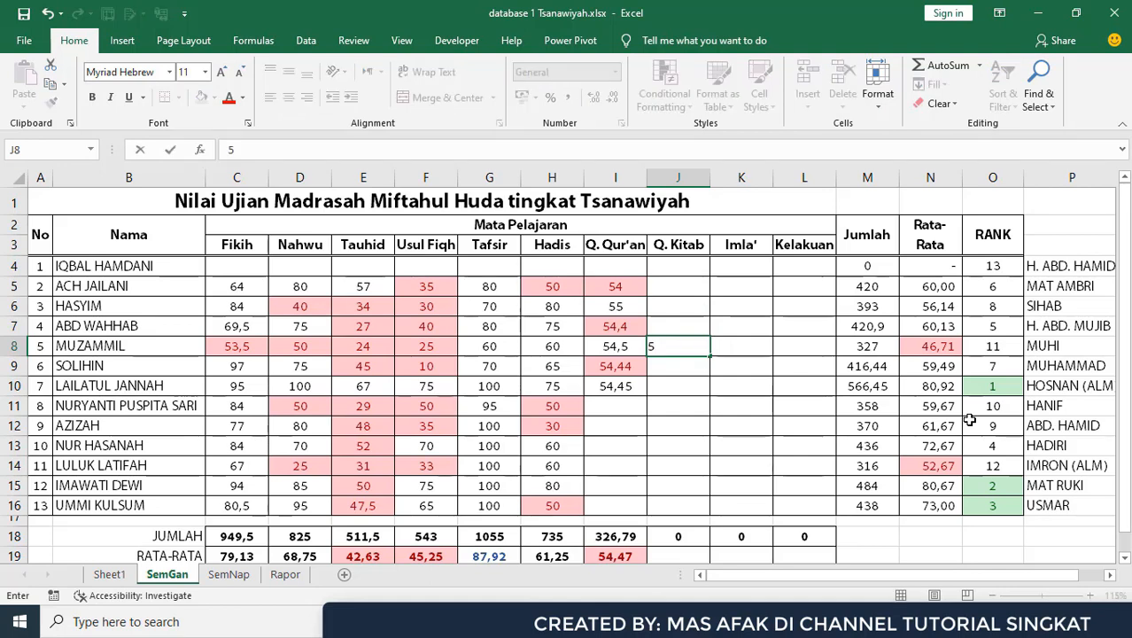
type("50")
key("Return")
type("40")
key("Return")
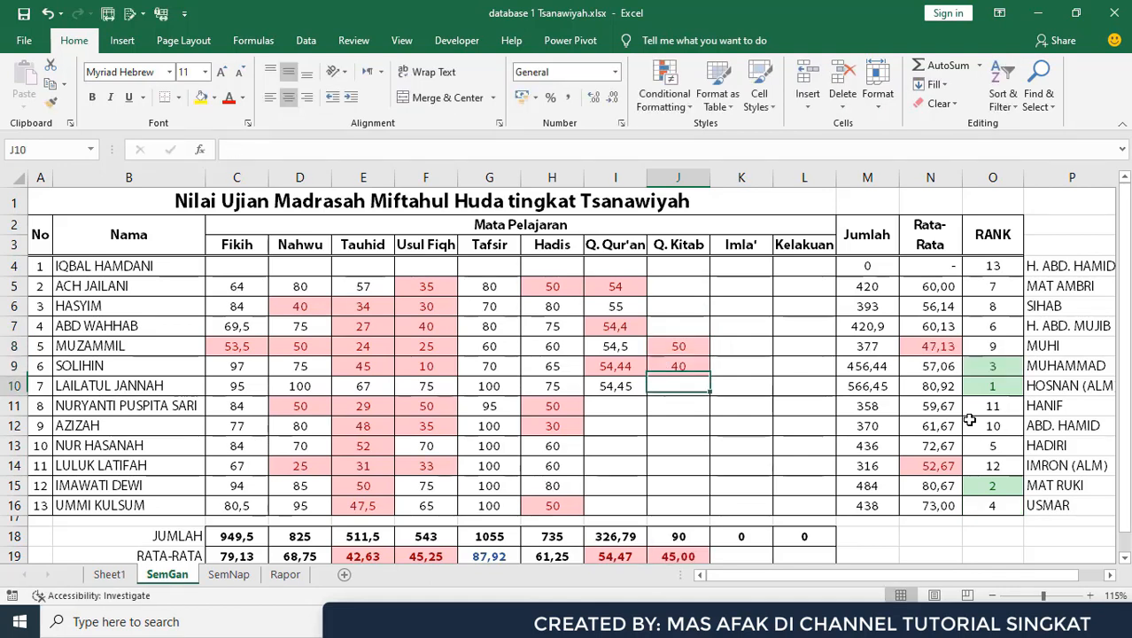
type("30")
key("Return")
type("20")
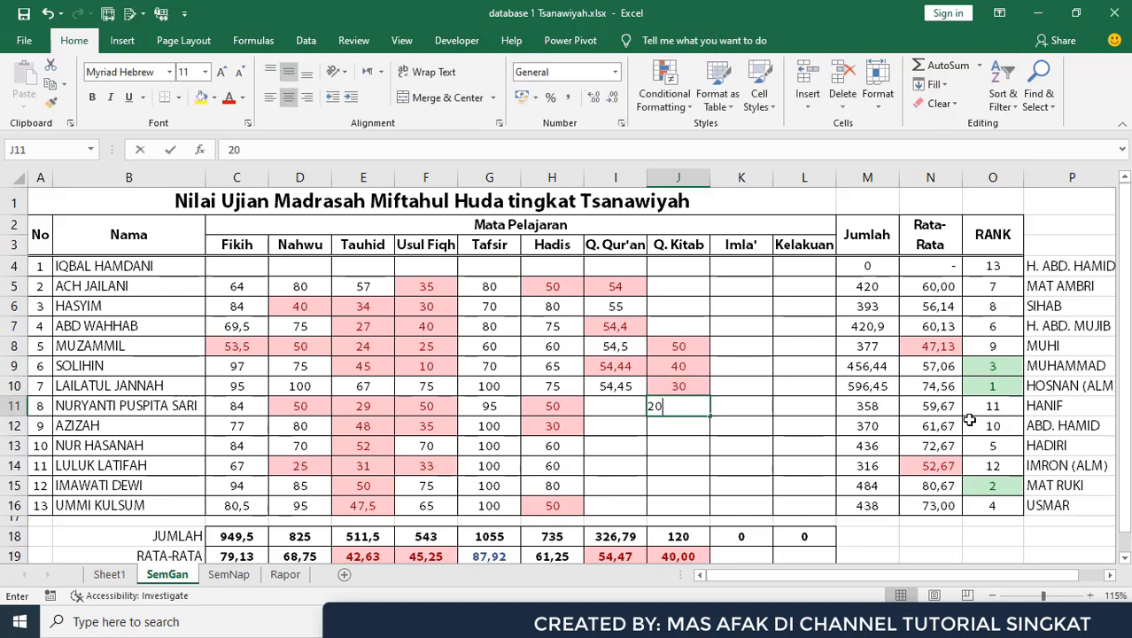
key("Return")
type("10")
key("Return")
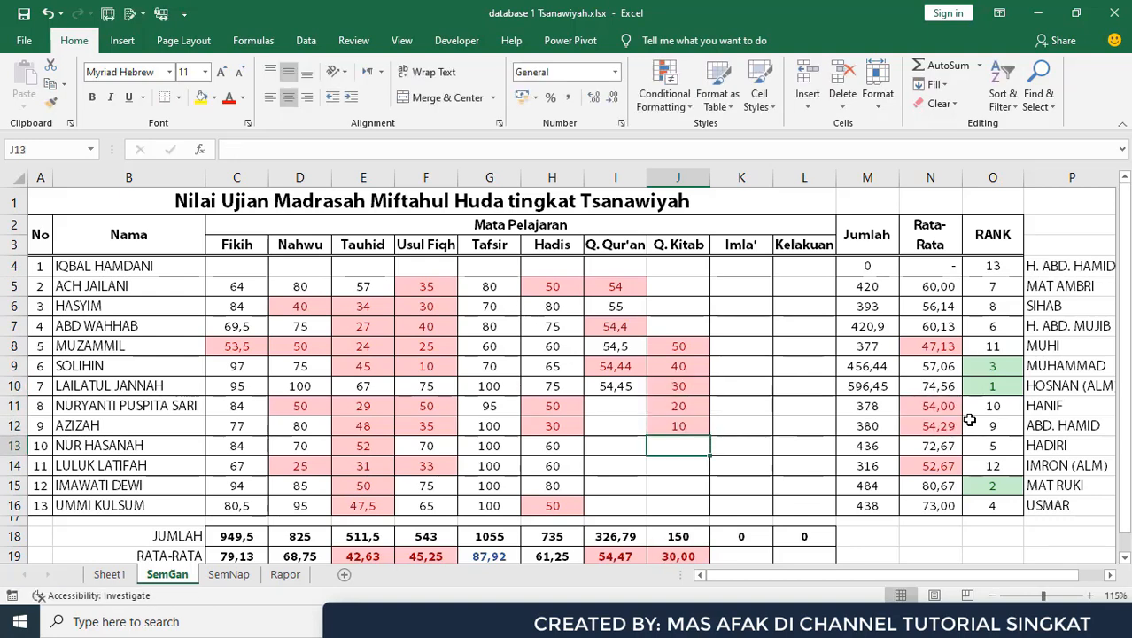
Enter the Q. Kitab scores 15, 60, 70 and 80 in J13:J16.
type("15")
key("Return")
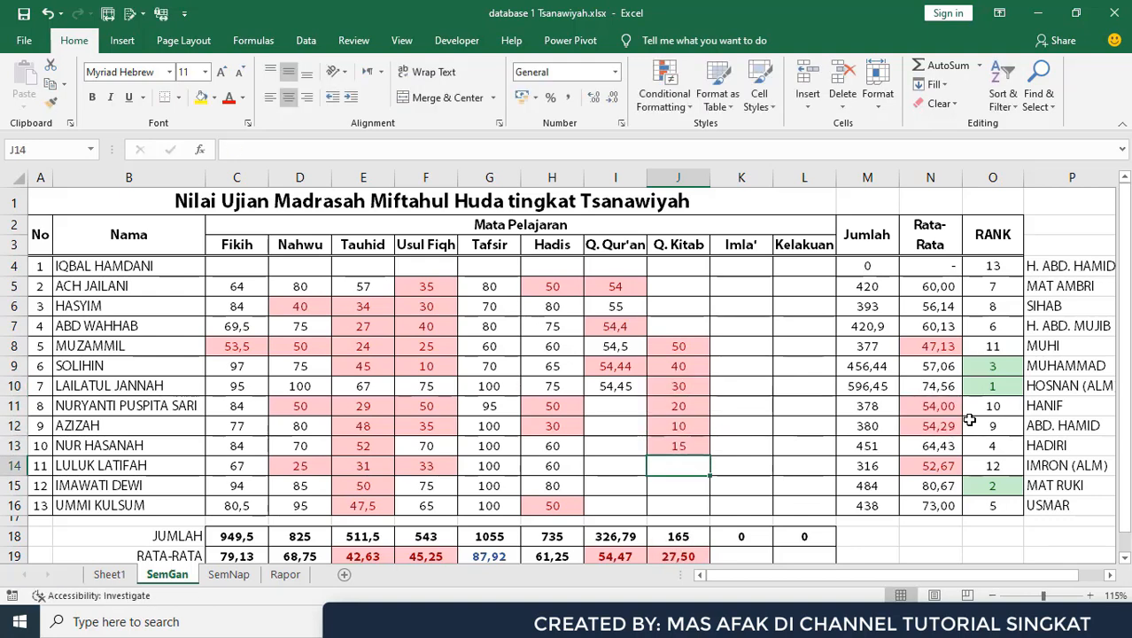
type("60")
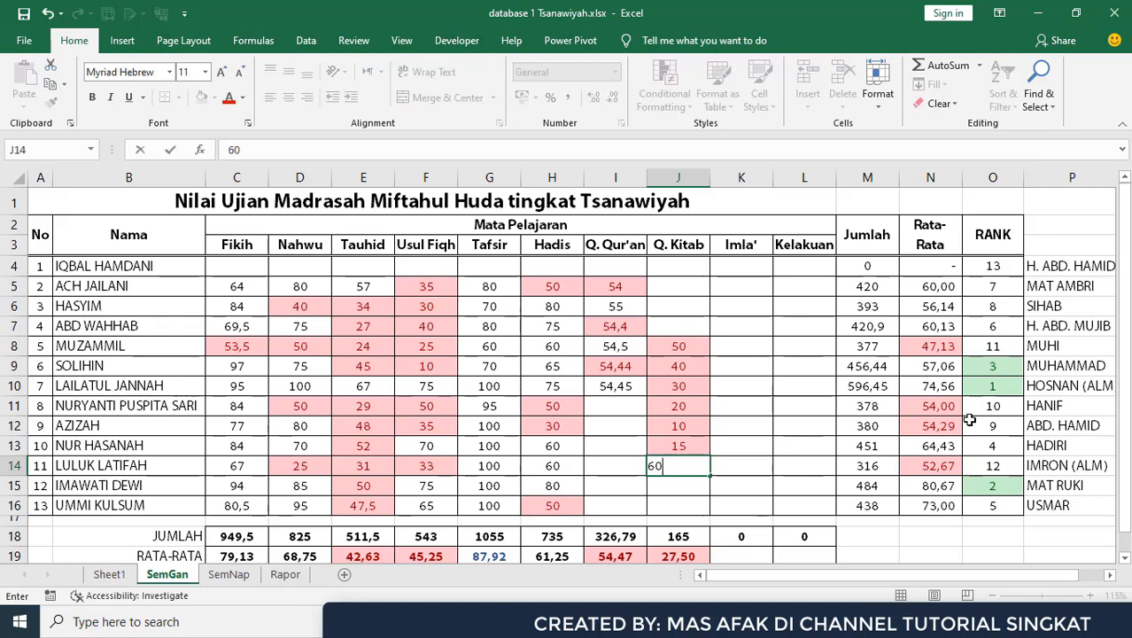
key("Return")
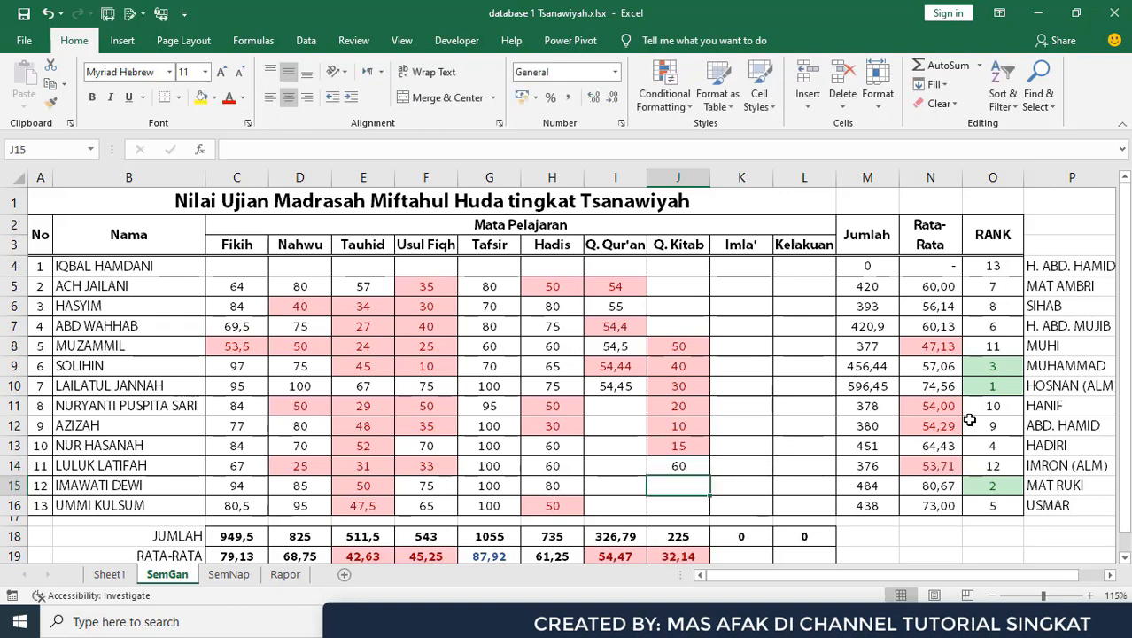
type("70")
key("Return")
type("80")
key("Return")
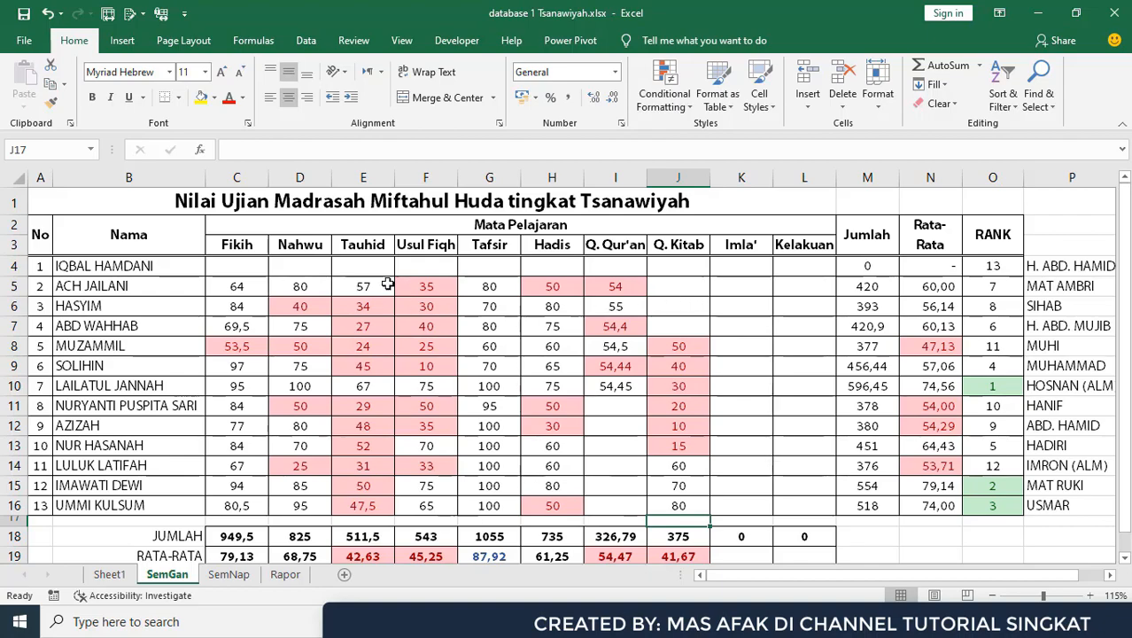
Start a new conditional formatting rule on C4:L16 that formats only cells containing Blanks.
left_click_drag(250, 264, 801, 494)
left_click(668, 105)
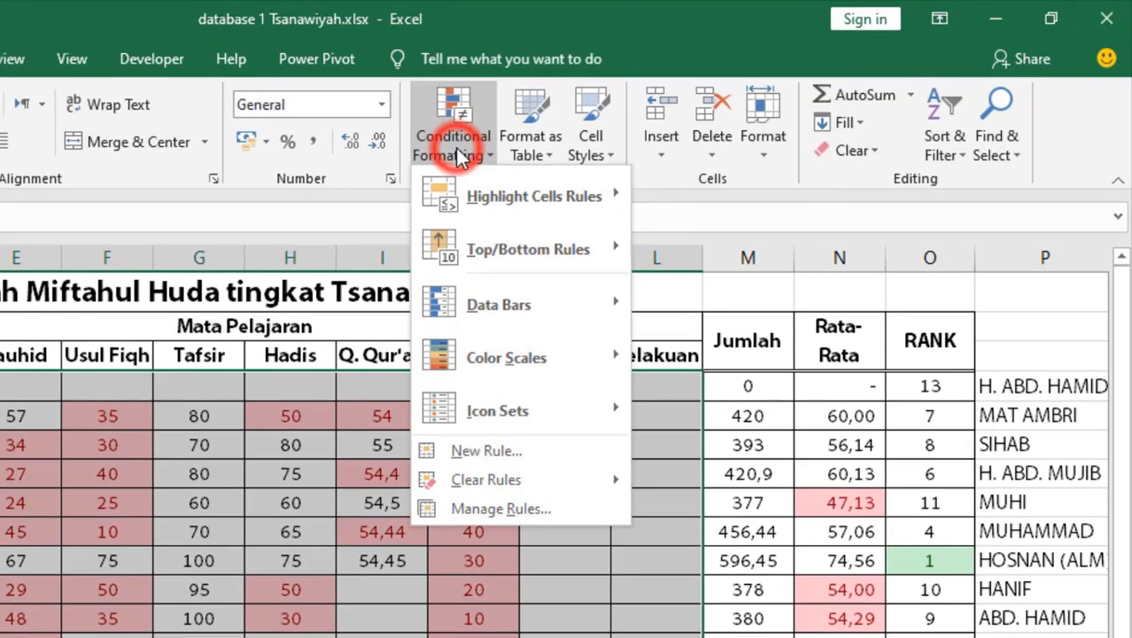
left_click(552, 450)
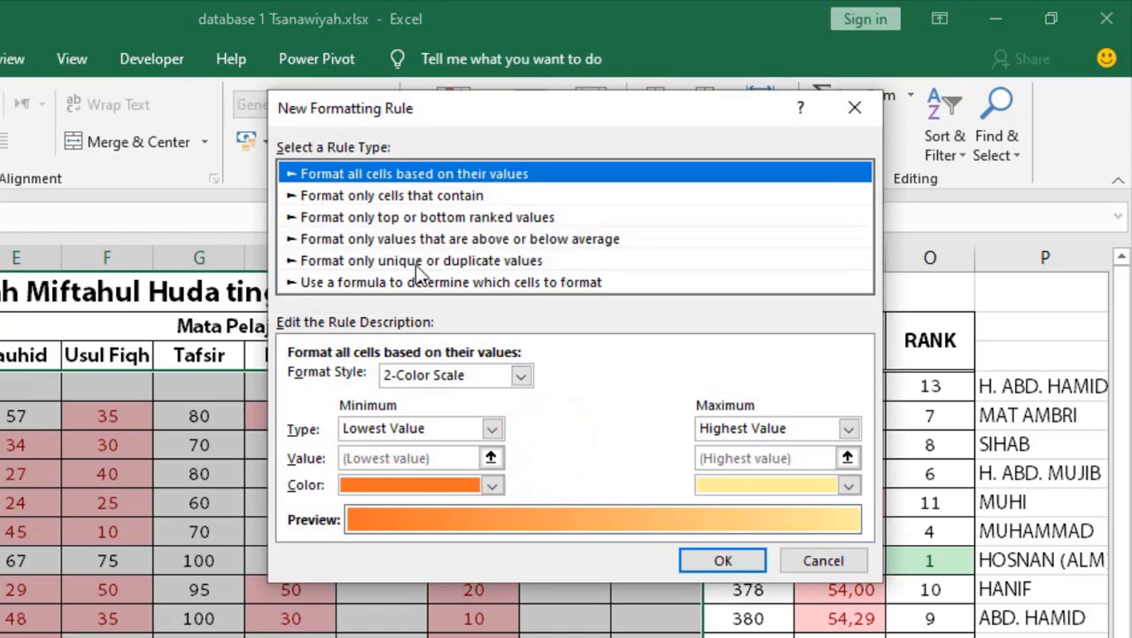
left_click(410, 199)
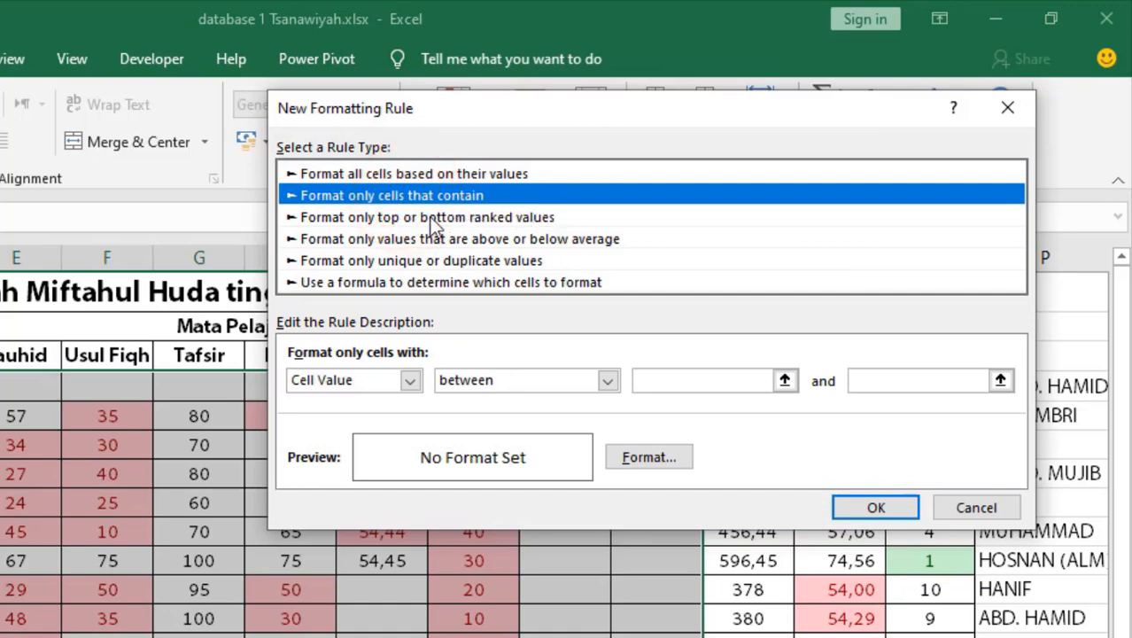
left_click(411, 380)
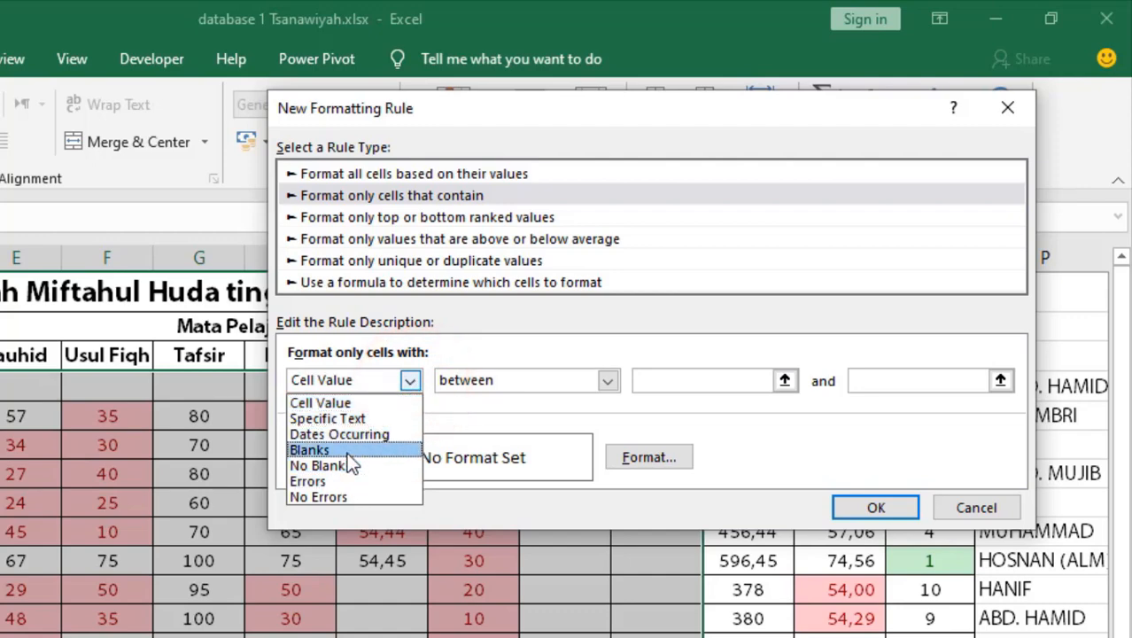
left_click(340, 358)
left_click(411, 380)
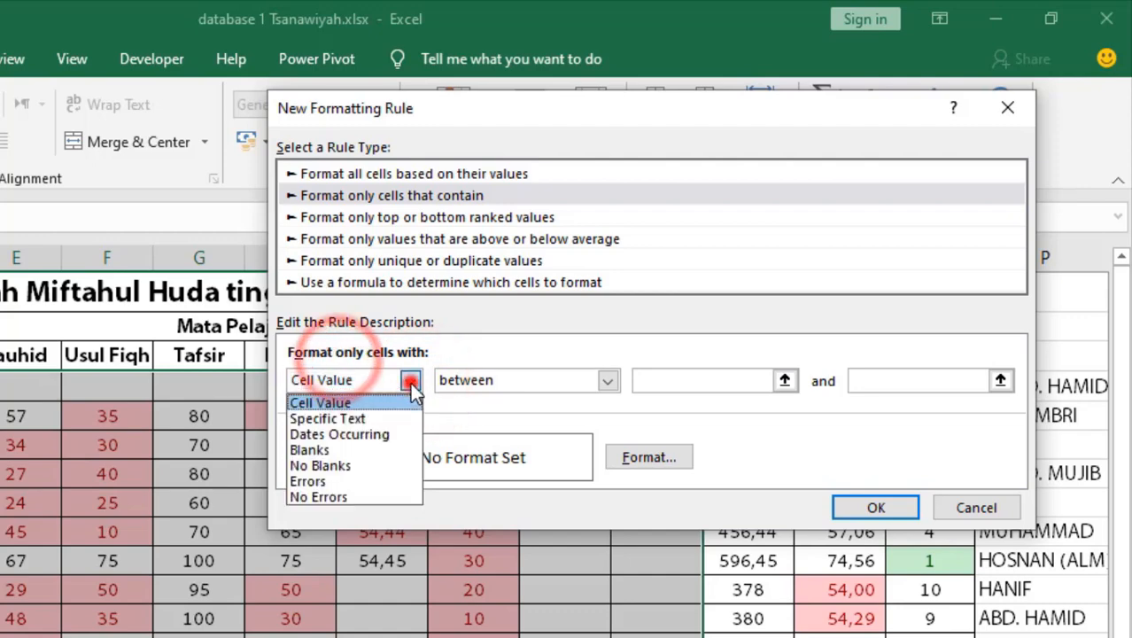
left_click(384, 453)
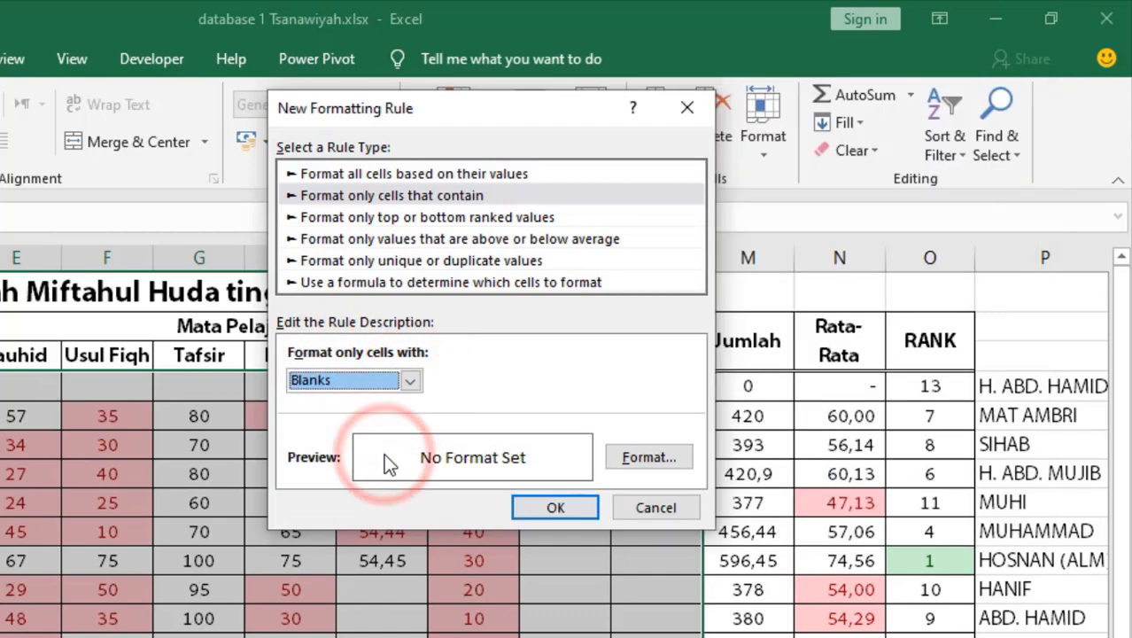
Give the blanks rule a light green fill and apply it to the score range.
left_click(649, 457)
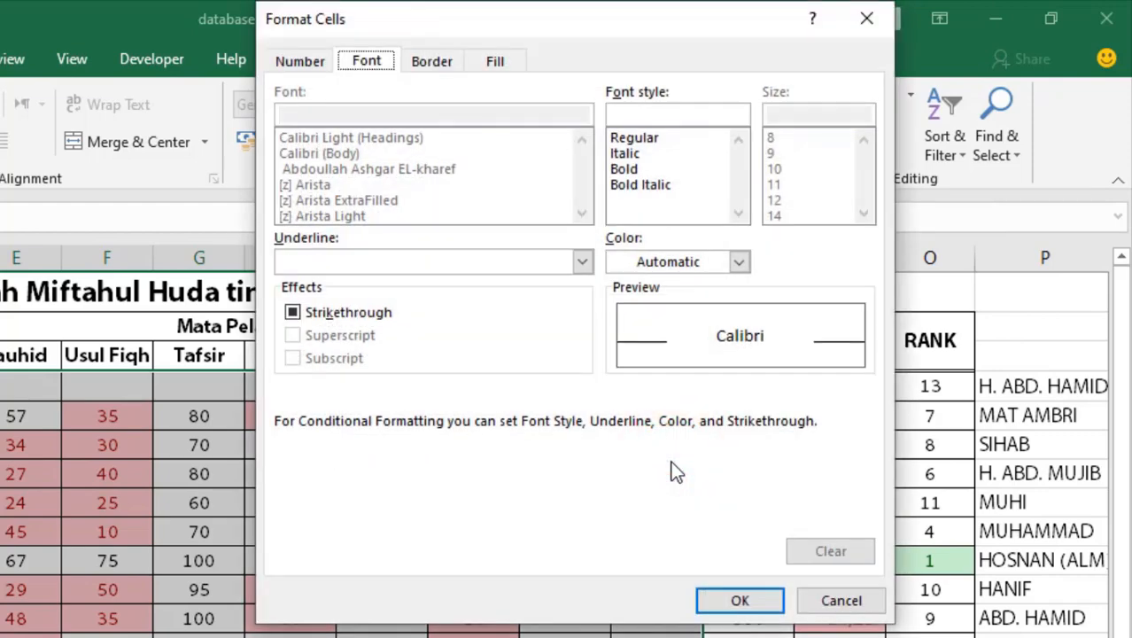
left_click(499, 62)
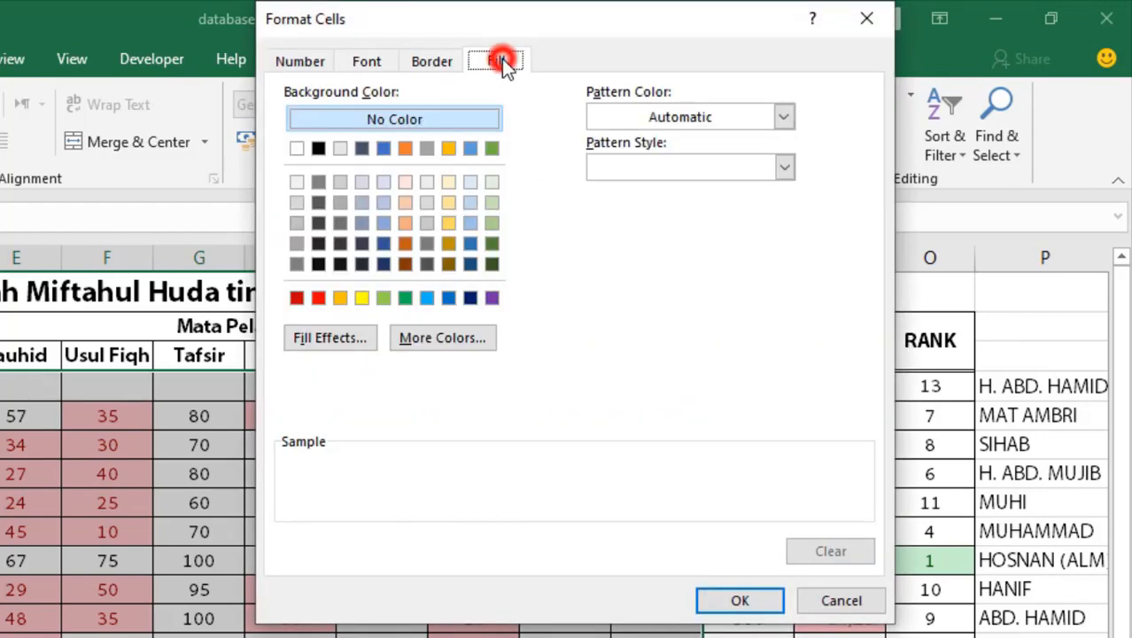
left_click(492, 205)
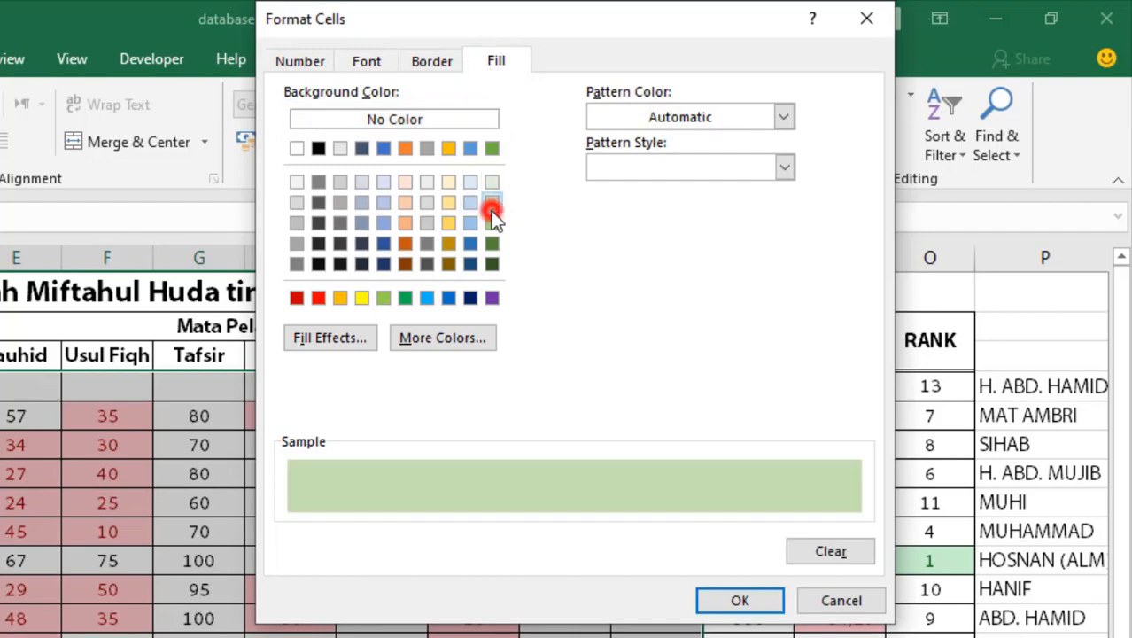
left_click(767, 603)
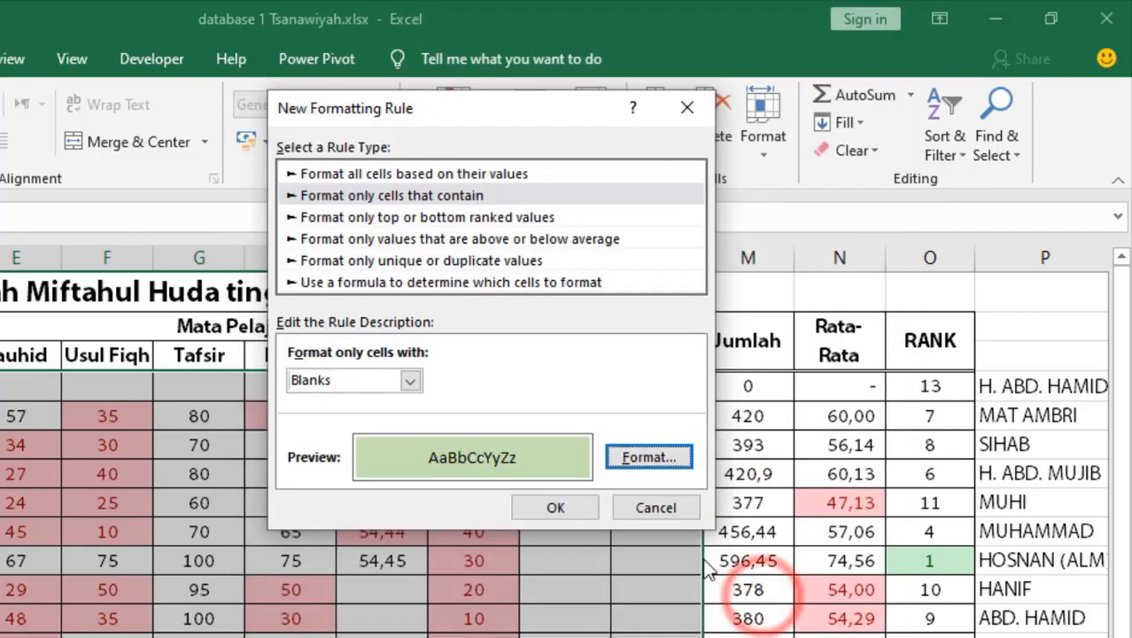
left_click(556, 578)
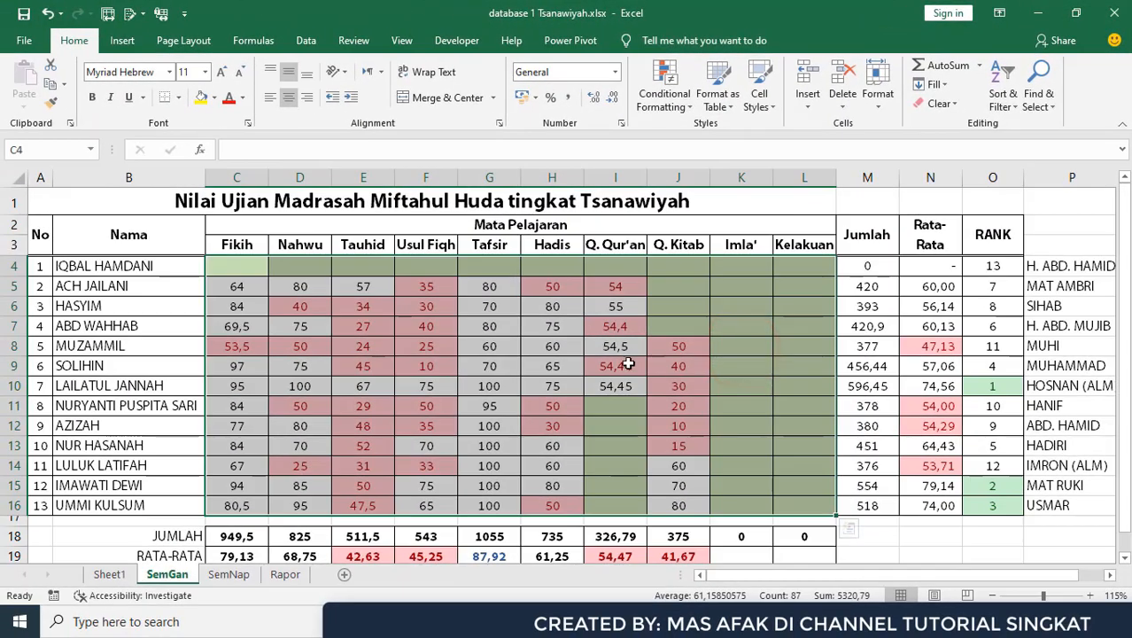
Enter the Q. Qur'an score 50 in both I12 and I13.
left_click(631, 423)
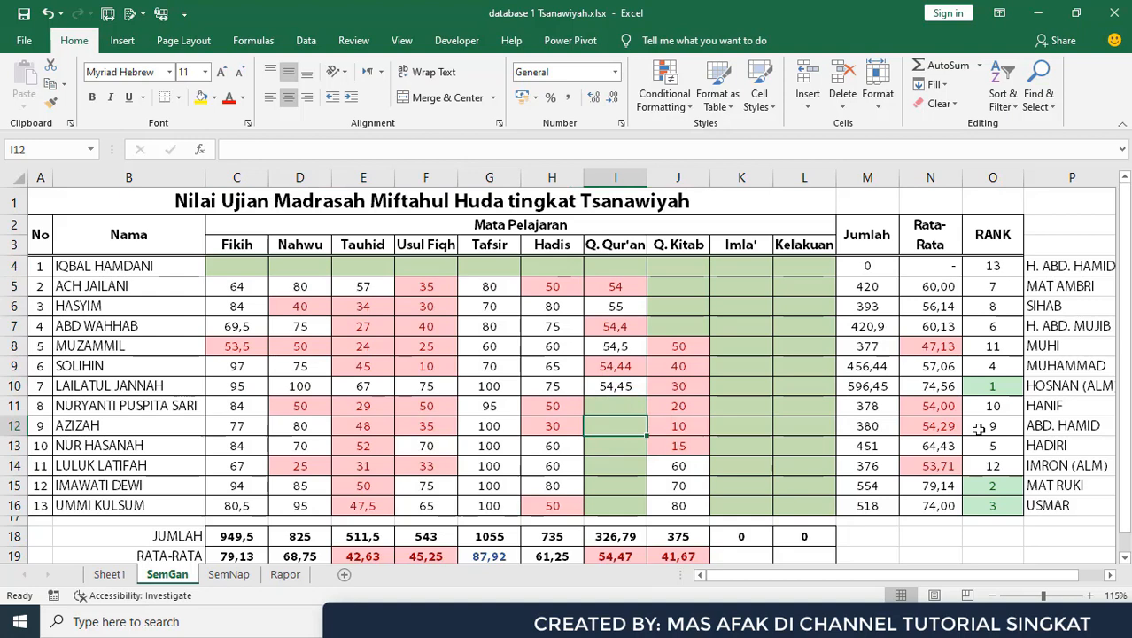
type("50")
key("Return")
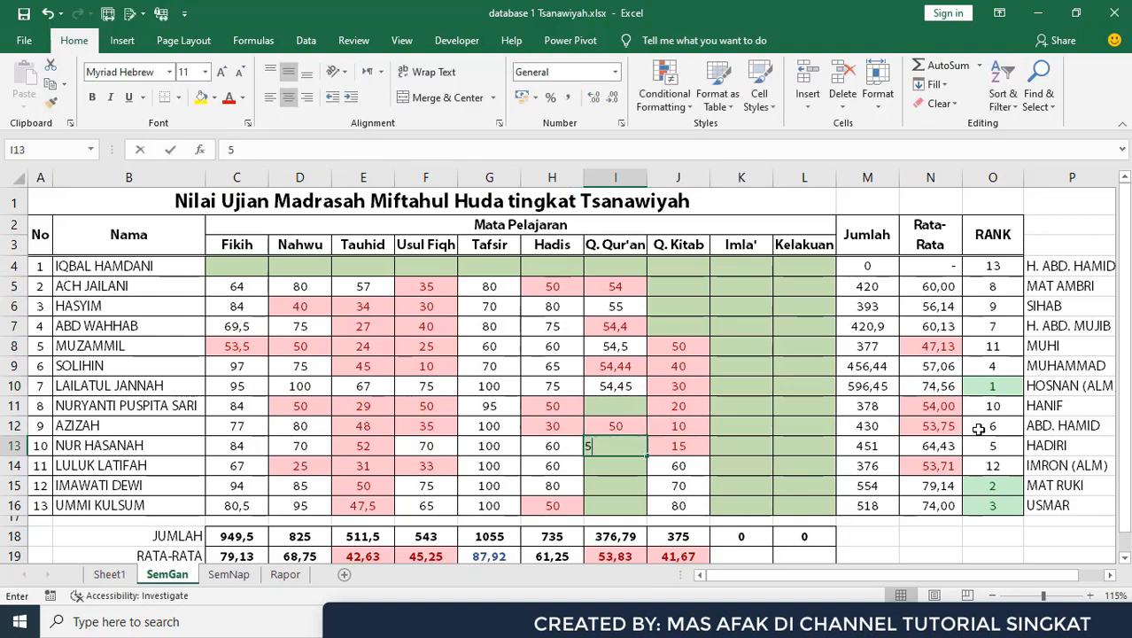
type("50")
key("Return")
Enter the Q. Qur'an score 90 in each of the cells I14:I16.
type("5")
key("BackSpace")
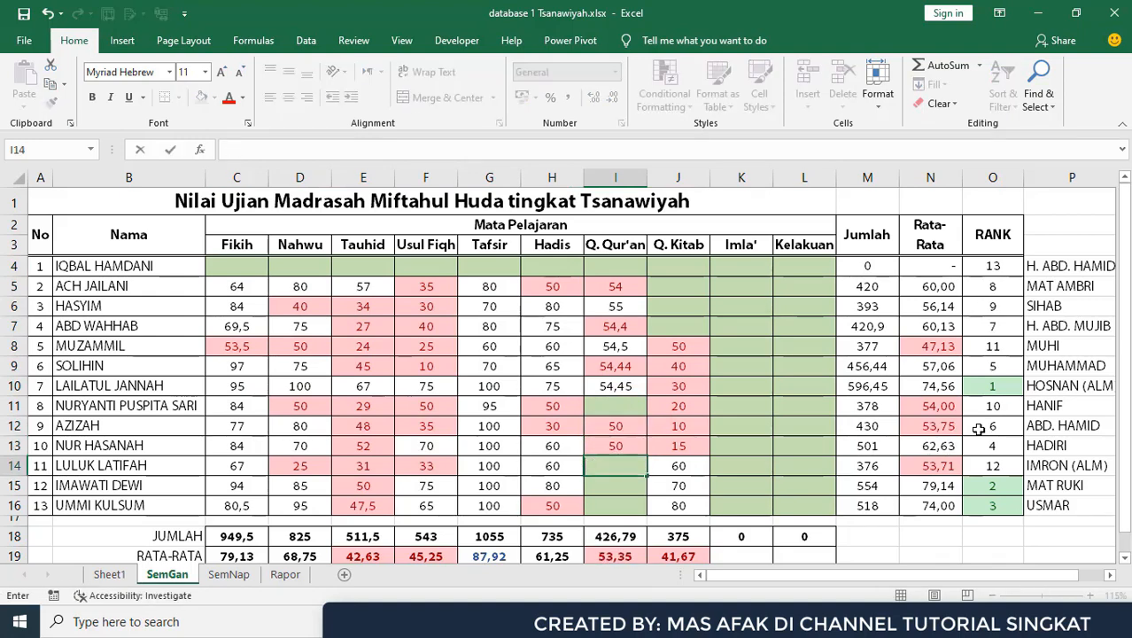
type("90")
key("Return")
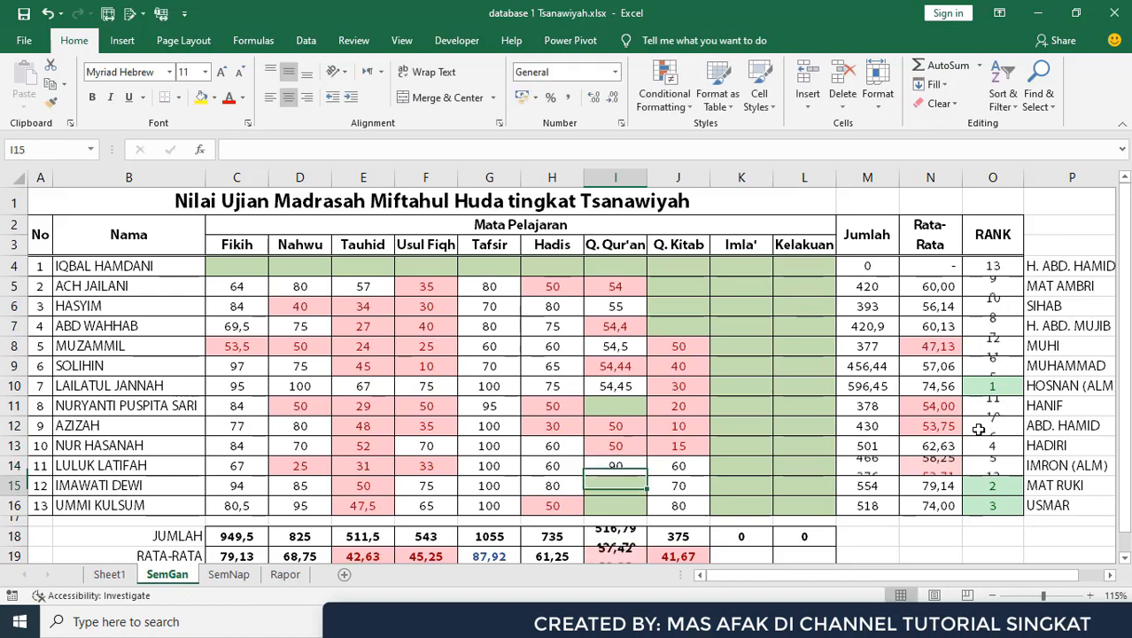
type("90")
key("Return")
type("90")
key("Return")
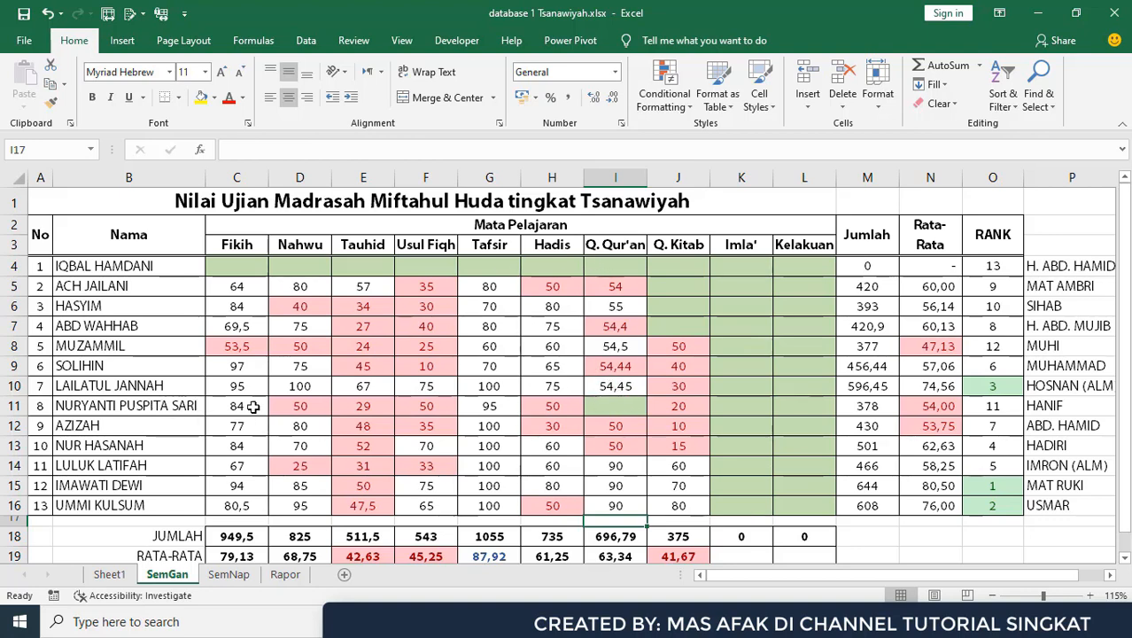
Enter a Q. Qur'an score of 0 in the blank cell I11.
left_click(626, 406)
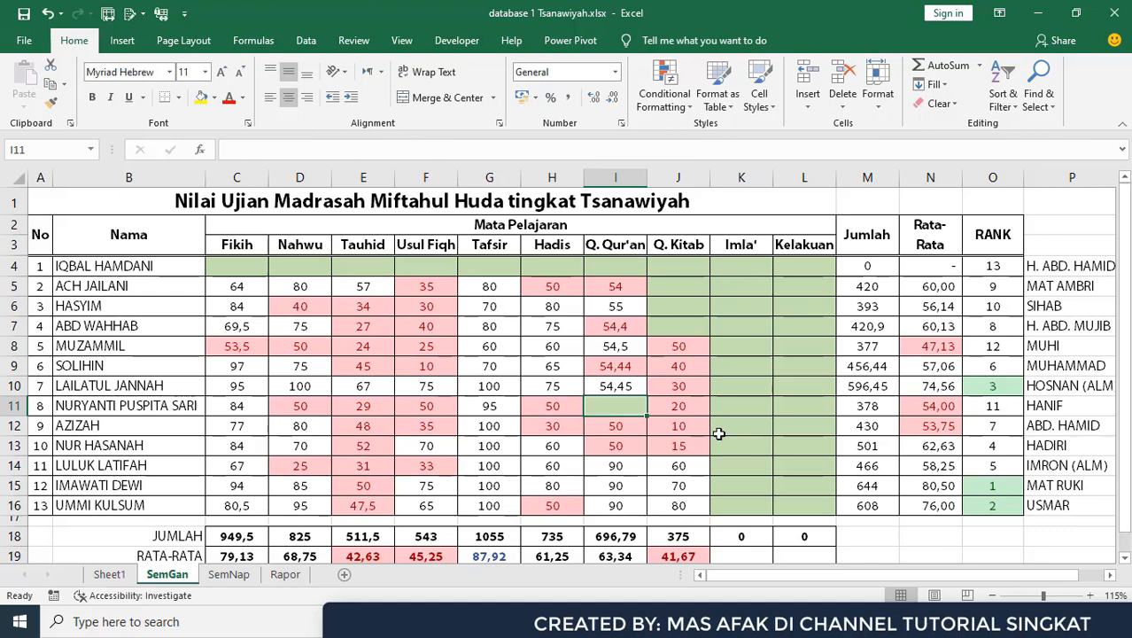
type("0")
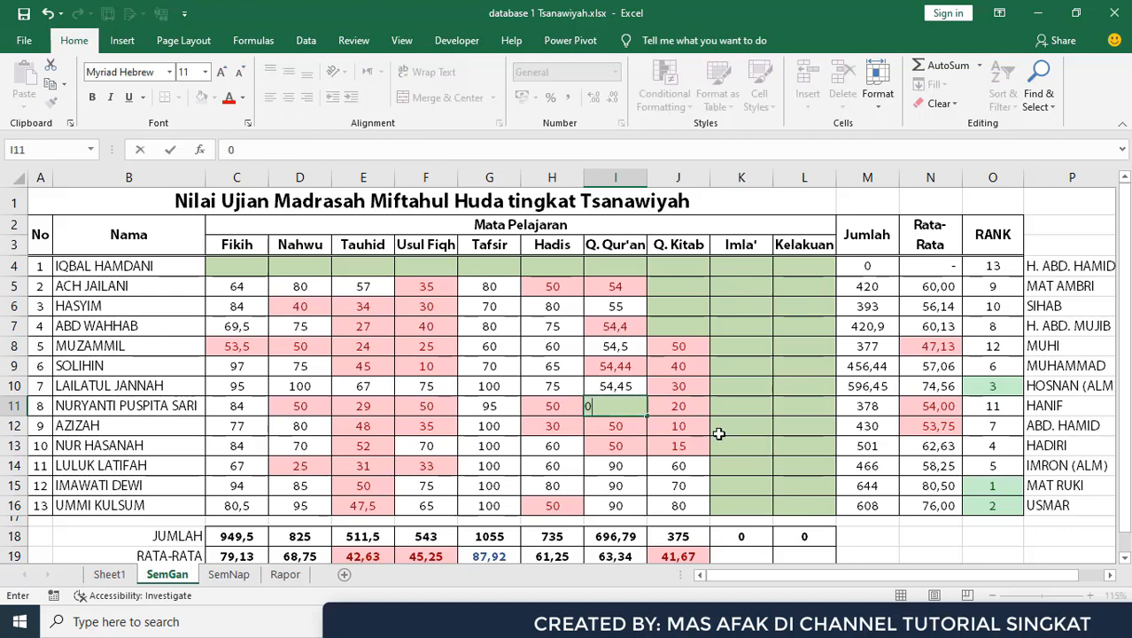
key("Return")
key("Up")
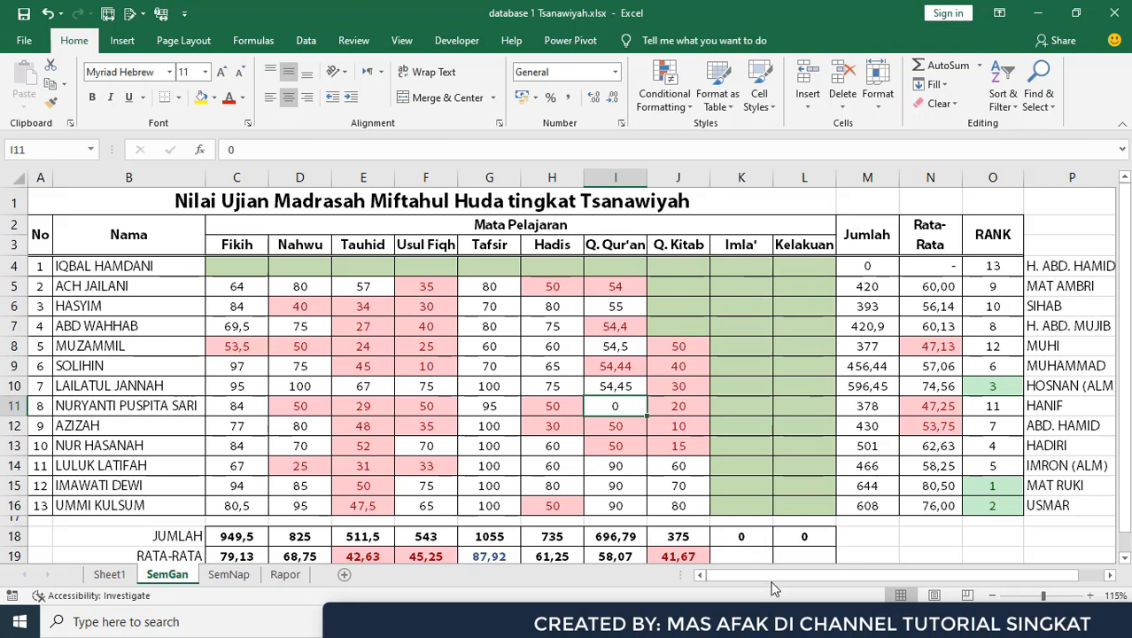
left_click_drag(775, 577, 803, 577)
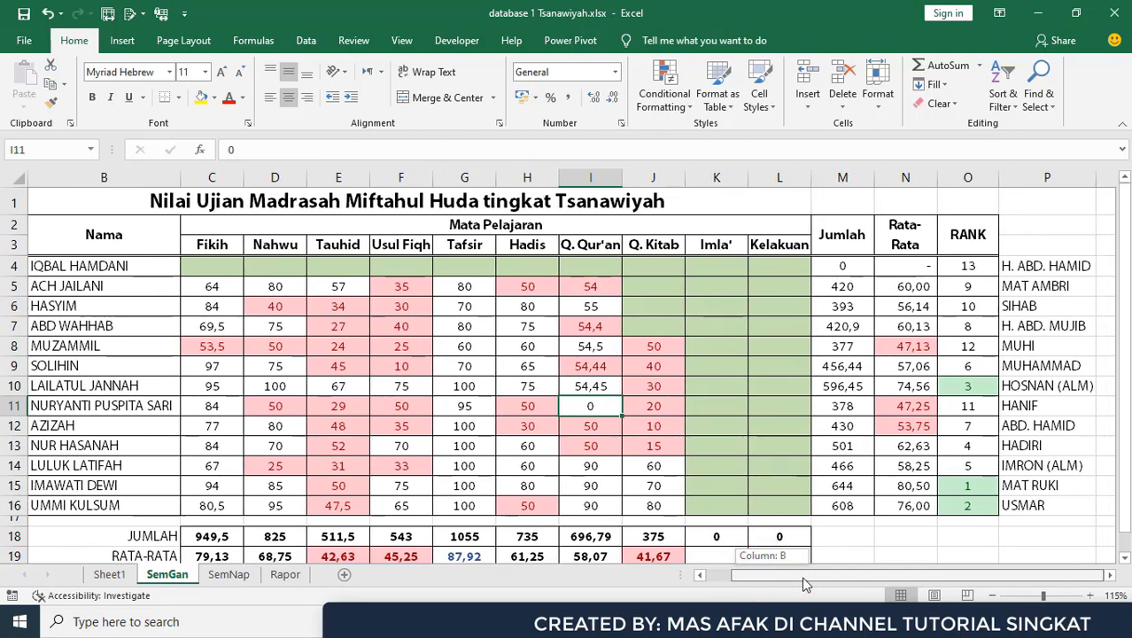
left_click(1110, 575)
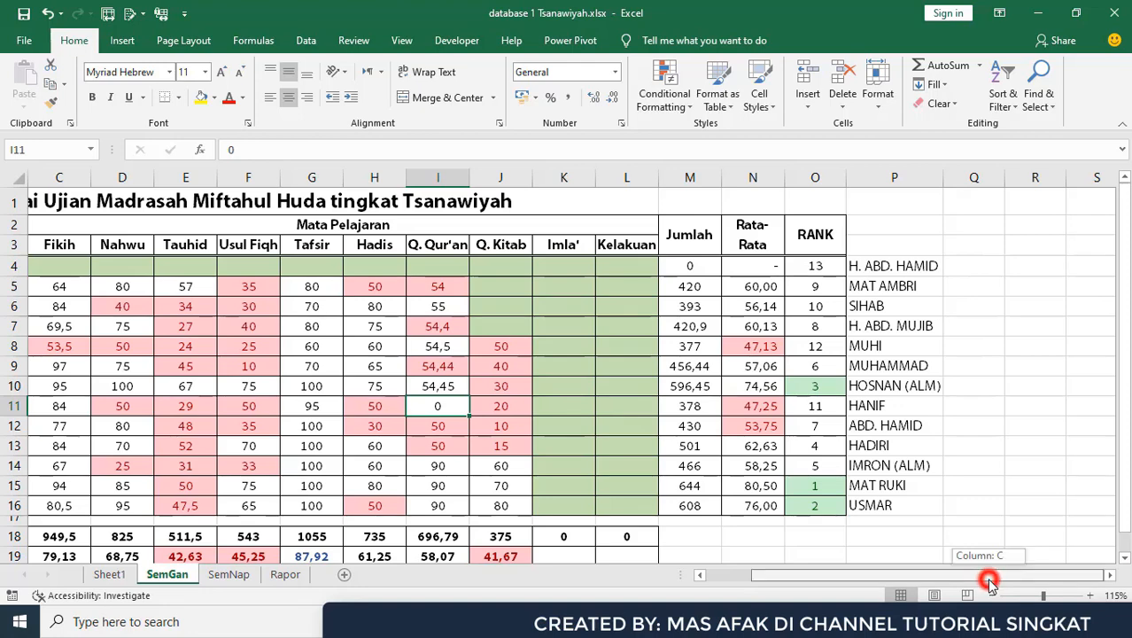
left_click(979, 265)
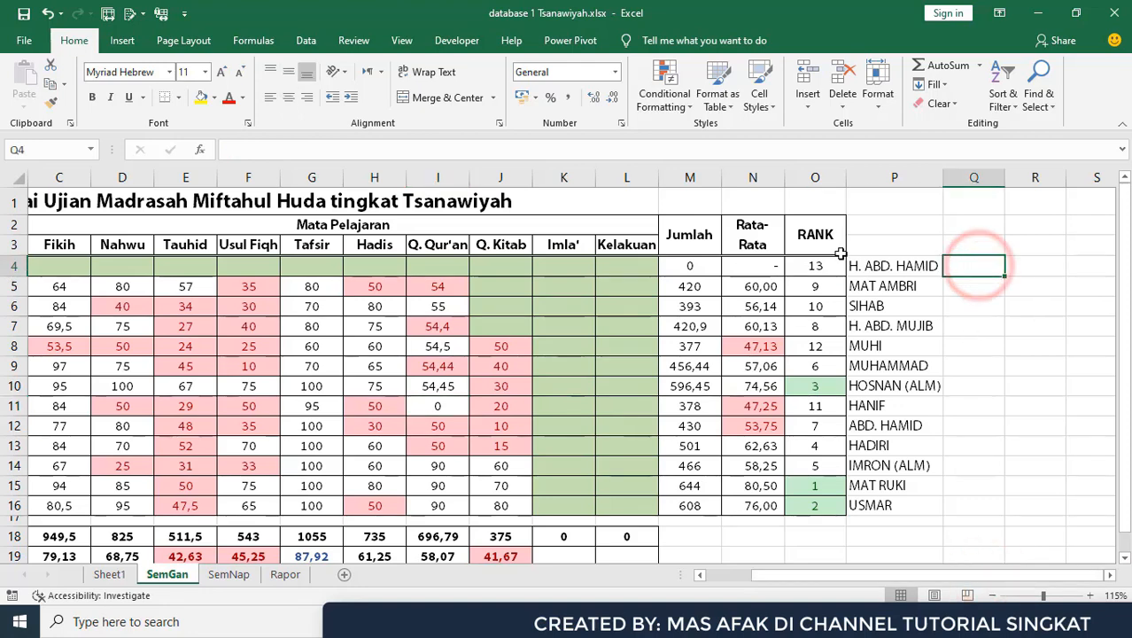
left_click_drag(1019, 575, 972, 575)
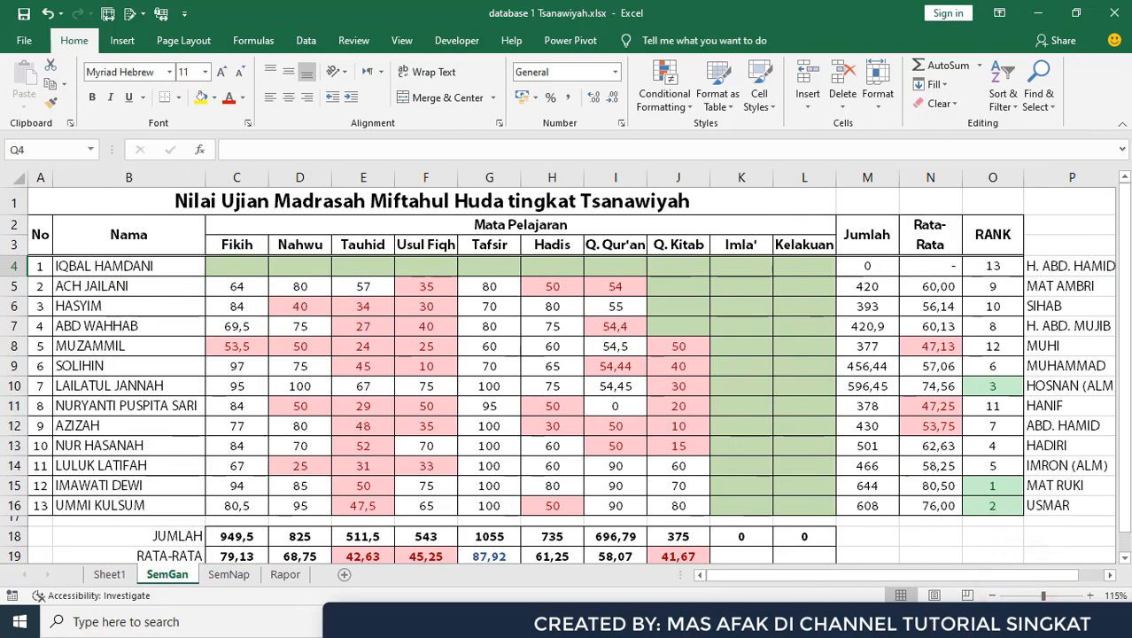
left_click_drag(835, 583, 848, 578)
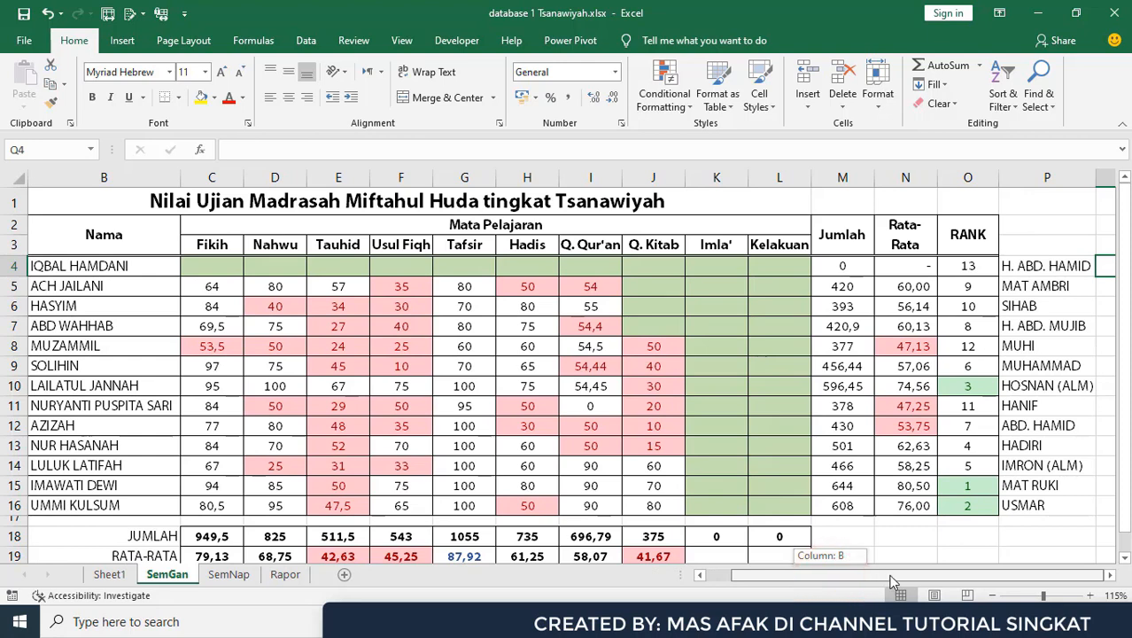
Enter the Kelakuan formula =I5/10 in L5 and fill it down to L16.
left_click(732, 265)
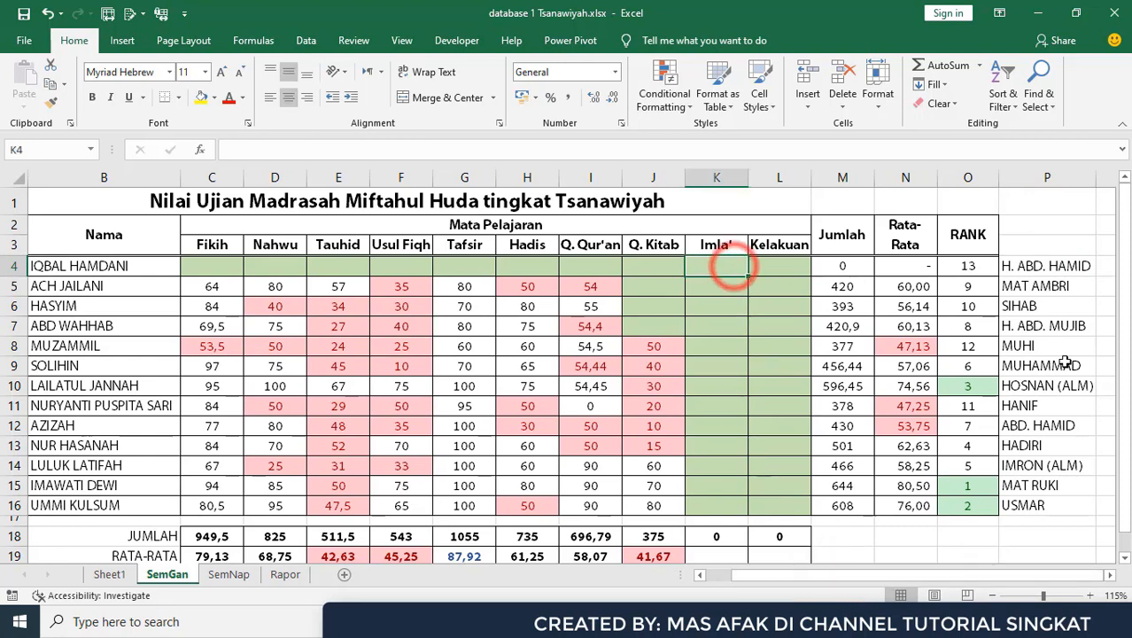
key("Right")
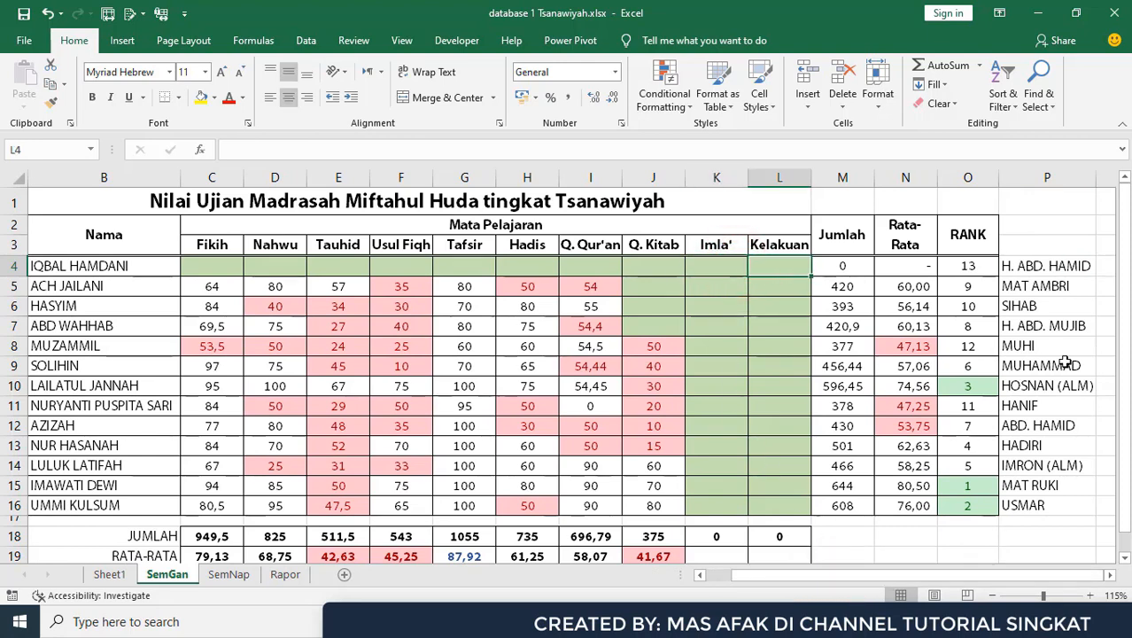
key("Left")
key("Right")
key("Down")
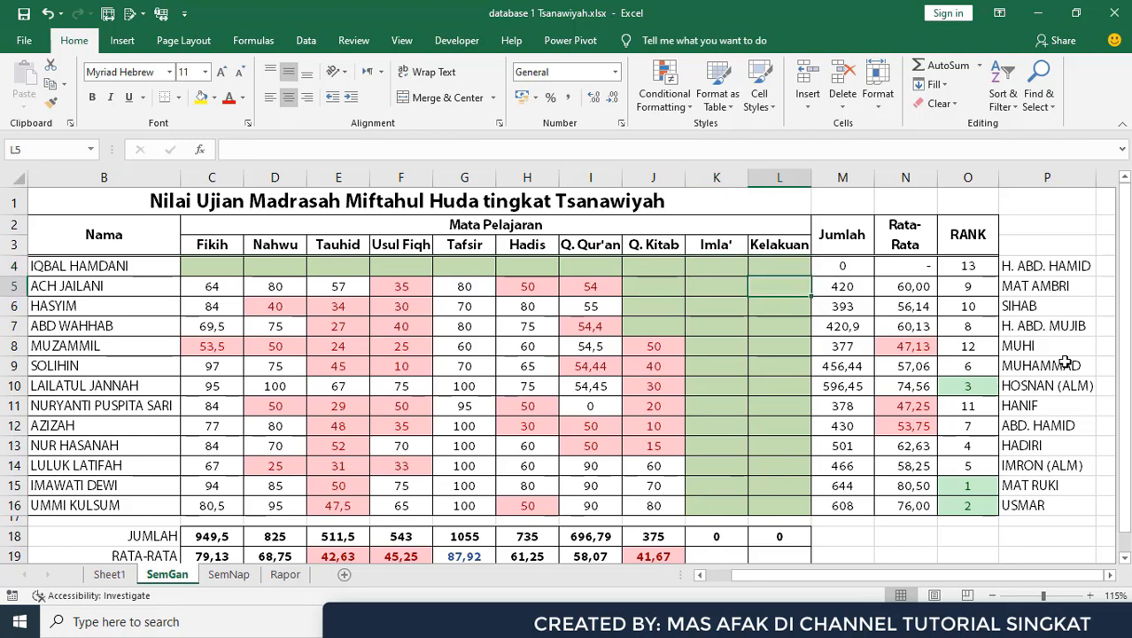
type("=")
key("Left")
key("Left")
key("Left")
key("Left")
key("Left")
key("Left")
key("Left")
key("Left")
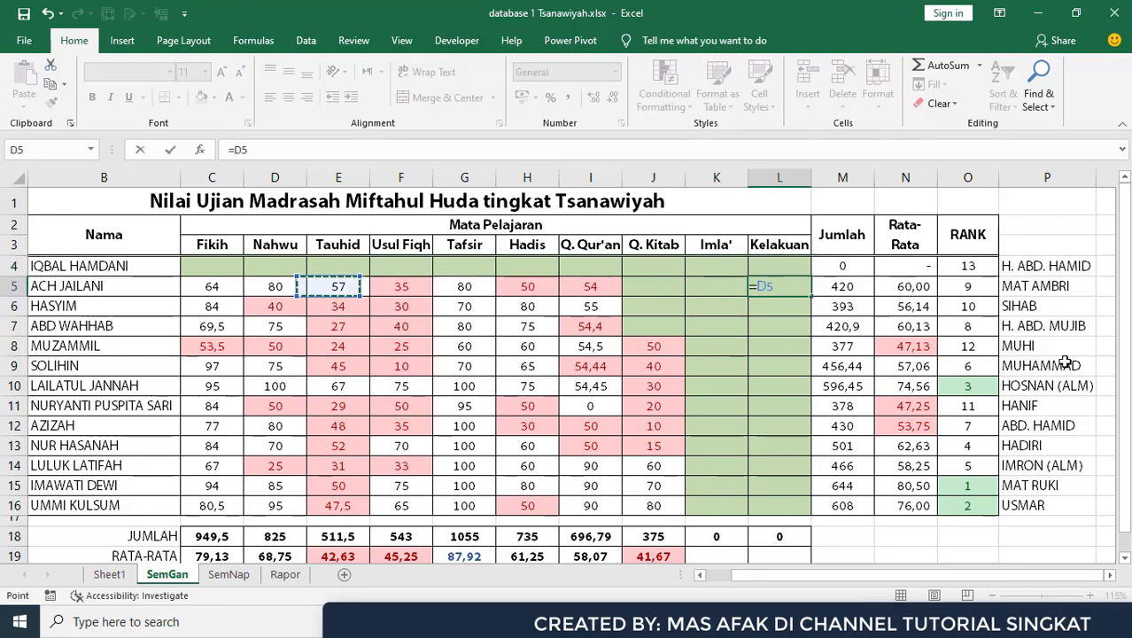
key("Left")
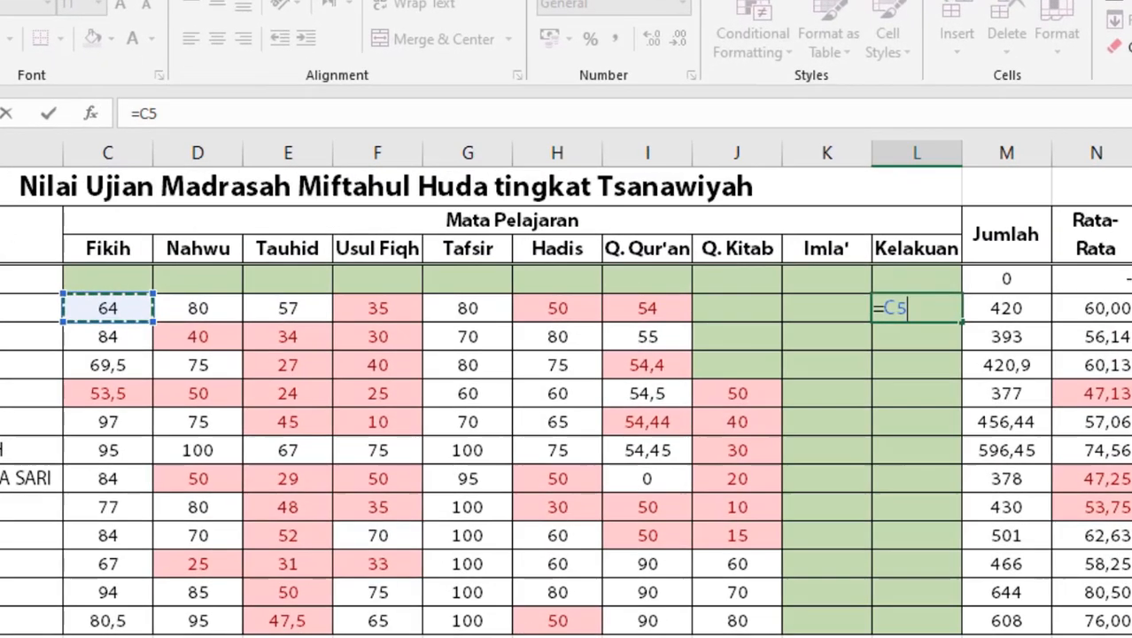
key("Right")
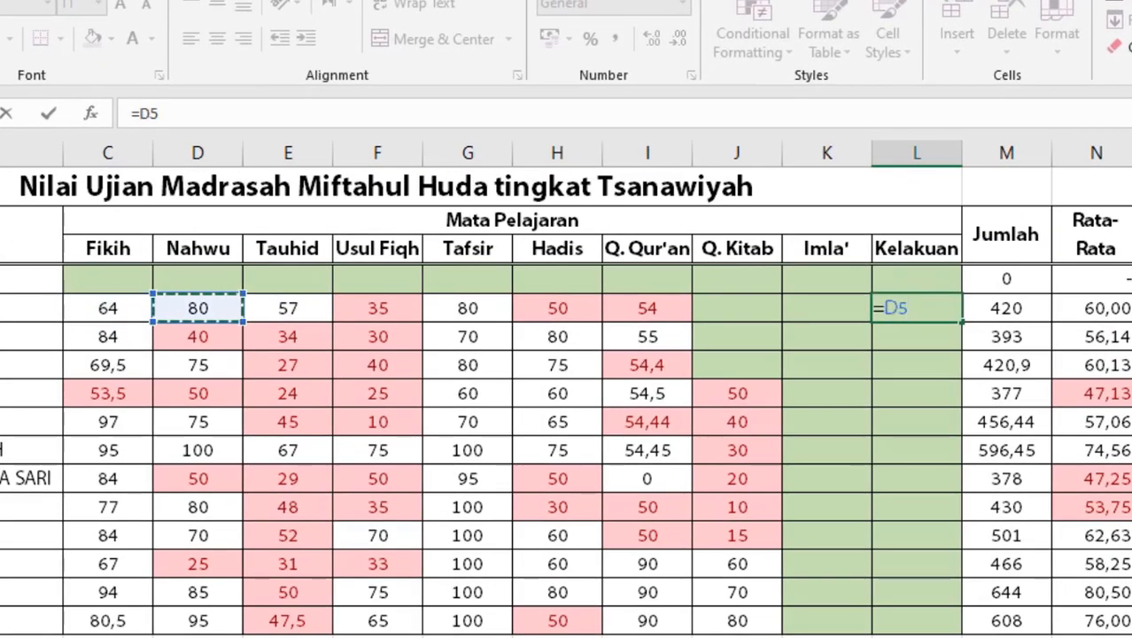
key("Right")
key("Right")
key("Right")
key("Right")
key("Right")
key("Right")
key("Right")
key("Right")
key("Right")
key("Left")
key("Left")
key("Left")
key("Left")
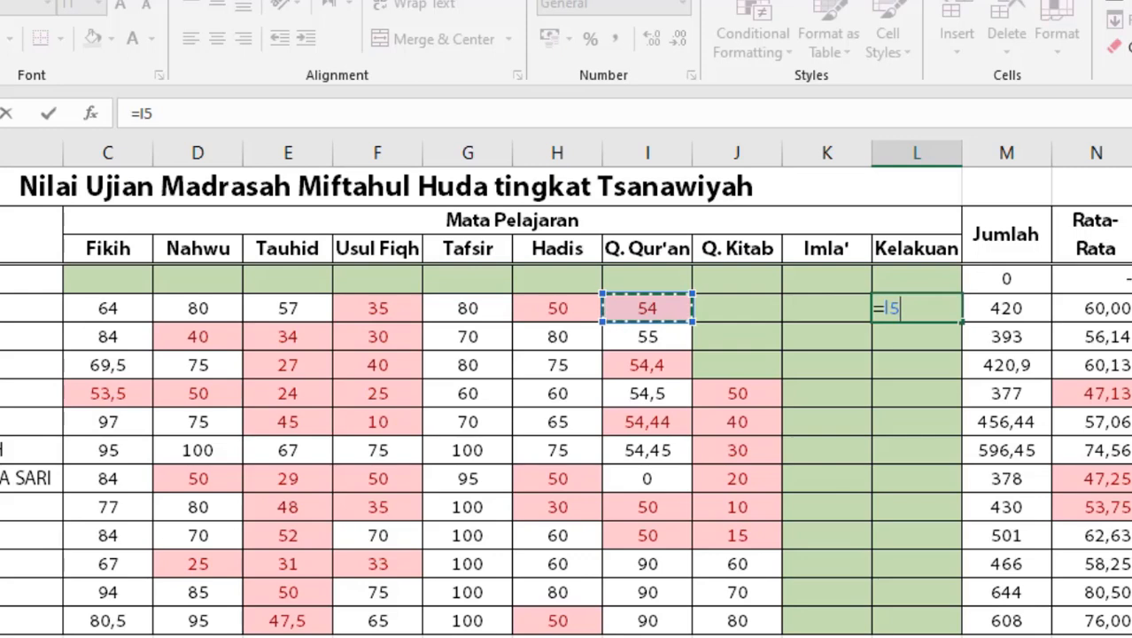
type("/")
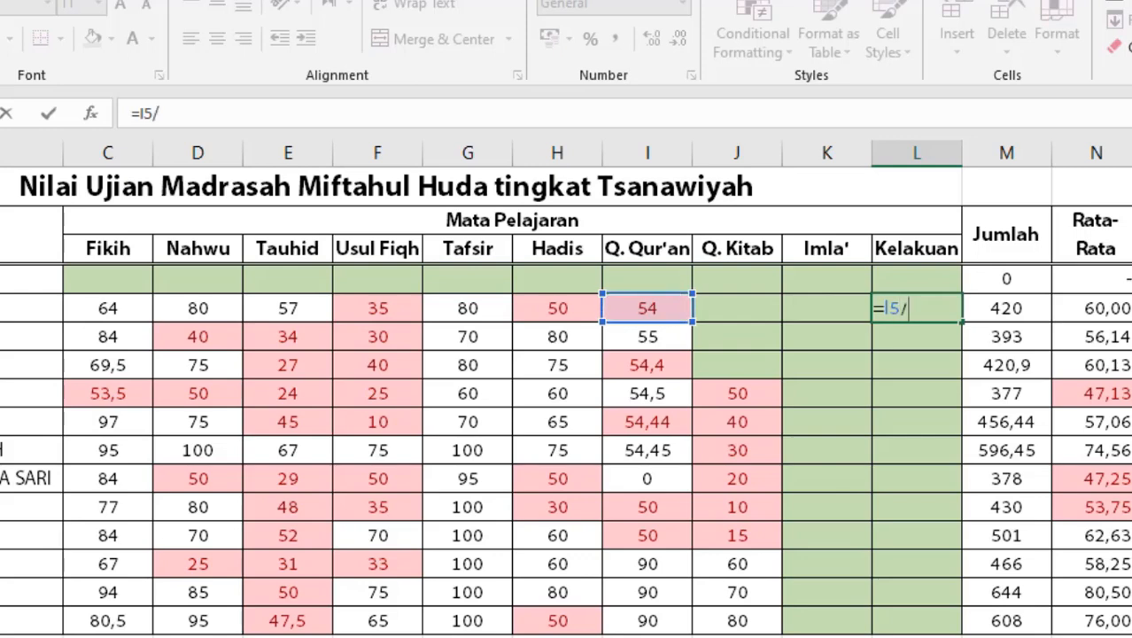
type("10")
key("Return")
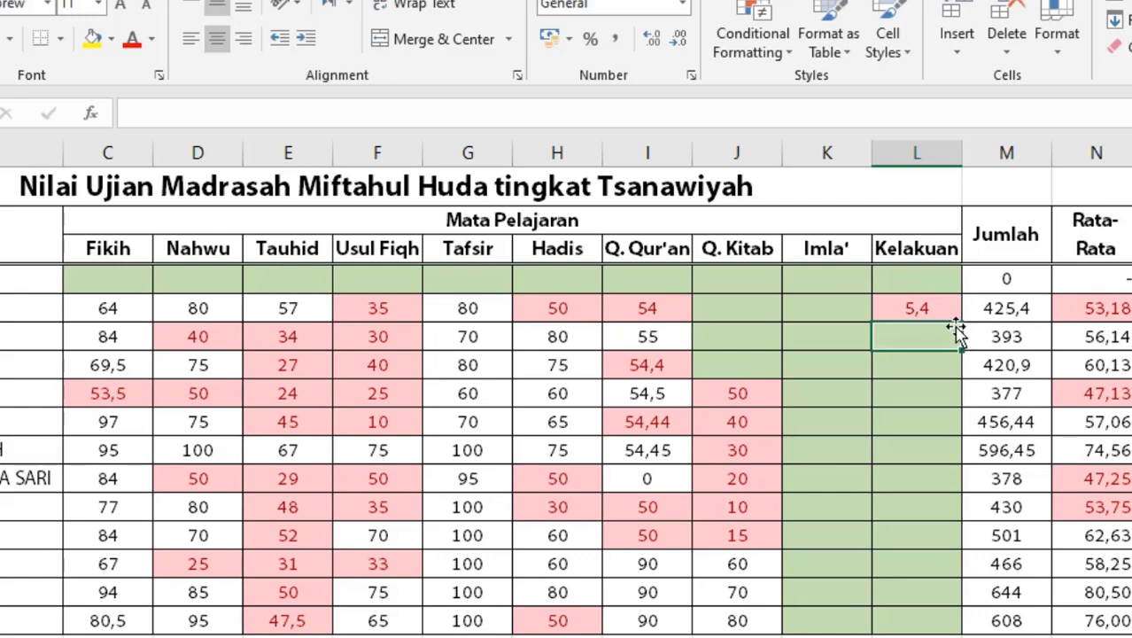
left_click(926, 310)
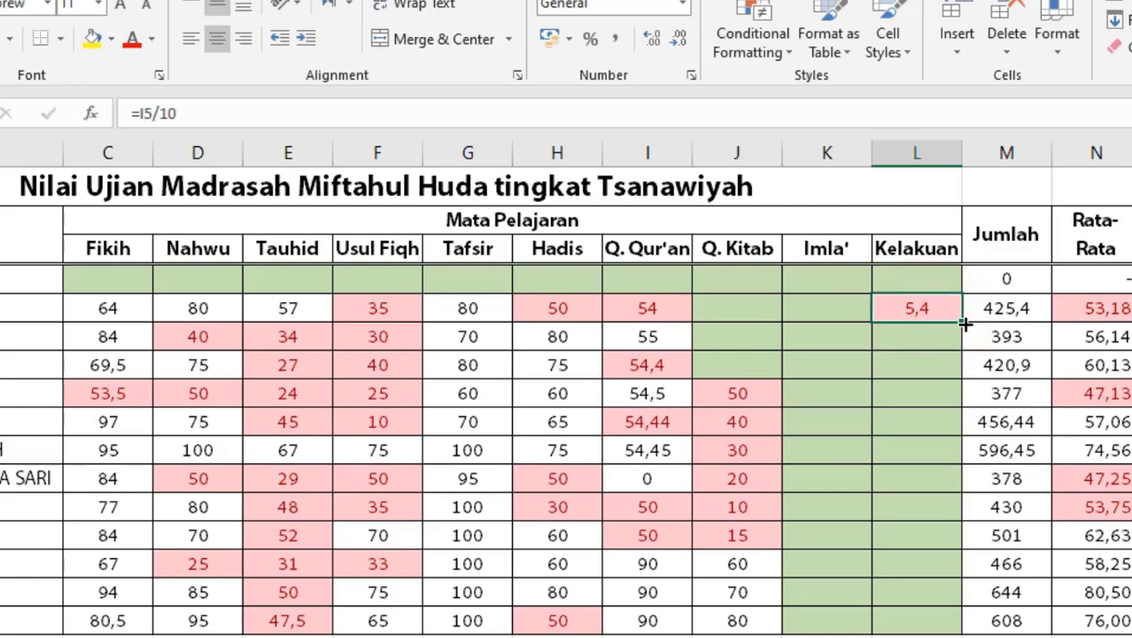
double_click(964, 325)
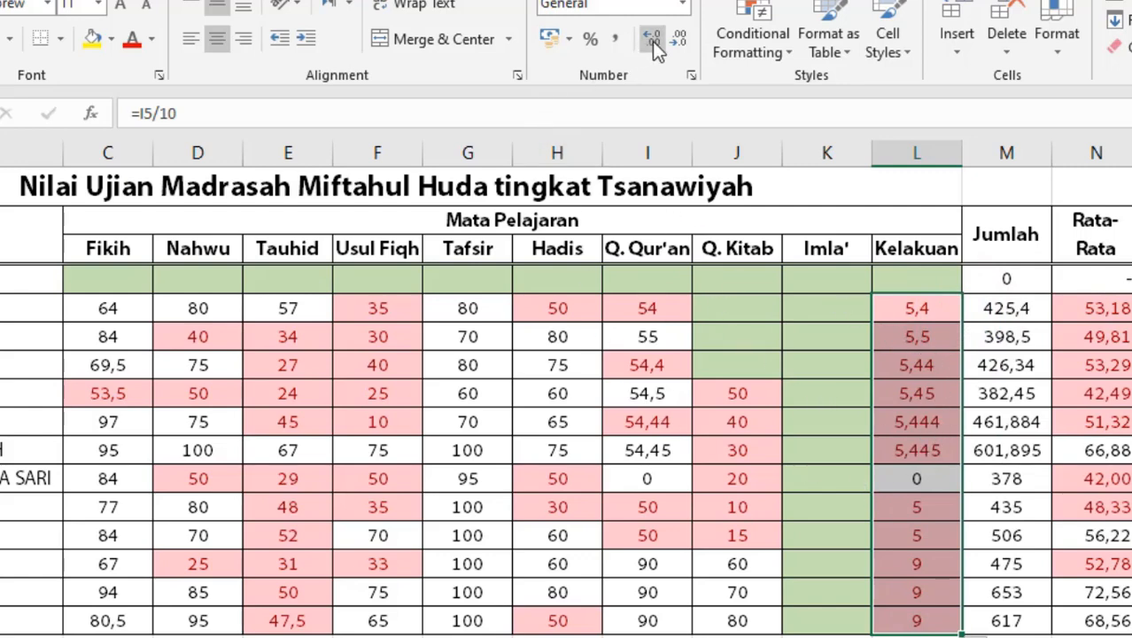
Display the Kelakuan scores in L5:L16 without decimal places.
left_click(678, 43)
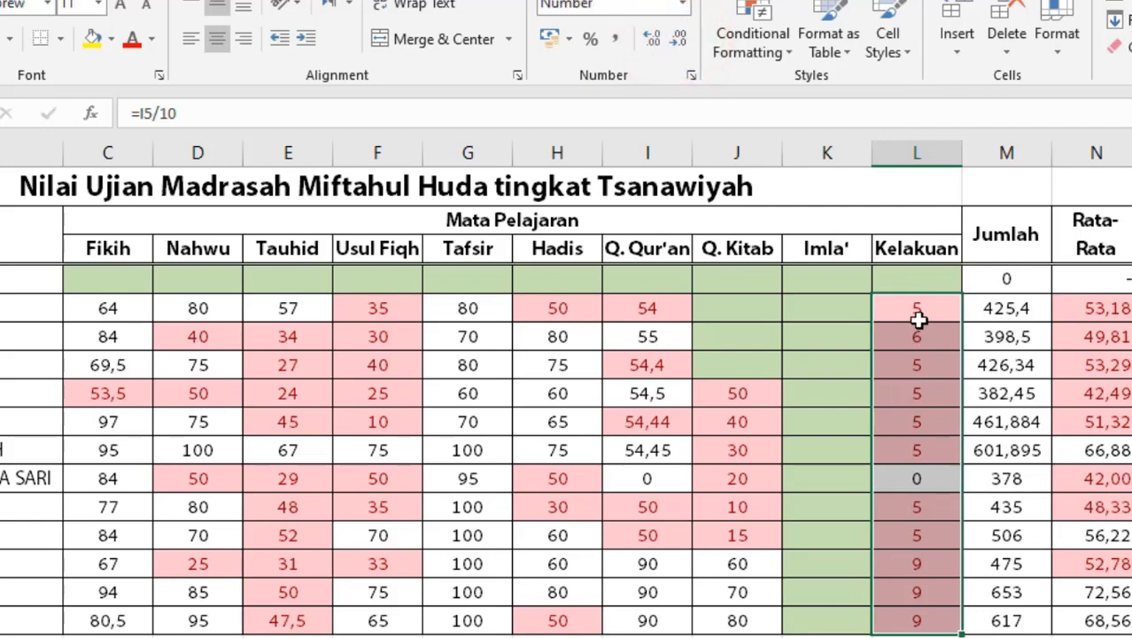
left_click_drag(922, 302, 910, 619)
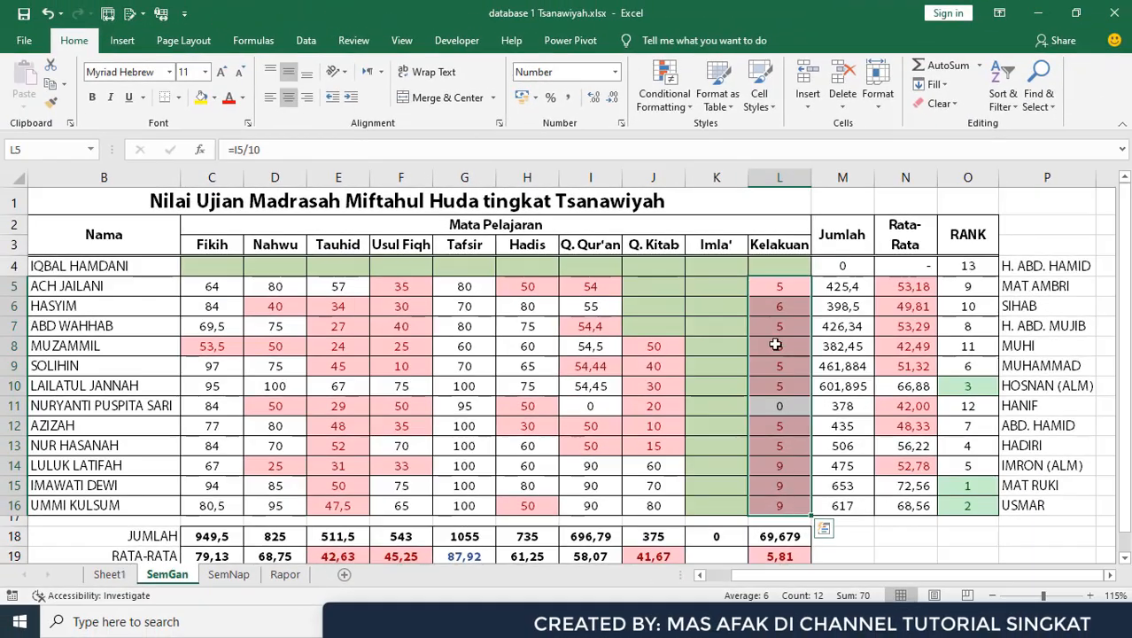
left_click(600, 386)
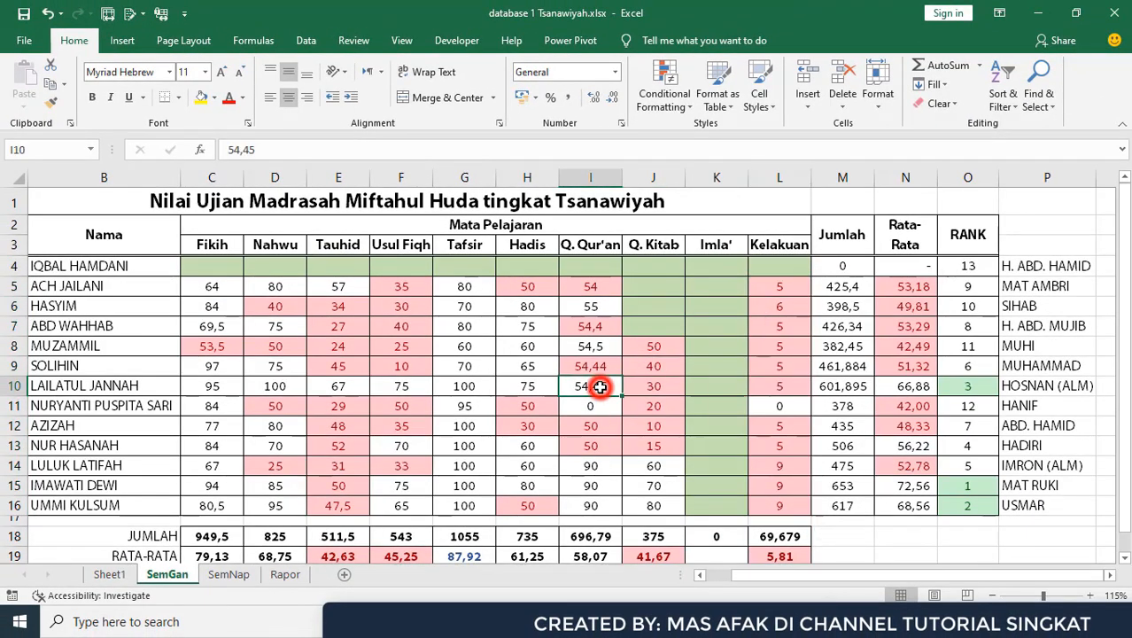
Enter the Imla' formula =G5/10 in K5.
left_click(719, 284)
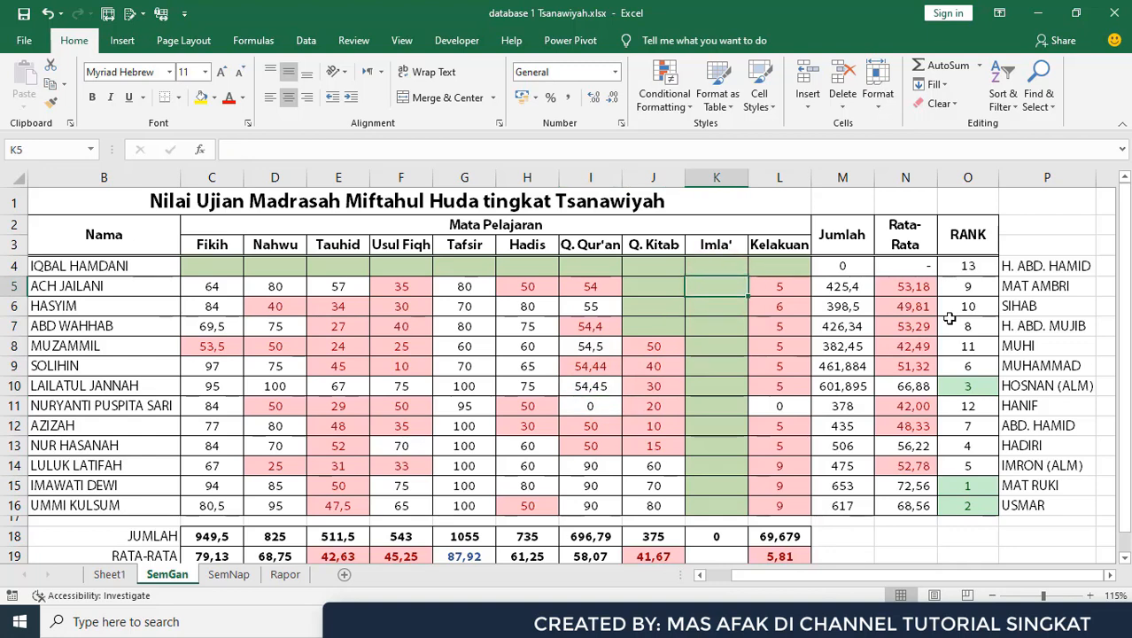
type("=")
key("Left")
key("Left")
key("Left")
key("Left")
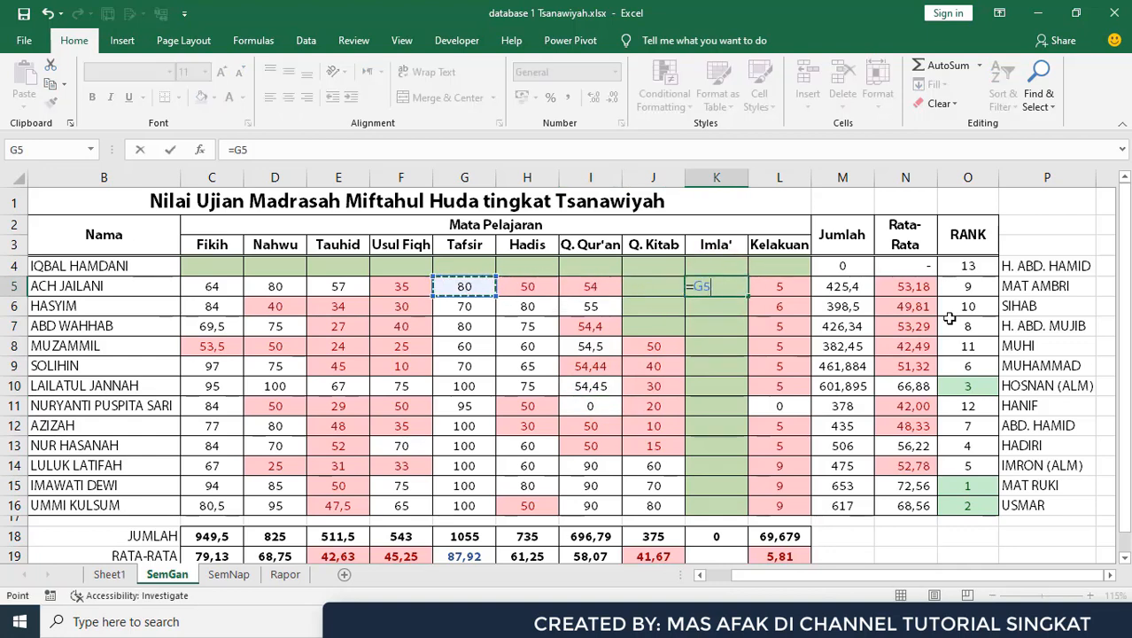
type("/10")
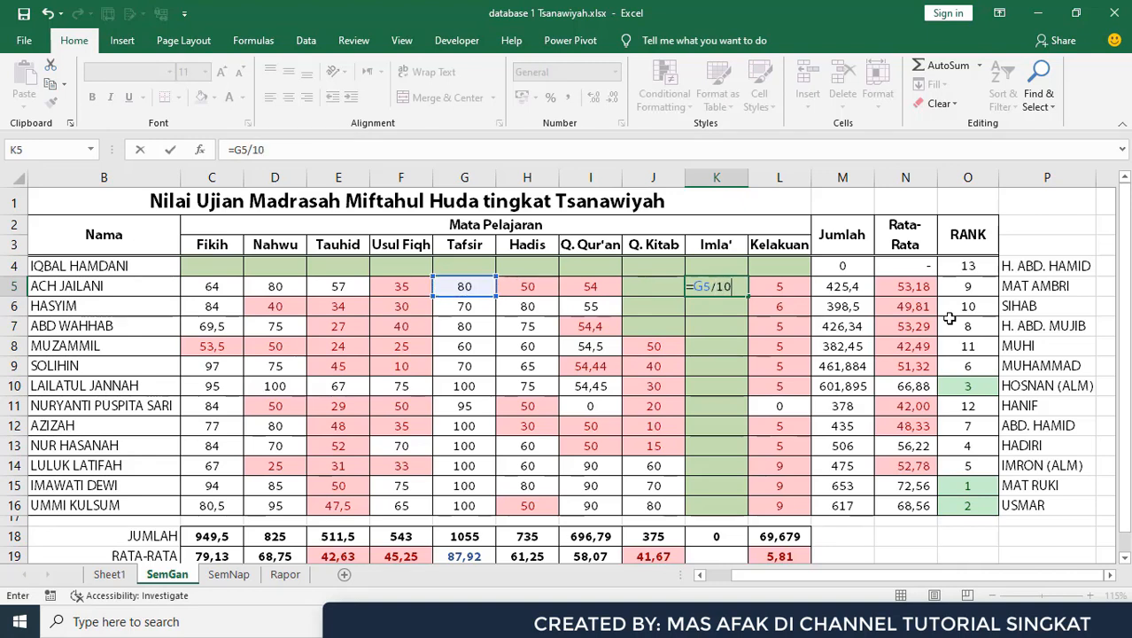
key("Return")
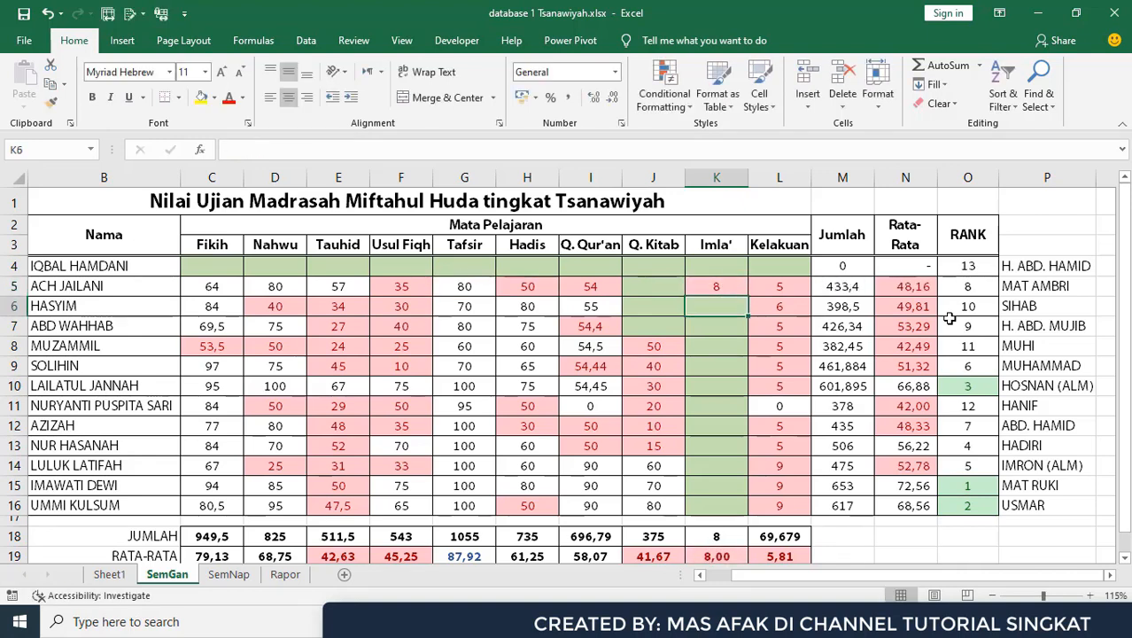
left_click(732, 289)
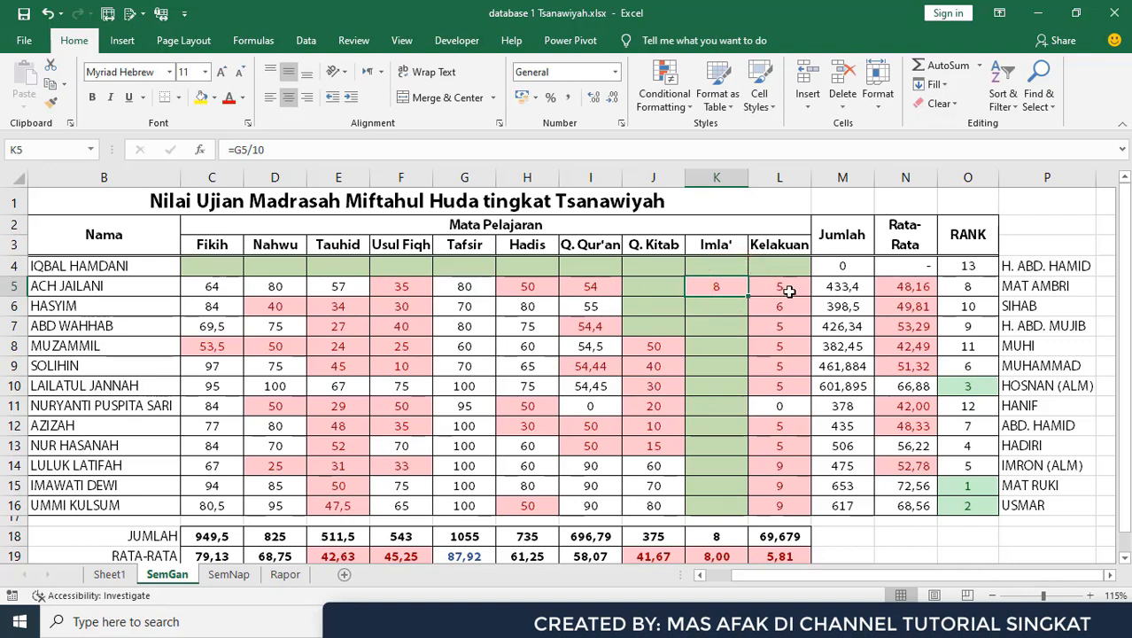
left_click(788, 303)
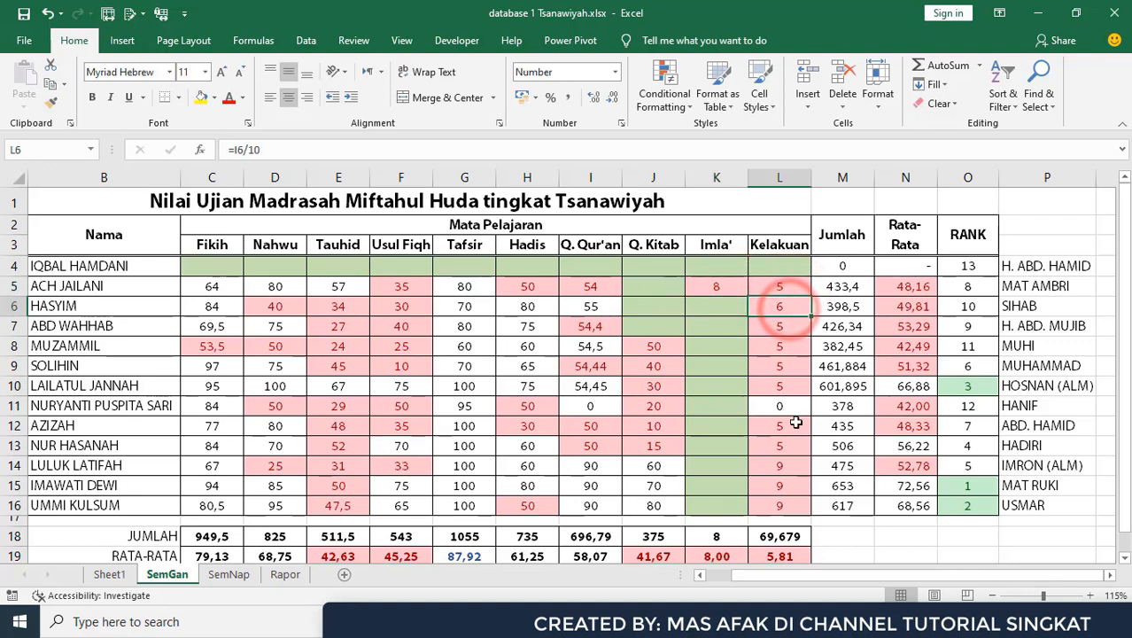
left_click_drag(795, 464, 791, 503)
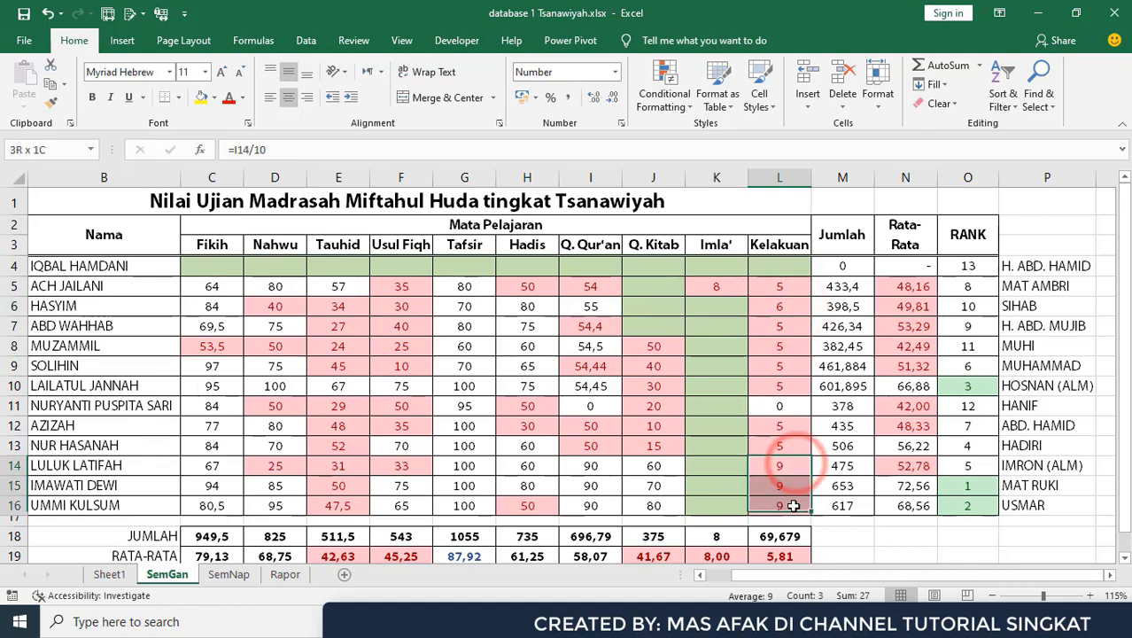
left_click(722, 286)
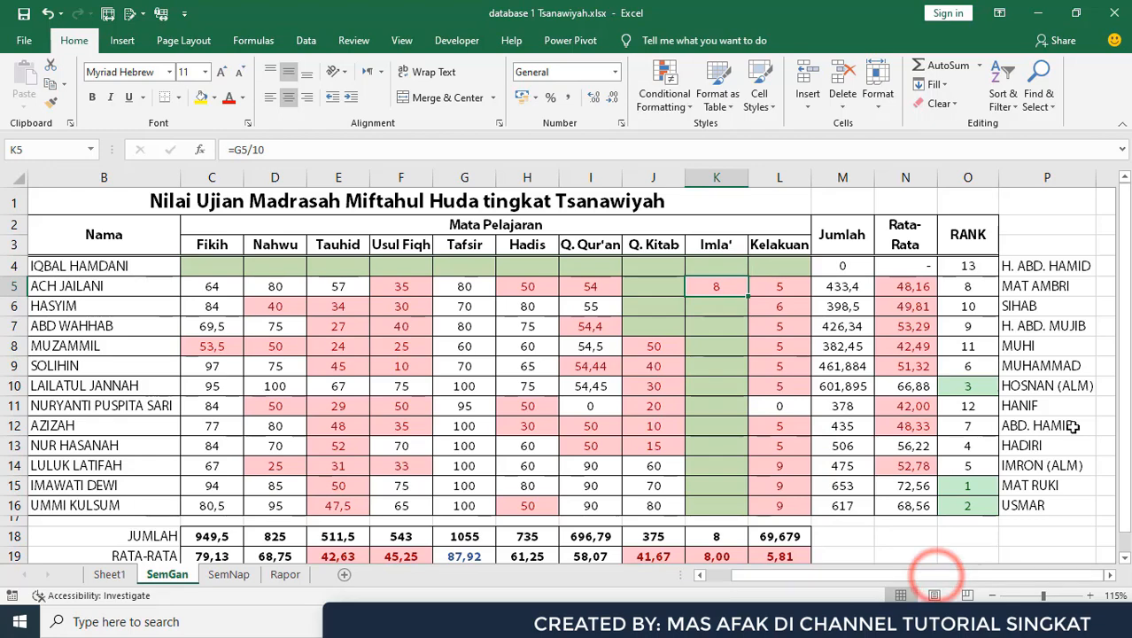
Enter the formula =H4/10 in Q4 and fill it down to Q16.
left_click(1103, 269)
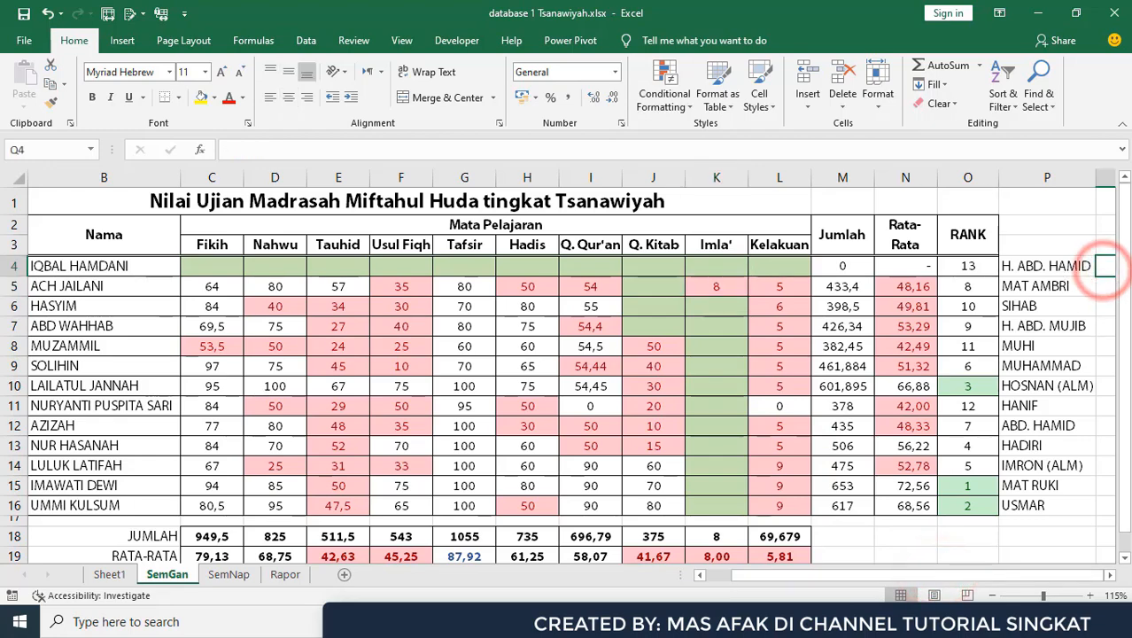
type("=")
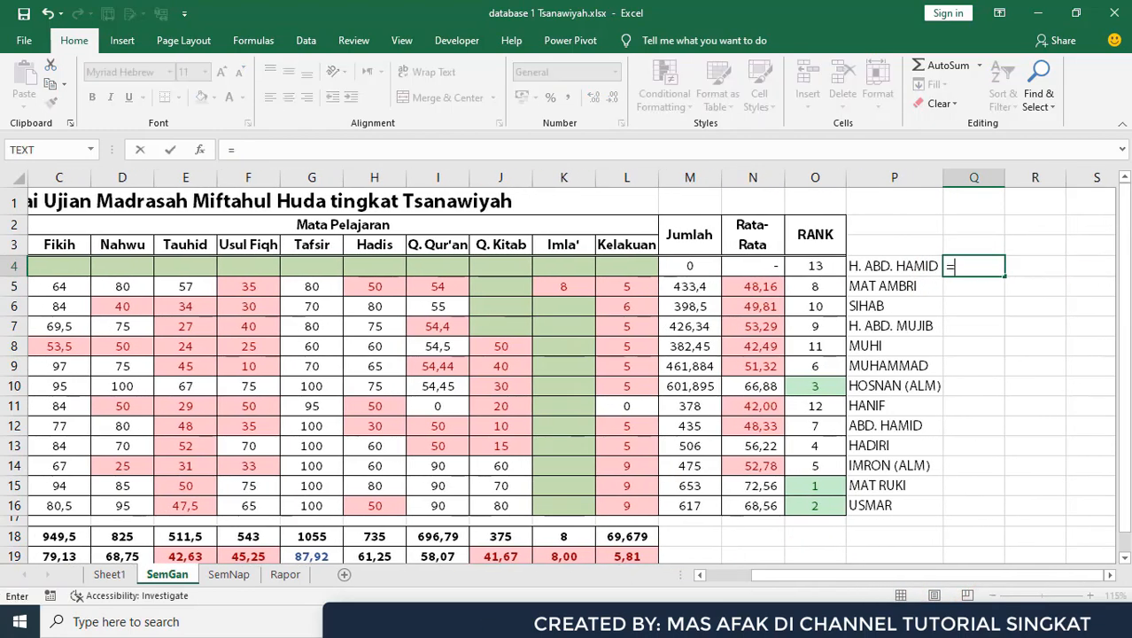
key("Left")
key("Left")
key("Left")
key("Left")
key("Left")
key("Left")
key("Left")
key("Left")
key("Left")
key("Left")
key("Left")
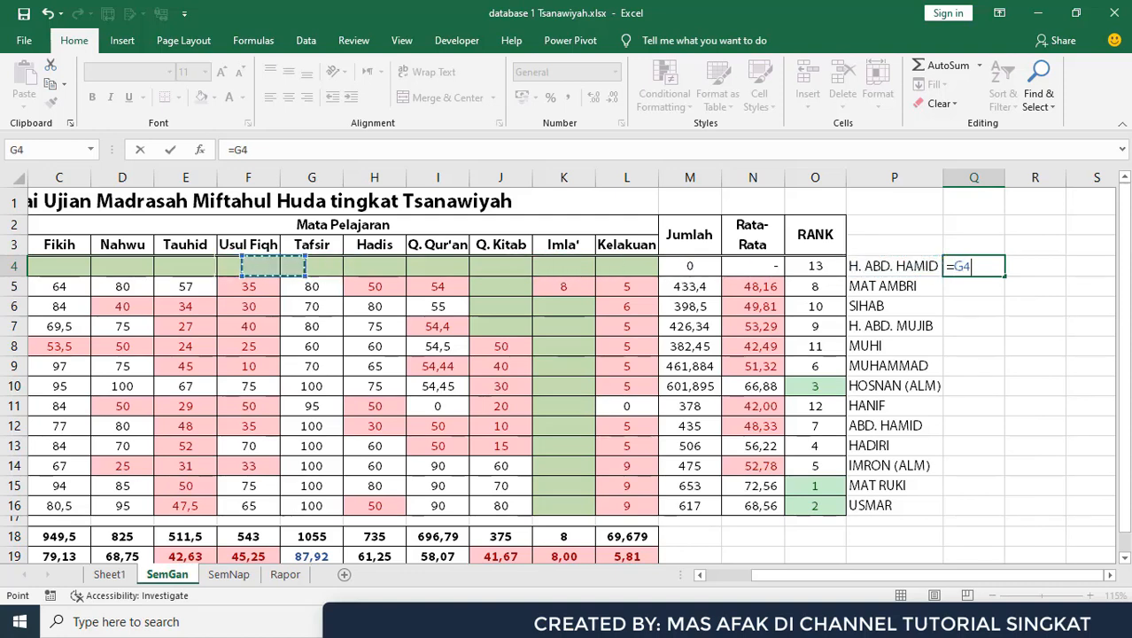
key("Right")
key("Right")
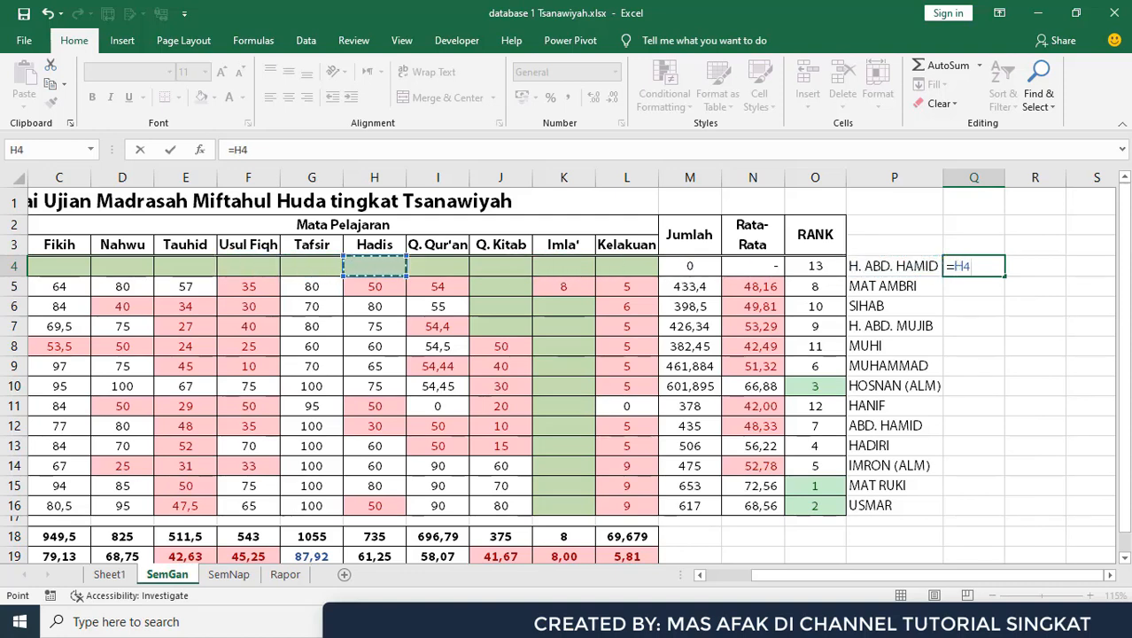
type("/")
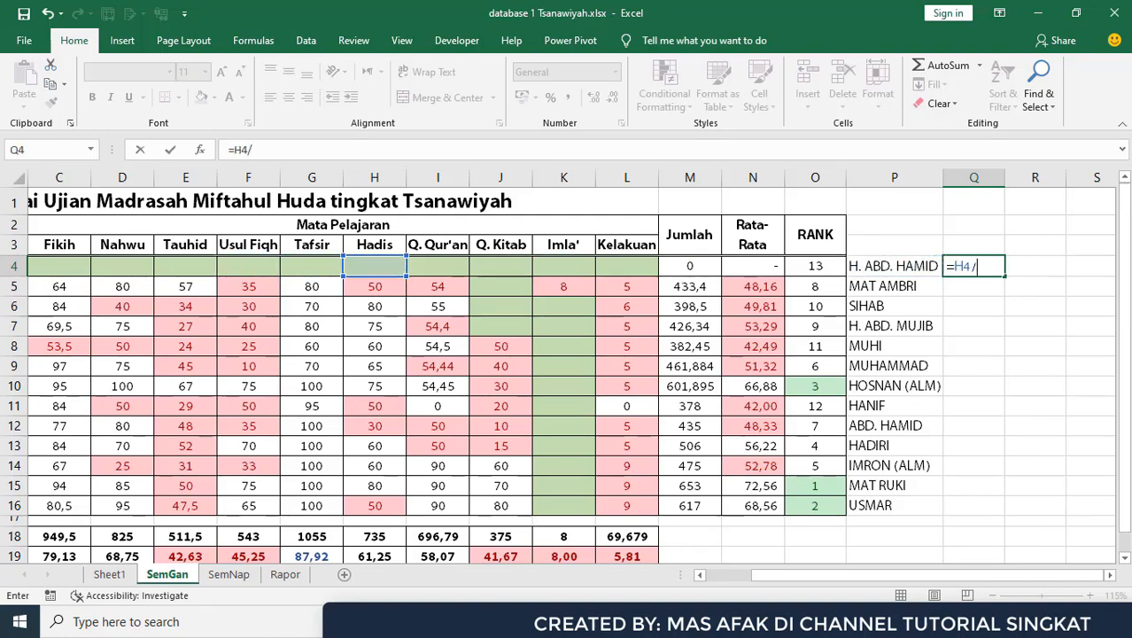
type("10")
key("Return")
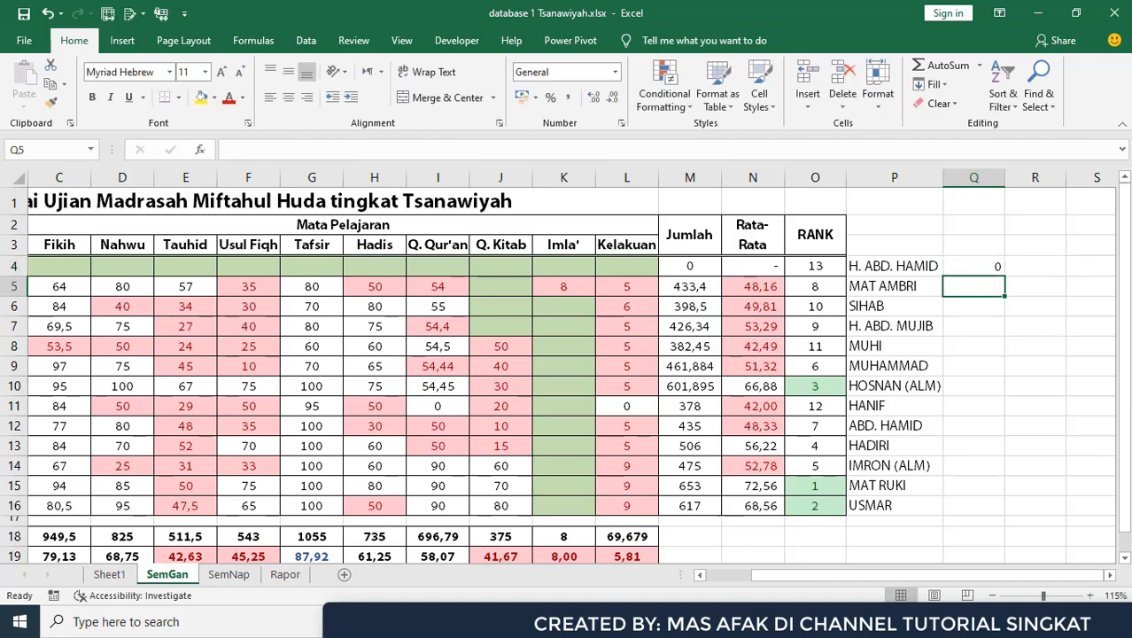
left_click(974, 268)
double_click(1004, 275)
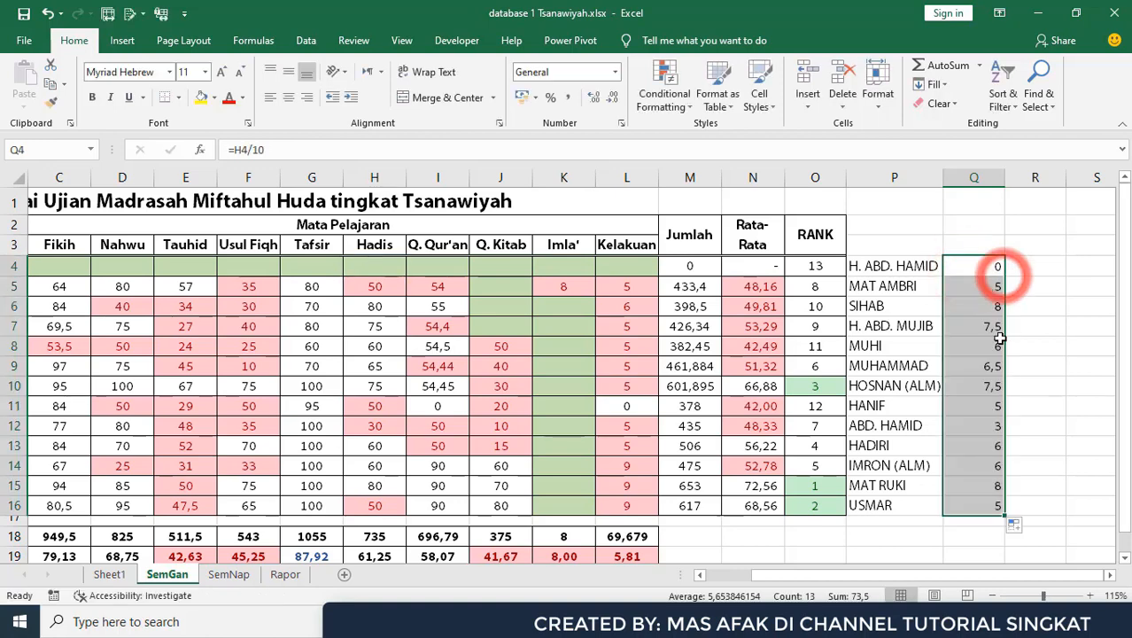
Center the values in Q4:Q16 and display them without decimal places.
left_click(288, 97)
left_click(613, 99)
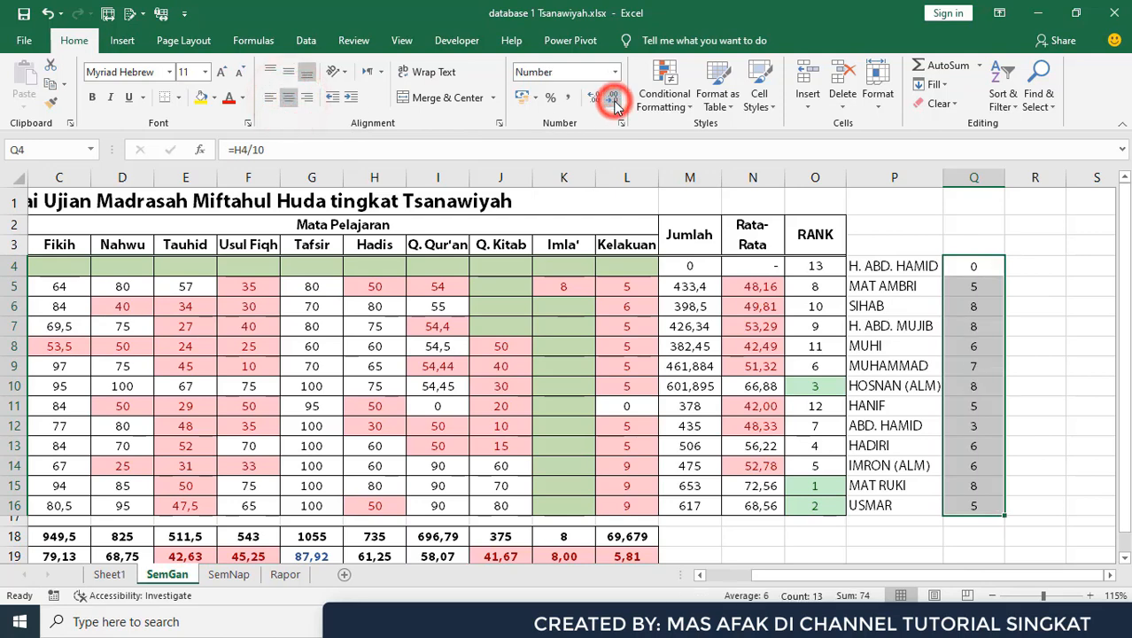
left_click_drag(974, 270, 974, 505)
left_click(1027, 445)
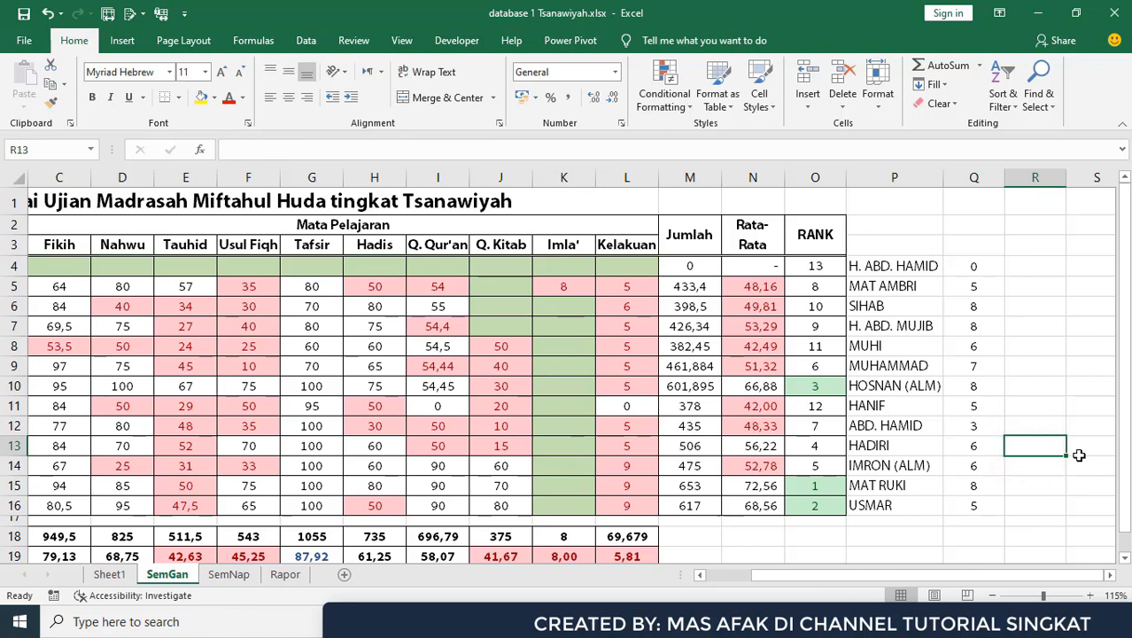
Review the Tafsir and Hadis scores, the rounded column Q values, the student averages in N5:N16 and the subject totals below.
left_click(984, 305)
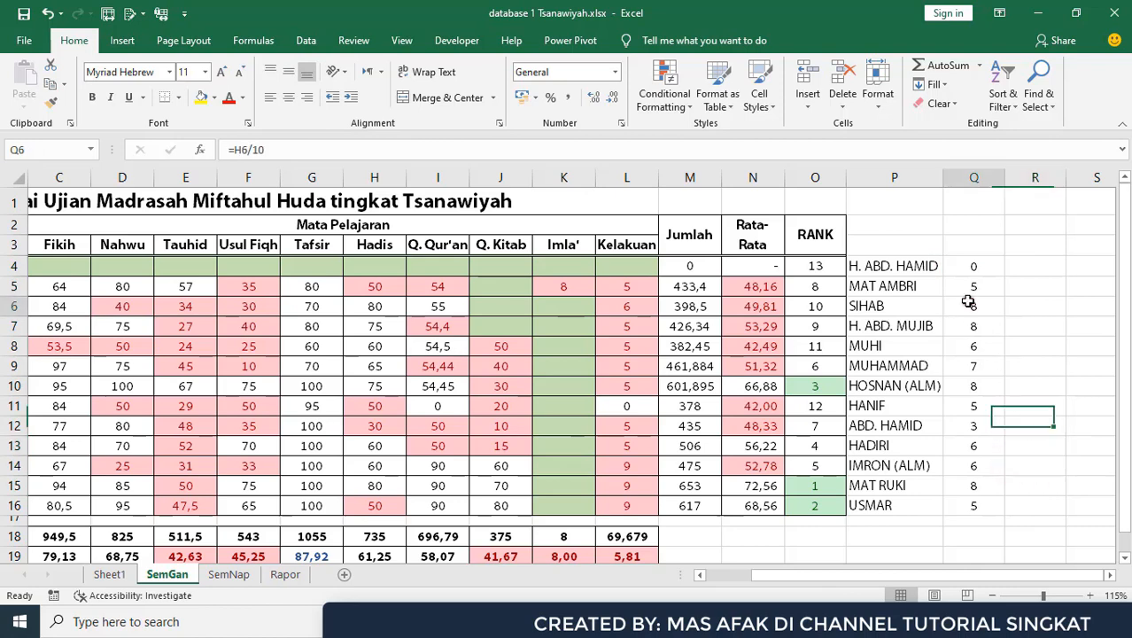
left_click(319, 327)
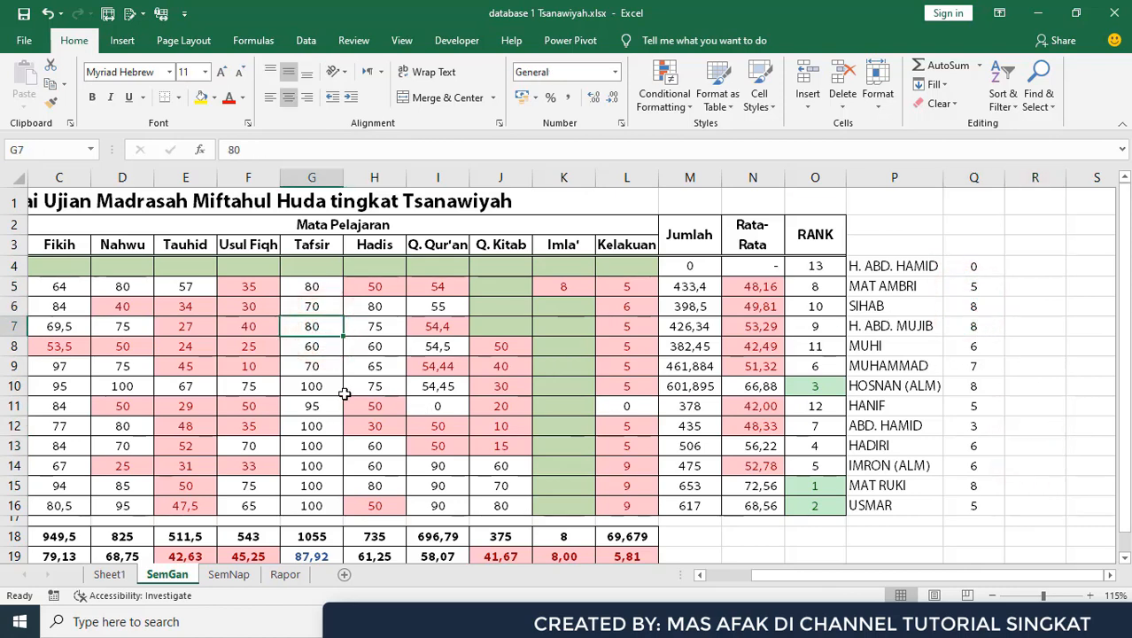
left_click(369, 288)
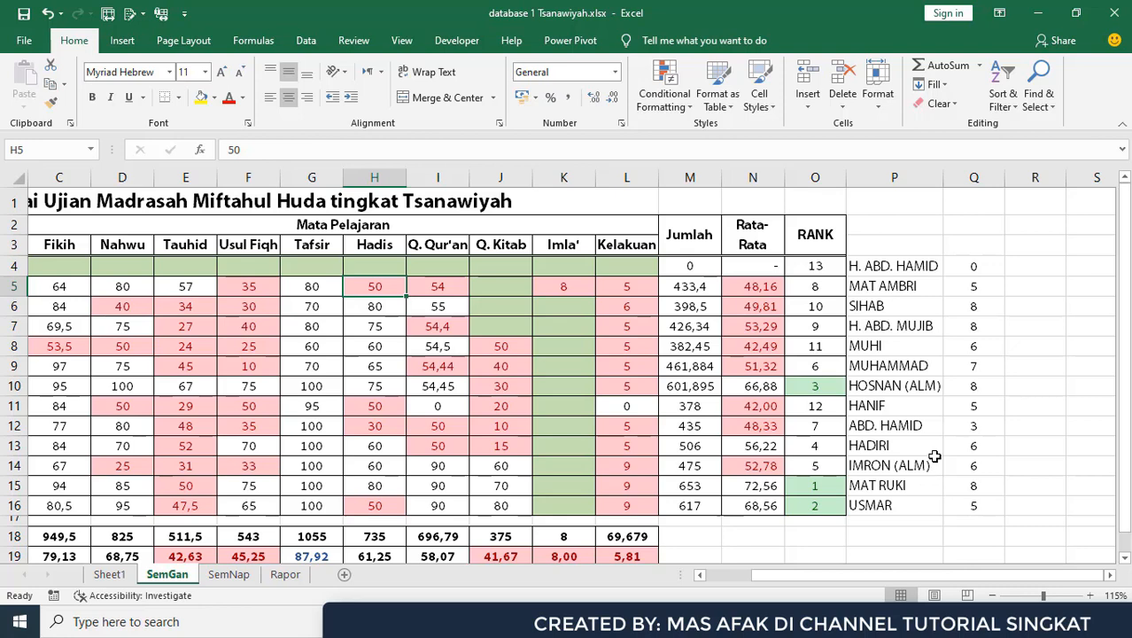
left_click_drag(773, 287, 769, 506)
scroll(726, 467, "down", 1)
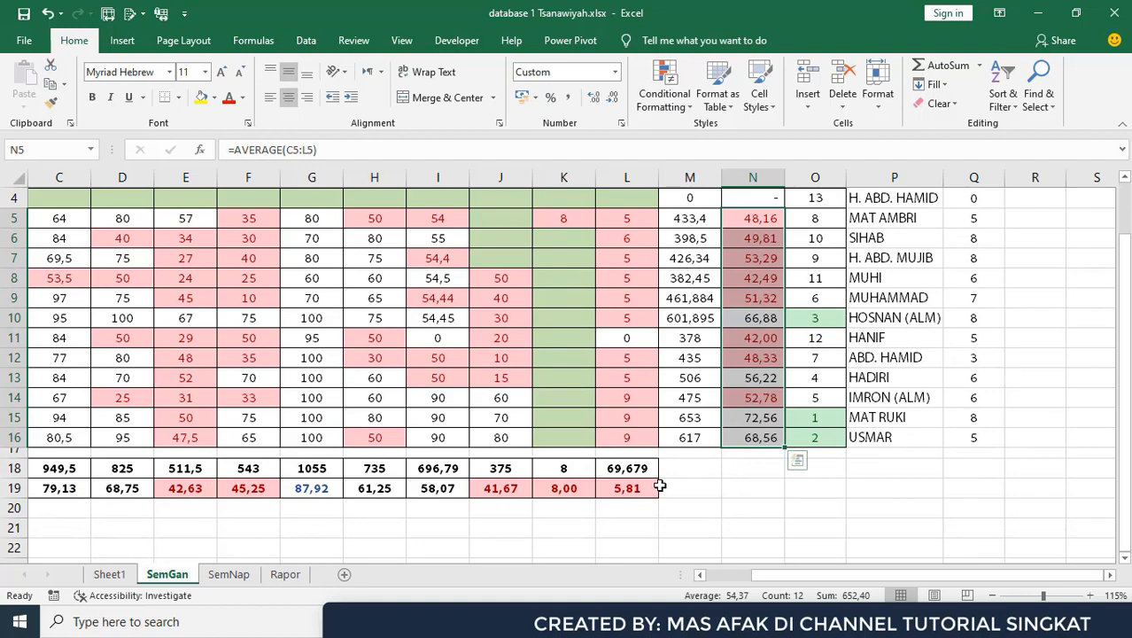
scroll(660, 486, "up", 1)
scroll(670, 486, "down", 1)
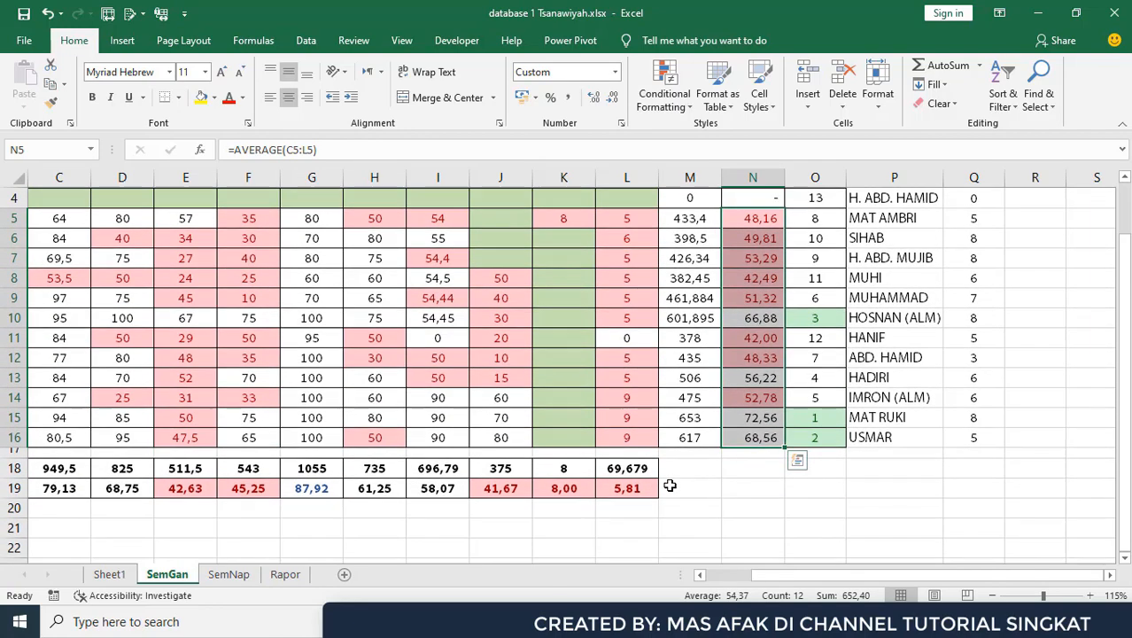
scroll(815, 454, "up", 1)
scroll(822, 453, "up", 1)
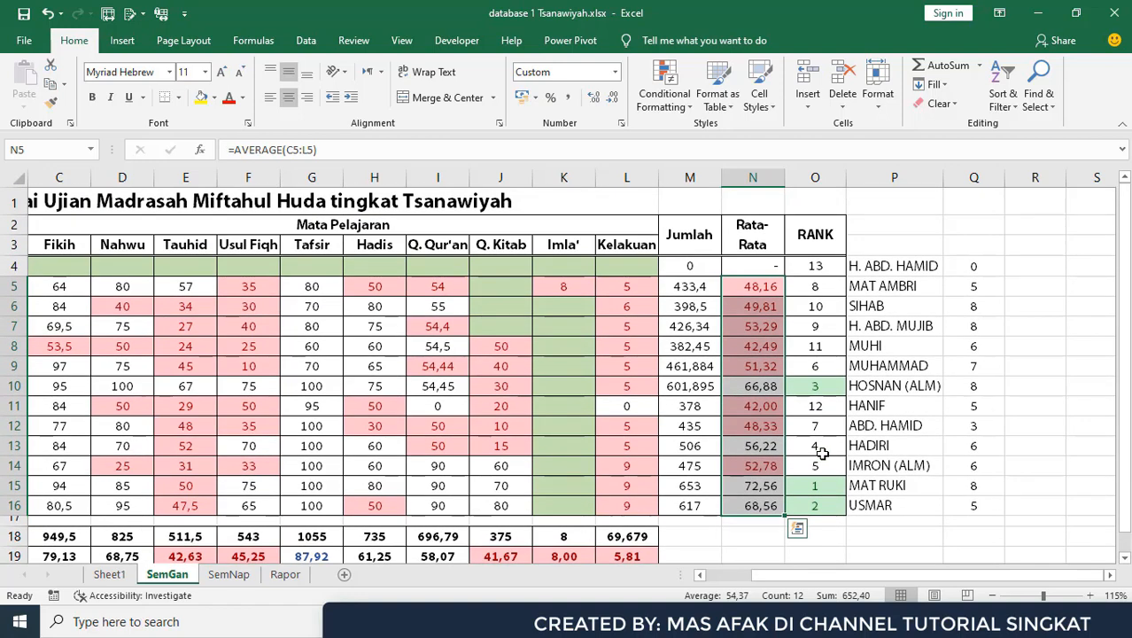
Examine the RANK column O4:O16 and the cell references used by the formula in O4.
left_click(823, 266)
left_click_drag(824, 266, 834, 498)
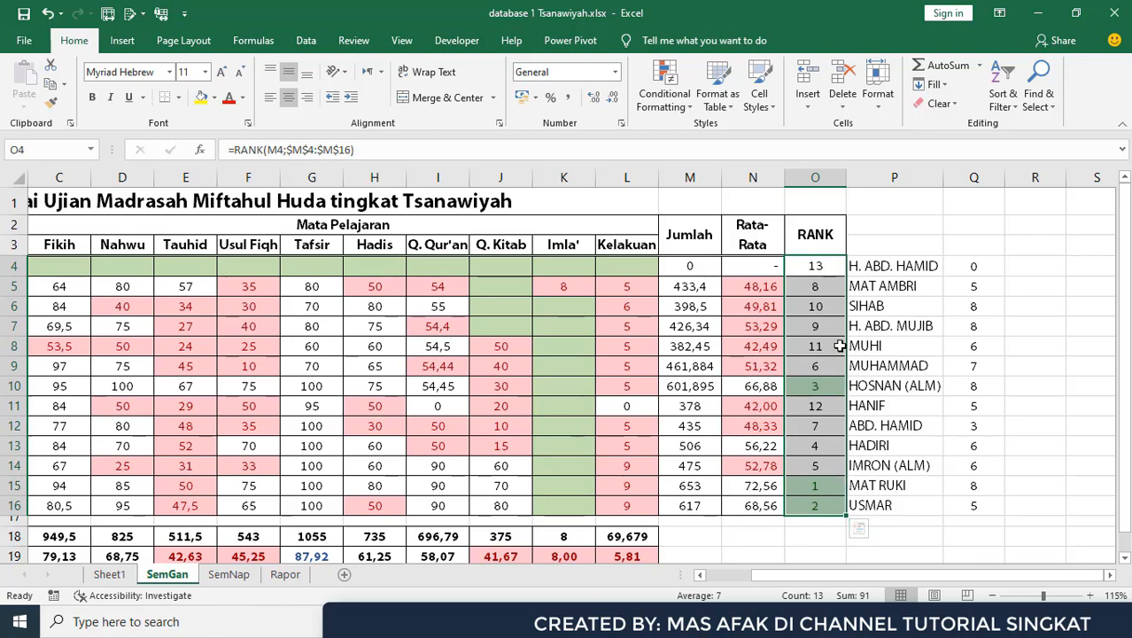
left_click(815, 268)
left_click(384, 149)
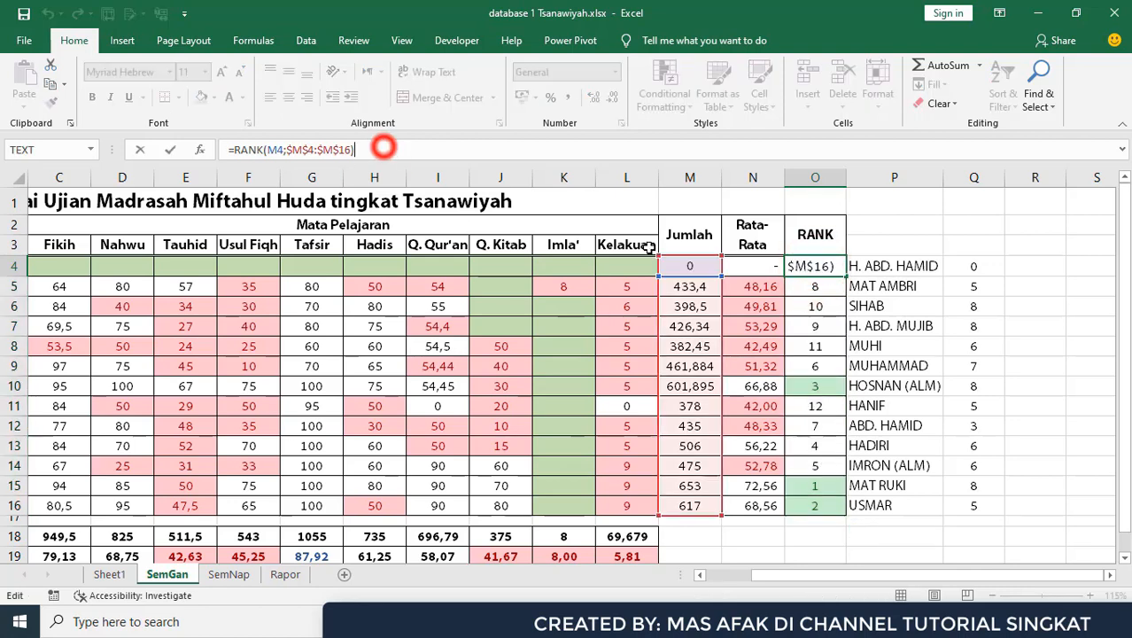
left_click_drag(1003, 582, 954, 589)
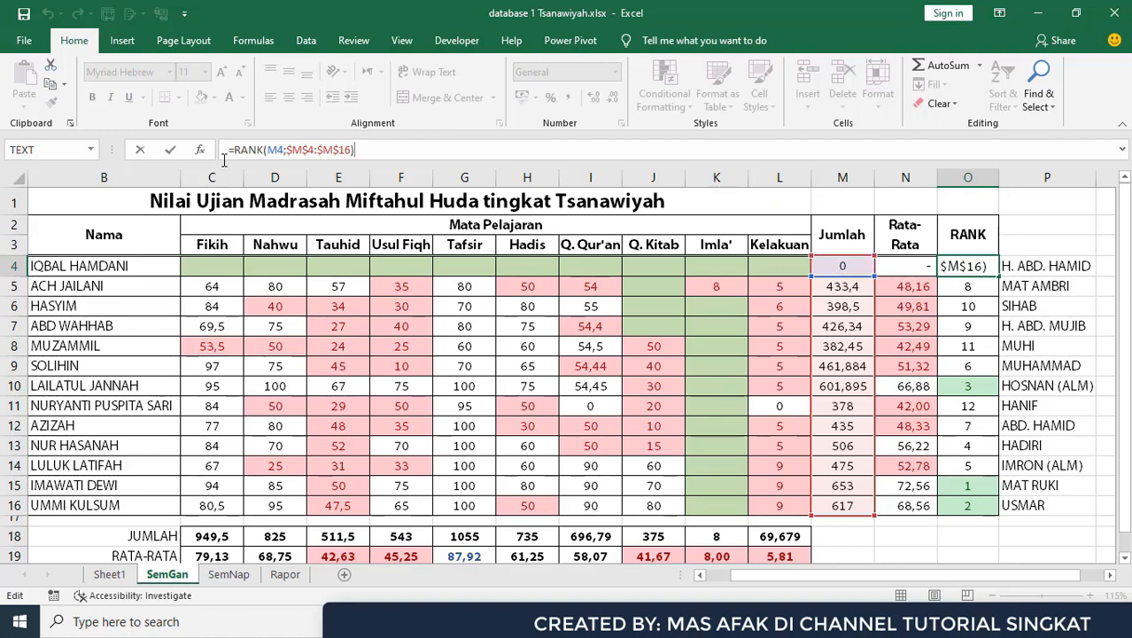
key("ctrl+Return")
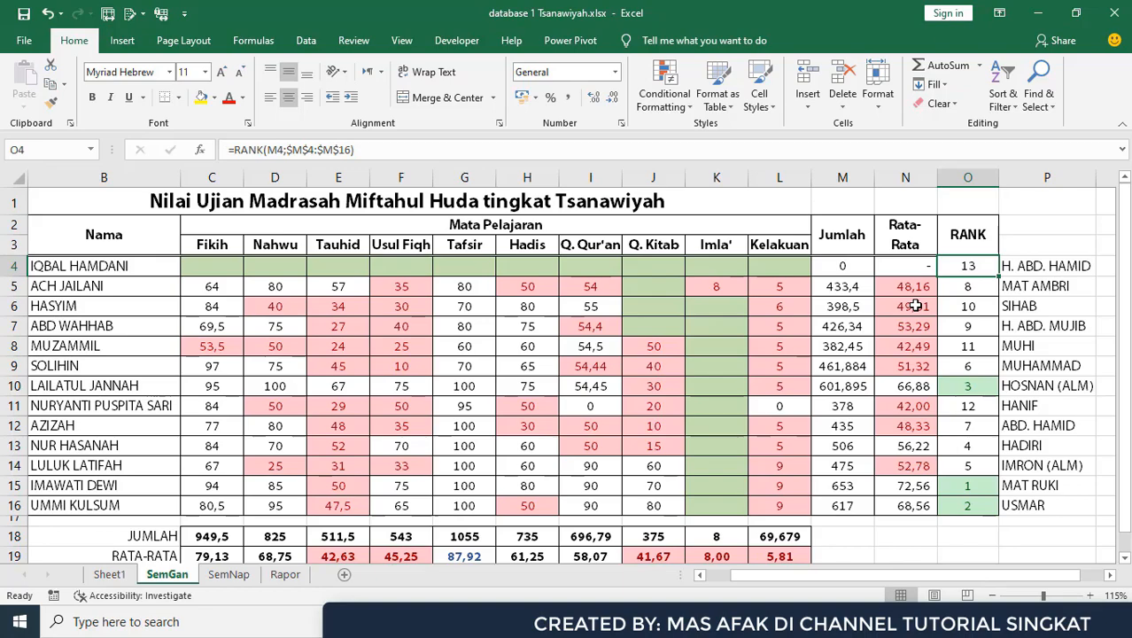
Clear O4 and begin a new RANK formula in it that ranks M4 against the range M4:M16.
key("Delete")
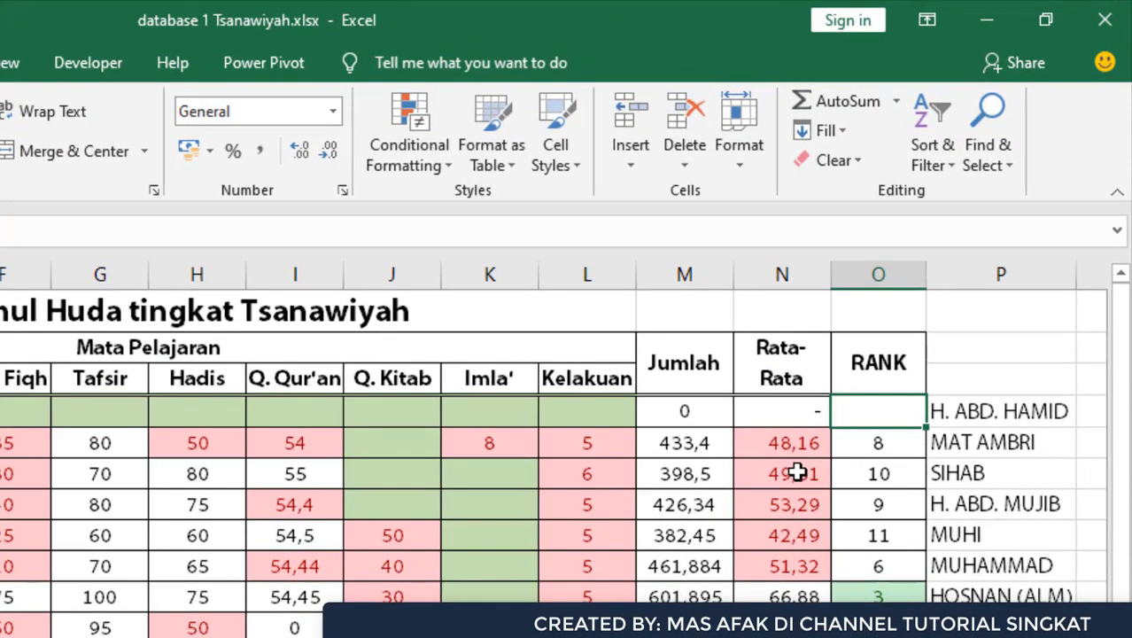
type("=")
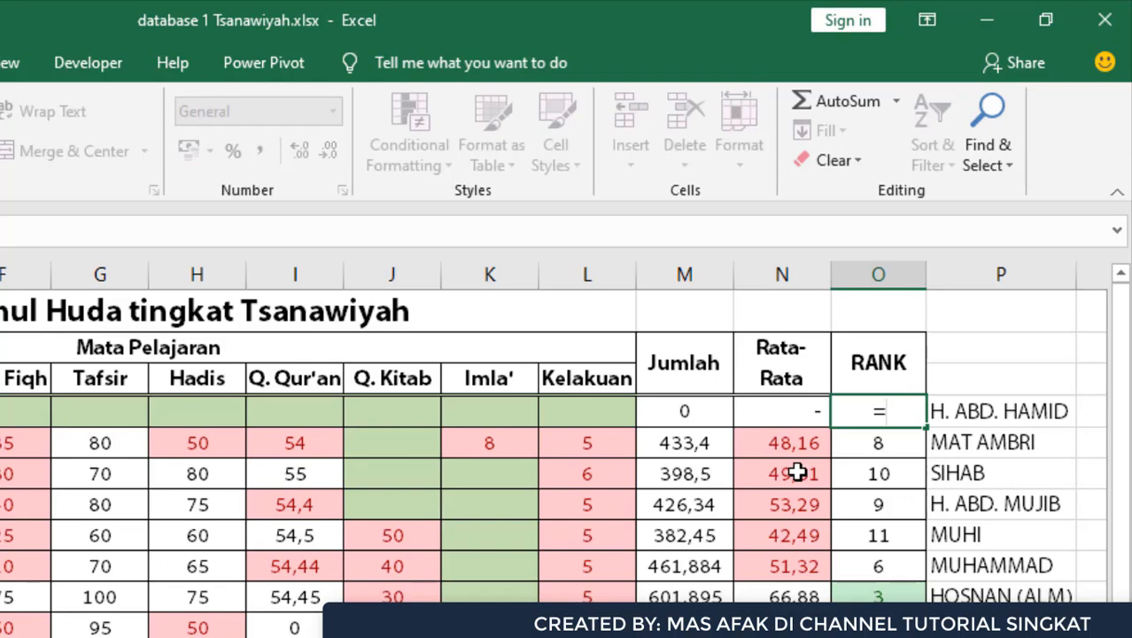
type("rank")
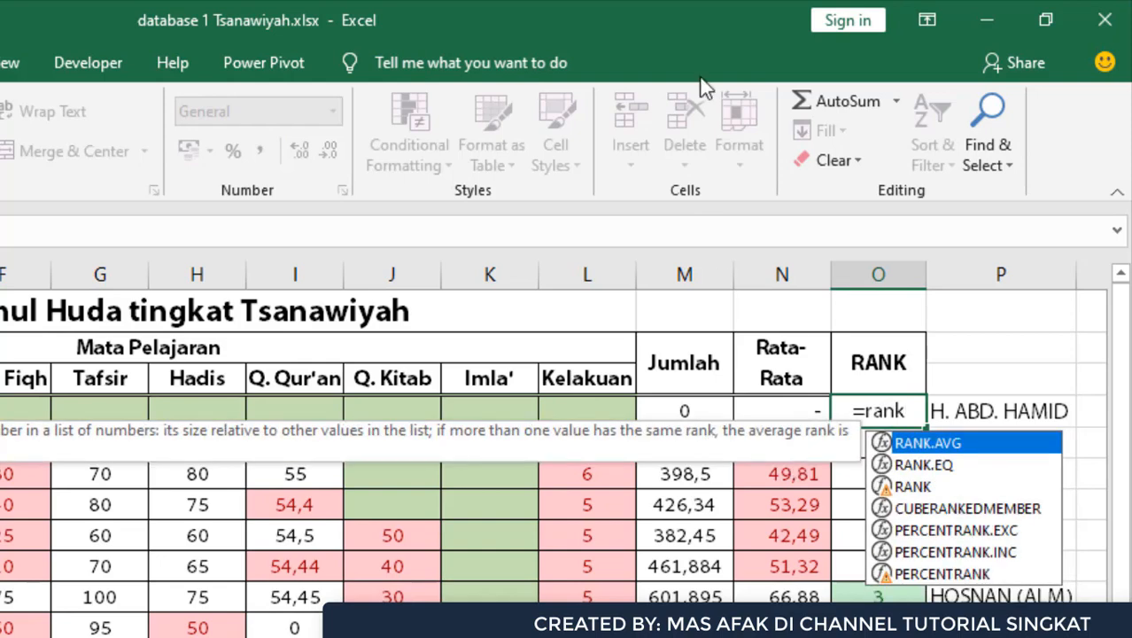
double_click(912, 487)
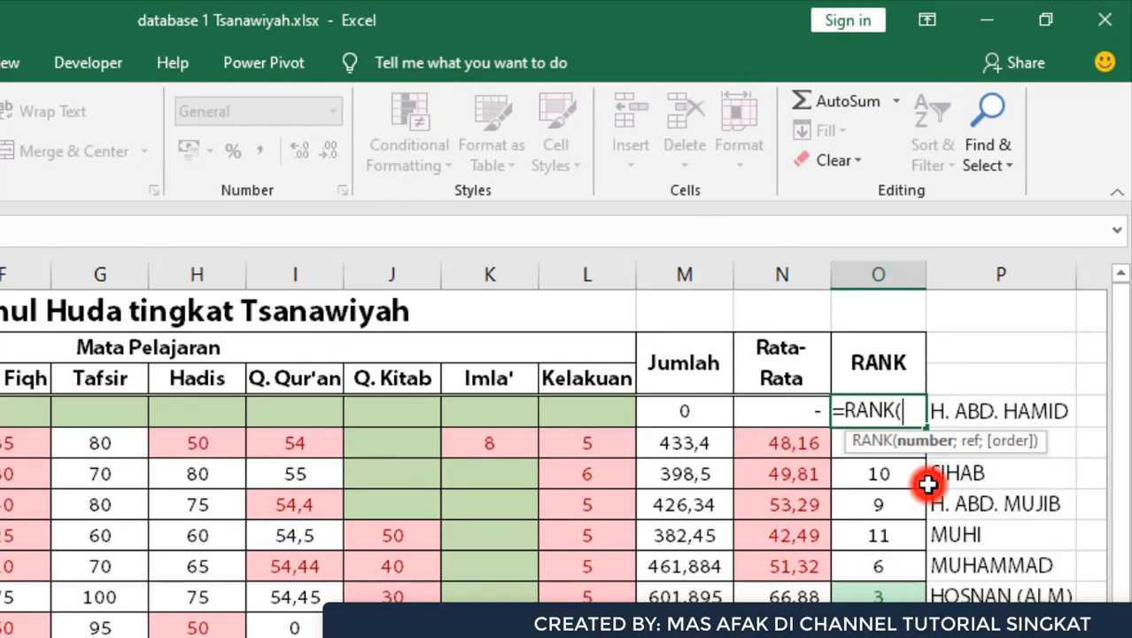
left_click(683, 410)
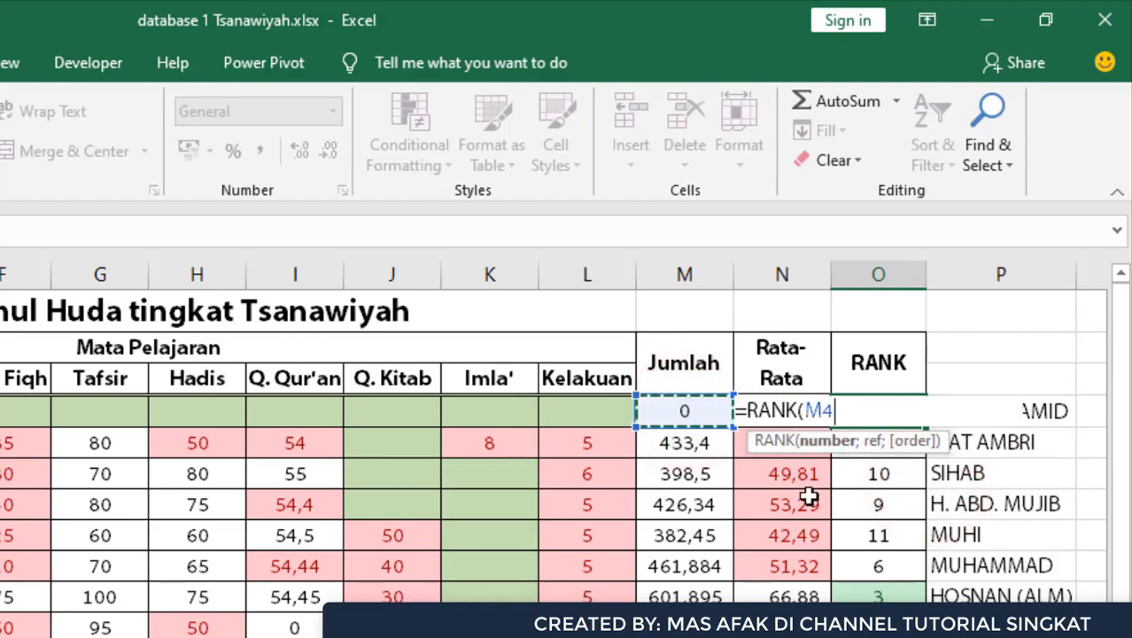
type(";")
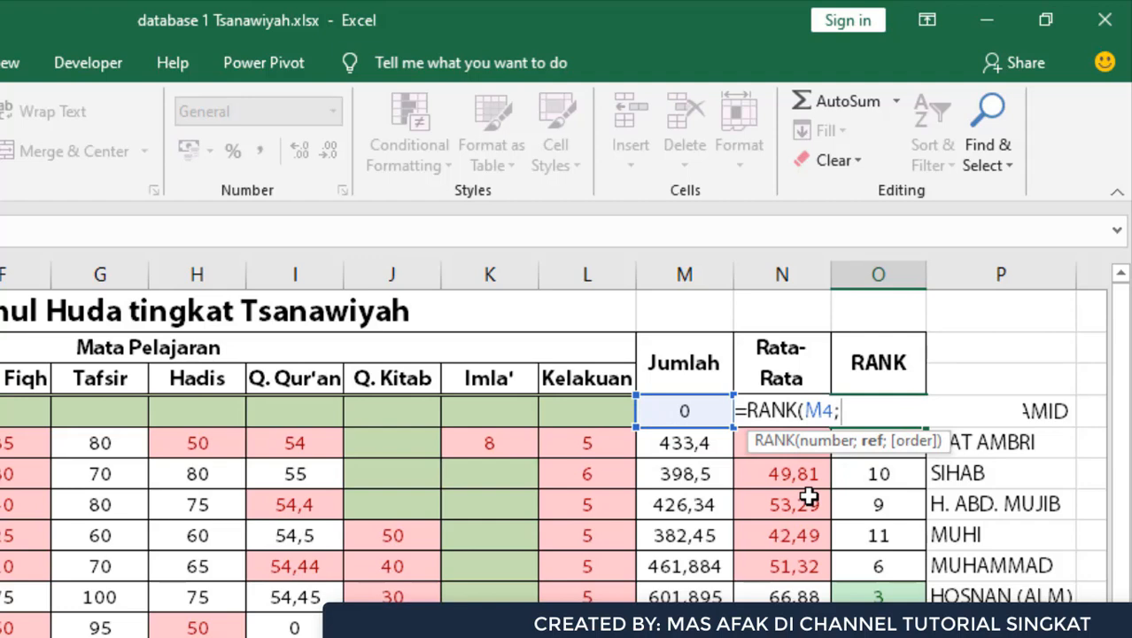
left_click_drag(665, 410, 666, 637)
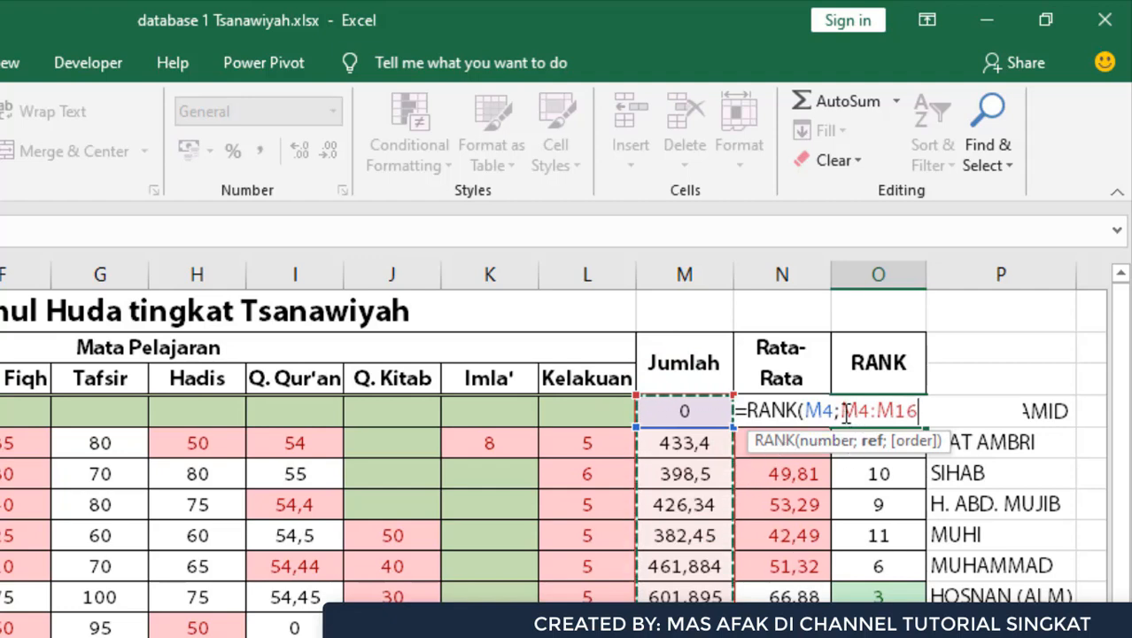
Lock the ranking range as $M$4:$M$16, fill the RANK formula from O4 down to O16 and check the highlighted ranks.
left_click_drag(844, 410, 918, 410)
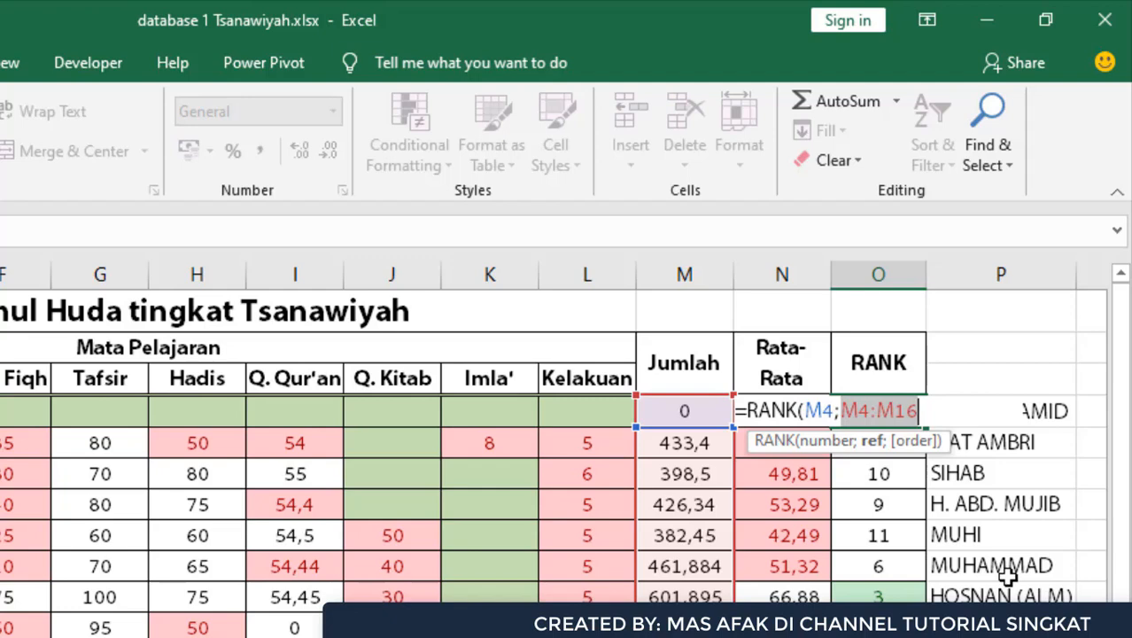
key("F4")
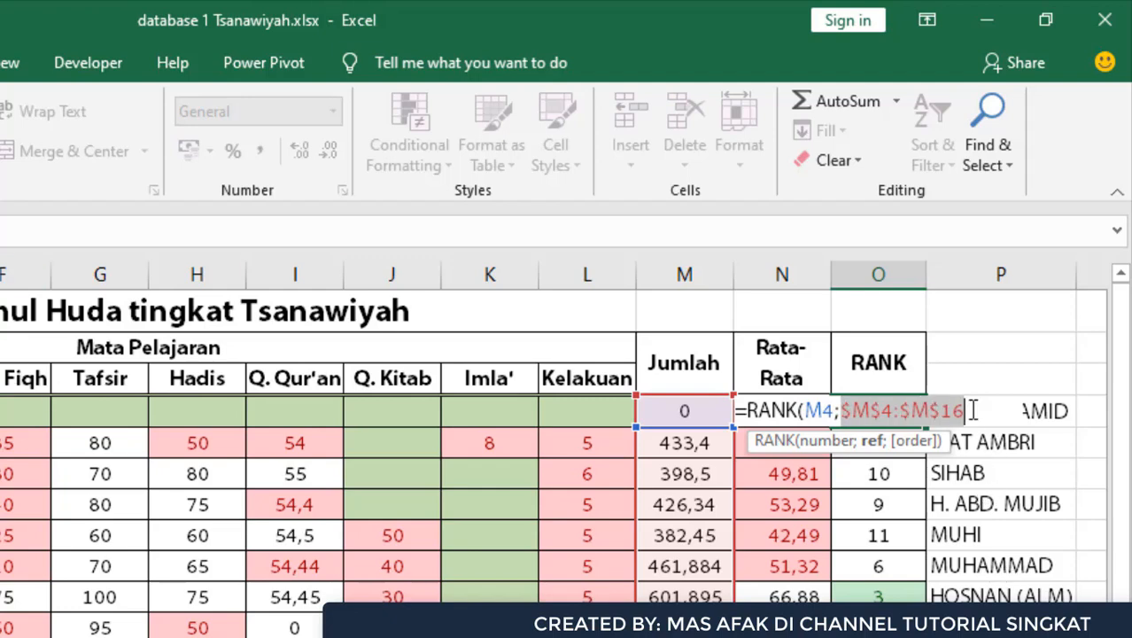
key("Return")
key("Up")
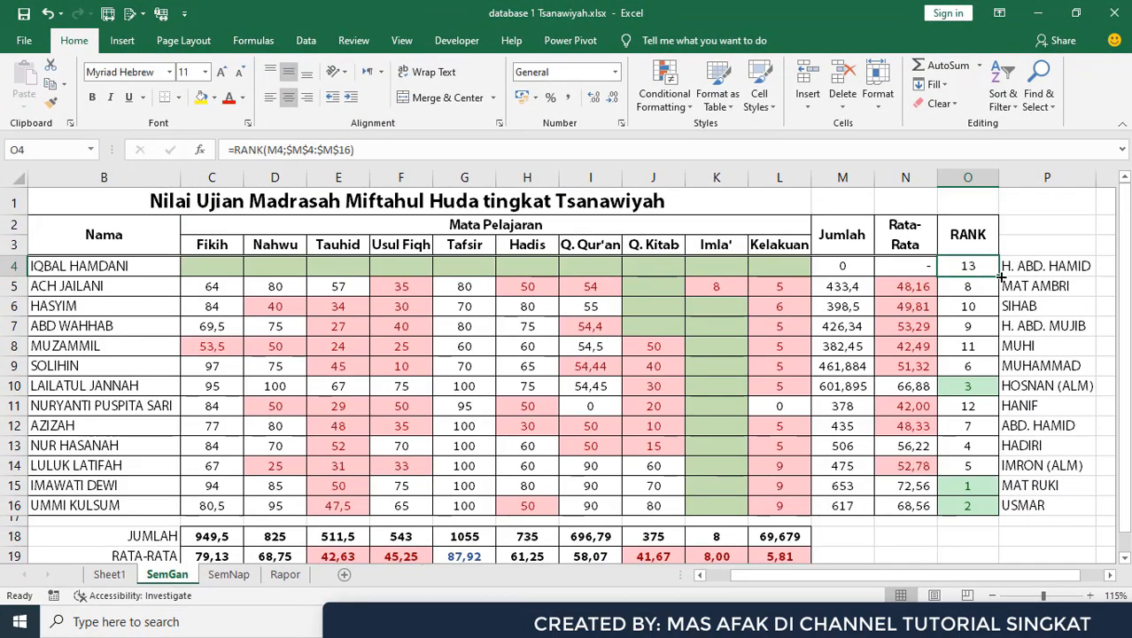
double_click(999, 276)
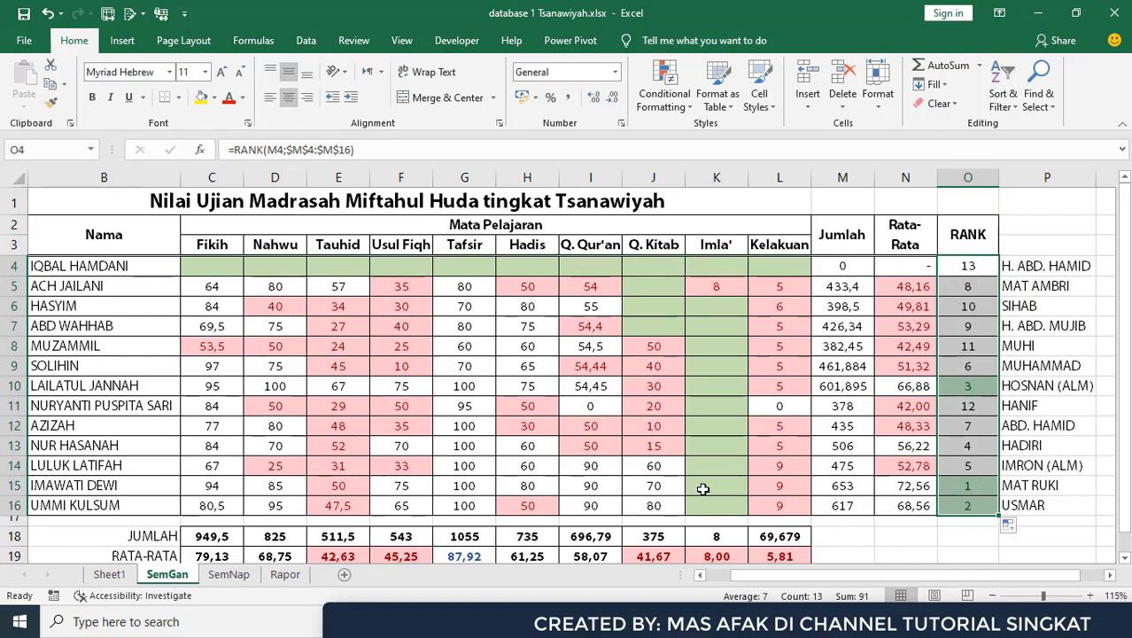
left_click(971, 486)
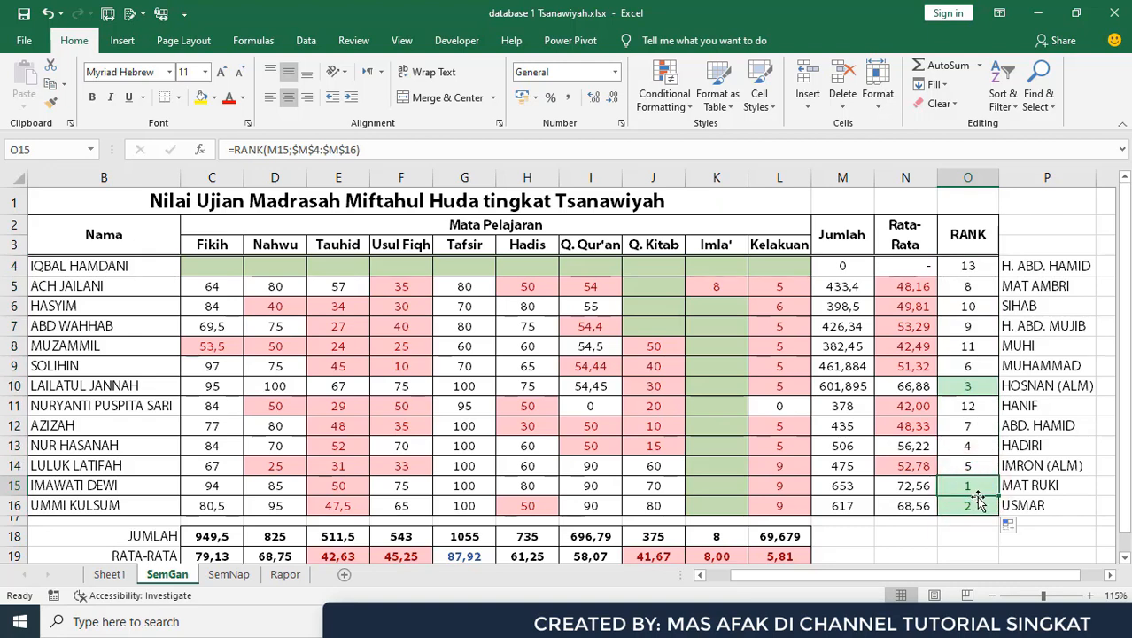
left_click(968, 386)
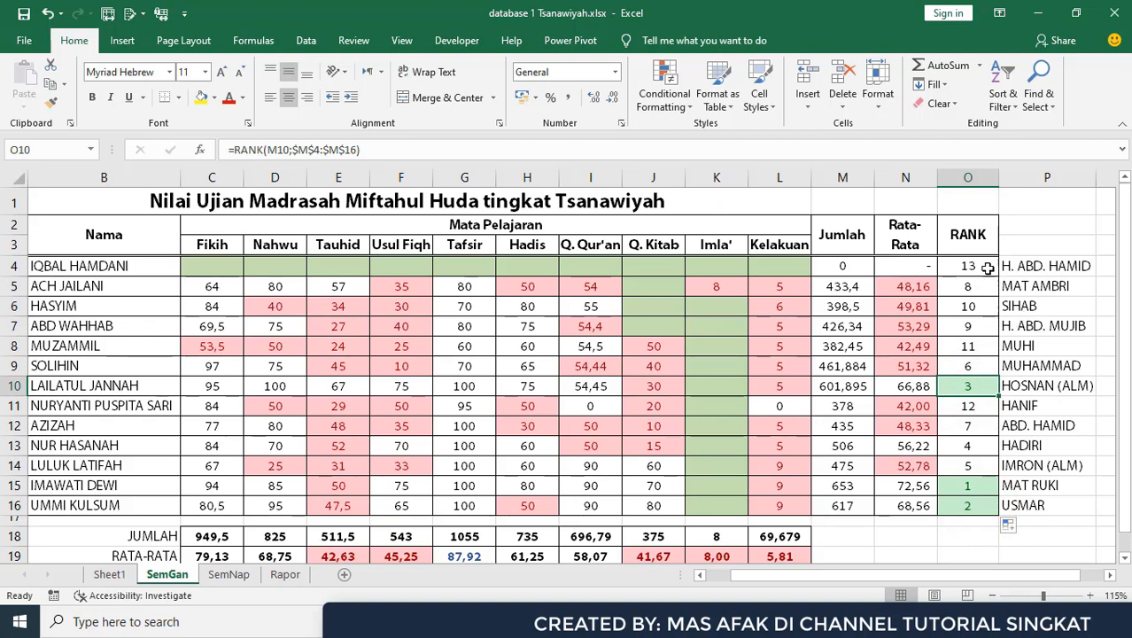
left_click(971, 503)
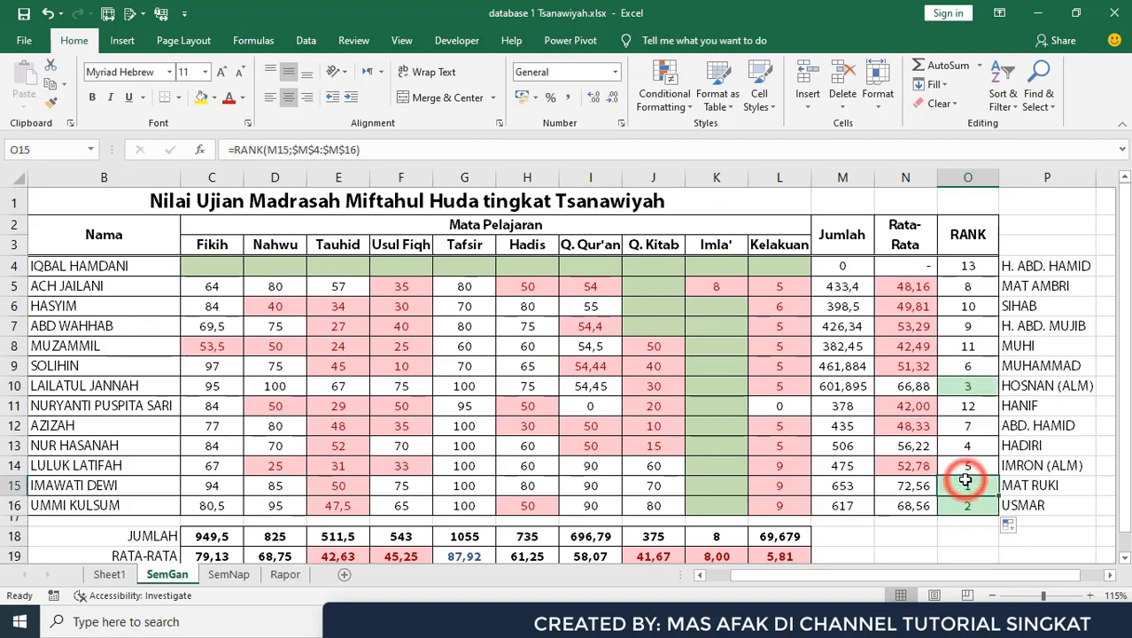
Enter 100 as the Imla' score in K10 and check the rank for that row in O10.
left_click(716, 387)
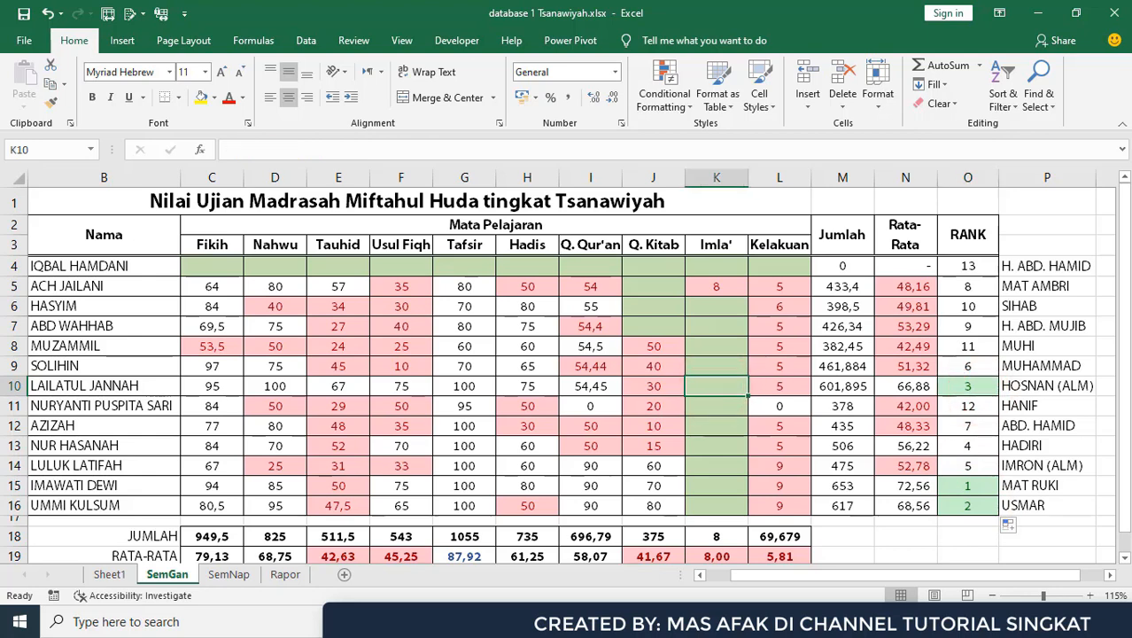
type("100")
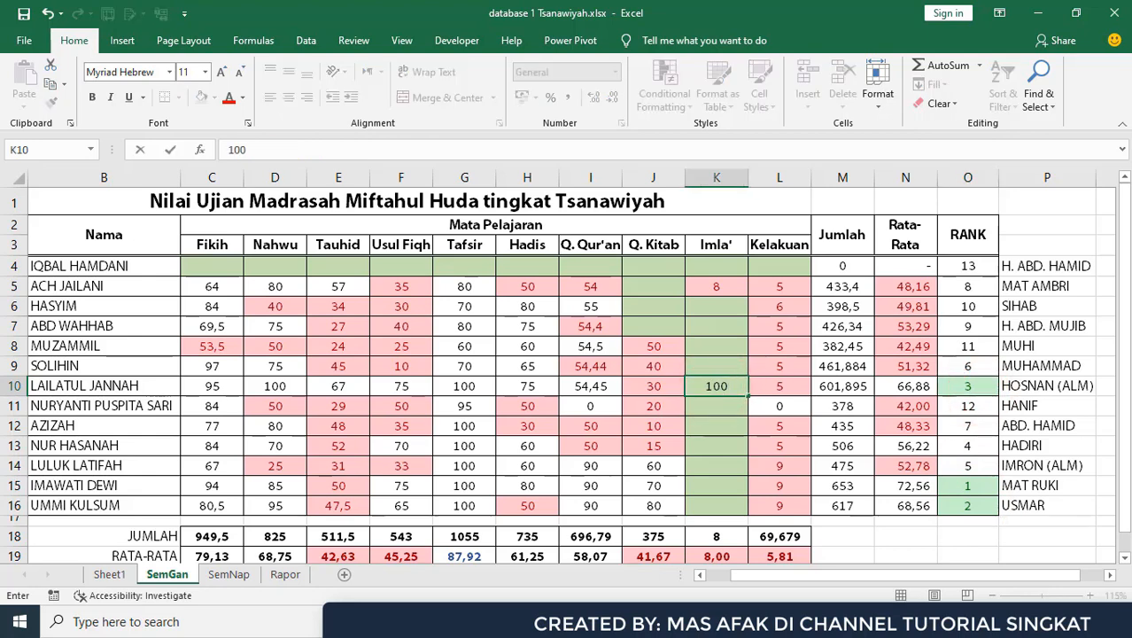
key("Return")
key("Up")
key("Right")
key("Right")
key("Right")
key("Right")
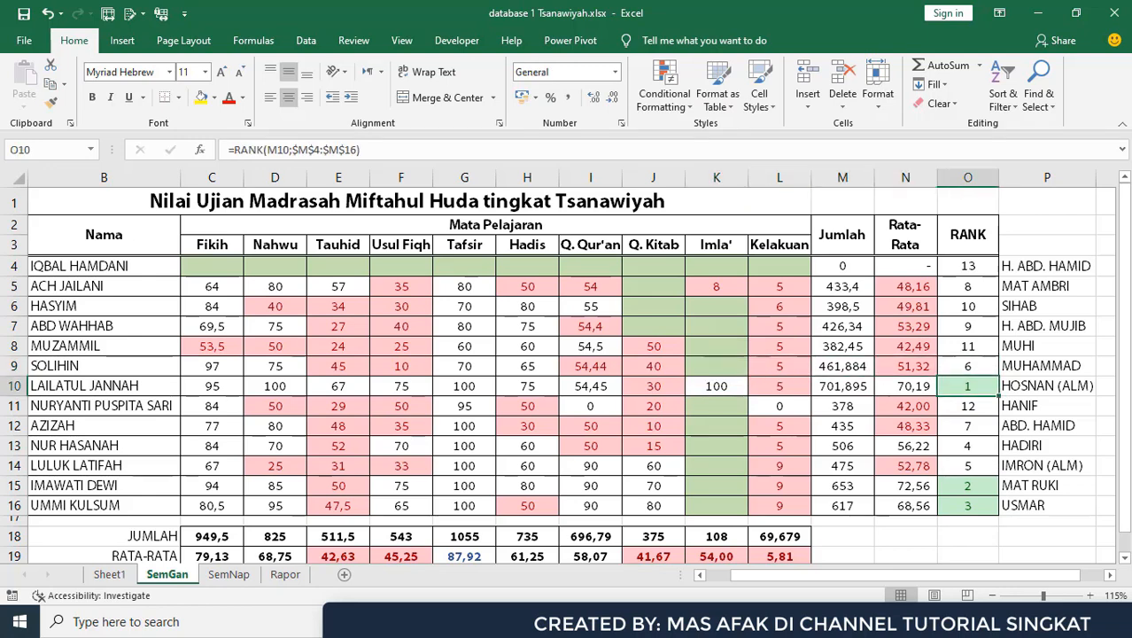
key("Left")
key("Left")
key("Left")
key("Left")
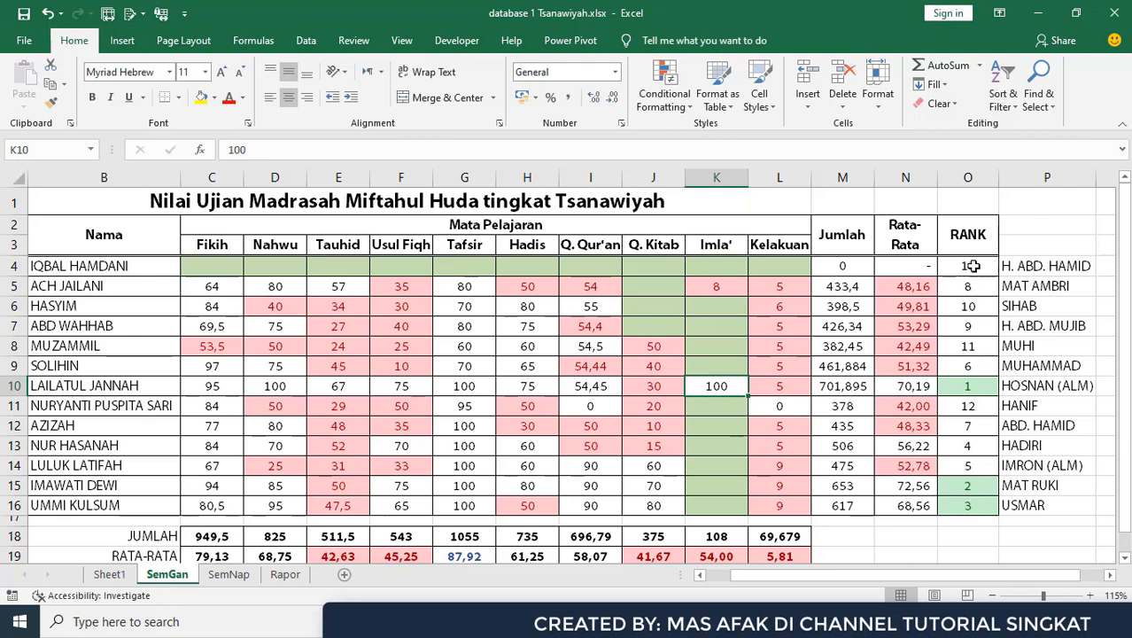
Set up a Bottom 10 Items conditional formatting rule for the ranks in O4:O16, limited to the 3 lowest values.
left_click_drag(968, 266, 973, 500)
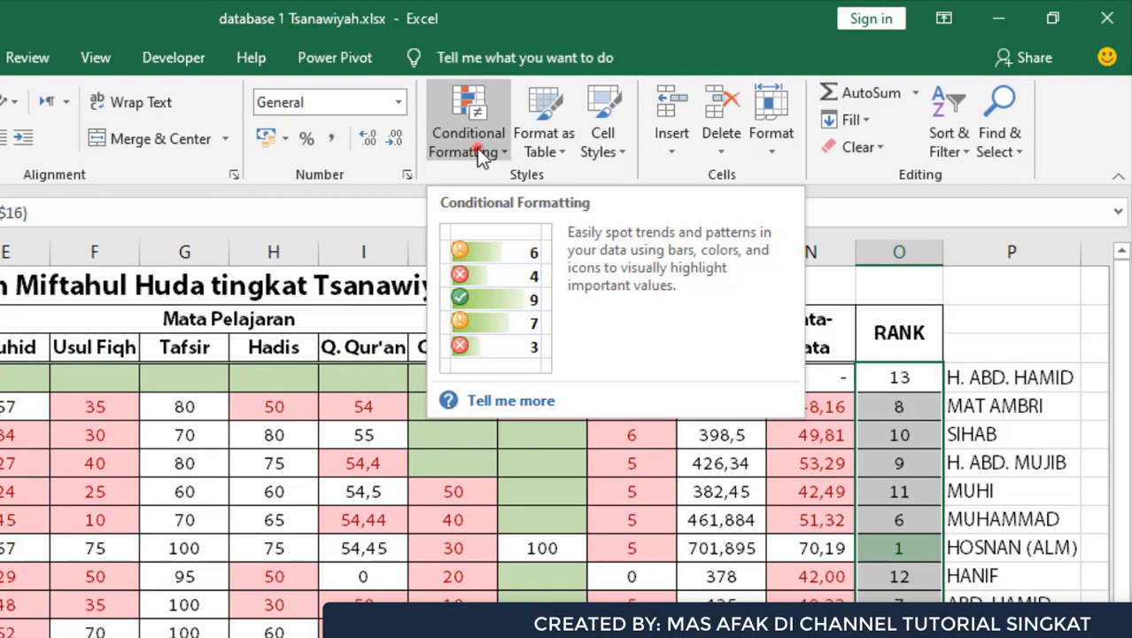
left_click(477, 148)
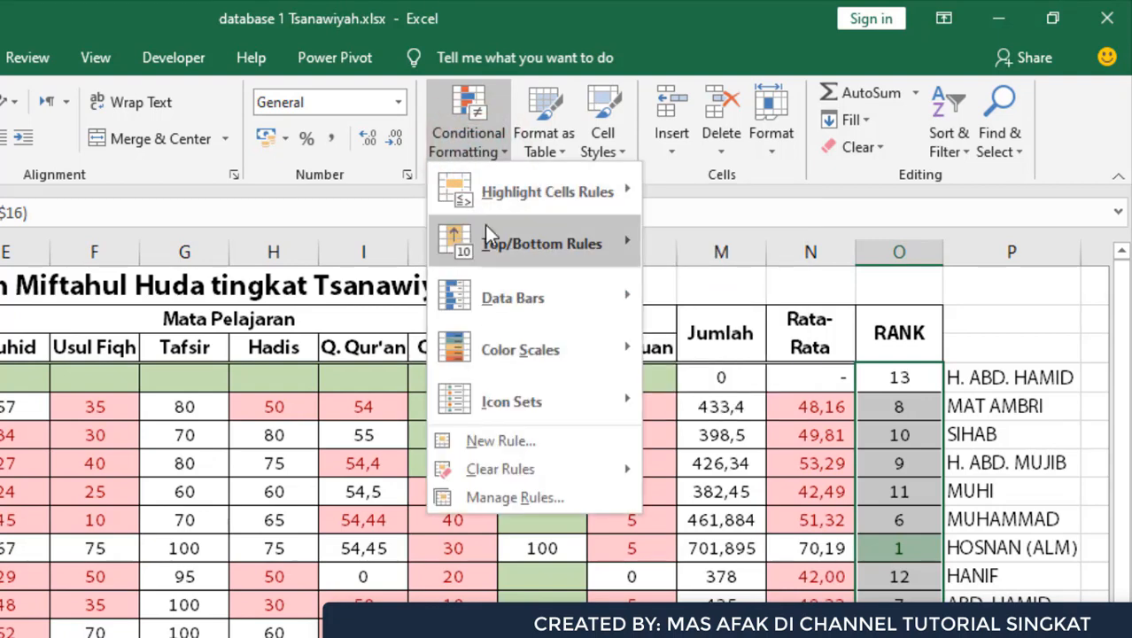
mouse_move(495, 240)
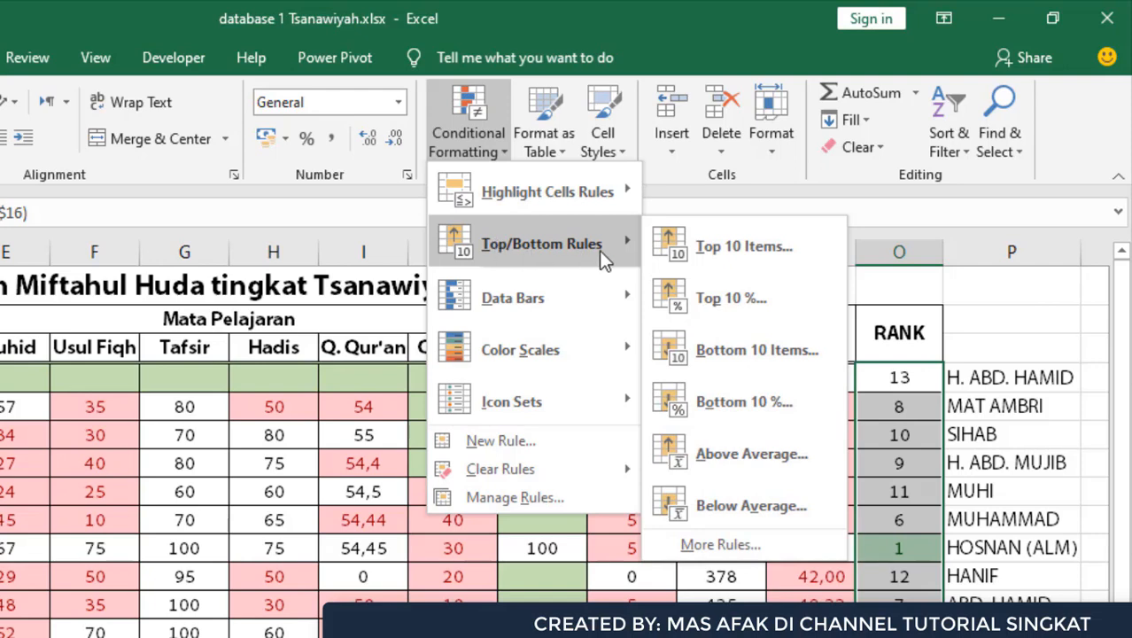
left_click(772, 364)
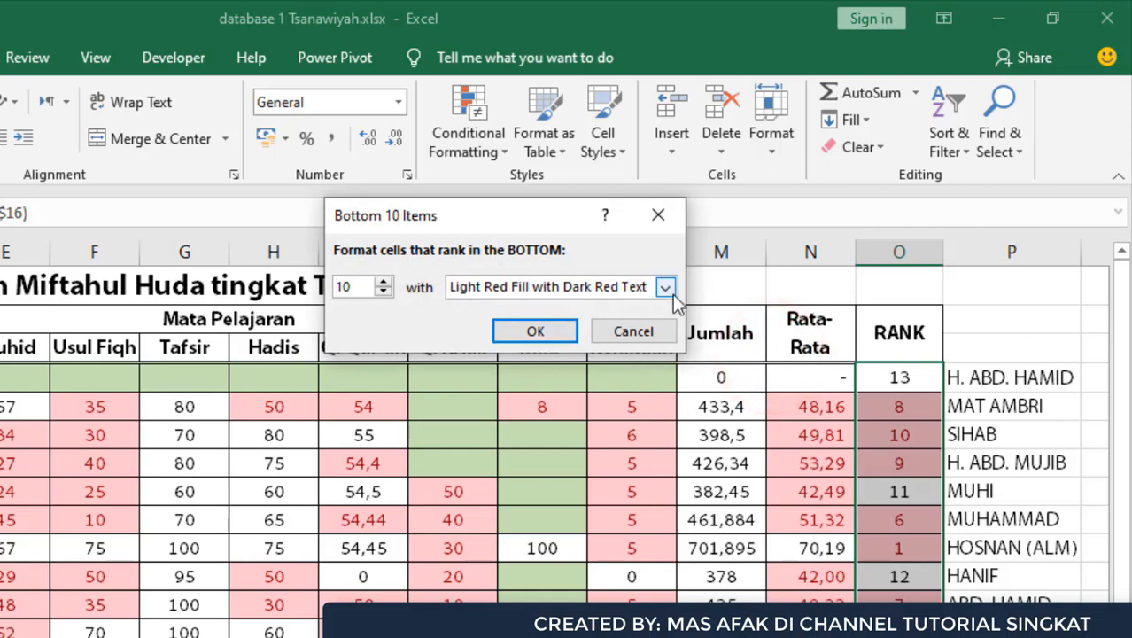
left_click(384, 292)
left_click(384, 292)
left_click(385, 292)
left_click(385, 292)
left_click(385, 292)
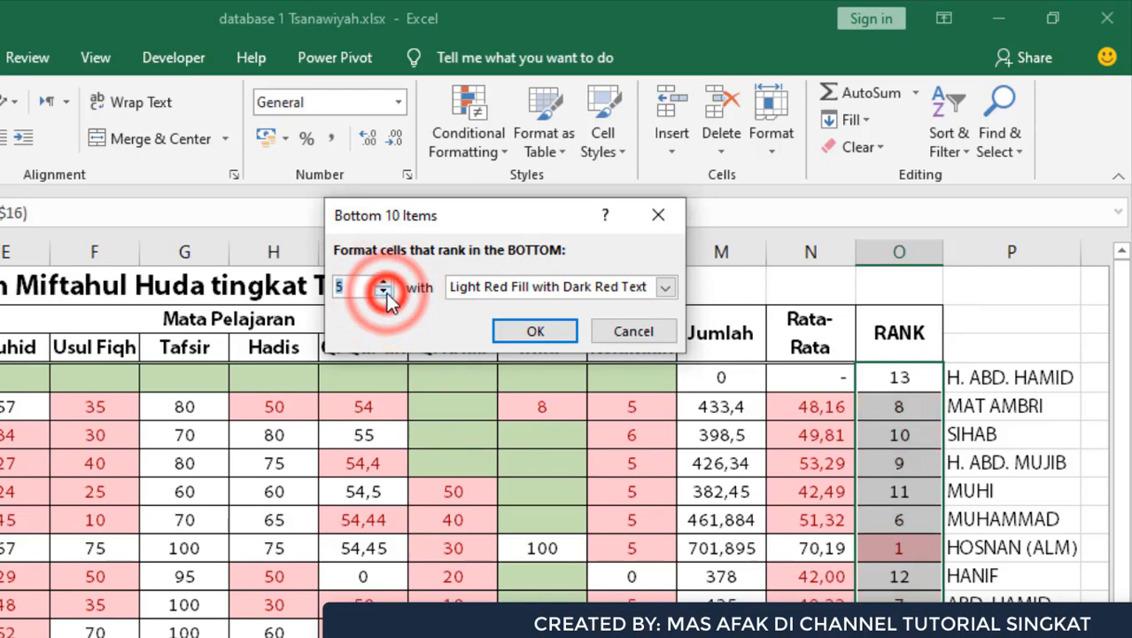
left_click(384, 292)
left_click(384, 293)
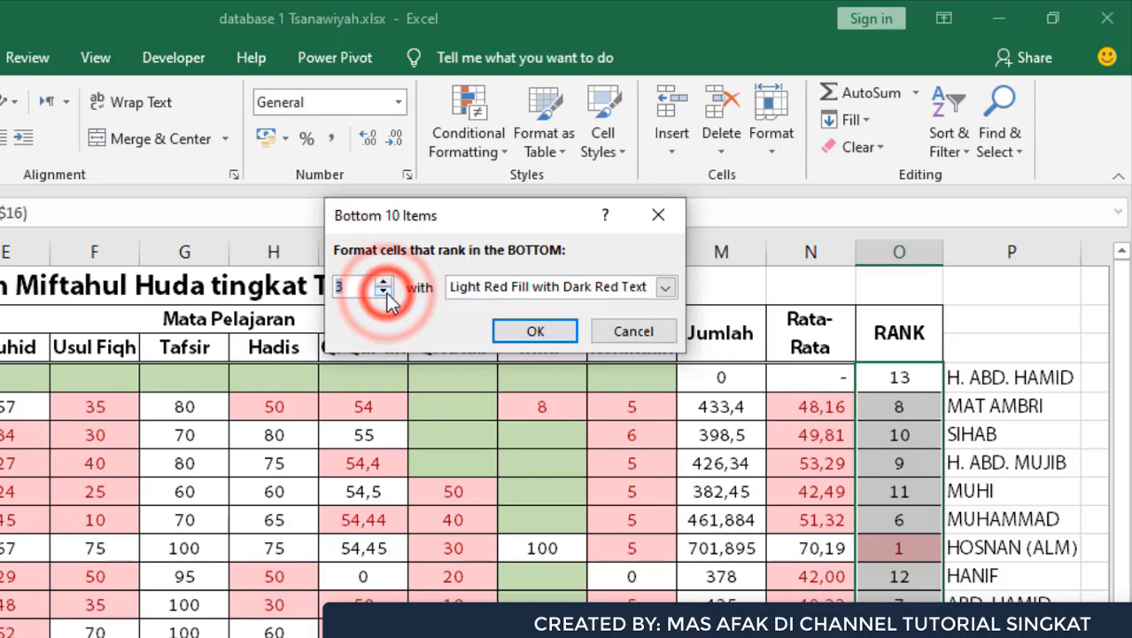
Format the matching ranks with Green Fill with Dark Green Text and apply the rule.
left_click(649, 292)
left_click(605, 342)
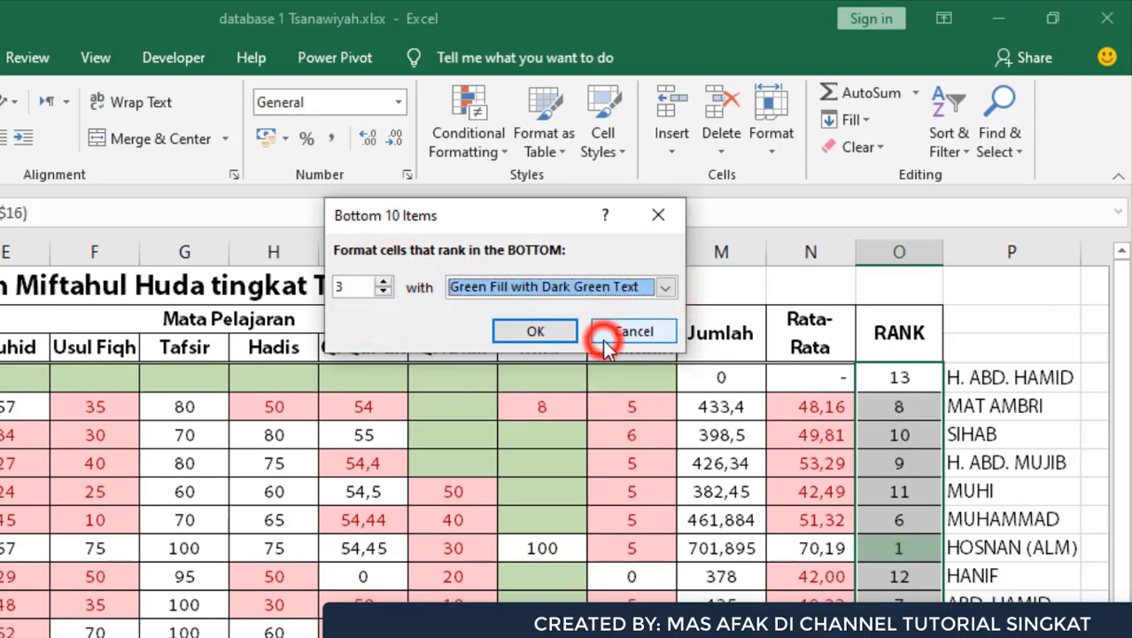
left_click(530, 331)
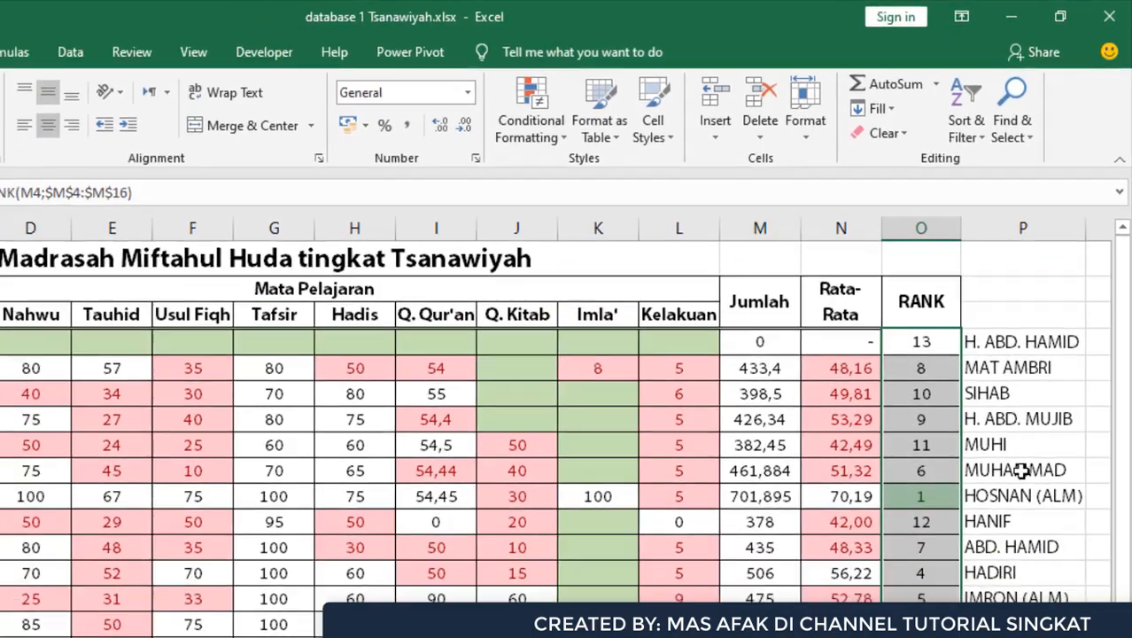